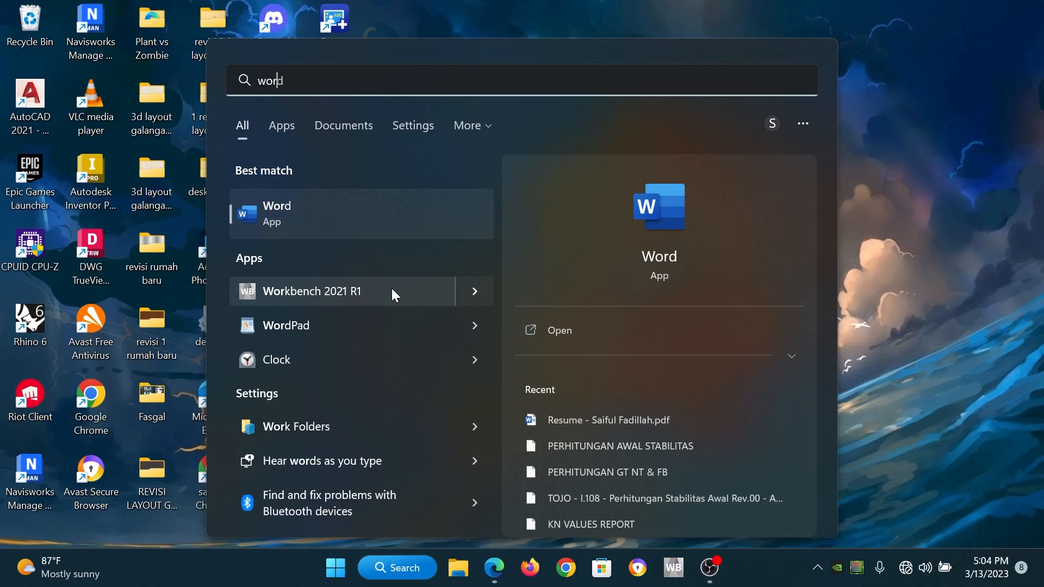
- Launch Workbench 2021 R1 and maximize its window
{"action": "left_click", "coordinate": [393, 291]}
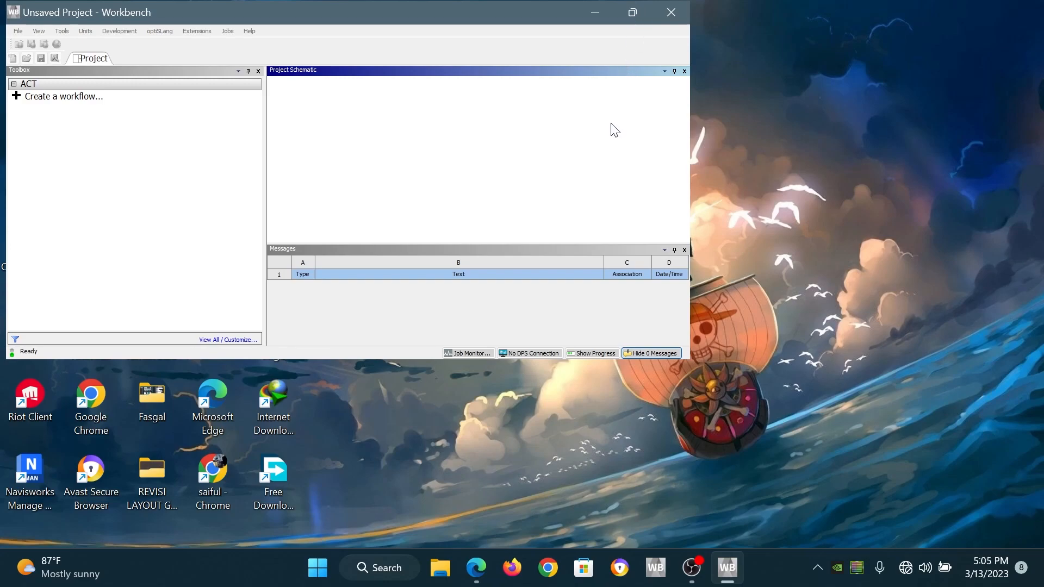
{"action": "left_click", "coordinate": [633, 13]}
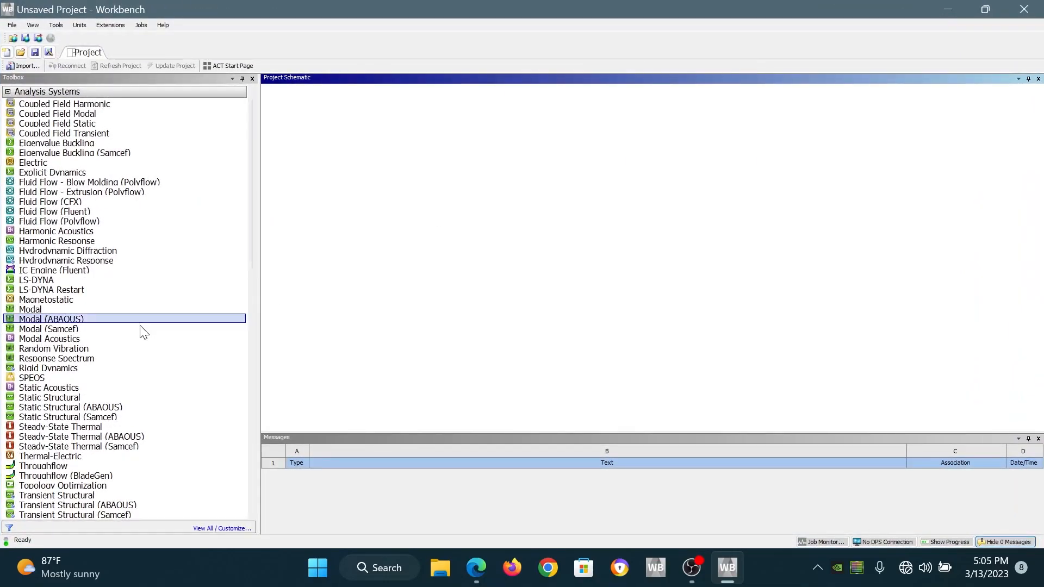
- Add an ICEM CFD component system to the empty project schematic
{"action": "left_click", "coordinate": [71, 368]}
{"action": "scroll", "coordinate": [76, 372], "scroll_direction": "down", "scroll_amount": 10}
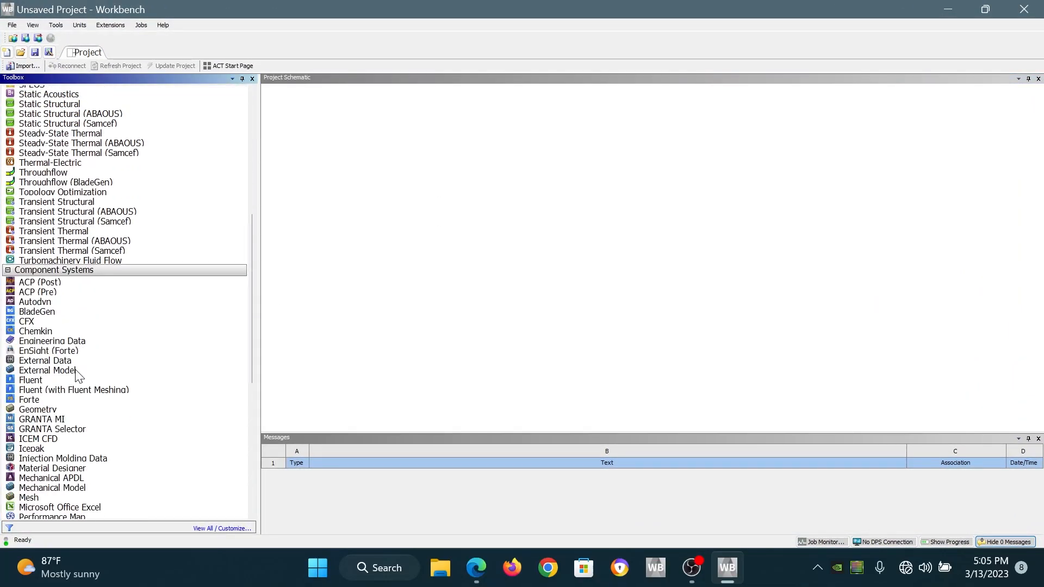
{"action": "left_click", "coordinate": [78, 319]}
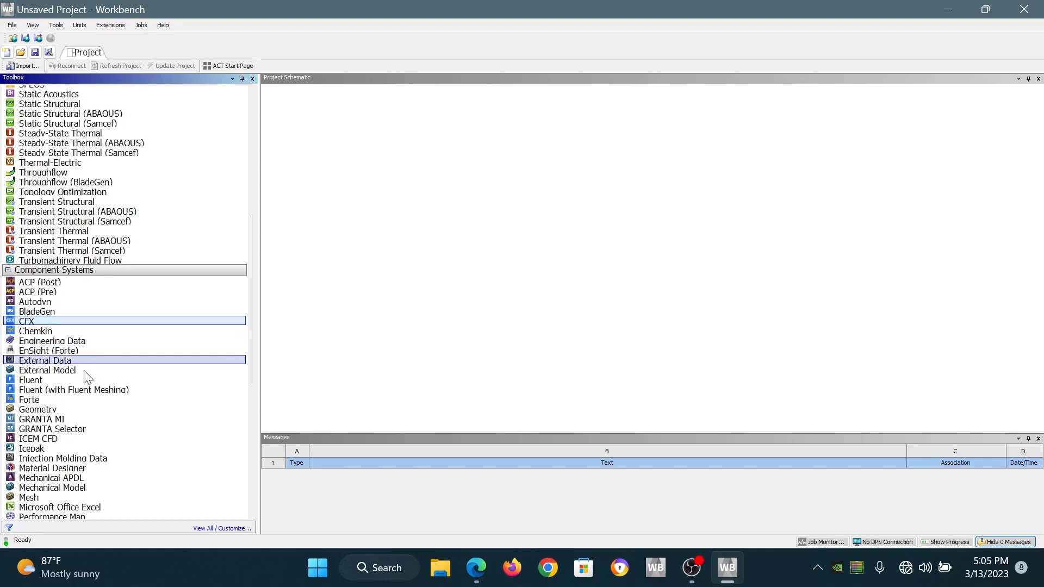
{"action": "left_click", "coordinate": [73, 439]}
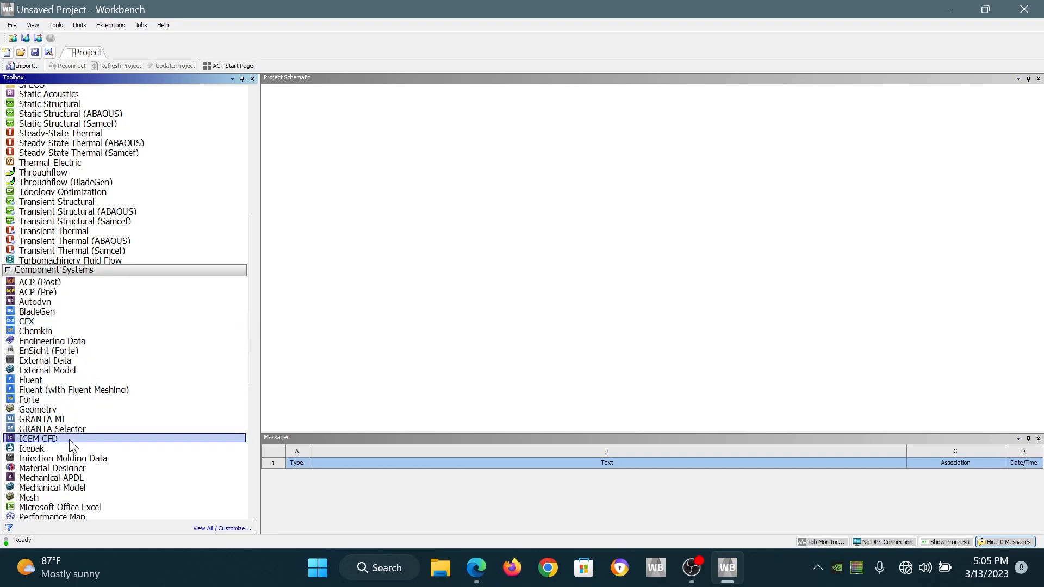
{"action": "left_click", "coordinate": [73, 311]}
{"action": "left_click", "coordinate": [72, 322]}
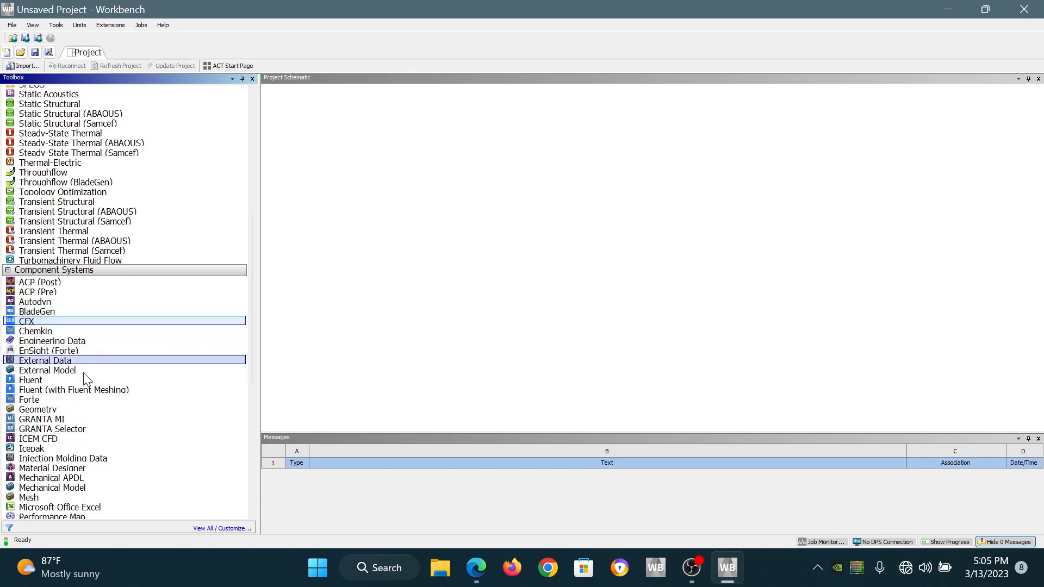
{"action": "left_click", "coordinate": [88, 380]}
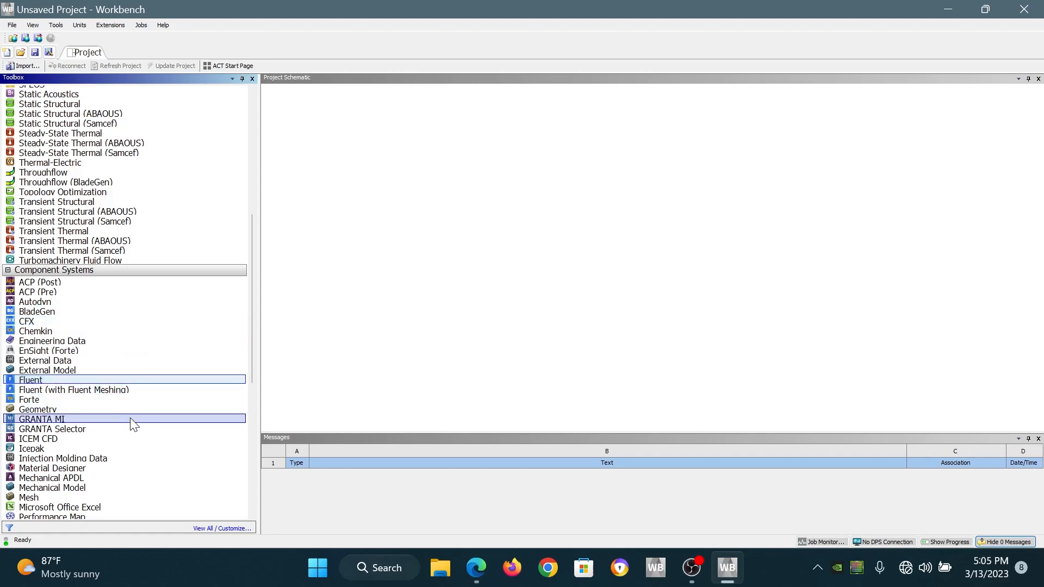
{"action": "left_click", "coordinate": [139, 440]}
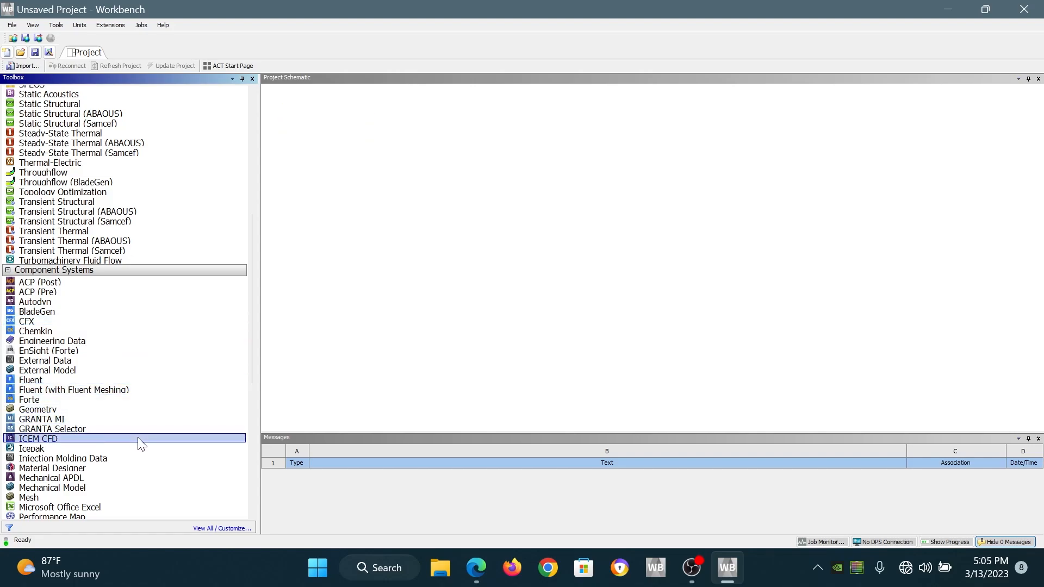
{"action": "left_click_drag", "start_coordinate": [139, 440], "coordinate": [343, 149]}
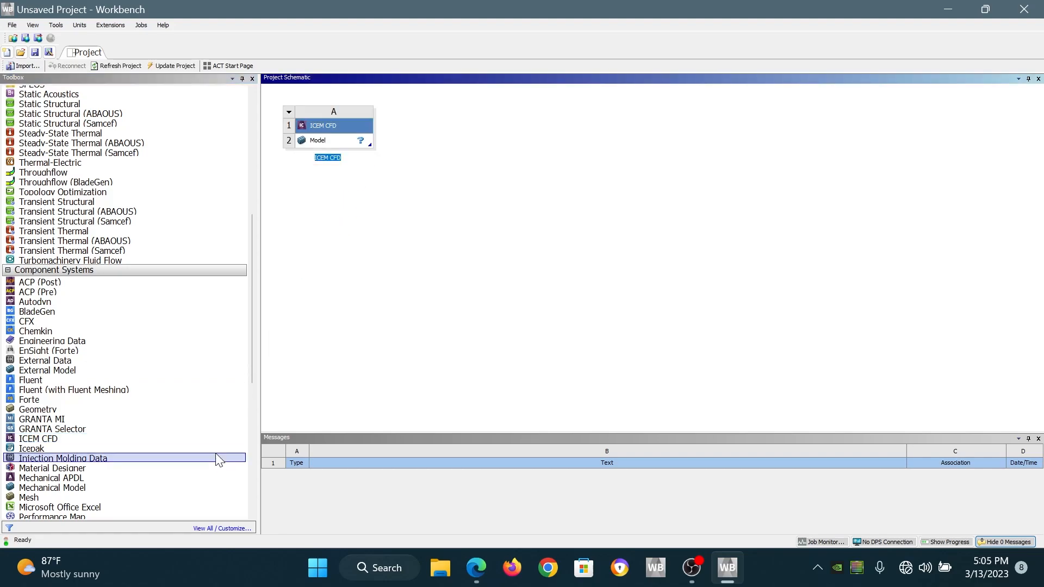
- Open the Model cell of the ICEM CFD system in ICEM CFD and maximize the new window
{"action": "double_click", "coordinate": [339, 143]}
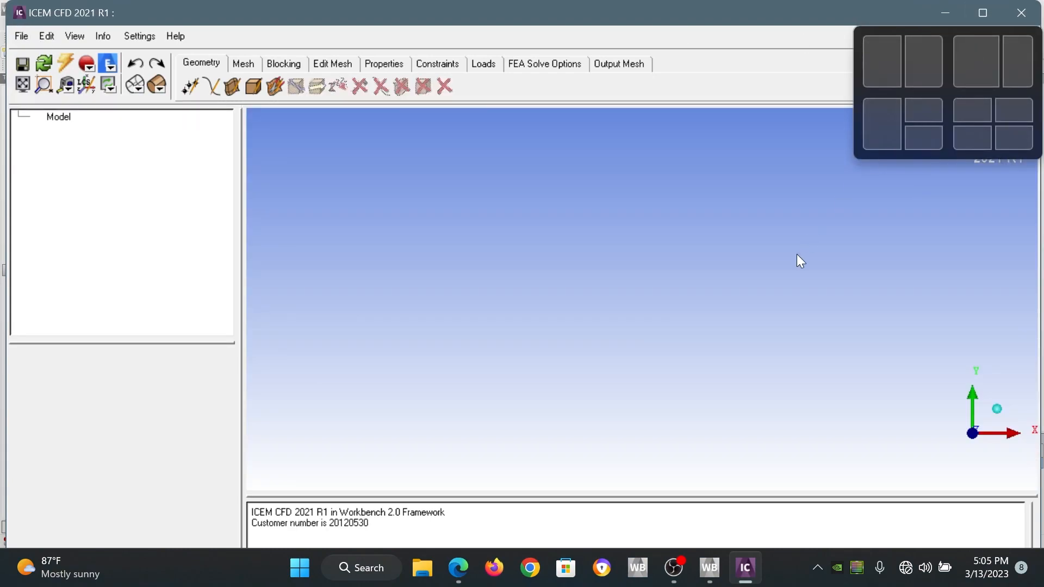
{"action": "left_click", "coordinate": [983, 15]}
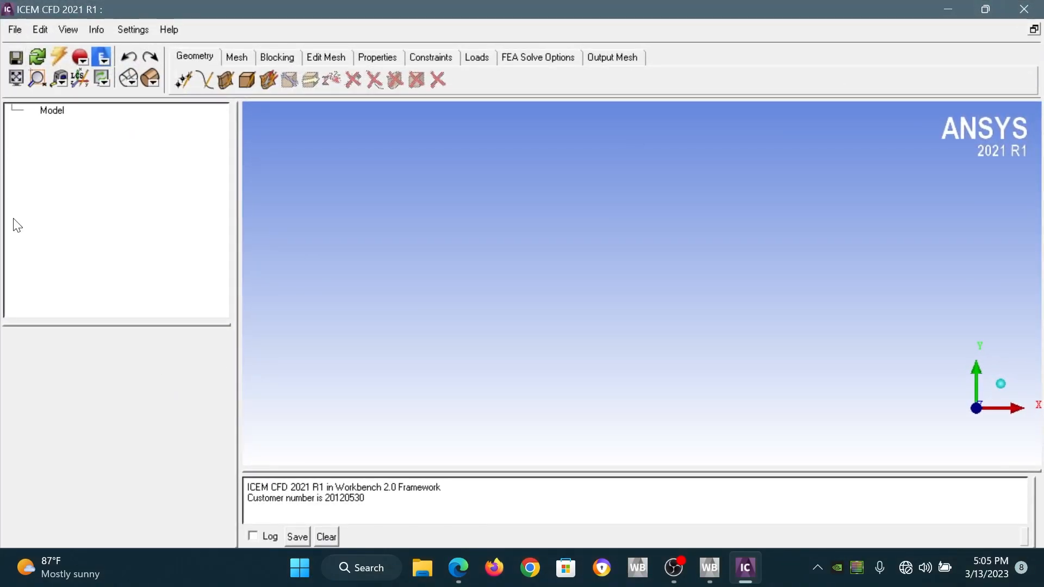
- Start a model import and browse to the Analisis folder in Documents
{"action": "left_click", "coordinate": [15, 30]}
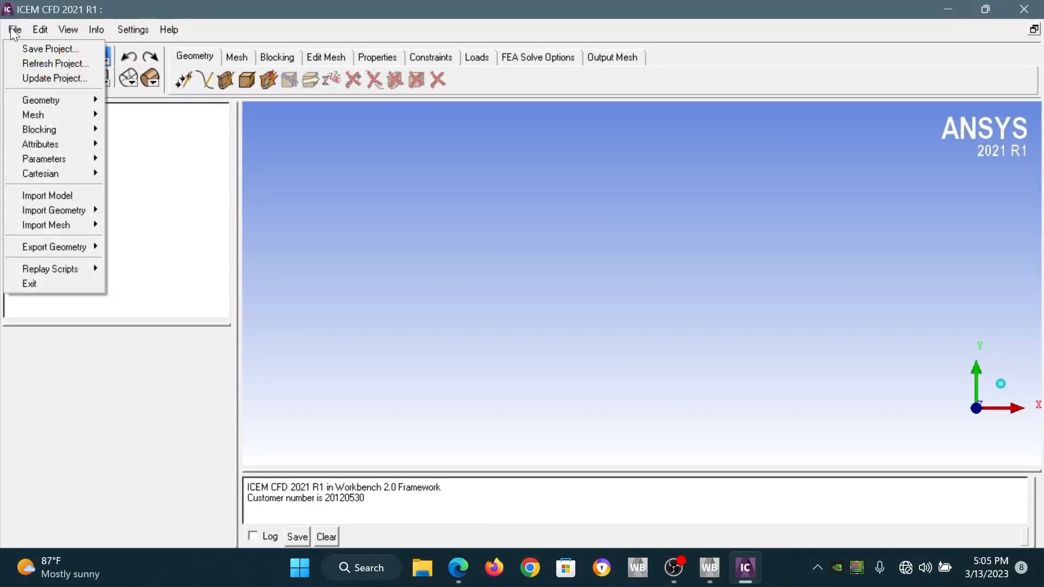
{"action": "left_click", "coordinate": [70, 194]}
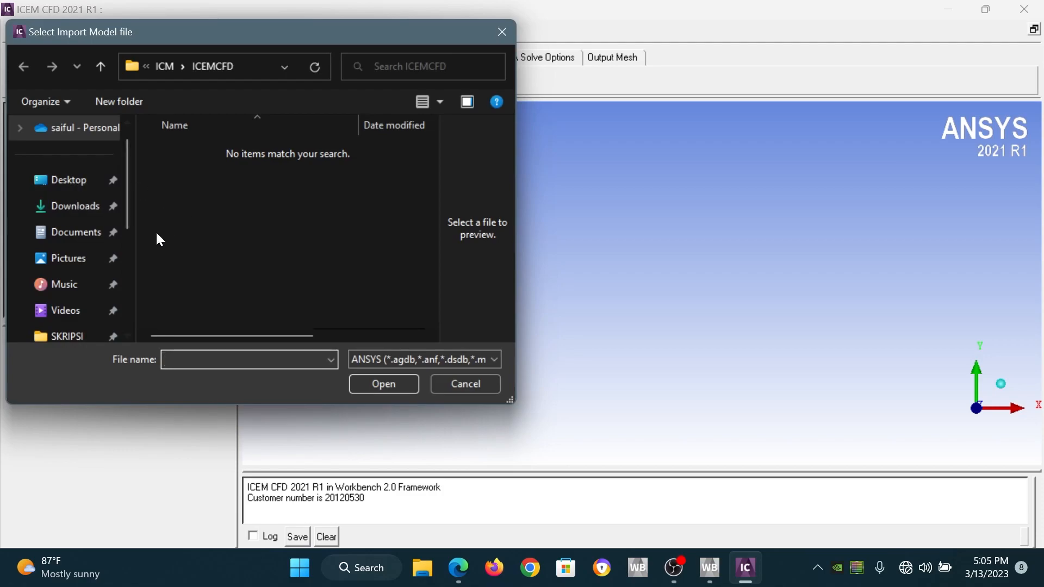
{"action": "left_click", "coordinate": [82, 233]}
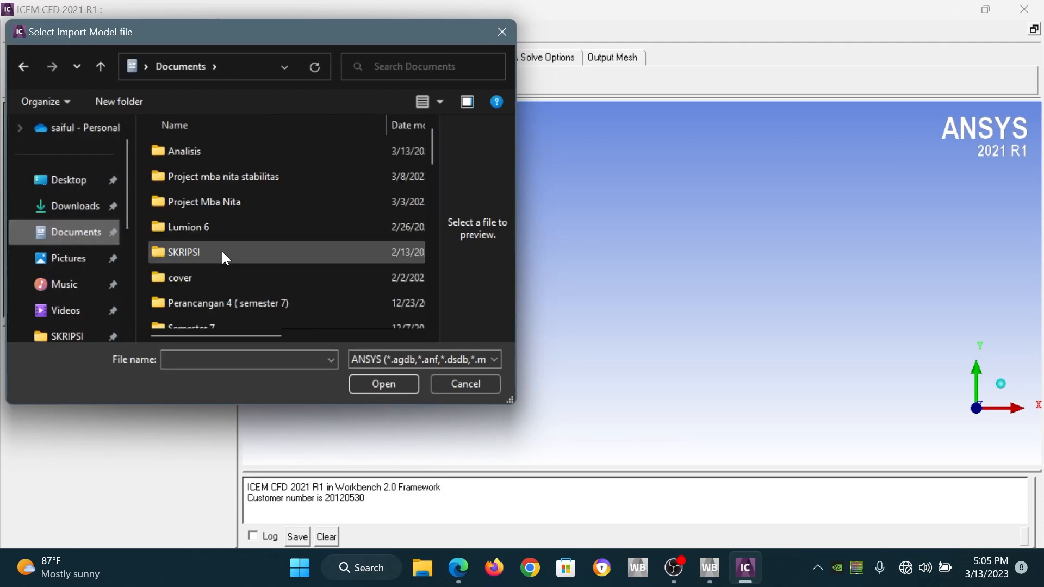
{"action": "scroll", "coordinate": [222, 251], "scroll_direction": "down", "scroll_amount": 10}
{"action": "scroll", "coordinate": [221, 249], "scroll_direction": "down", "scroll_amount": 3}
{"action": "scroll", "coordinate": [222, 252], "scroll_direction": "up", "scroll_amount": 10}
{"action": "double_click", "coordinate": [221, 152]}
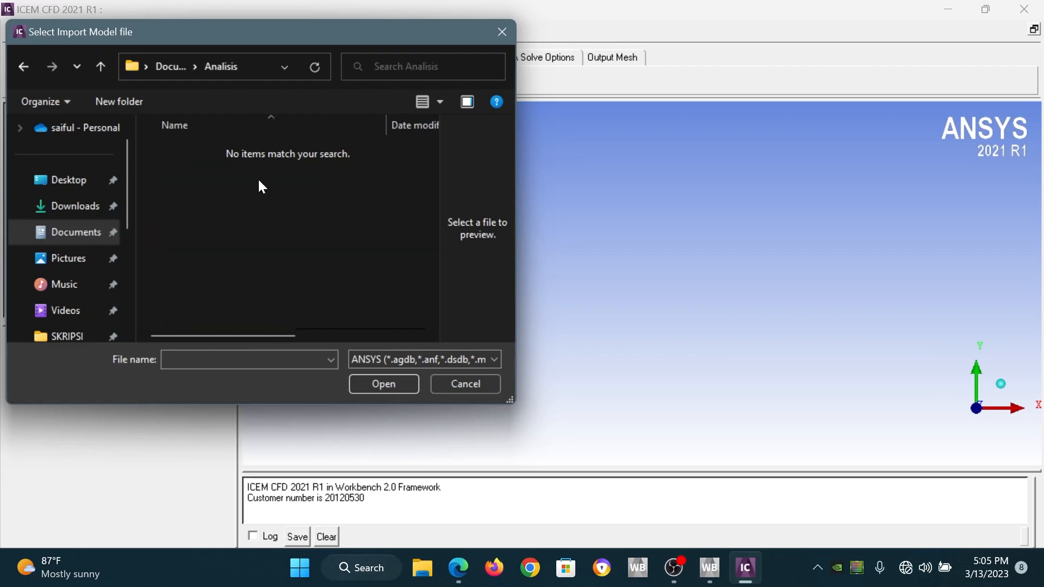
- Import the Rhino (*.3dm) file Model USV naca 0012 as geometry
{"action": "left_click", "coordinate": [392, 357]}
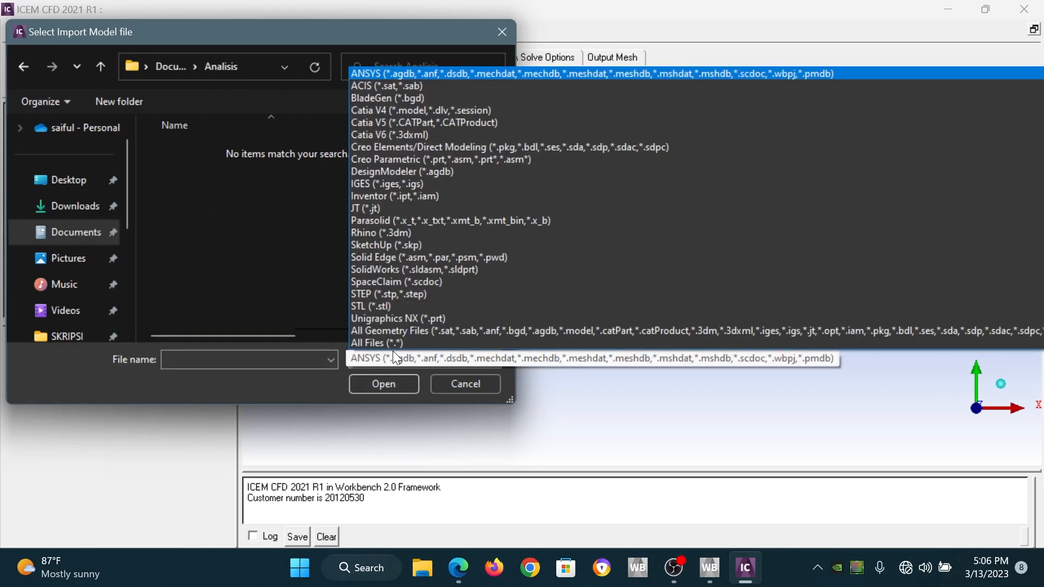
{"action": "left_click", "coordinate": [400, 233]}
{"action": "left_click", "coordinate": [231, 147]}
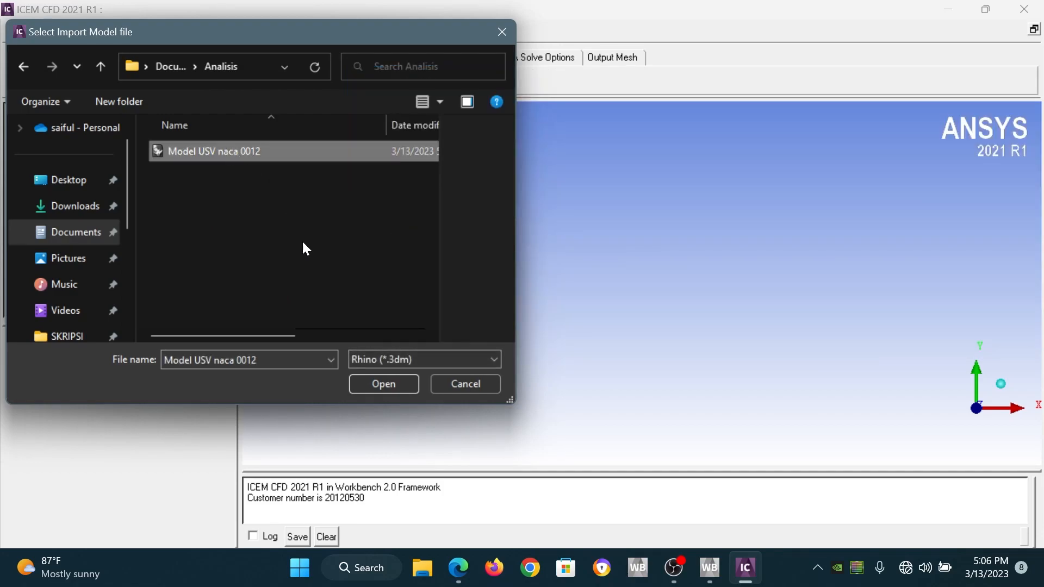
{"action": "left_click", "coordinate": [383, 384]}
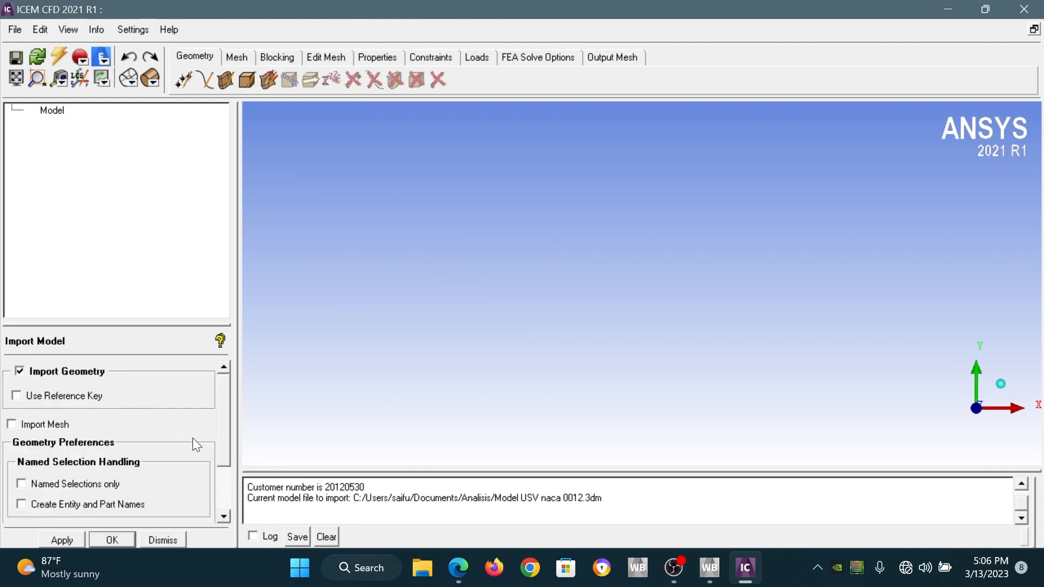
{"action": "left_click", "coordinate": [60, 540]}
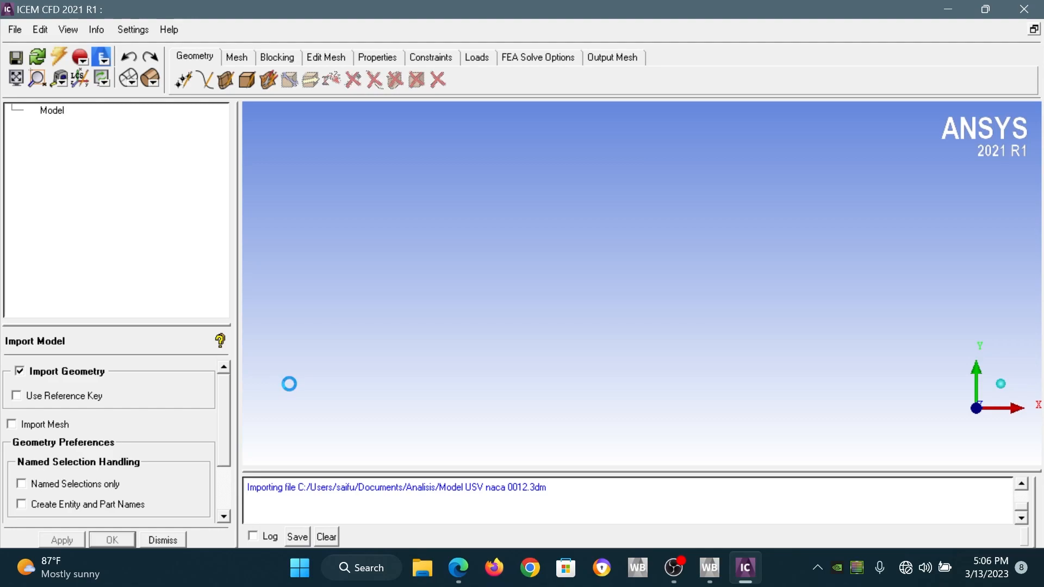
- Expand the Geometry and Parts branches, show the surfaces, and display the model in Solid Simple Display
{"action": "scroll", "coordinate": [445, 315], "scroll_direction": "up", "scroll_amount": 3}
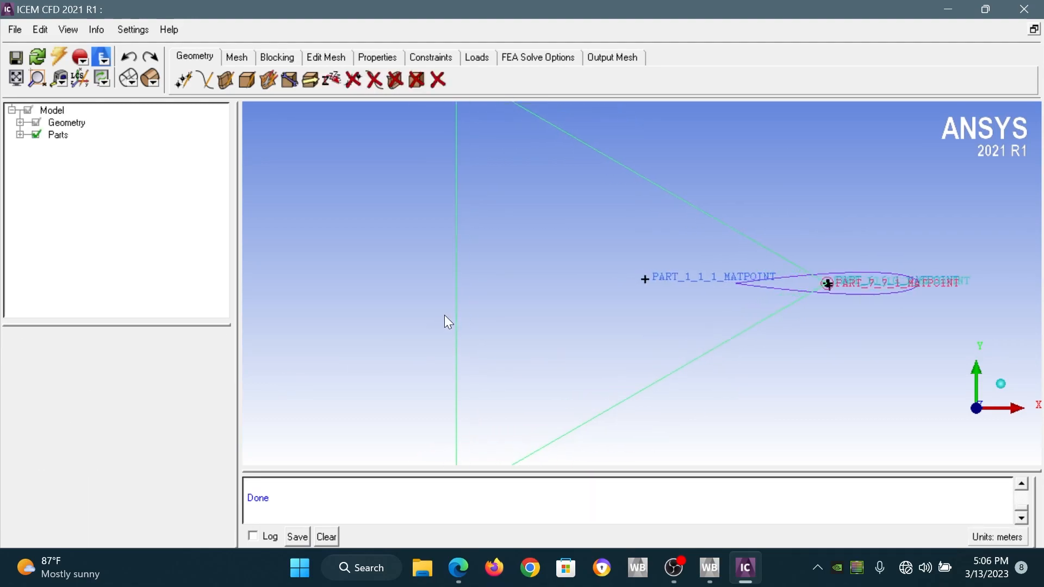
{"action": "scroll", "coordinate": [445, 315], "scroll_direction": "down", "scroll_amount": 2}
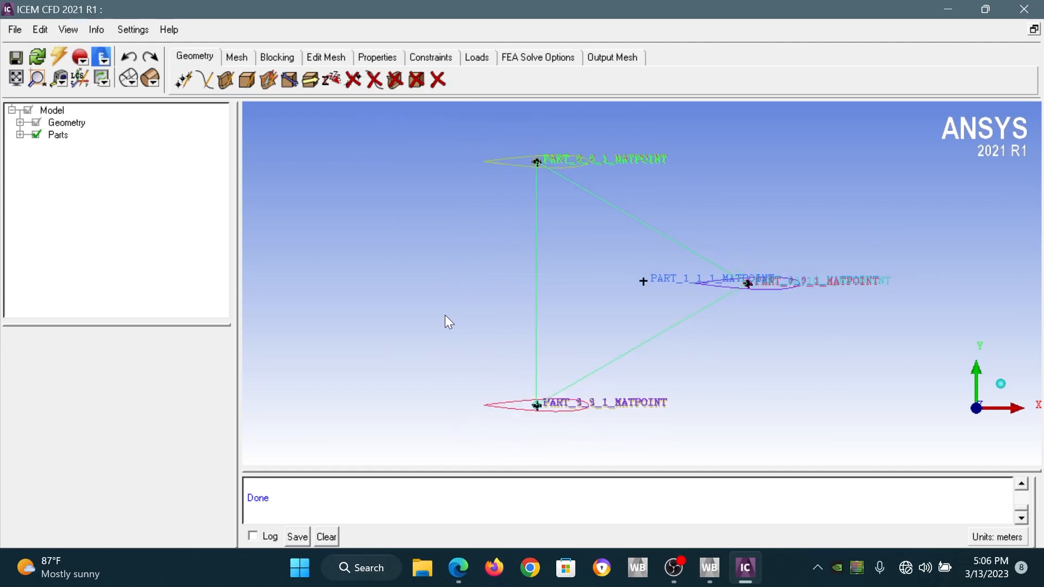
{"action": "left_click", "coordinate": [20, 135]}
{"action": "left_click", "coordinate": [20, 122]}
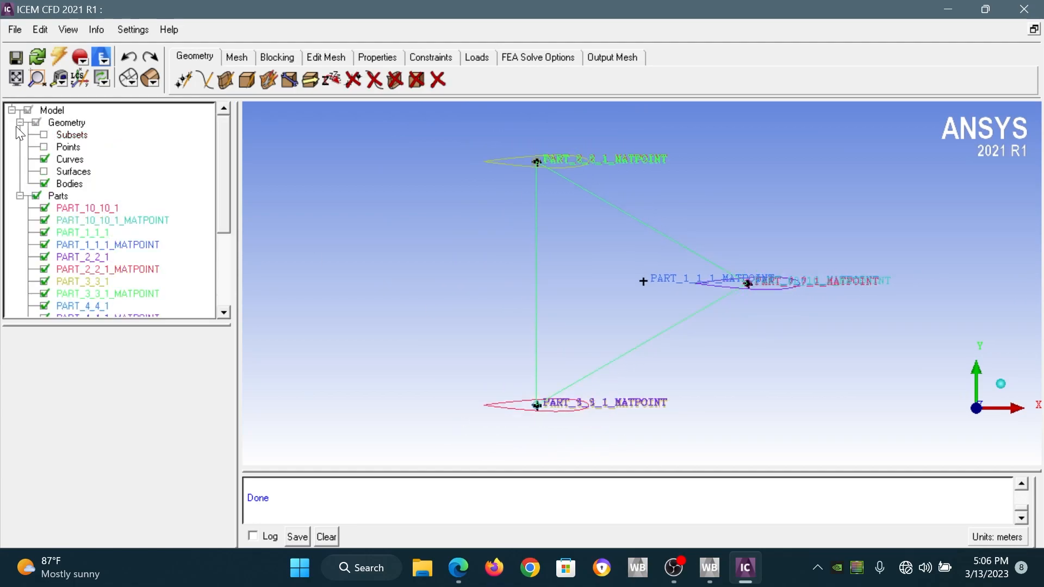
{"action": "left_click", "coordinate": [44, 172]}
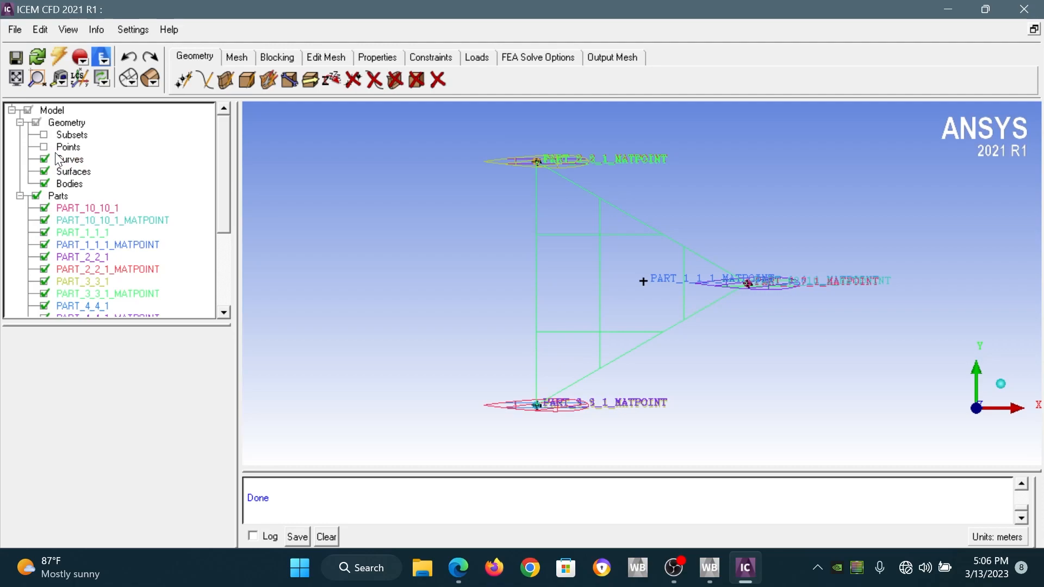
{"action": "left_click", "coordinate": [148, 76]}
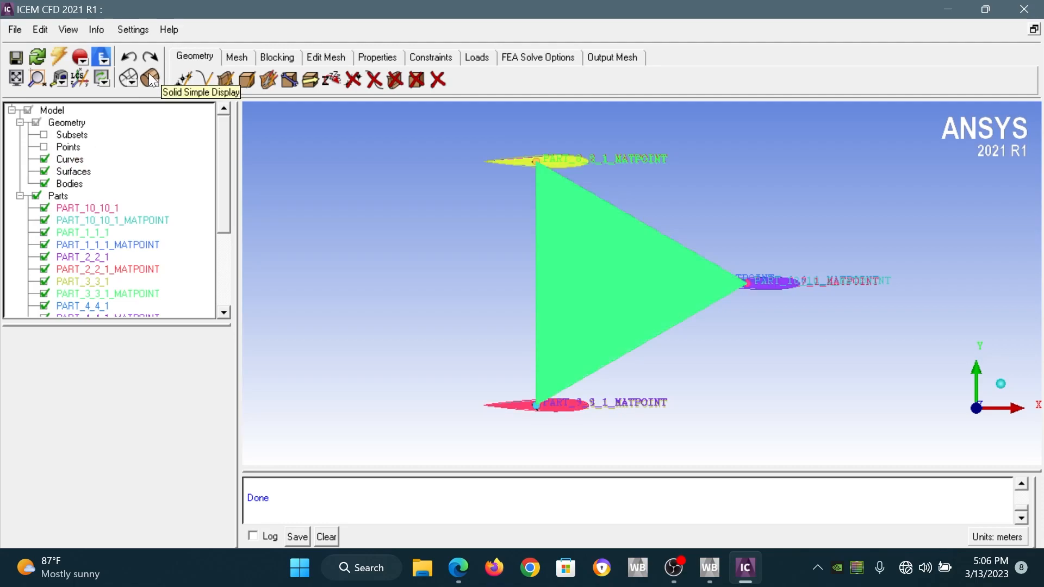
{"action": "mouse_move", "coordinate": [576, 273]}
{"action": "left_mouse_down"}
{"action": "mouse_move", "coordinate": [590, 289]}
{"action": "mouse_move", "coordinate": [585, 262]}
{"action": "mouse_move", "coordinate": [625, 337]}
{"action": "mouse_move", "coordinate": [700, 303]}
{"action": "mouse_move", "coordinate": [620, 231]}
{"action": "mouse_move", "coordinate": [625, 105]}
{"action": "mouse_move", "coordinate": [605, 281]}
{"action": "mouse_move", "coordinate": [774, 231]}
{"action": "mouse_move", "coordinate": [487, 163]}
{"action": "mouse_move", "coordinate": [540, 293]}
{"action": "mouse_move", "coordinate": [670, 252]}
{"action": "mouse_move", "coordinate": [525, 204]}
{"action": "mouse_move", "coordinate": [531, 315]}
{"action": "mouse_move", "coordinate": [717, 302]}
{"action": "mouse_move", "coordinate": [748, 238]}
{"action": "mouse_move", "coordinate": [680, 245]}
{"action": "left_mouse_up"}
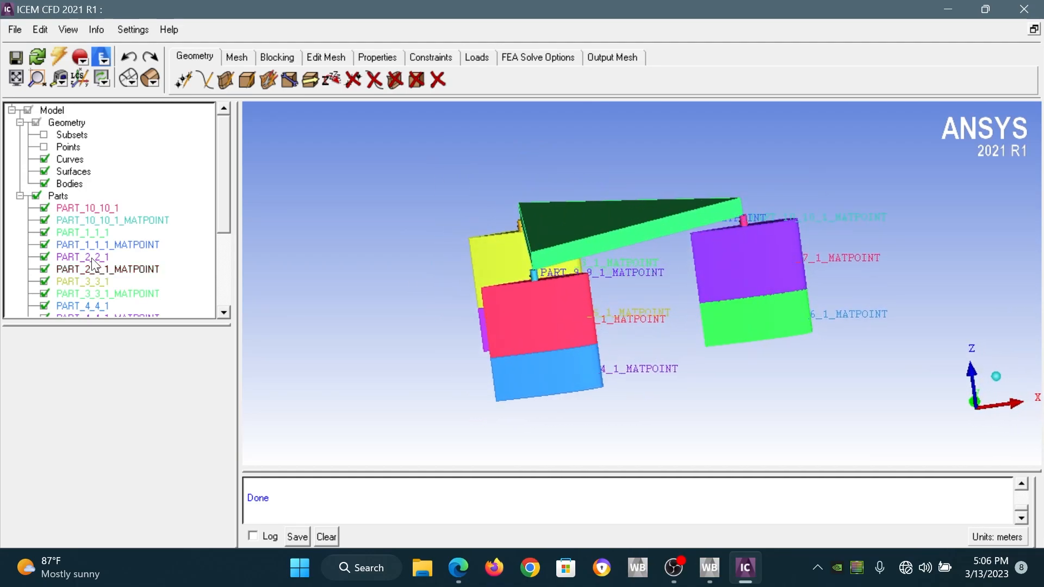
- Create a part named HULL by selection from all entities of the imported model
{"action": "right_click", "coordinate": [58, 197]}
{"action": "left_click", "coordinate": [87, 206]}
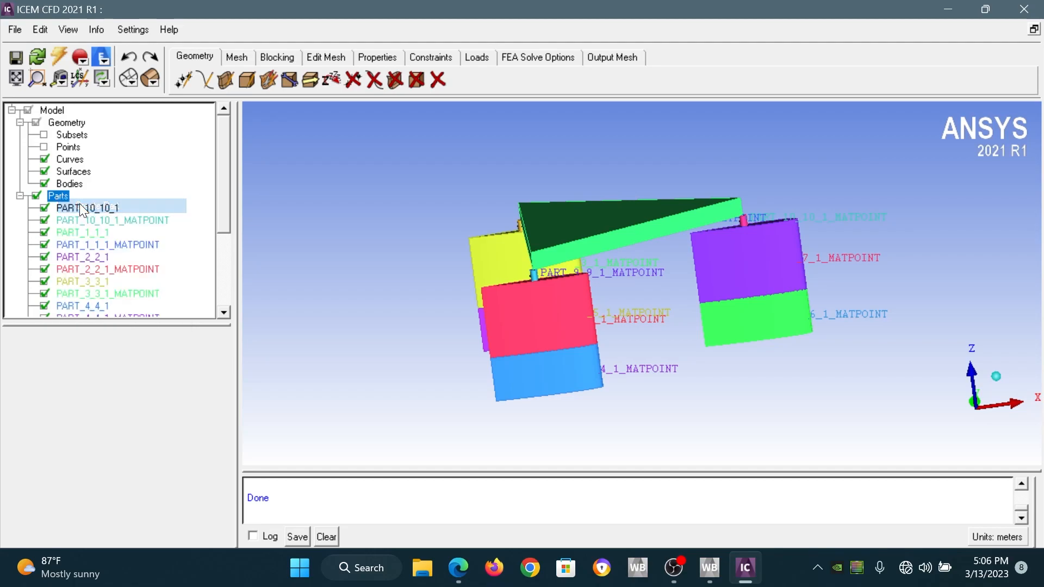
{"action": "left_click_drag", "start_coordinate": [76, 370], "coordinate": [9, 377]}
{"action": "type", "text": "HULL"}
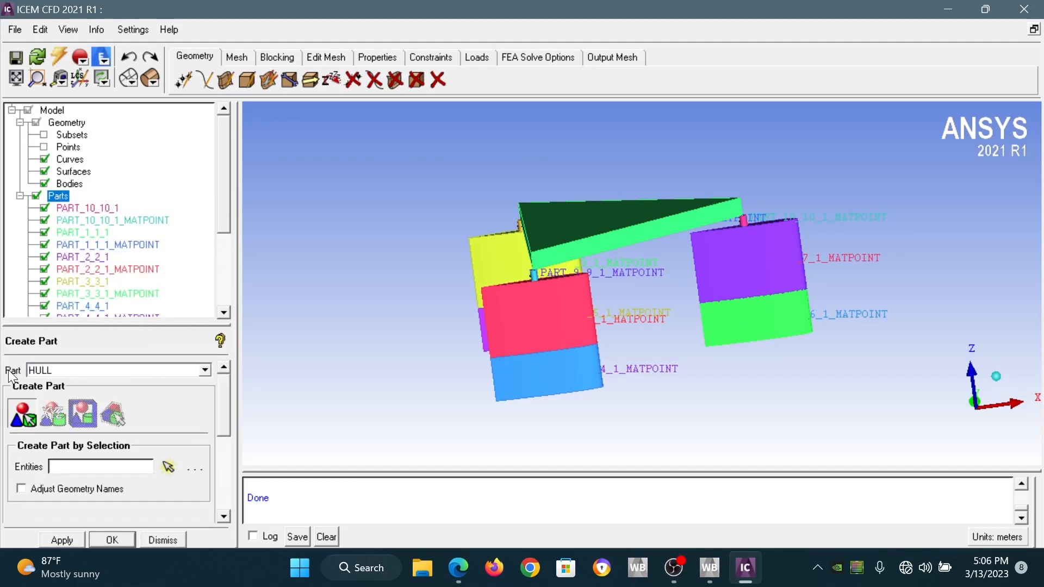
{"action": "left_click", "coordinate": [169, 468]}
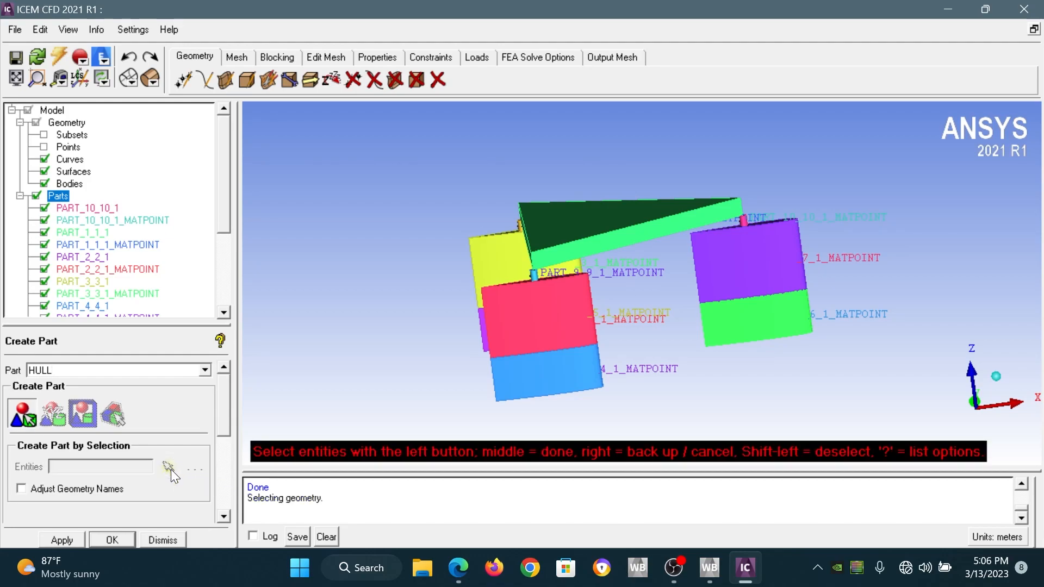
{"action": "left_click_drag", "start_coordinate": [901, 431], "coordinate": [903, 432]}
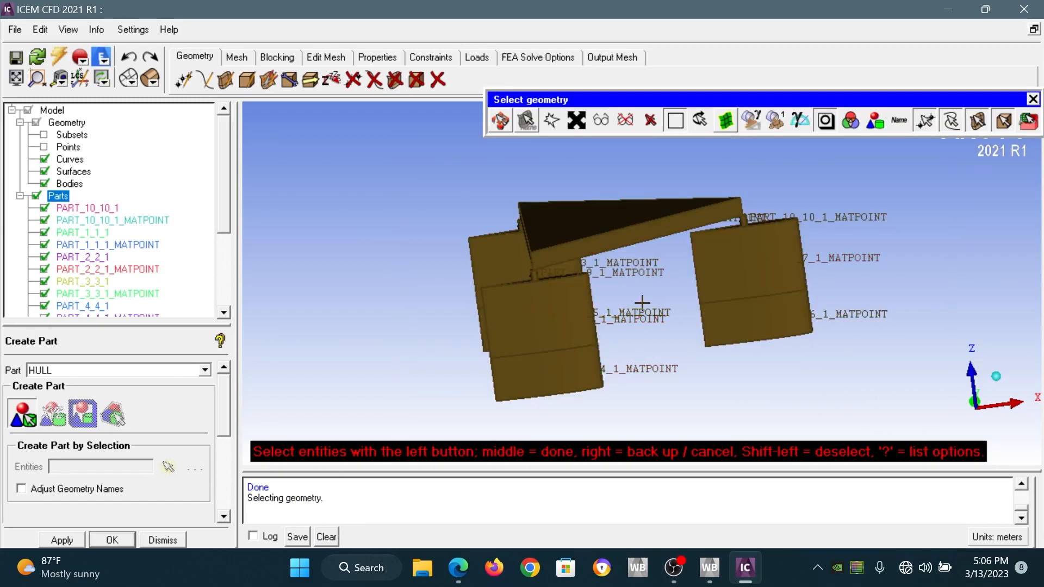
{"action": "middle_click", "coordinate": [403, 322]}
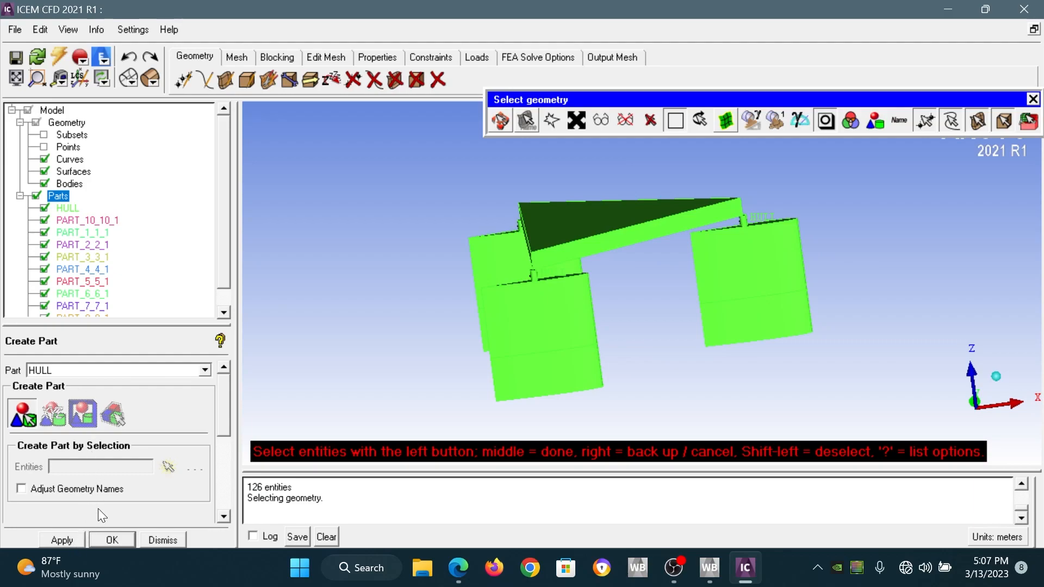
- Delete all the leftover imported parts, PART_10_10_1 through PART_9_9_1, keeping only HULL
{"action": "scroll", "coordinate": [228, 245], "scroll_direction": "down", "scroll_amount": 1}
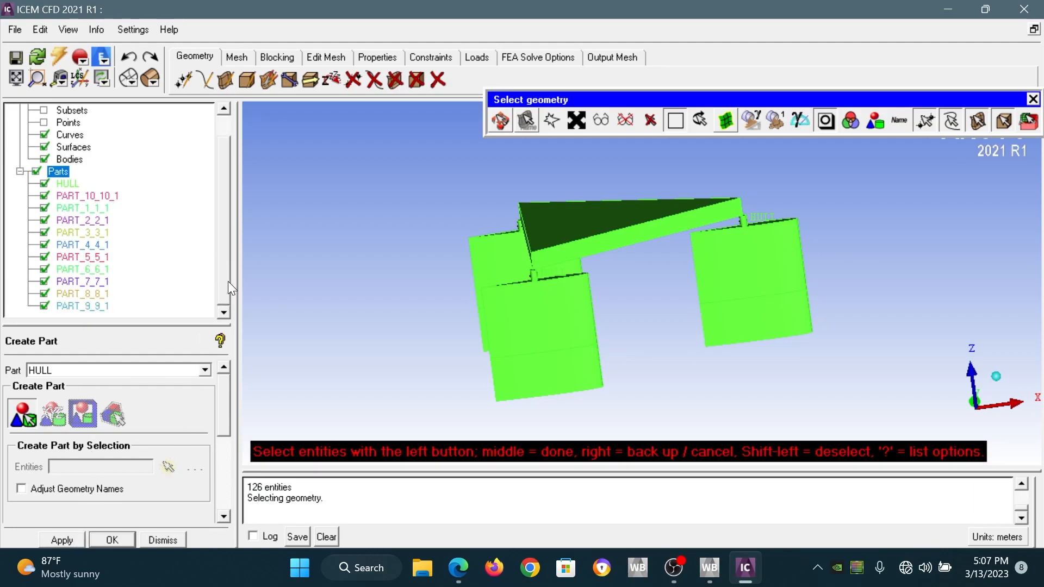
{"action": "left_click", "coordinate": [87, 196]}
{"action": "left_click", "coordinate": [84, 209], "text": "shift"}
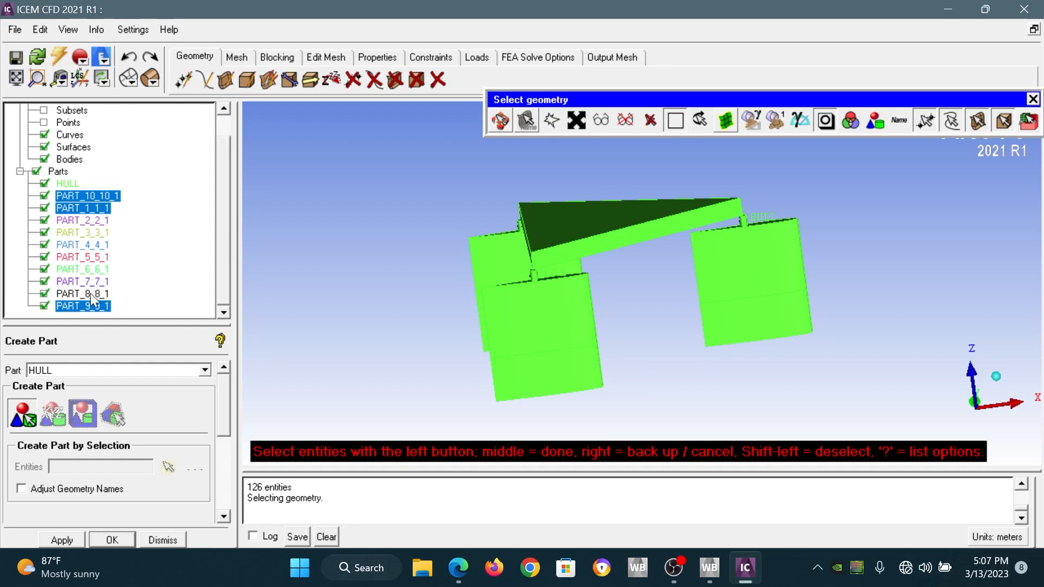
{"action": "left_click", "coordinate": [95, 198]}
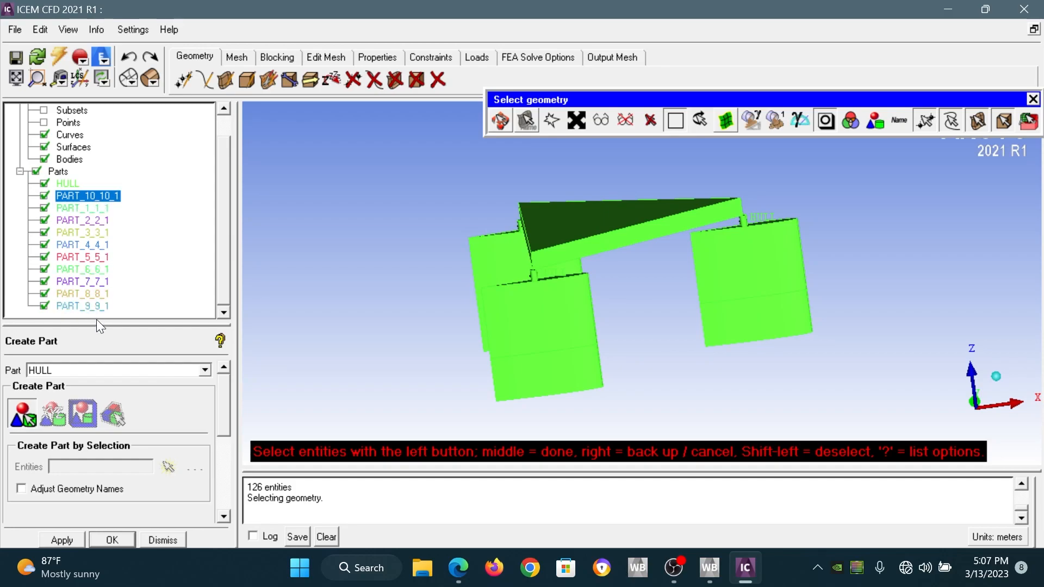
{"action": "left_click", "coordinate": [97, 305], "text": "shift"}
{"action": "right_click", "coordinate": [89, 214]}
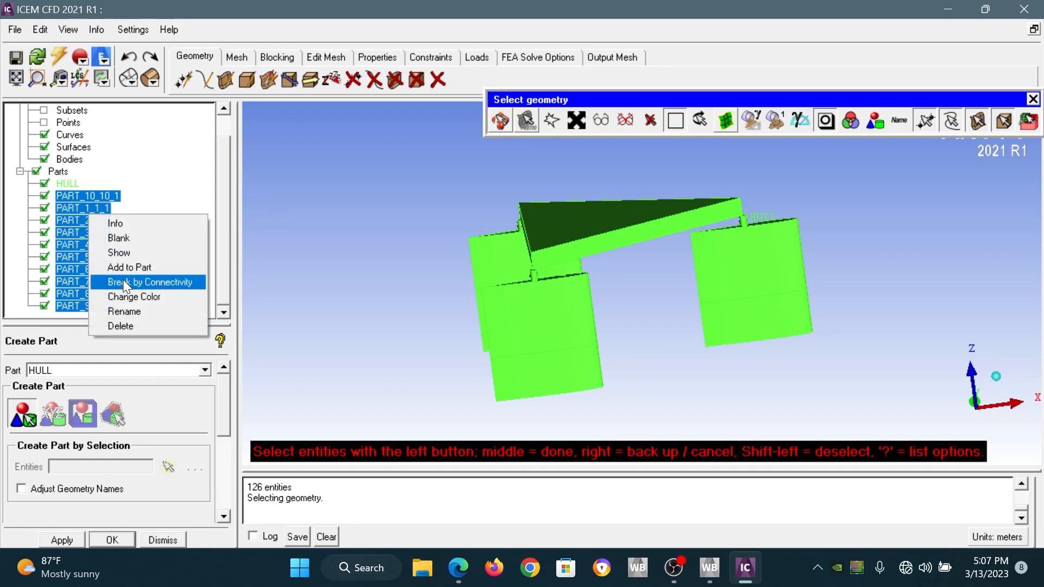
{"action": "left_click", "coordinate": [146, 327]}
{"action": "left_click", "coordinate": [474, 390]}
{"action": "left_click", "coordinate": [59, 210]}
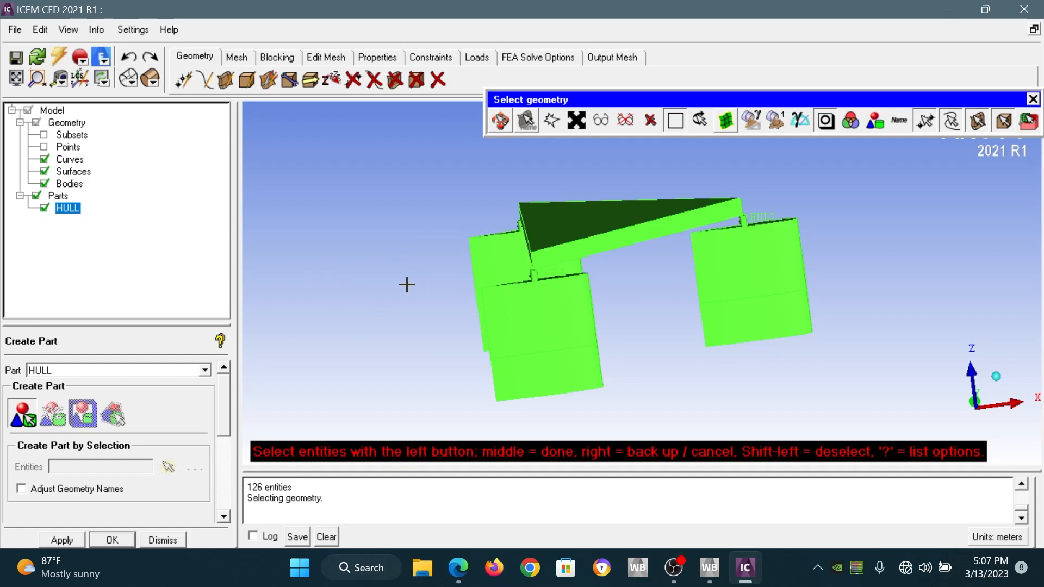
- Finish the part selection and delete all the bodies selected across the whole USV model
{"action": "middle_click", "coordinate": [381, 334]}
{"action": "left_click_drag", "start_coordinate": [381, 333], "coordinate": [747, 355]}
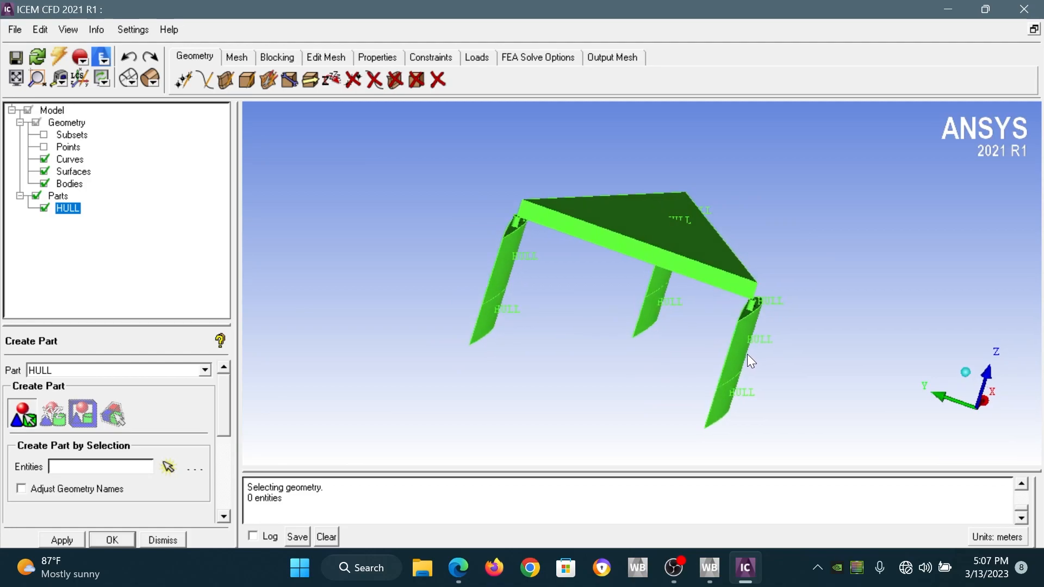
{"action": "left_click", "coordinate": [416, 81]}
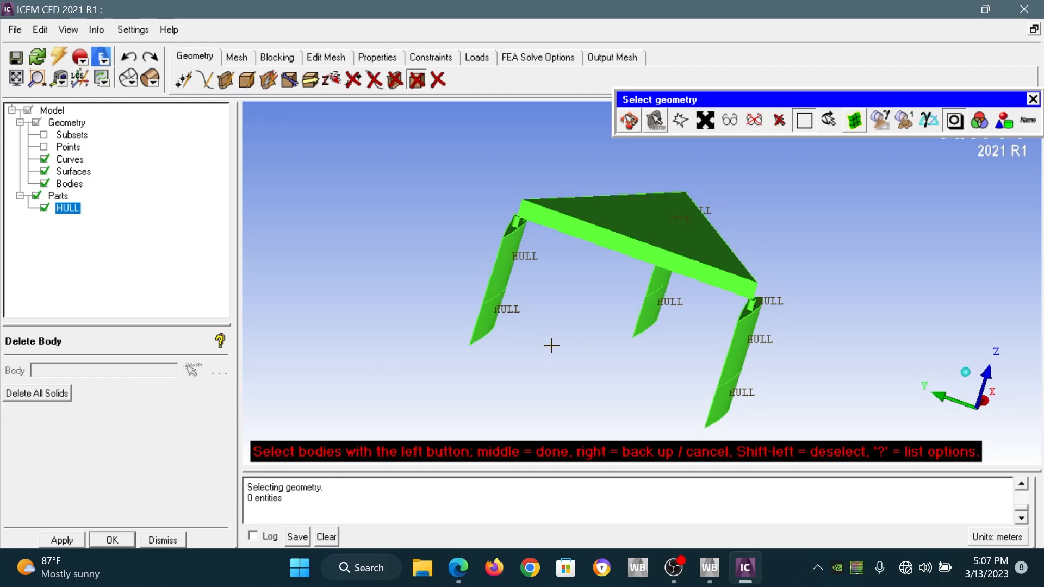
{"action": "key", "text": "a"}
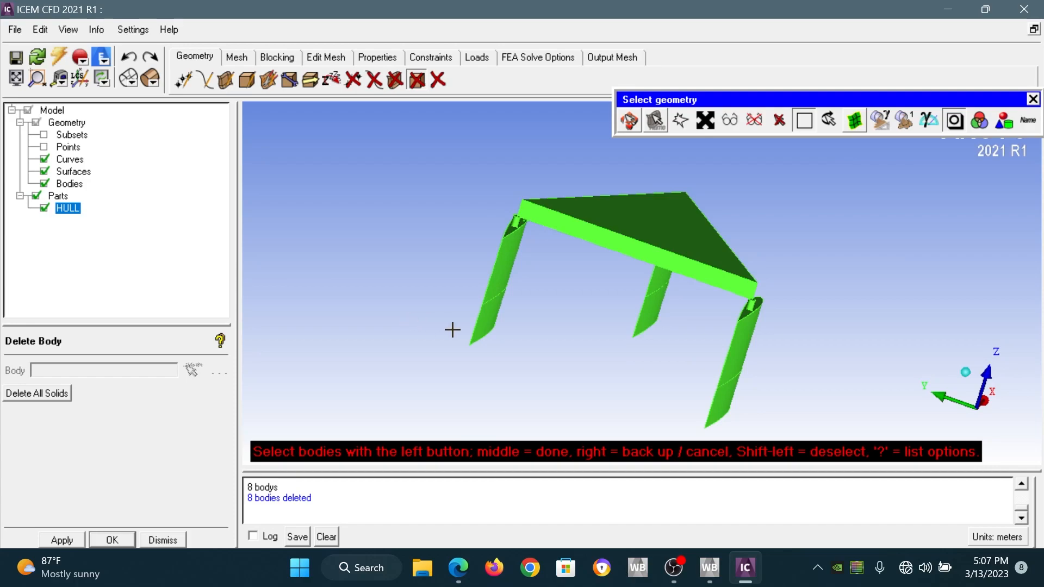
{"action": "middle_click", "coordinate": [598, 352]}
{"action": "left_click_drag", "start_coordinate": [677, 324], "coordinate": [420, 347]}
{"action": "scroll", "coordinate": [420, 347], "scroll_direction": "up", "scroll_amount": 3}
{"action": "scroll", "coordinate": [421, 345], "scroll_direction": "down", "scroll_amount": 3}
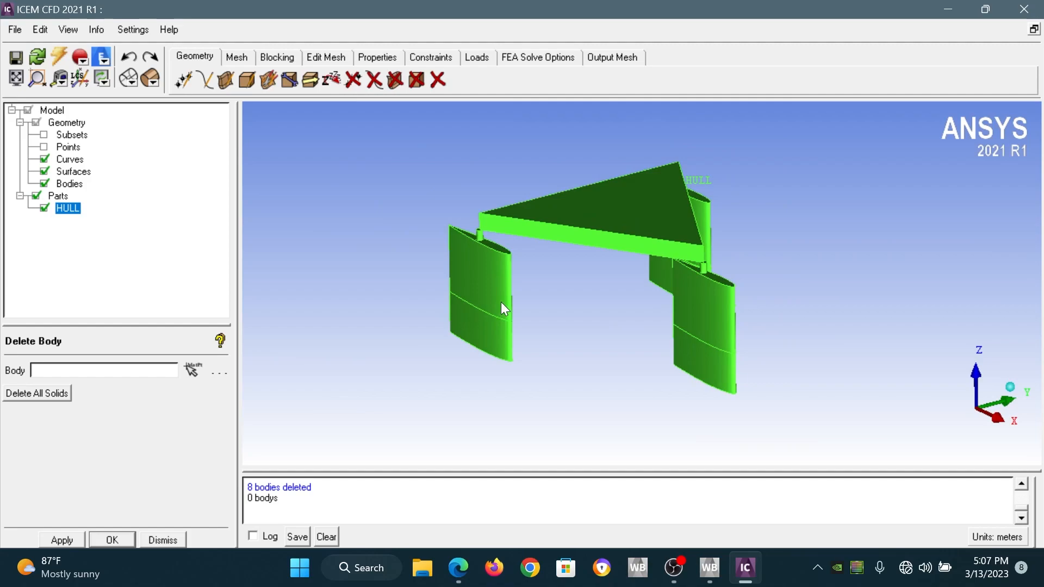
- Delete the leftover HULL bodies one at a time, turning the model to find each remaining body label
{"action": "left_click", "coordinate": [417, 80]}
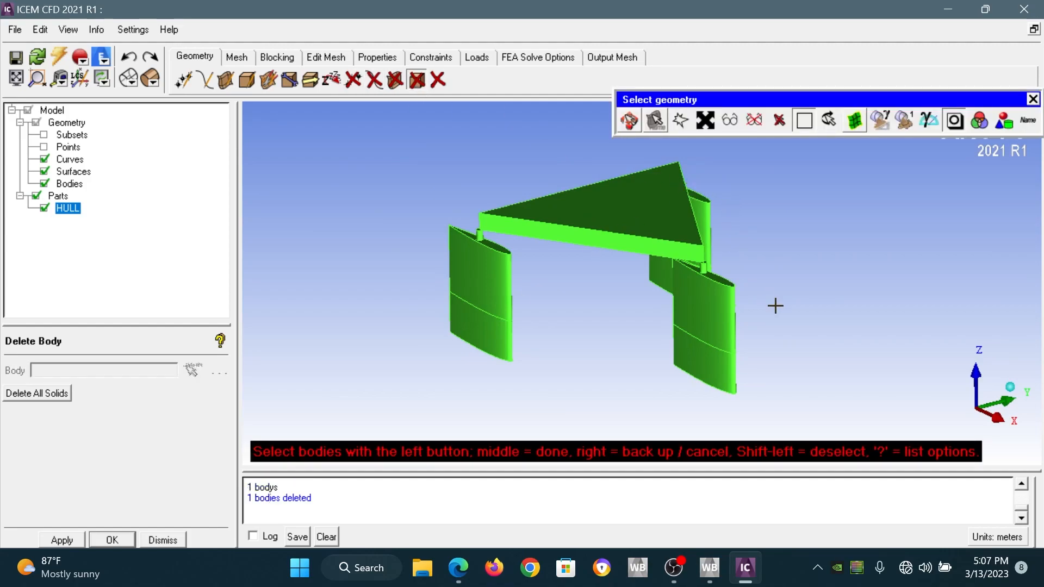
{"action": "middle_click", "coordinate": [846, 291]}
{"action": "left_click_drag", "start_coordinate": [846, 291], "coordinate": [606, 339]}
{"action": "left_click", "coordinate": [417, 81]}
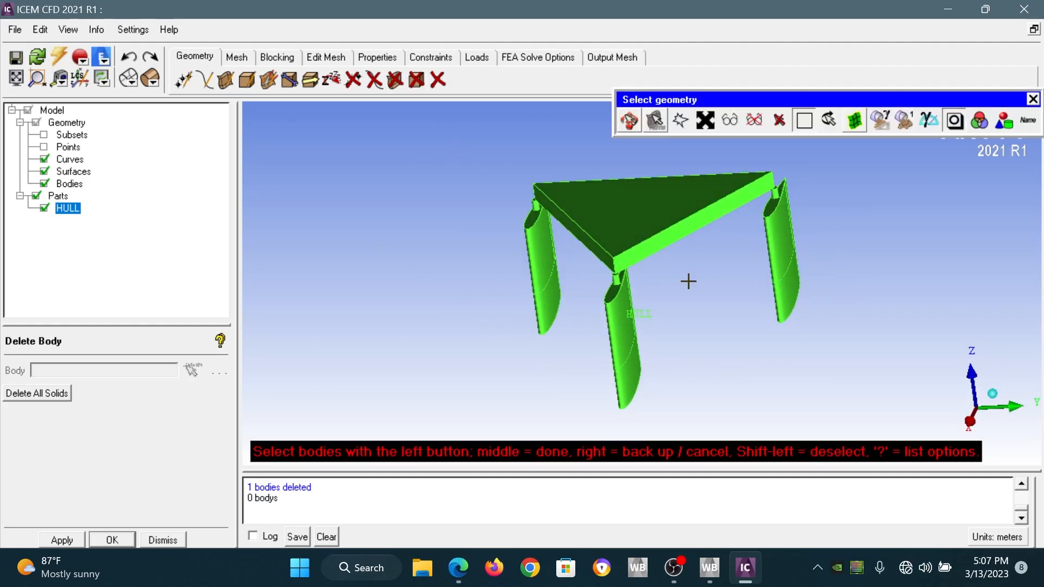
{"action": "middle_click", "coordinate": [641, 310]}
{"action": "middle_click", "coordinate": [576, 212]}
{"action": "left_click_drag", "start_coordinate": [576, 212], "coordinate": [673, 340]}
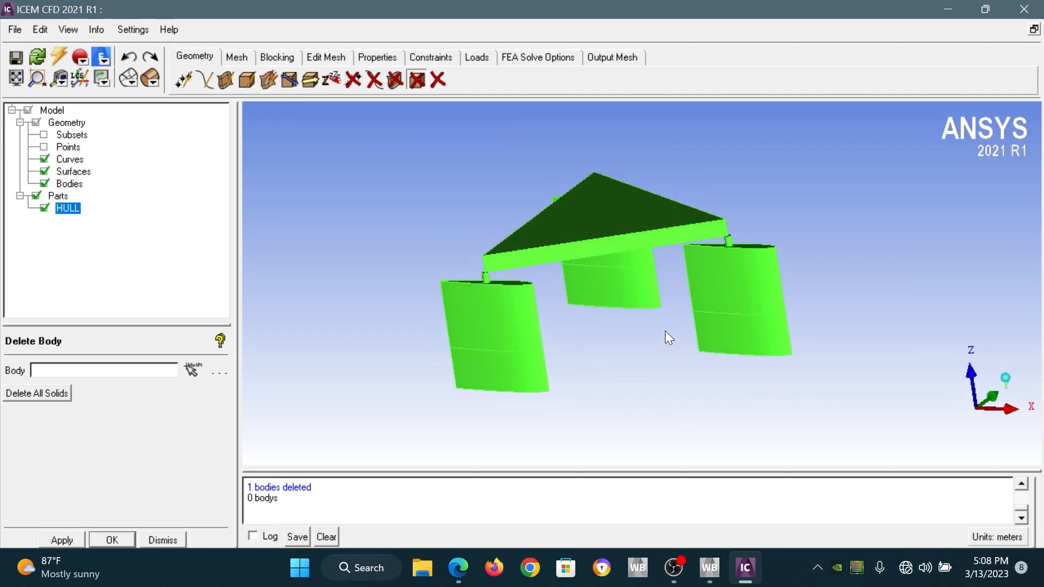
{"action": "left_click_drag", "start_coordinate": [476, 300], "coordinate": [471, 329]}
{"action": "left_click_drag", "start_coordinate": [499, 465], "coordinate": [570, 527]}
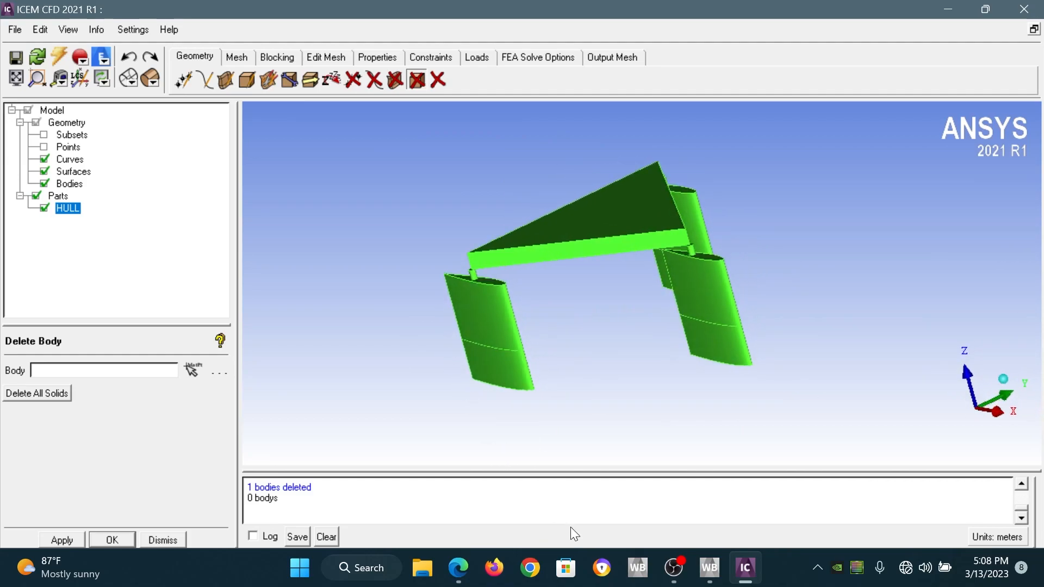
- Switch to Edge and examine the domain boundary distances and Figure 4.1 in BUAT PRINT SKRIPSI.pdf
{"action": "left_click", "coordinate": [457, 568]}
{"action": "scroll", "coordinate": [434, 340], "scroll_direction": "up", "scroll_amount": 5}
{"action": "scroll", "coordinate": [435, 340], "scroll_direction": "down", "scroll_amount": 3}
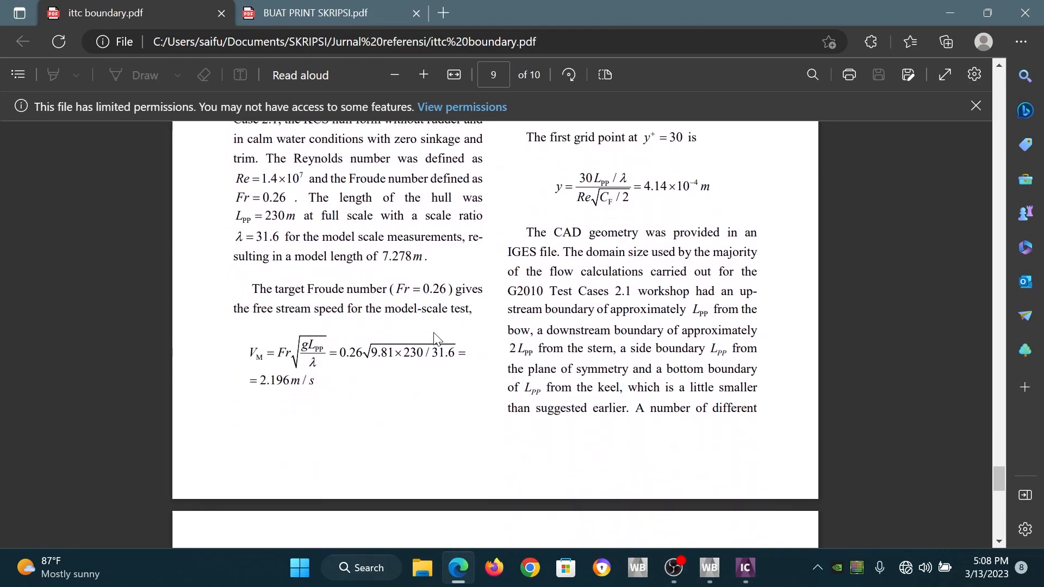
{"action": "left_click", "coordinate": [326, 12]}
{"action": "scroll", "coordinate": [508, 346], "scroll_direction": "down", "scroll_amount": 2}
{"action": "scroll", "coordinate": [505, 337], "scroll_direction": "up", "scroll_amount": 3}
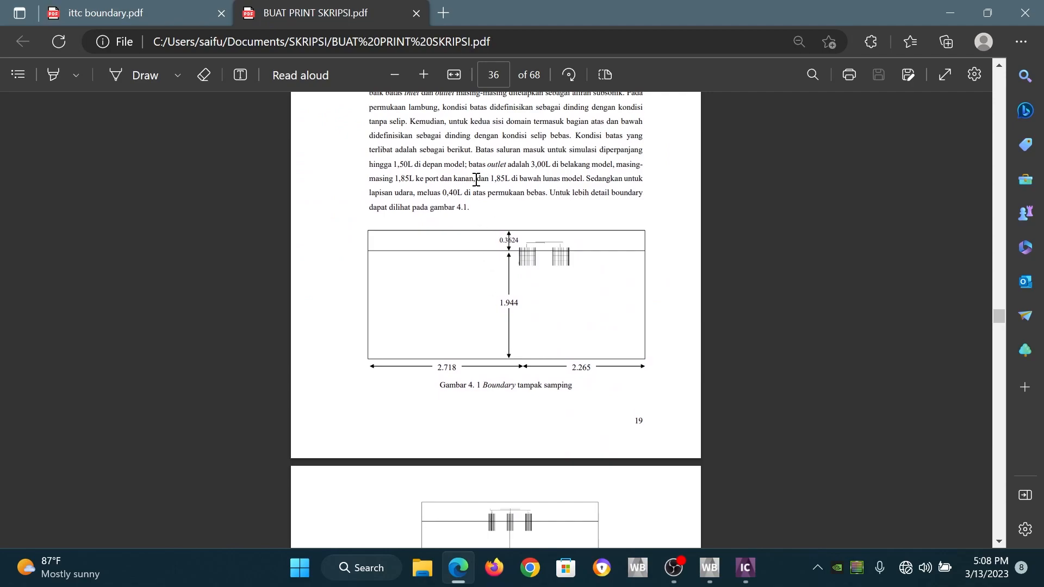
{"action": "left_click_drag", "start_coordinate": [397, 165], "coordinate": [469, 205]}
{"action": "scroll", "coordinate": [497, 239], "scroll_direction": "down", "scroll_amount": 2}
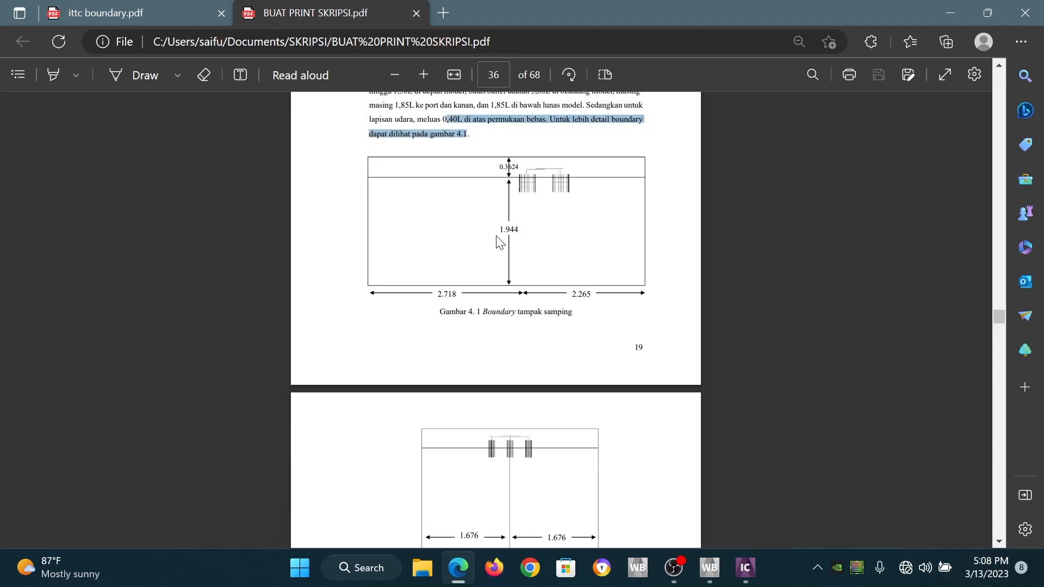
{"action": "scroll", "coordinate": [499, 243], "scroll_direction": "up", "scroll_amount": 1}
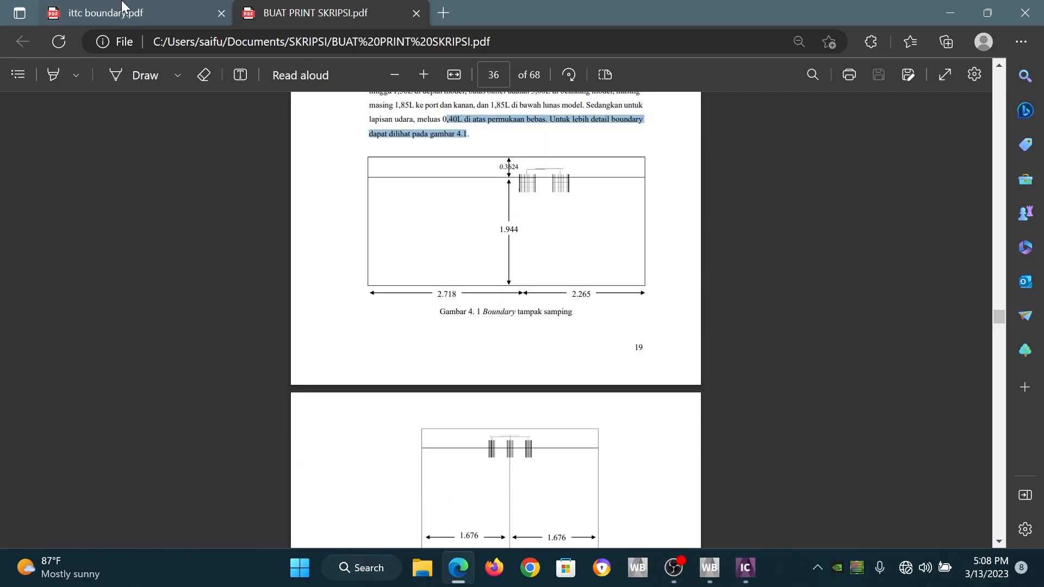
- Read the recommended upstream, downstream, side and bottom boundary distances in ittc boundary.pdf
{"action": "left_click", "coordinate": [124, 7]}
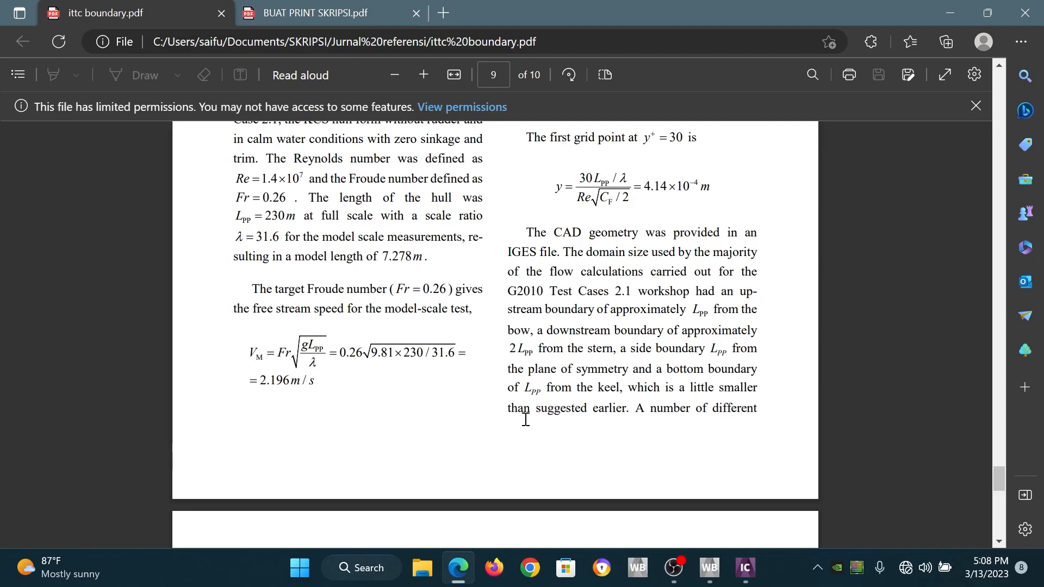
{"action": "scroll", "coordinate": [525, 420], "scroll_direction": "down", "scroll_amount": 1}
{"action": "left_click_drag", "start_coordinate": [508, 218], "coordinate": [765, 346]}
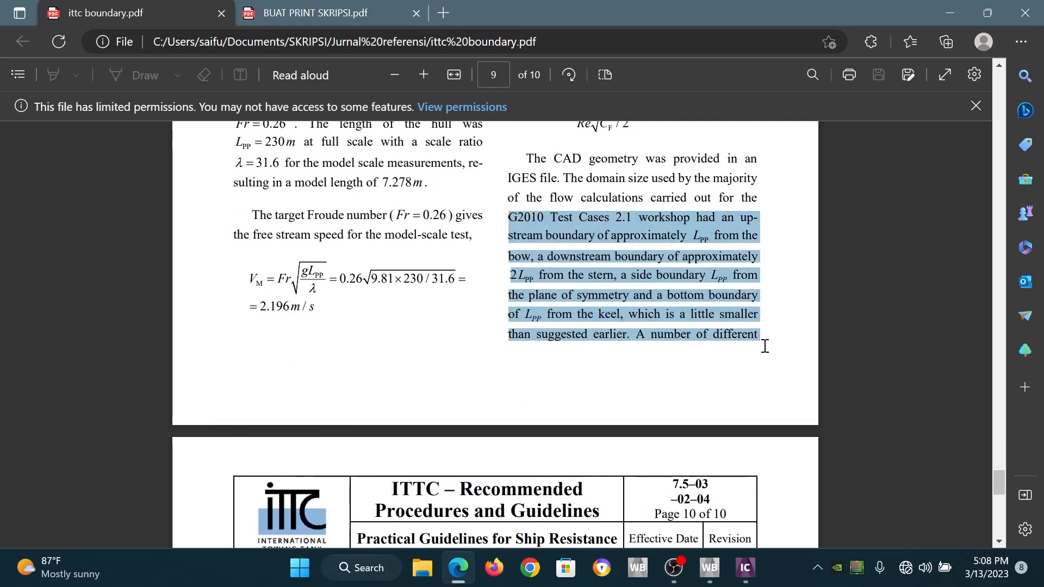
{"action": "left_click", "coordinate": [579, 291]}
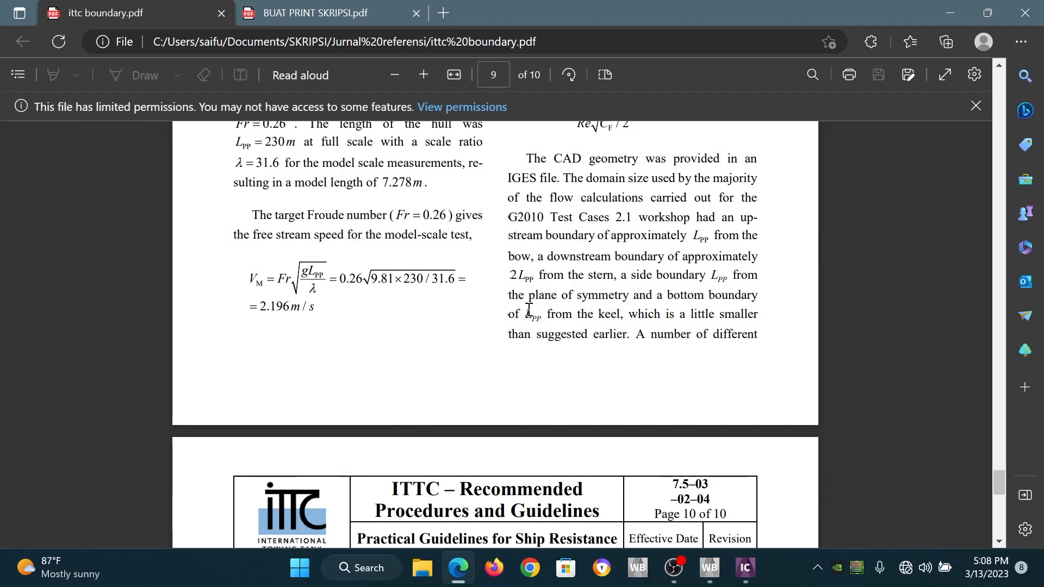
{"action": "left_click_drag", "start_coordinate": [619, 276], "coordinate": [759, 275]}
{"action": "left_click_drag", "start_coordinate": [530, 295], "coordinate": [624, 315]}
{"action": "scroll", "coordinate": [554, 280], "scroll_direction": "up", "scroll_amount": 1}
{"action": "left_click", "coordinate": [624, 327]}
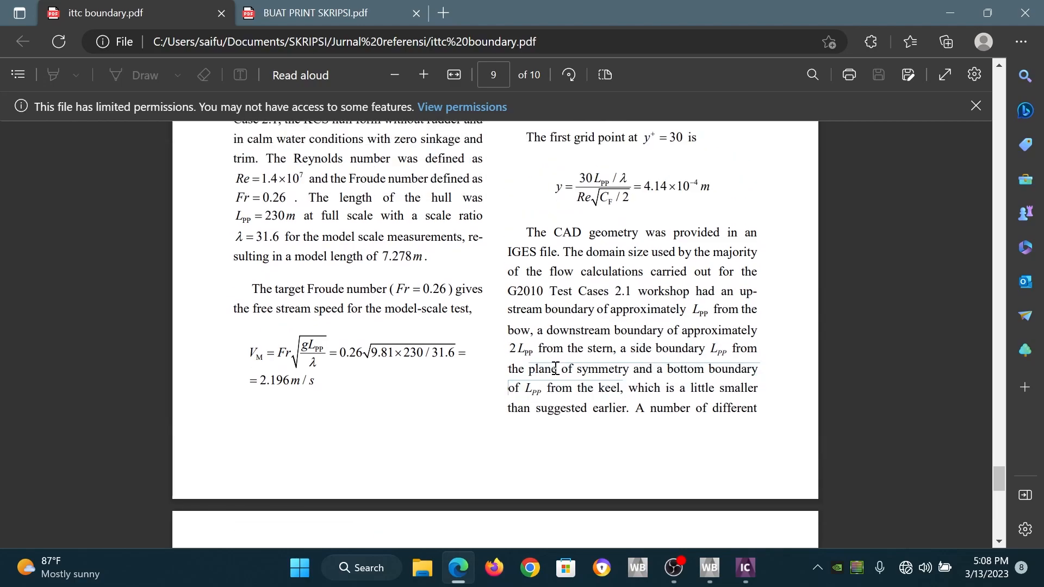
{"action": "left_click_drag", "start_coordinate": [534, 331], "coordinate": [622, 355]}
{"action": "scroll", "coordinate": [473, 354], "scroll_direction": "down", "scroll_amount": 3}
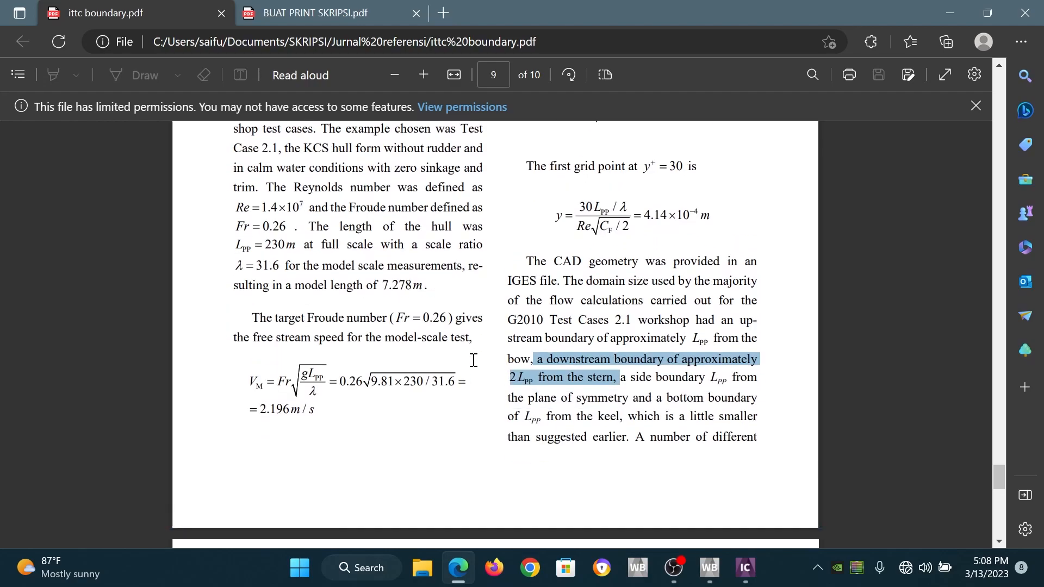
- Examine the side-view and front-view boundary dimensions in the figures of BUAT PRINT SKRIPSI.pdf
{"action": "left_click", "coordinate": [321, 13]}
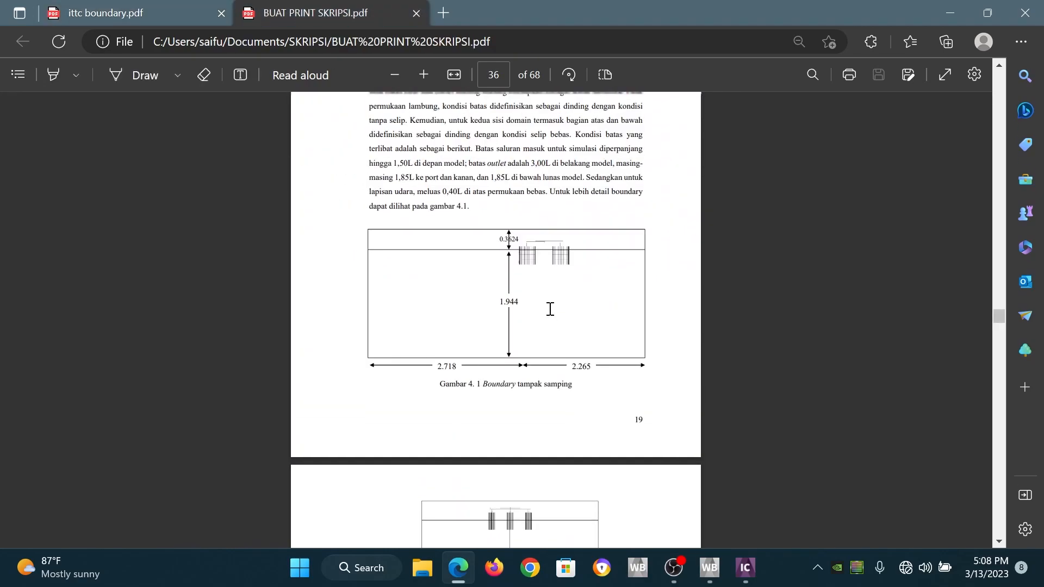
{"action": "scroll", "coordinate": [531, 323], "scroll_direction": "down", "scroll_amount": 1}
{"action": "scroll", "coordinate": [470, 318], "scroll_direction": "down", "scroll_amount": 1}
{"action": "scroll", "coordinate": [470, 317], "scroll_direction": "up", "scroll_amount": 1}
{"action": "scroll", "coordinate": [470, 317], "scroll_direction": "down", "scroll_amount": 1}
{"action": "scroll", "coordinate": [470, 318], "scroll_direction": "up", "scroll_amount": 1}
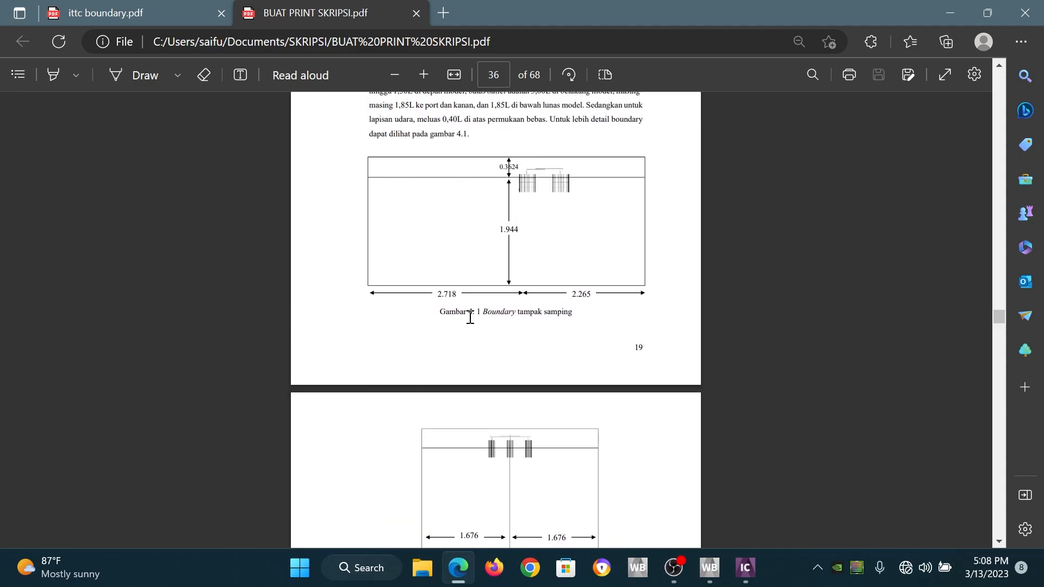
- Return to ICEM CFD and set up Create Point with explicit XYZ locations using the Create 1 point method
{"action": "mouse_move", "coordinate": [748, 571]}
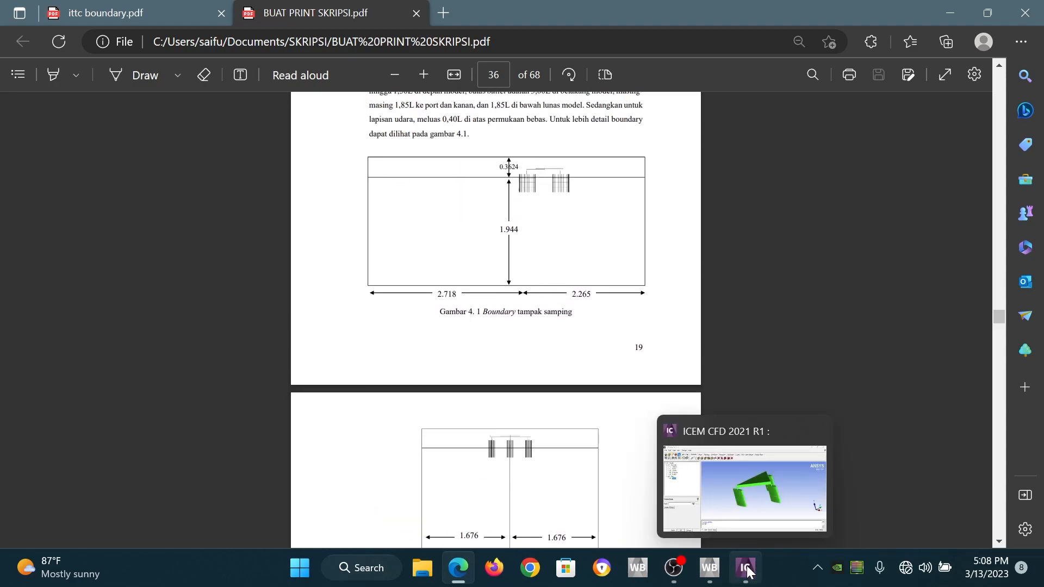
{"action": "left_click", "coordinate": [715, 465]}
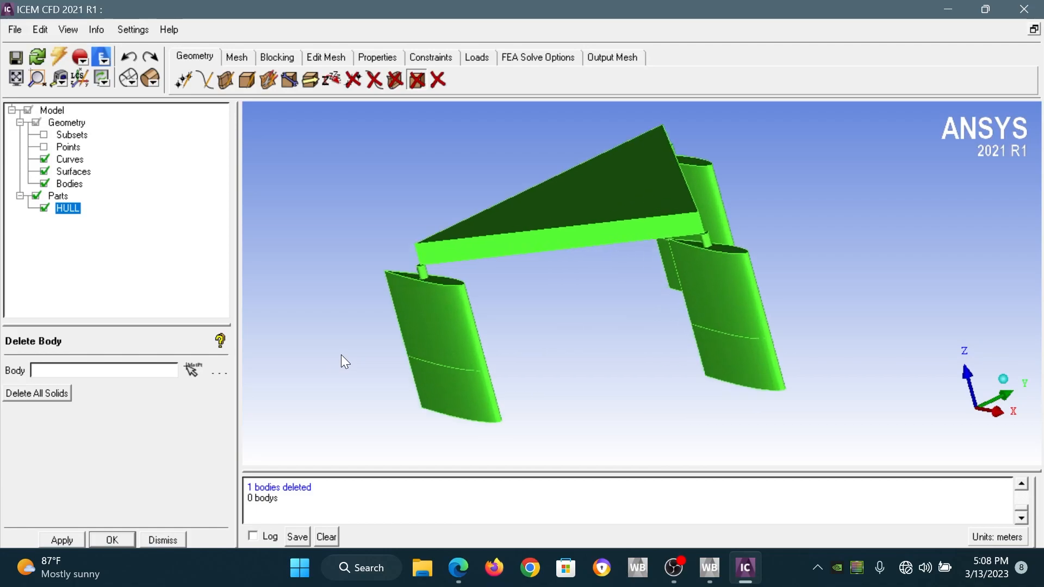
{"action": "scroll", "coordinate": [354, 338], "scroll_direction": "down", "scroll_amount": 2}
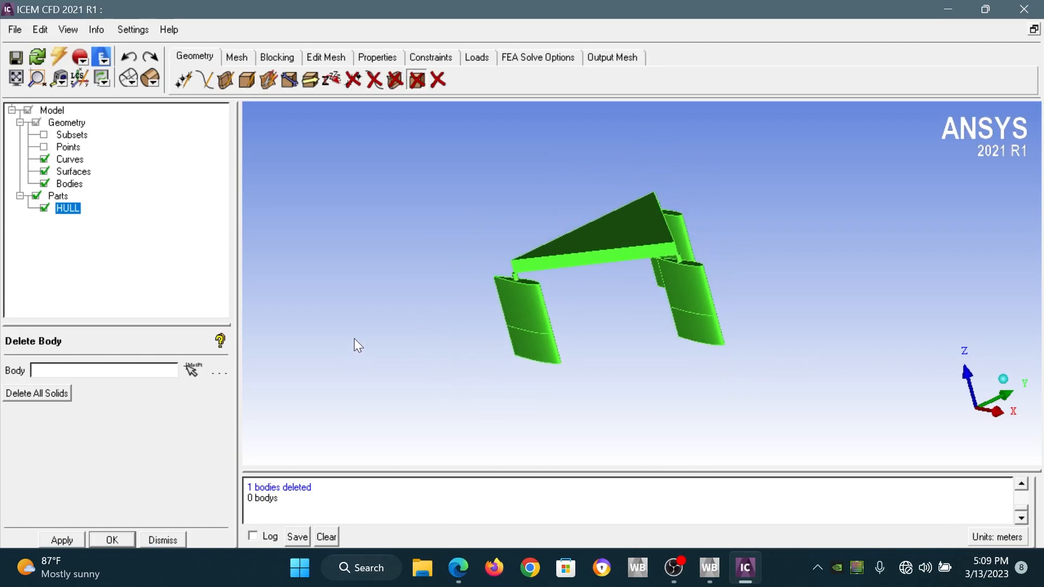
{"action": "left_click", "coordinate": [183, 85]}
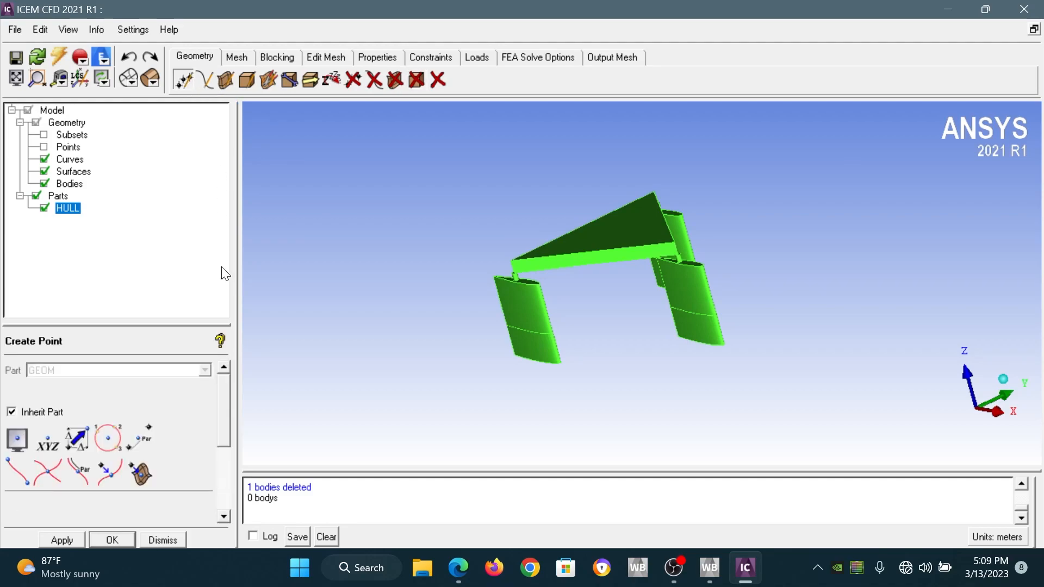
{"action": "scroll", "coordinate": [220, 424], "scroll_direction": "down", "scroll_amount": 2}
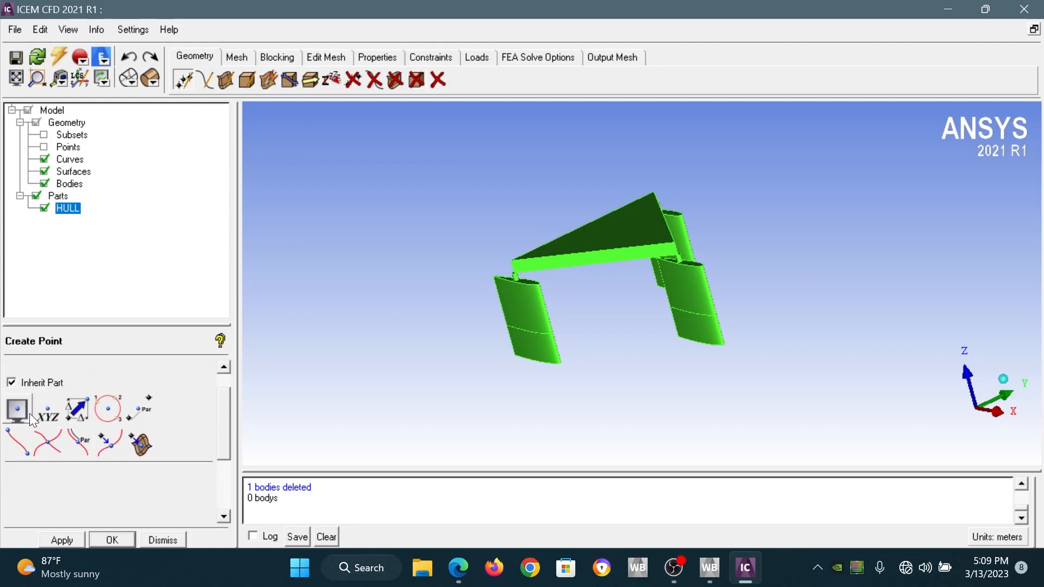
{"action": "left_click", "coordinate": [47, 416]}
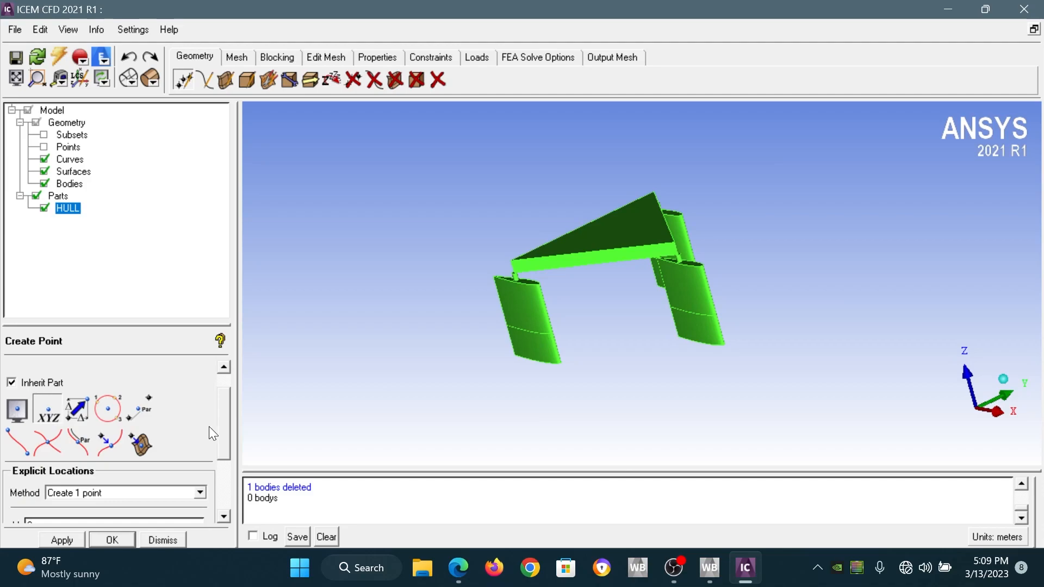
{"action": "left_click_drag", "start_coordinate": [221, 410], "coordinate": [221, 449]}
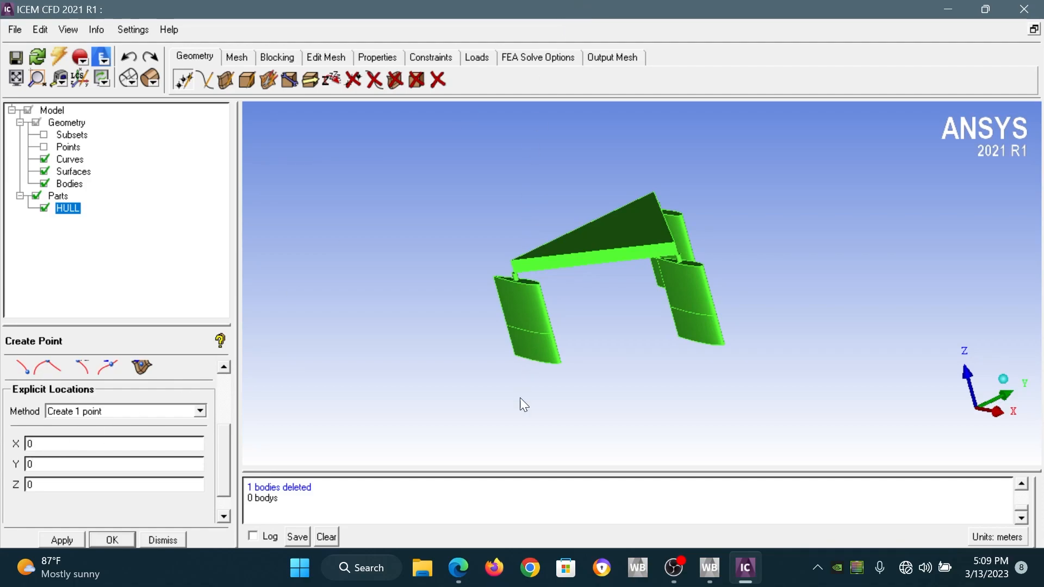
{"action": "scroll", "coordinate": [495, 285], "scroll_direction": "up", "scroll_amount": 3}
{"action": "scroll", "coordinate": [495, 285], "scroll_direction": "down", "scroll_amount": 3}
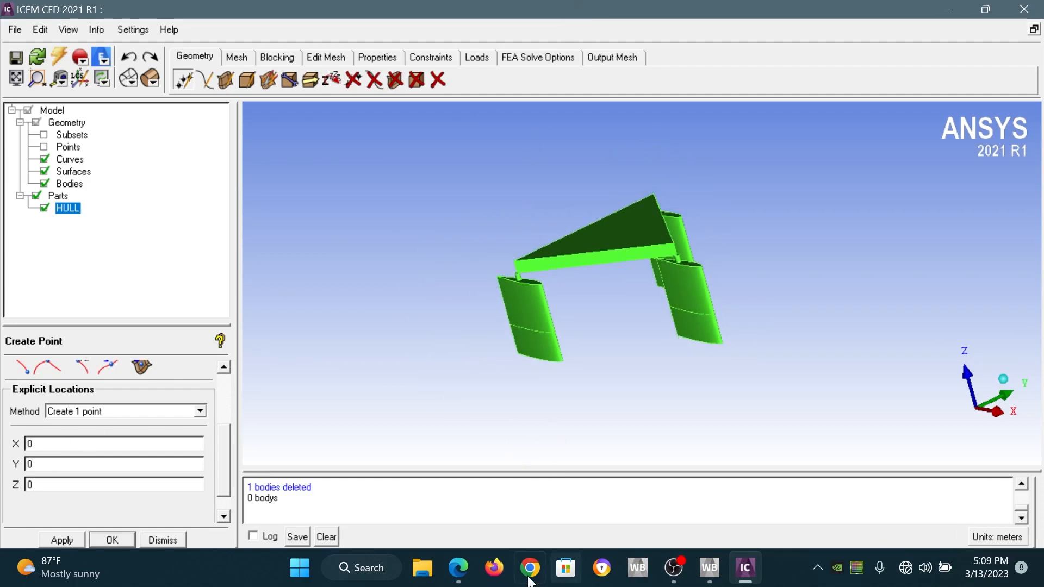
- Tile the Edge window with the boundary figures side by side with ICEM CFD
{"action": "left_click", "coordinate": [461, 577]}
{"action": "key", "text": "super+Left"}
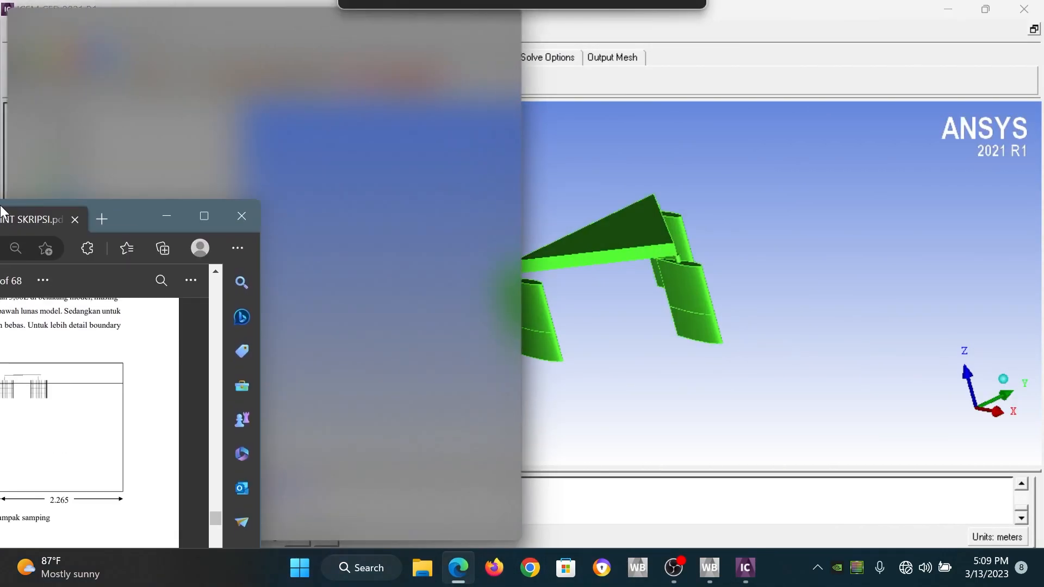
{"action": "left_click", "coordinate": [711, 83]}
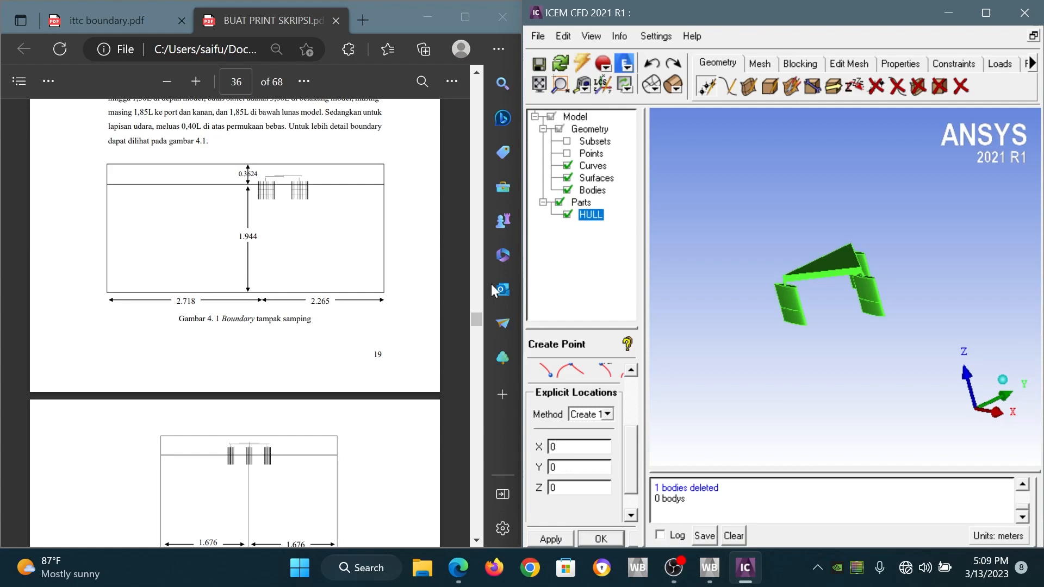
- Create a domain corner point at X 2.265, Y 1.676, Z 0
{"action": "double_click", "coordinate": [551, 447]}
{"action": "type", "text": "2.265"}
{"action": "double_click", "coordinate": [558, 468]}
{"action": "scroll", "coordinate": [280, 532], "scroll_direction": "down", "scroll_amount": 3}
{"action": "scroll", "coordinate": [303, 535], "scroll_direction": "up", "scroll_amount": 3}
{"action": "type", "text": "1.676"}
{"action": "double_click", "coordinate": [578, 488]}
{"action": "type", "text": "0"}
{"action": "left_click", "coordinate": [600, 538]}
{"action": "scroll", "coordinate": [842, 326], "scroll_direction": "up", "scroll_amount": 3}
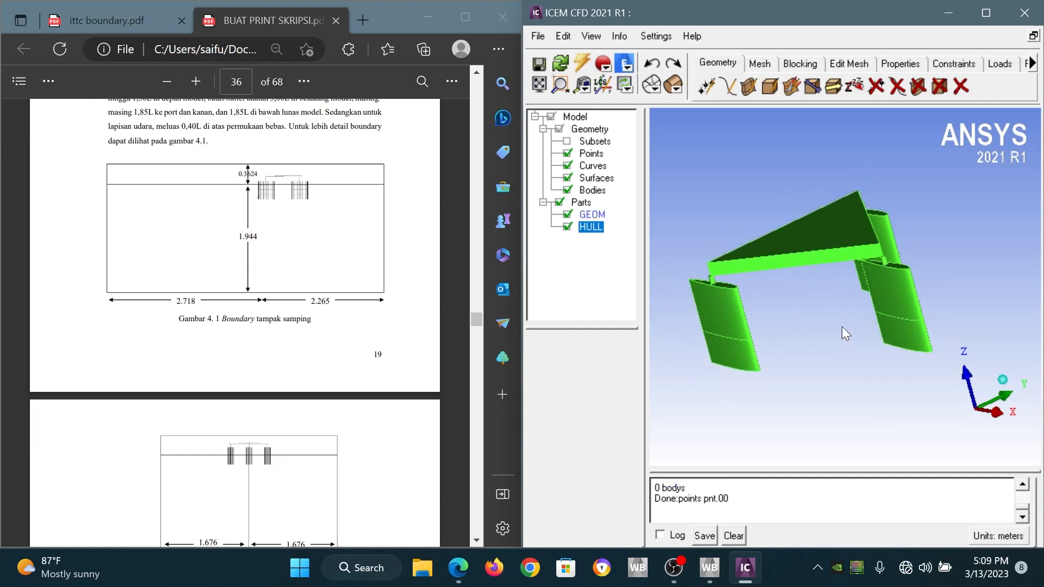
{"action": "scroll", "coordinate": [842, 326], "scroll_direction": "down", "scroll_amount": 3}
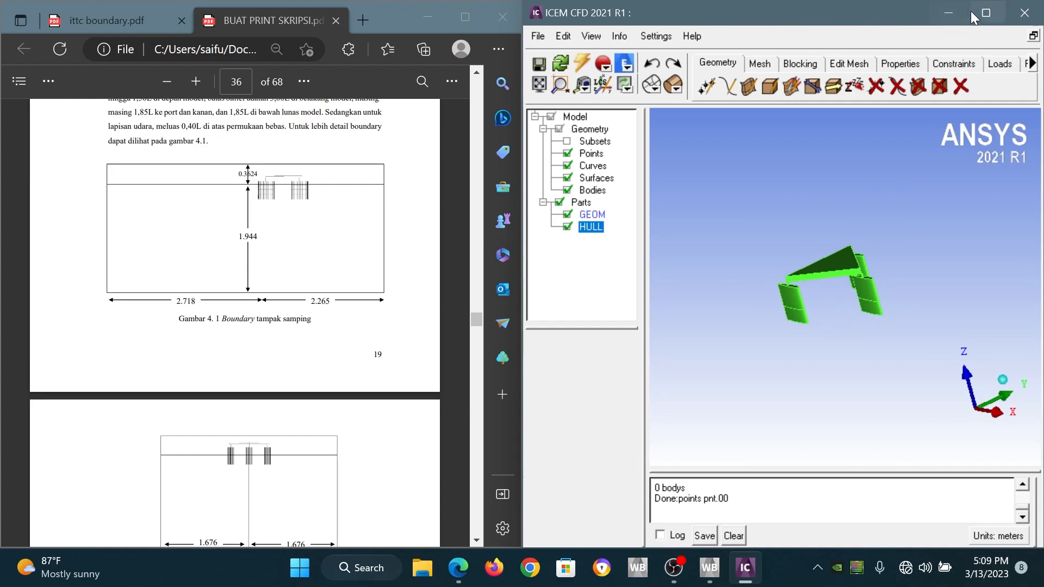
- Create a second waterline corner point at X 2.265, Y -1.676, Z 0, with ICEM CFD tiled beside the boundary figures
{"action": "left_click", "coordinate": [991, 12]}
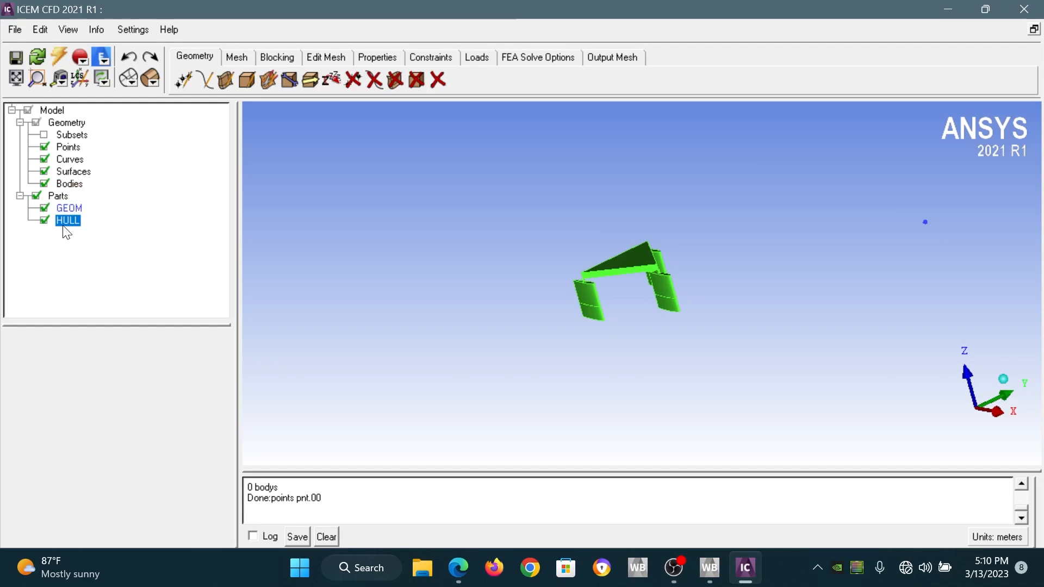
{"action": "left_click", "coordinate": [183, 85]}
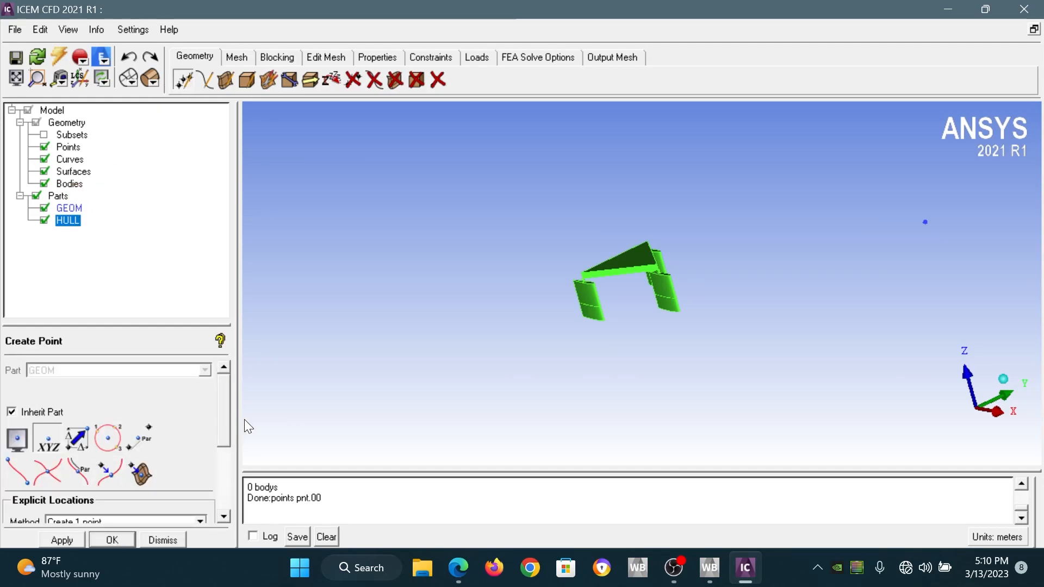
{"action": "scroll", "coordinate": [221, 416], "scroll_direction": "down", "scroll_amount": 5}
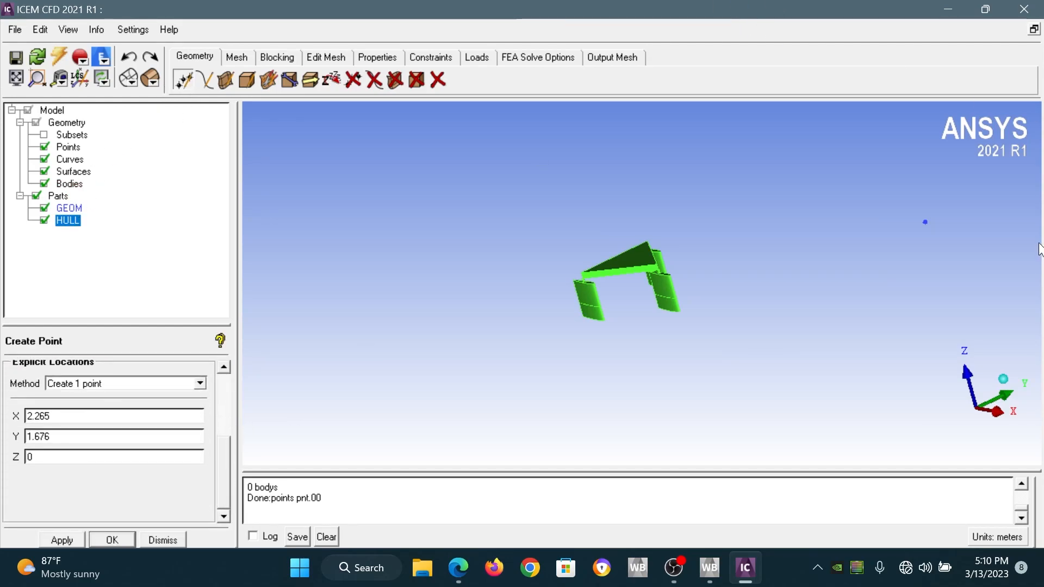
{"action": "left_click_drag", "start_coordinate": [671, 17], "coordinate": [1043, 293]}
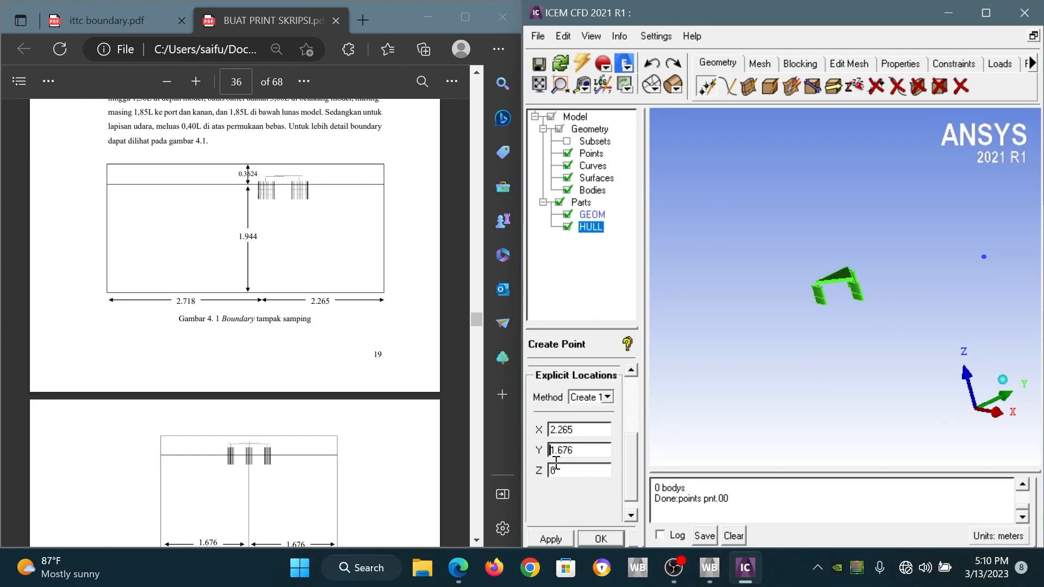
{"action": "left_click", "coordinate": [553, 540]}
{"action": "type", "text": "-"}
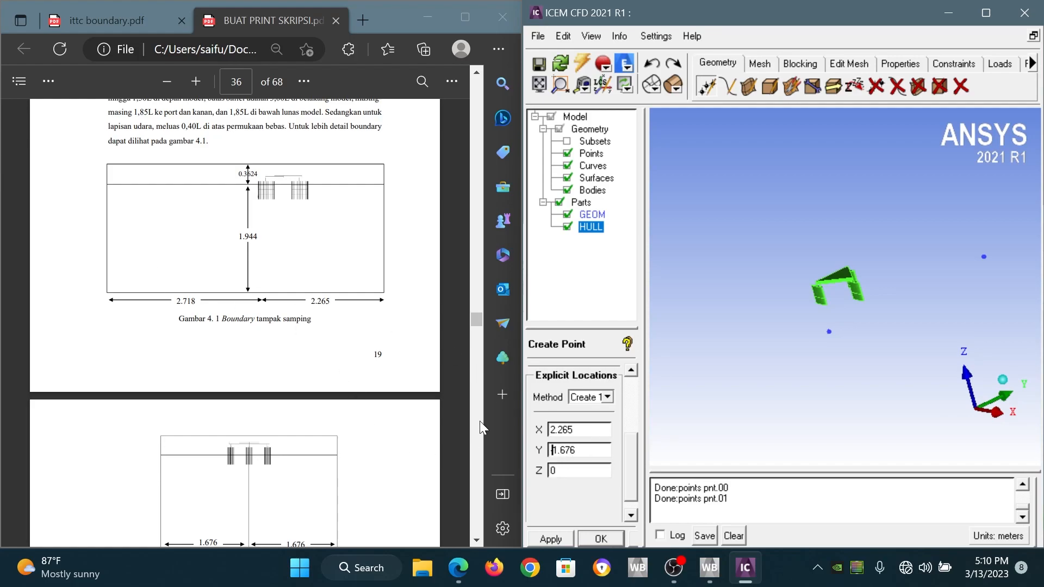
- Create two waterline corner points at X -2.718, Z 0, one at Y -1.676 and one at Y 1.676
{"action": "left_click_drag", "start_coordinate": [589, 432], "coordinate": [542, 433]}
{"action": "key", "text": "BackSpace"}
{"action": "type", "text": "-2.718"}
{"action": "left_click", "coordinate": [558, 540]}
{"action": "left_click", "coordinate": [555, 458]}
{"action": "key", "text": "Delete"}
{"action": "left_click", "coordinate": [564, 540]}
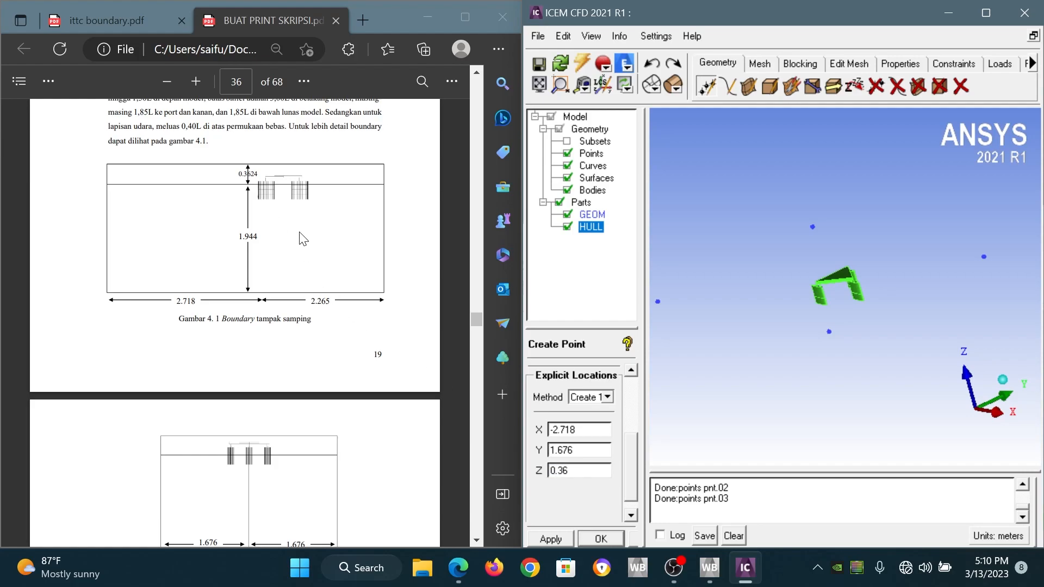
- Create two upper corner points at X -2.718, Z 0.3624, one at Y 1.676 and one at Y -1.676
{"action": "left_click", "coordinate": [550, 539]}
{"action": "left_click", "coordinate": [551, 452]}
{"action": "type", "text": "-"}
{"action": "left_click", "coordinate": [549, 539]}
- Create two upper corner points at X 2.265, Z 0.3624, one at Y -1.676 and one at Y 1.676
{"action": "left_click_drag", "start_coordinate": [578, 429], "coordinate": [553, 434]}
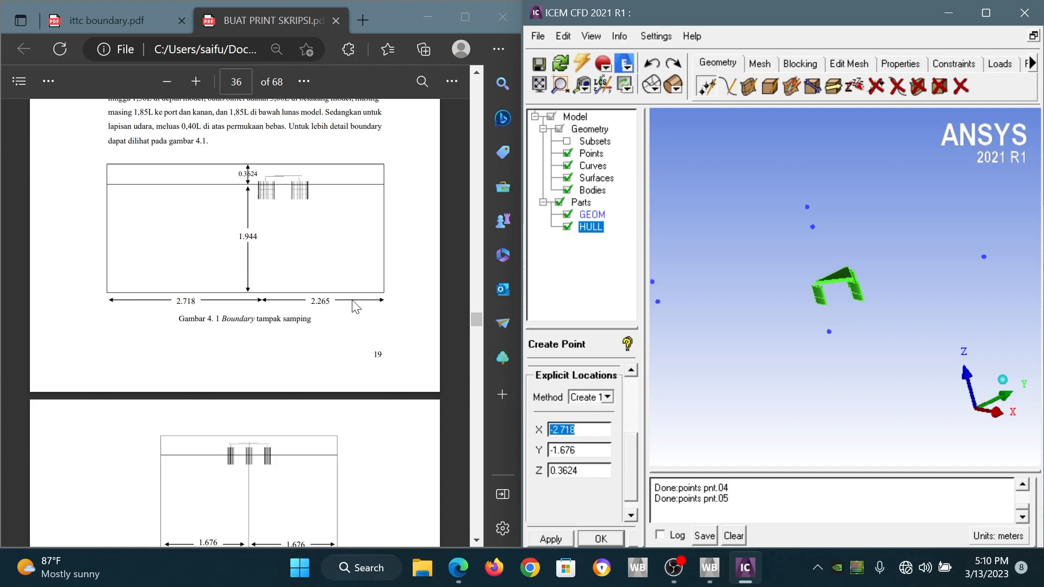
{"action": "type", "text": "2.265"}
{"action": "left_click", "coordinate": [561, 540]}
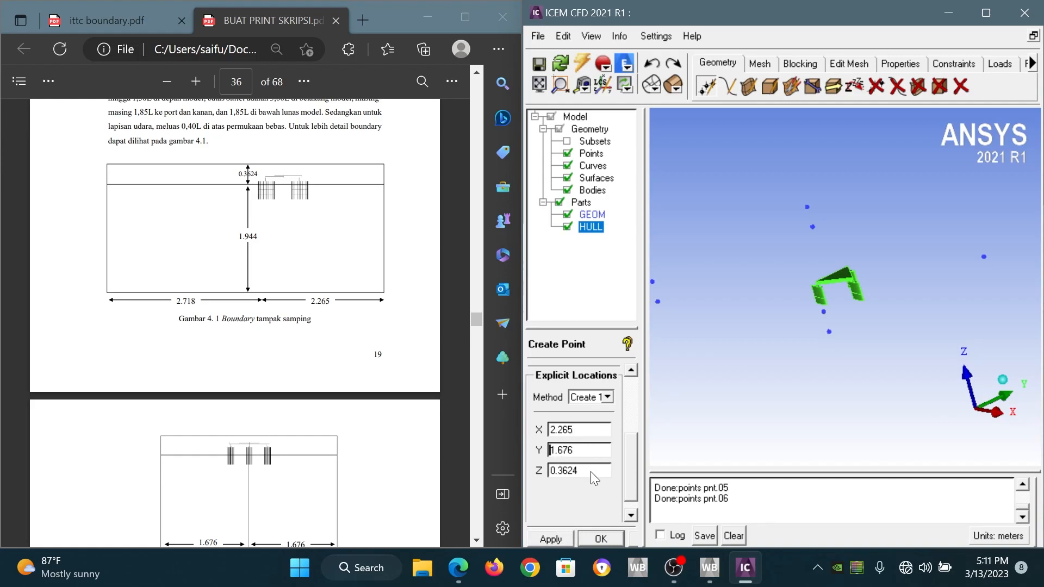
{"action": "left_click", "coordinate": [555, 541]}
- Create three lower corner points at Z -1.944, with XY values (2.265, 1.676), (2.265, -1.676) and (-2.718, -1.676)
{"action": "scroll", "coordinate": [755, 394], "scroll_direction": "down", "scroll_amount": 5}
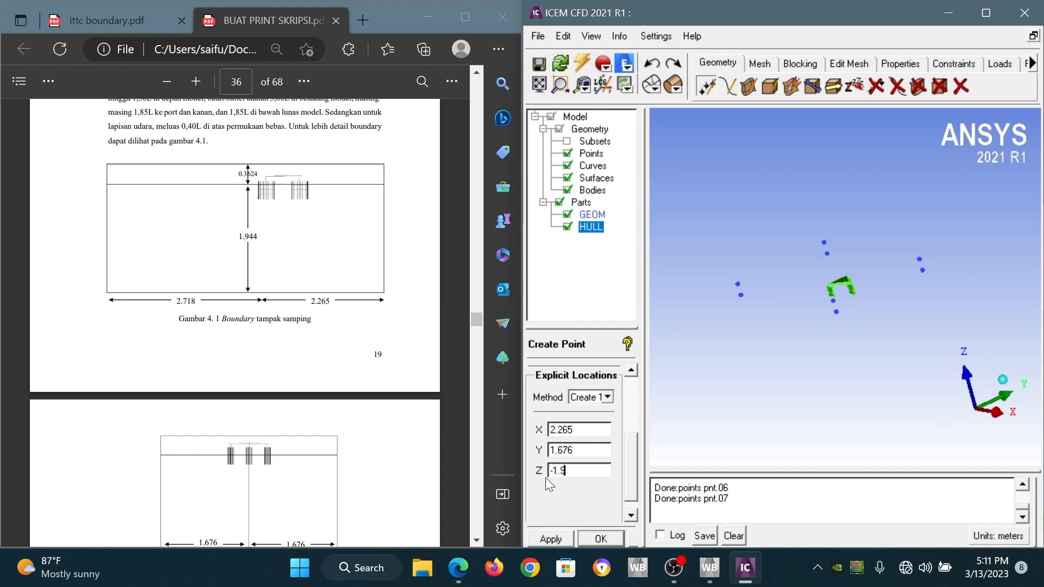
{"action": "type", "text": "44"}
{"action": "left_click", "coordinate": [553, 540]}
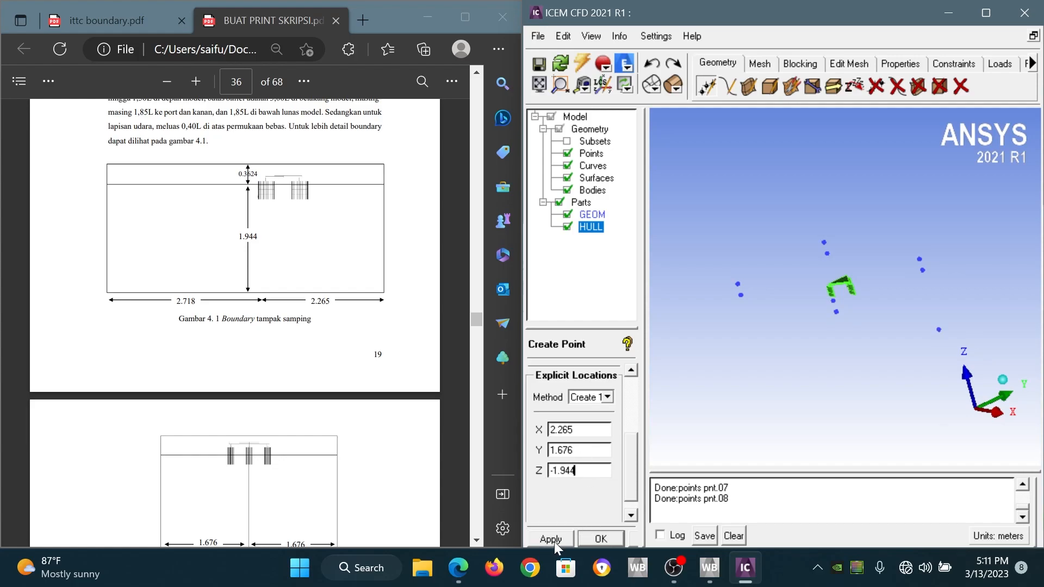
{"action": "left_click", "coordinate": [550, 450]}
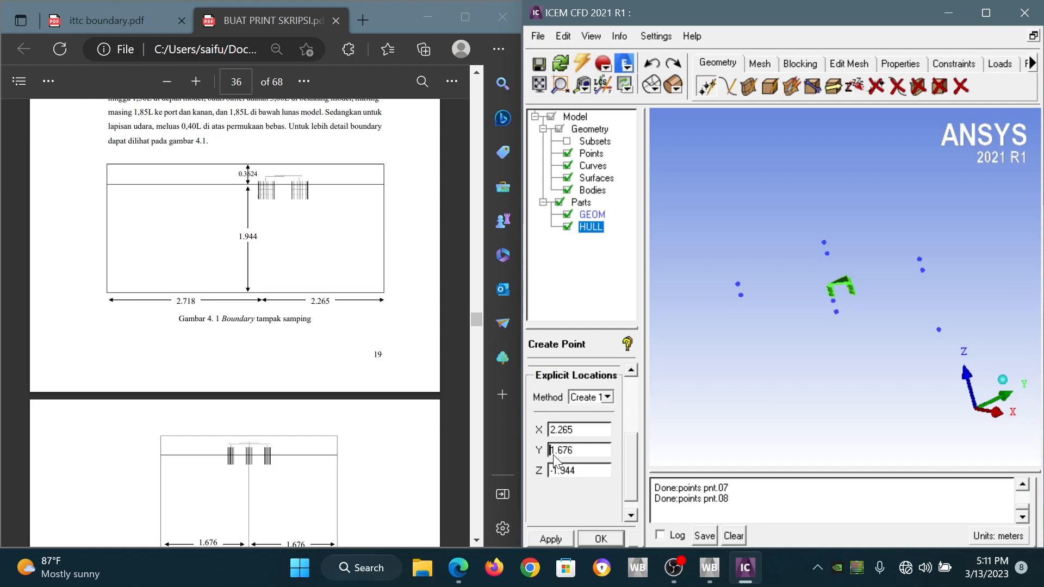
{"action": "left_click", "coordinate": [553, 540]}
{"action": "left_click", "coordinate": [570, 431]}
{"action": "left_click_drag", "start_coordinate": [569, 431], "coordinate": [547, 432]}
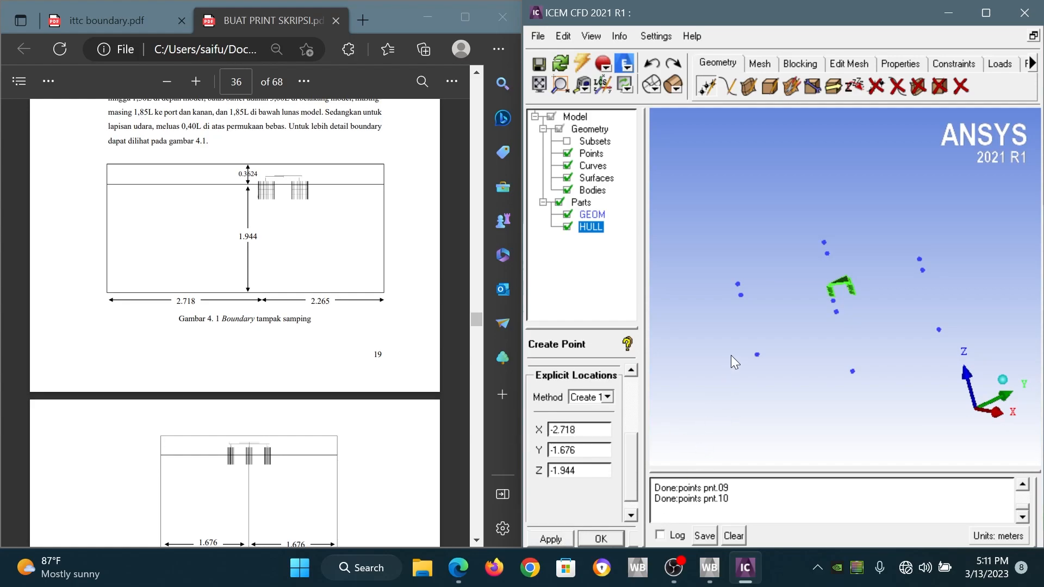
- Create four curves from points that form a closed rectangle at X -2.718 between Z 0 and Z 0.3624
{"action": "left_click", "coordinate": [727, 87]}
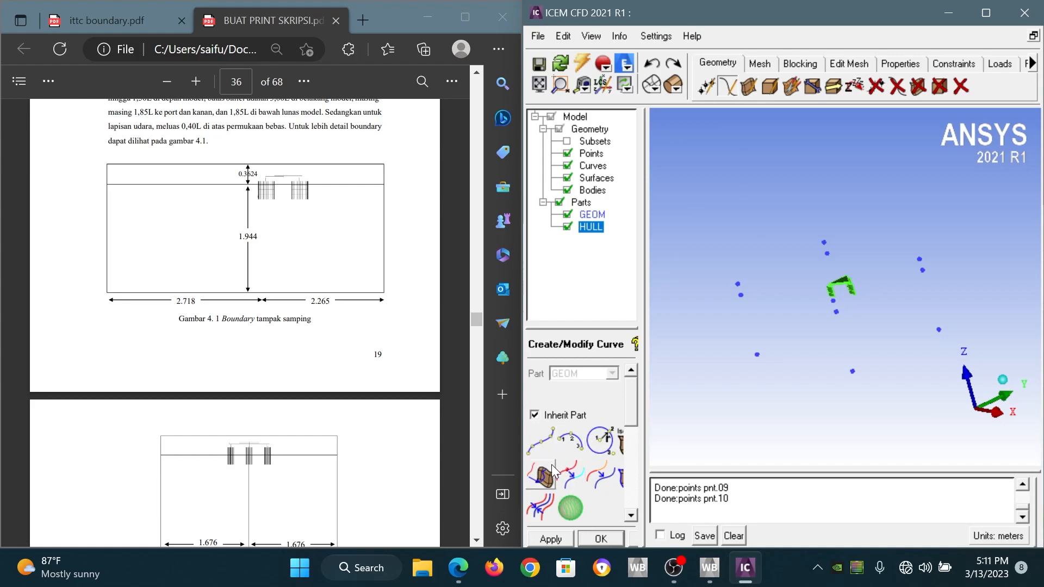
{"action": "left_click", "coordinate": [542, 440]}
{"action": "left_click", "coordinate": [823, 241]}
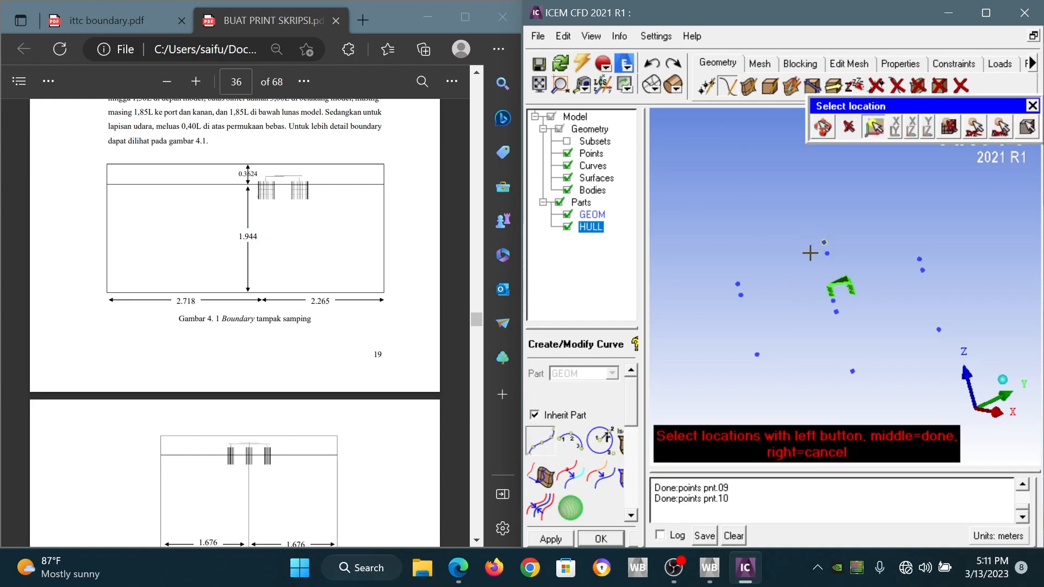
{"action": "left_click", "coordinate": [737, 283]}
{"action": "middle_click", "coordinate": [743, 293]}
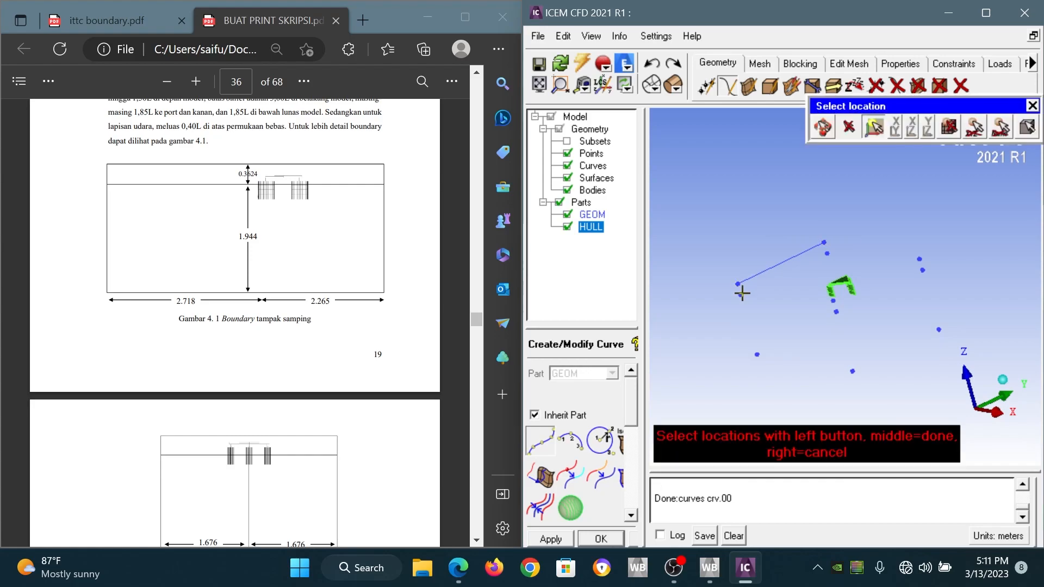
{"action": "left_click", "coordinate": [741, 295]}
{"action": "middle_click", "coordinate": [741, 295]}
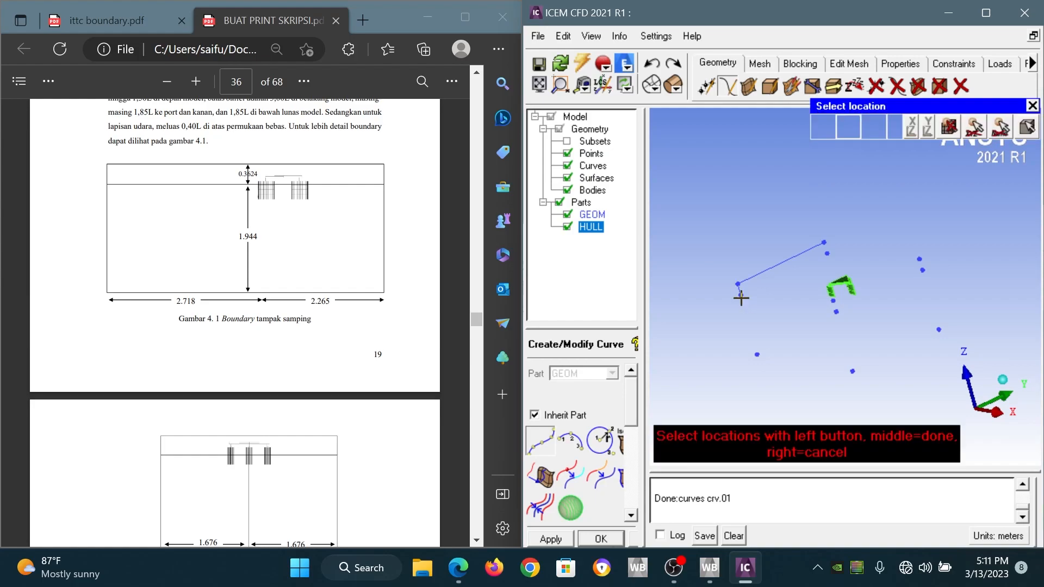
{"action": "left_click", "coordinate": [826, 254]}
{"action": "middle_click", "coordinate": [824, 251]}
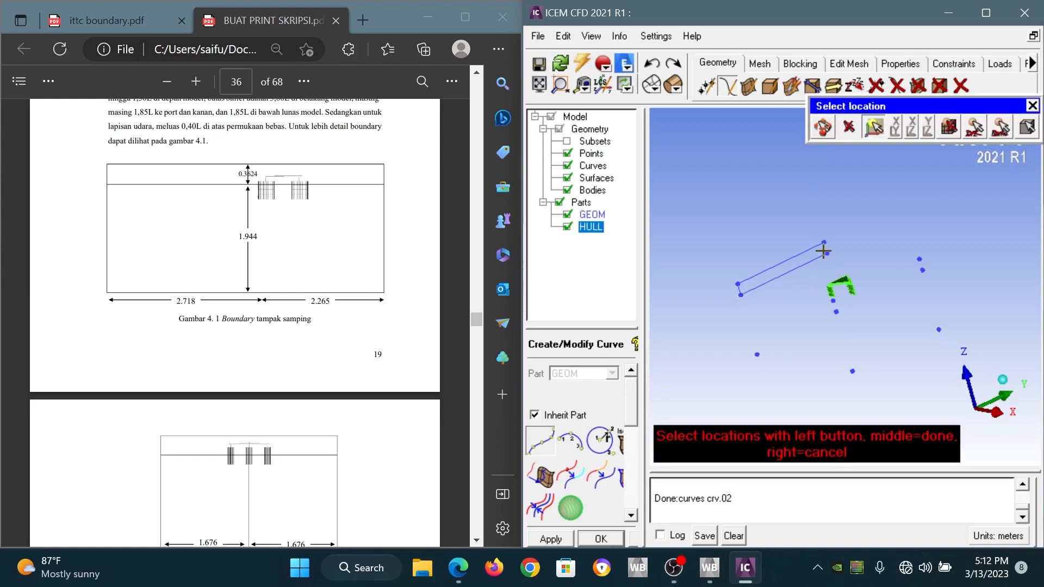
{"action": "left_click", "coordinate": [827, 254]}
{"action": "middle_click", "coordinate": [825, 248]}
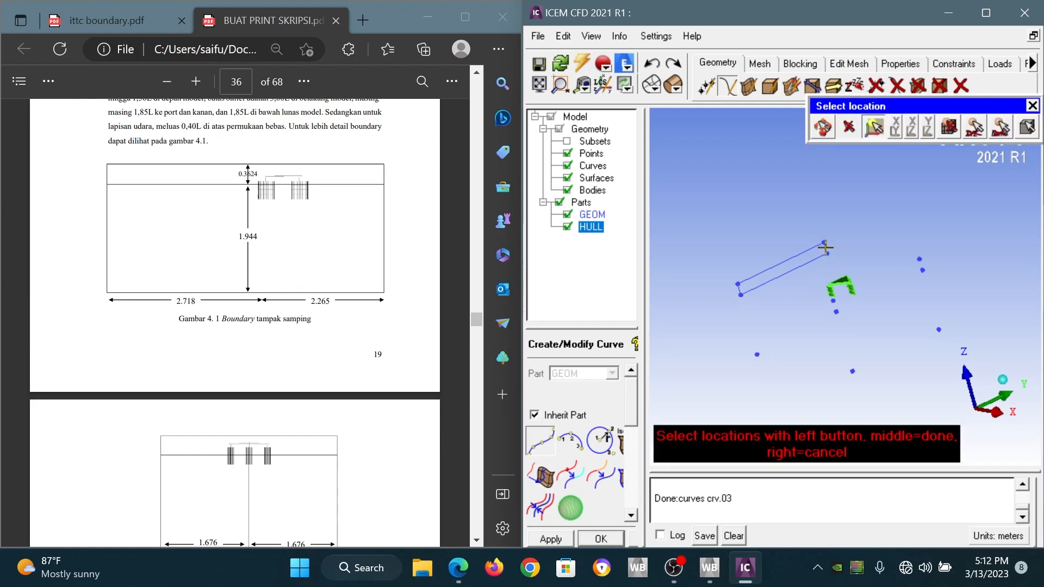
- Create the upper and waterline curves along Y 1.676, plus the vertical curves at X 2.265 reaching down to Z -1.944
{"action": "left_click", "coordinate": [919, 259]}
{"action": "middle_click", "coordinate": [919, 259]}
{"action": "left_click", "coordinate": [919, 259]}
{"action": "middle_click", "coordinate": [922, 278]}
{"action": "left_click", "coordinate": [923, 271]}
{"action": "left_click", "coordinate": [939, 331]}
{"action": "middle_click", "coordinate": [938, 330]}
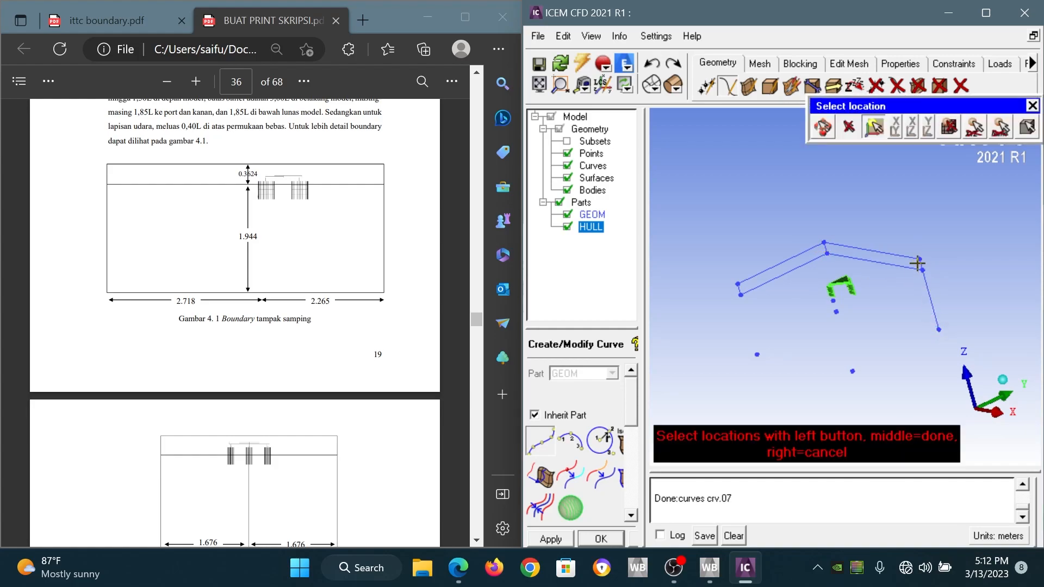
- Create curves along X 2.265 at Z 0.3624 and Z 0, and the short vertical joining them at Y -1.676
{"action": "left_click", "coordinate": [918, 259]}
{"action": "left_click", "coordinate": [831, 300]}
{"action": "middle_click", "coordinate": [831, 301]}
{"action": "left_click", "coordinate": [832, 301]}
{"action": "middle_click", "coordinate": [837, 313]}
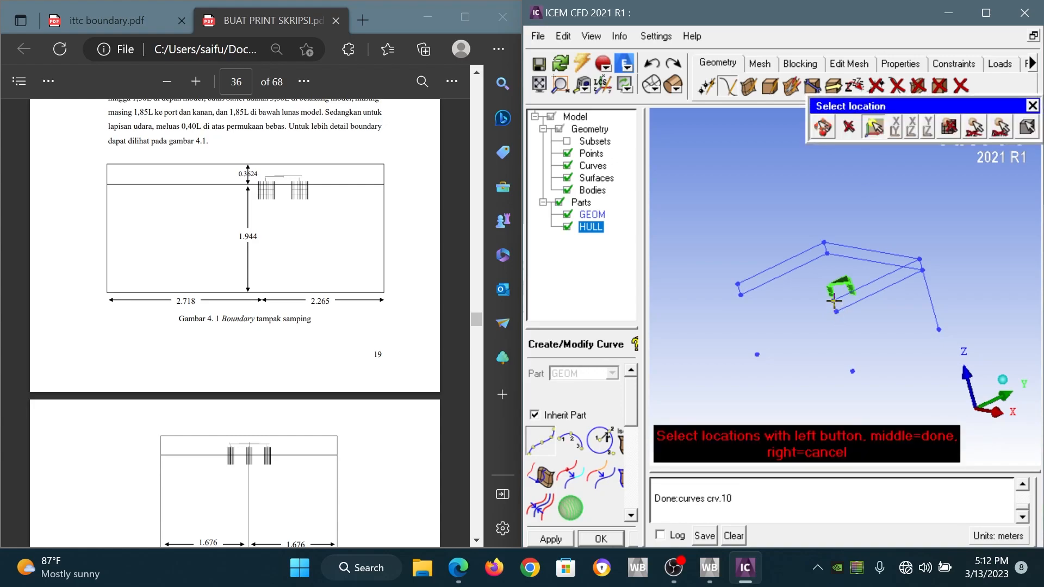
- Create the upper and waterline curves along Y -1.676 to close the air-layer frame
{"action": "left_click", "coordinate": [738, 284]}
{"action": "left_click", "coordinate": [741, 295]}
{"action": "middle_click", "coordinate": [745, 296]}
{"action": "left_click", "coordinate": [834, 311]}
{"action": "middle_click", "coordinate": [833, 311]}
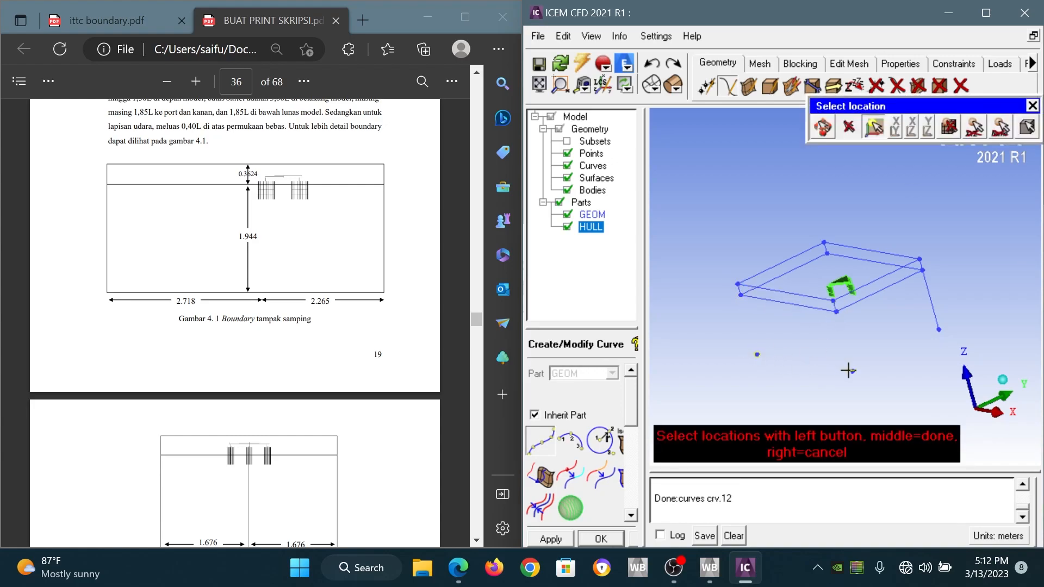
- Create the two curves joining the three lower corner points and the two verticals from them to the waterline at Y -1.676
{"action": "left_click", "coordinate": [937, 330]}
{"action": "middle_click", "coordinate": [936, 328]}
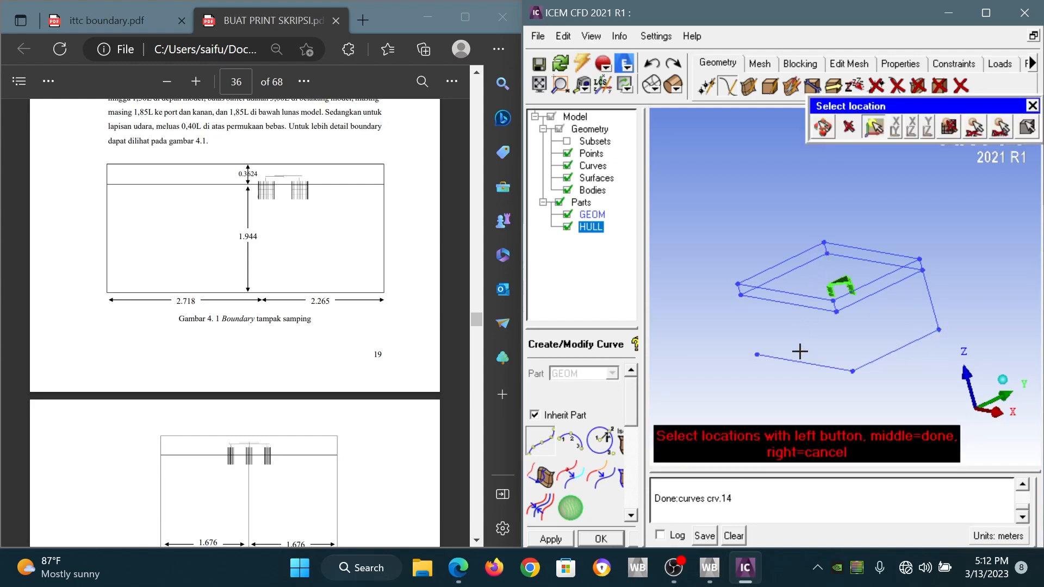
{"action": "left_click_drag", "start_coordinate": [788, 333], "coordinate": [841, 335]}
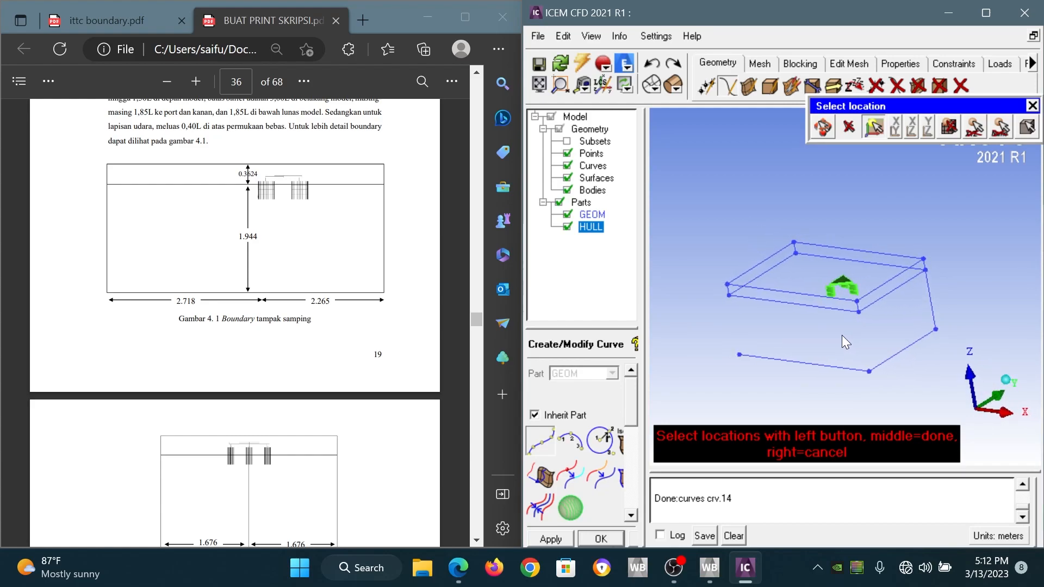
{"action": "left_click", "coordinate": [737, 349]}
{"action": "middle_click", "coordinate": [736, 350]}
{"action": "left_click", "coordinate": [858, 311]}
{"action": "left_click", "coordinate": [870, 372]}
{"action": "middle_click", "coordinate": [821, 343]}
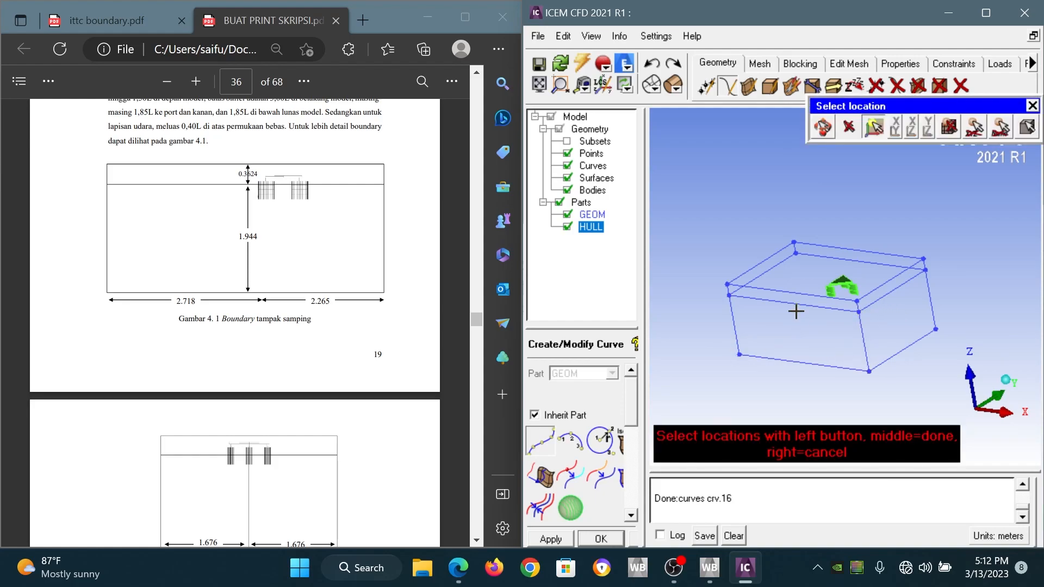
{"action": "left_click_drag", "start_coordinate": [802, 333], "coordinate": [855, 346]}
{"action": "right_click", "coordinate": [794, 338]}
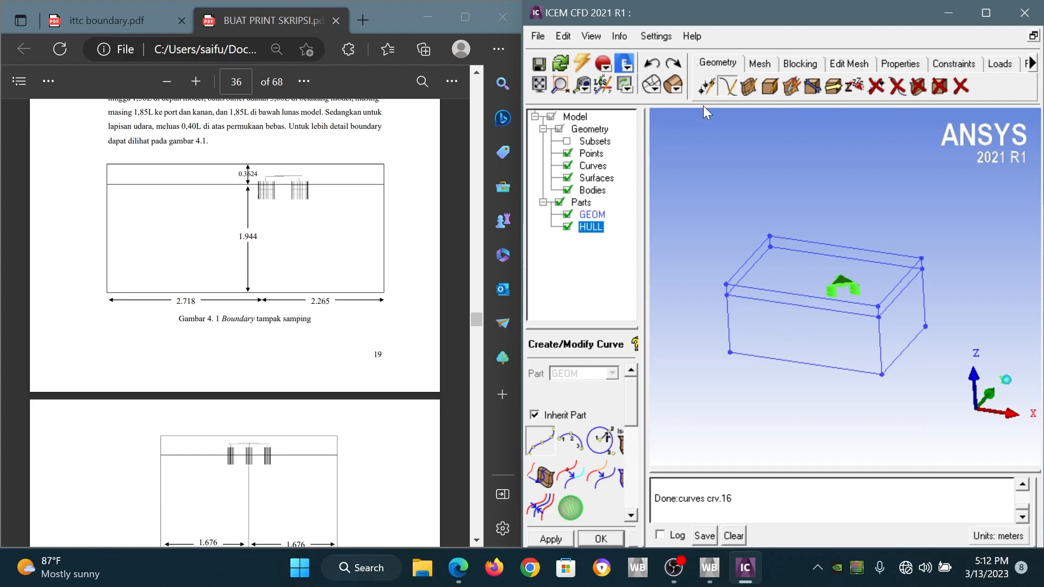
- Create the missing lower corner point at X -2.718, Y 1.676, Z -1.944
{"action": "left_click", "coordinate": [707, 85]}
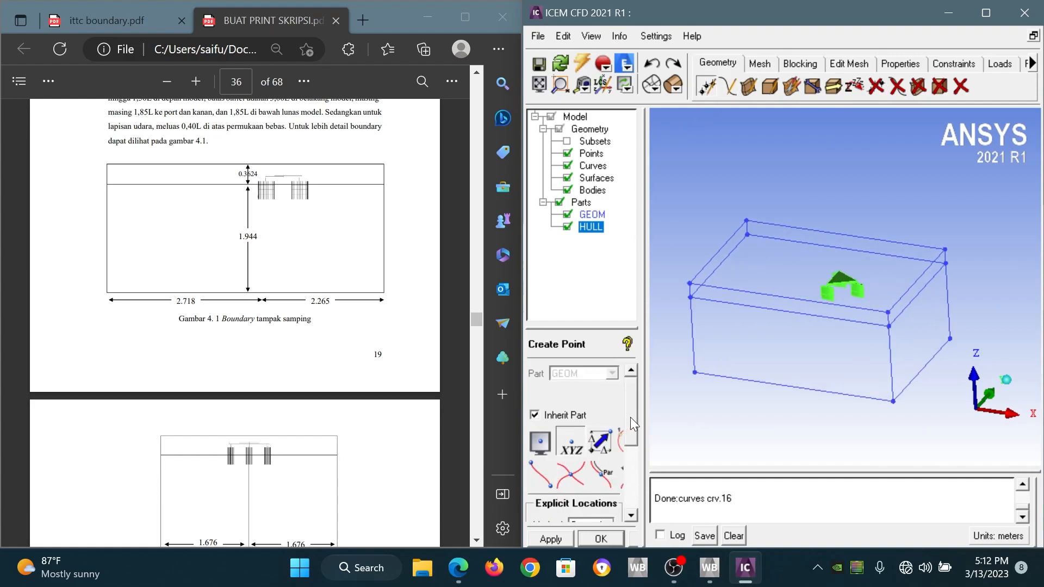
{"action": "left_click_drag", "start_coordinate": [629, 409], "coordinate": [625, 452]}
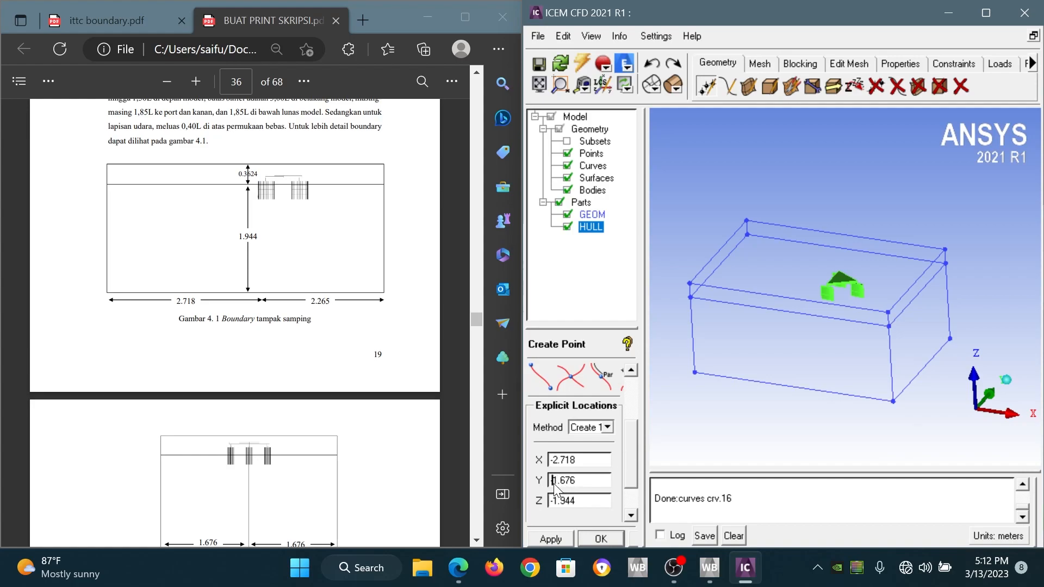
{"action": "left_click", "coordinate": [560, 539]}
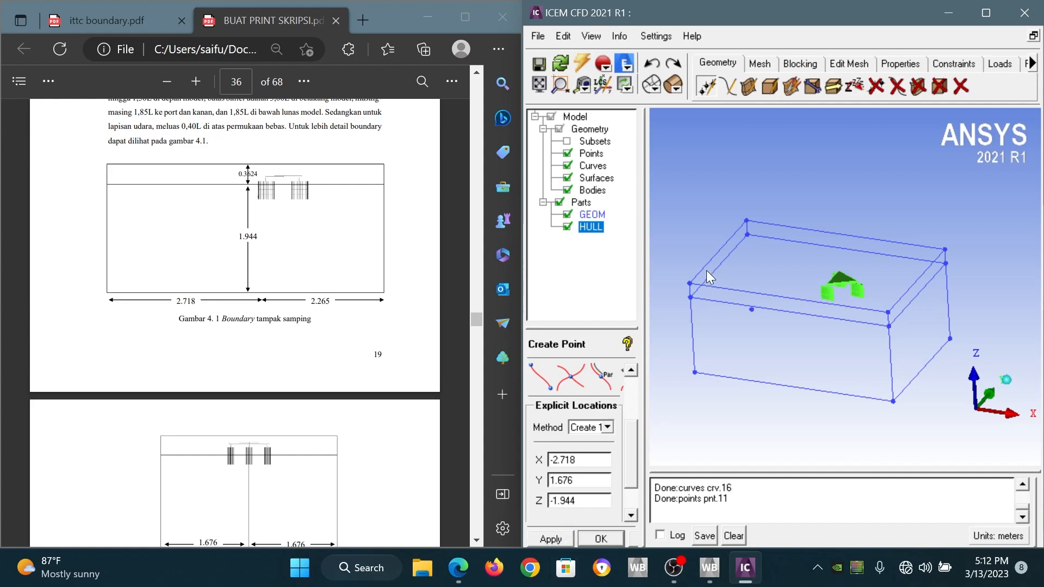
- Create three curves from the new lower corner point to its two adjacent lower corners and the waterline corner above it
{"action": "left_click", "coordinate": [729, 87]}
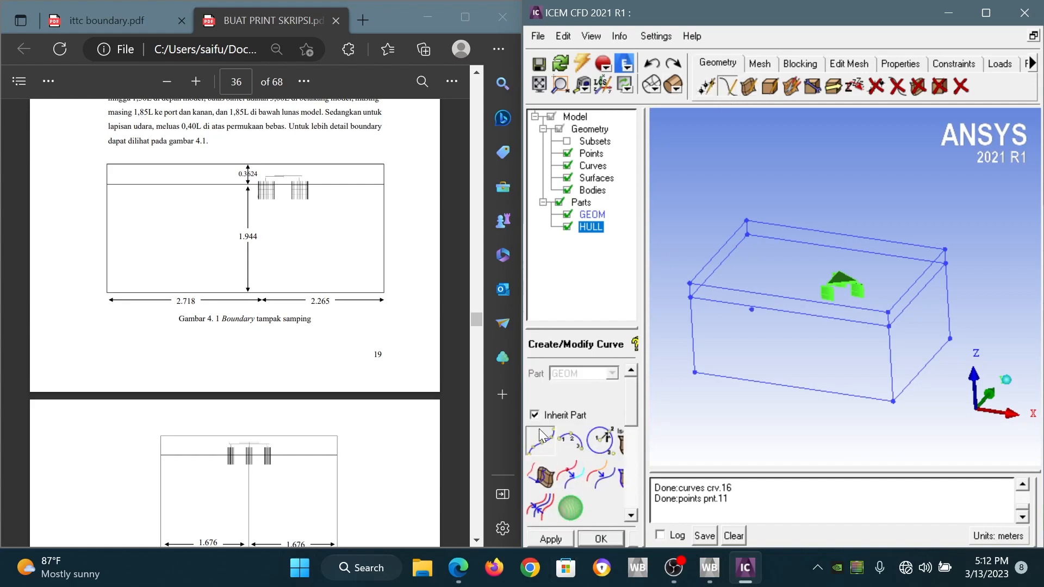
{"action": "left_click", "coordinate": [750, 312]}
{"action": "left_click", "coordinate": [695, 372]}
{"action": "middle_click", "coordinate": [695, 371]}
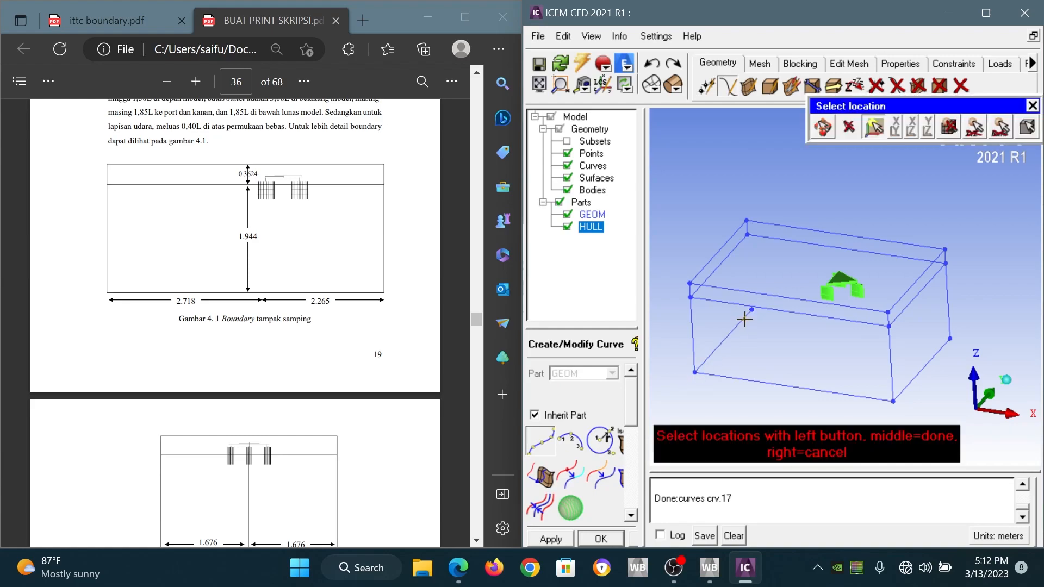
{"action": "left_click", "coordinate": [950, 339]}
{"action": "middle_click", "coordinate": [950, 340]}
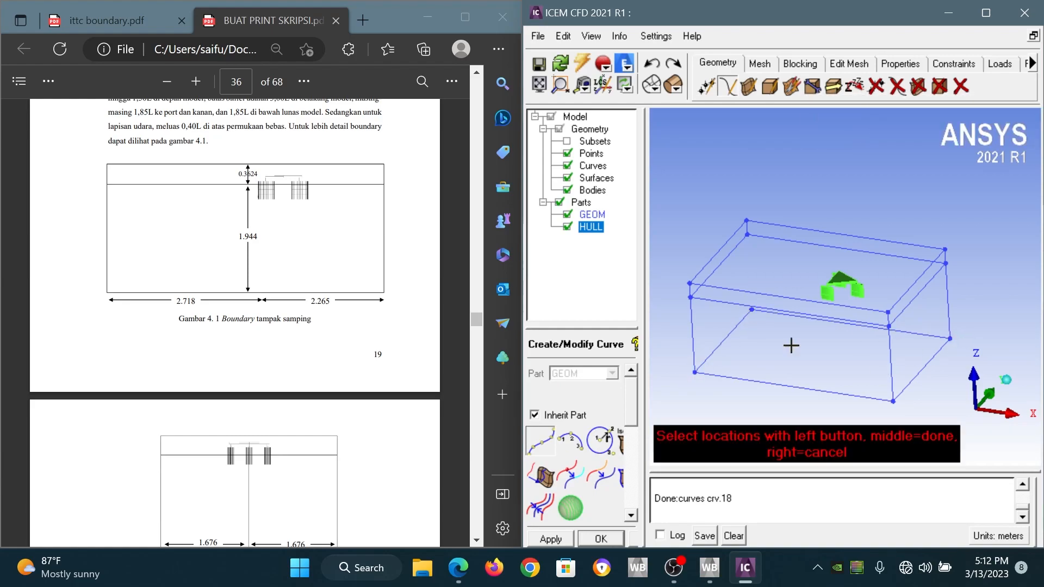
{"action": "left_click", "coordinate": [747, 236]}
{"action": "middle_click", "coordinate": [747, 235]}
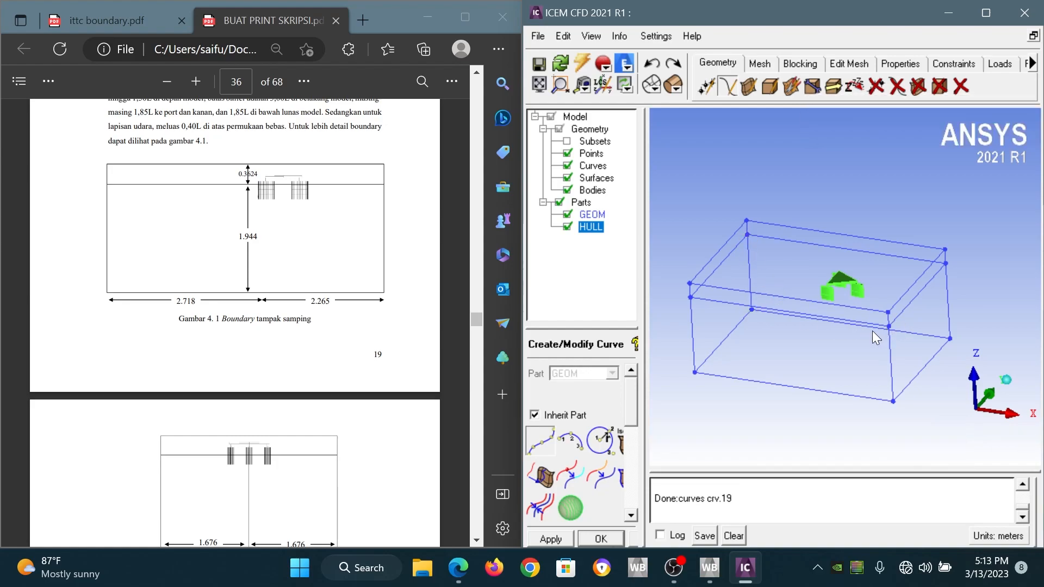
- Create a surface from the four curves bounding the underwater end face at X -2.718
{"action": "left_click_drag", "start_coordinate": [882, 354], "coordinate": [924, 363]}
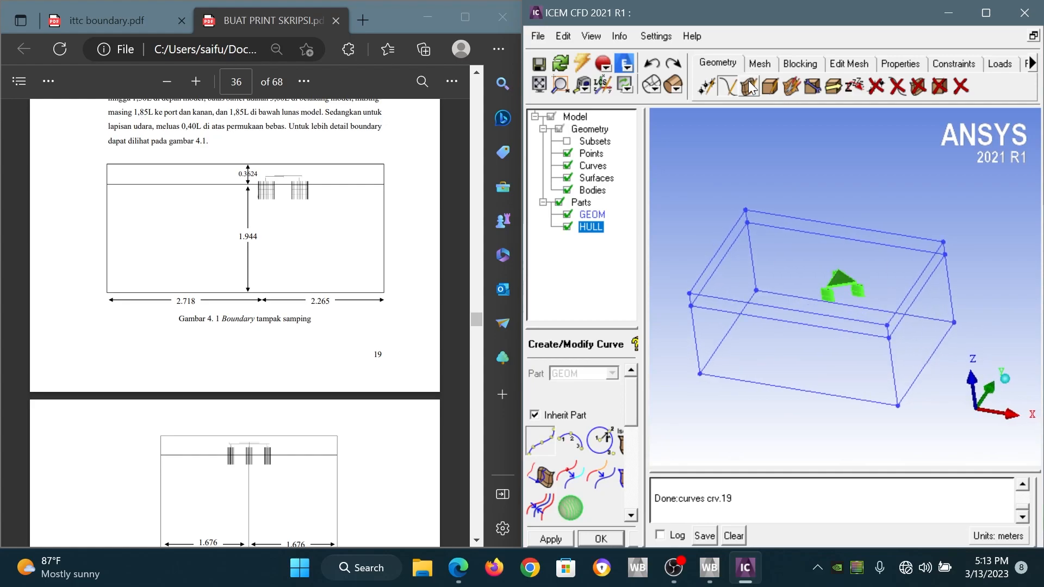
{"action": "left_click", "coordinate": [750, 87]}
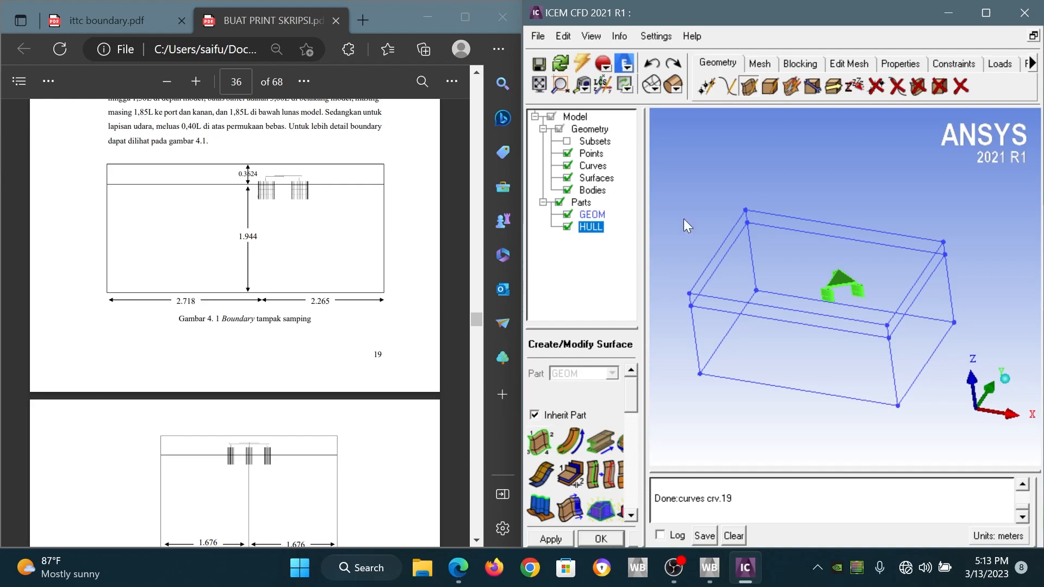
{"action": "left_click", "coordinate": [985, 13]}
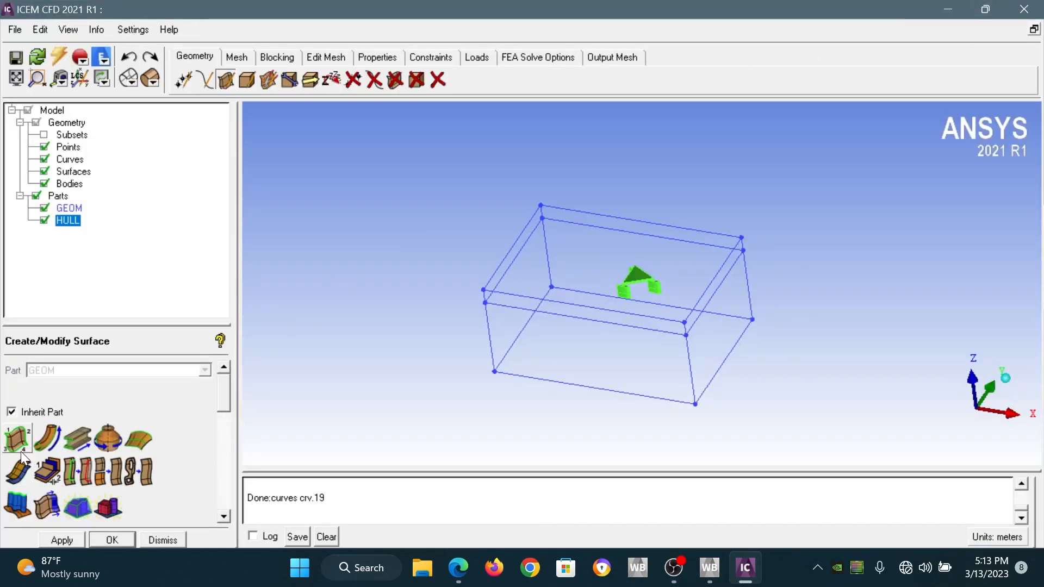
{"action": "left_click", "coordinate": [18, 440]}
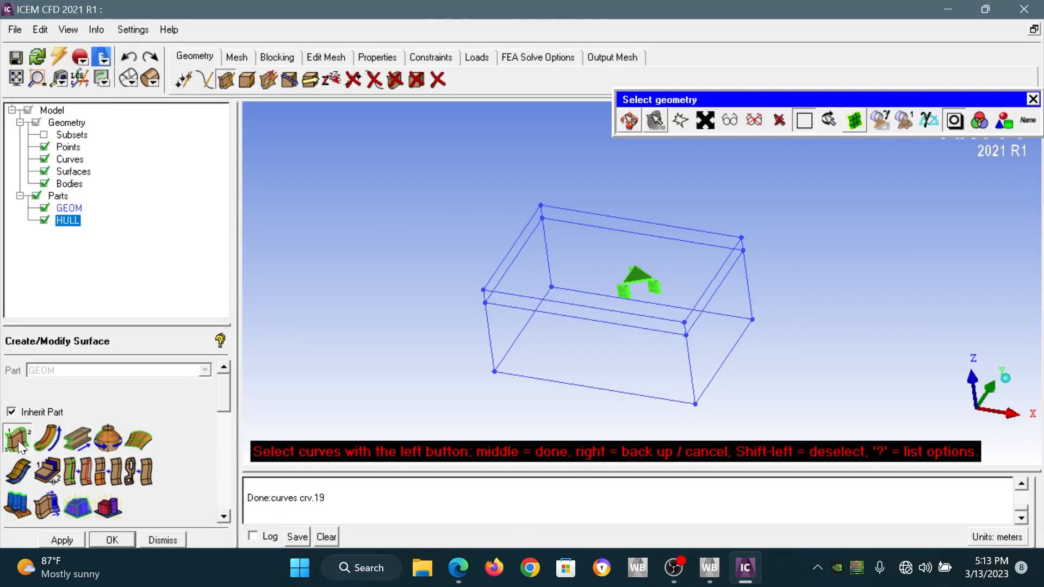
{"action": "left_click", "coordinate": [514, 342]}
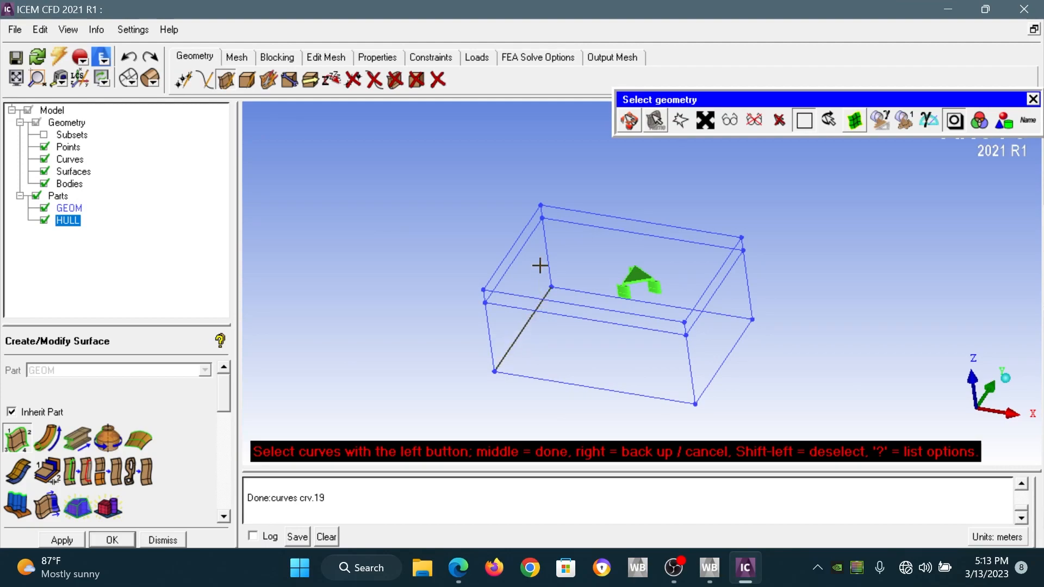
{"action": "left_click", "coordinate": [548, 252]}
{"action": "left_click", "coordinate": [487, 336]}
{"action": "left_click", "coordinate": [506, 270]}
{"action": "middle_click", "coordinate": [530, 278]}
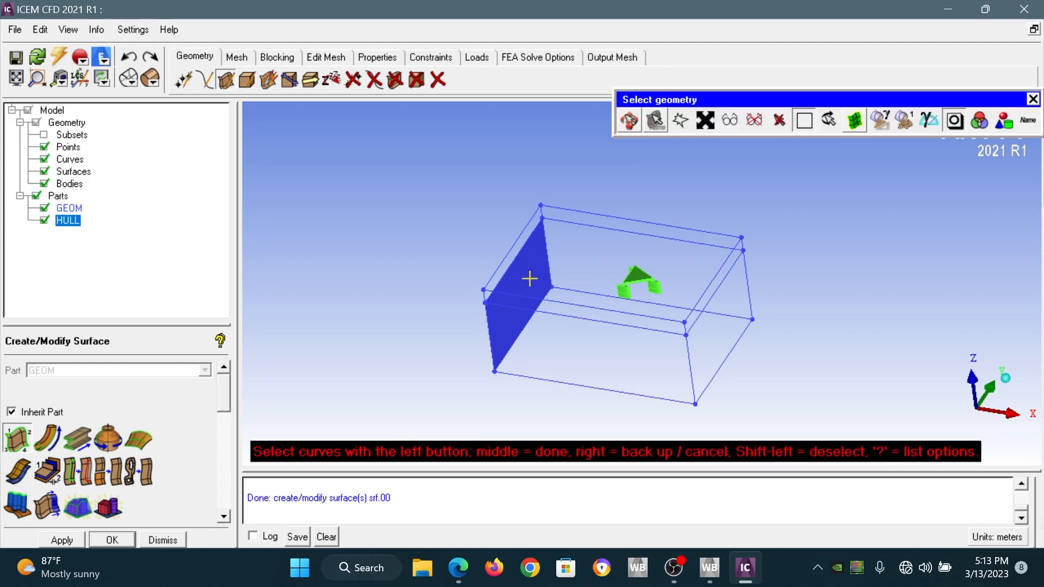
- Create the underwater side surface at Y 1.676 from its bounding curves
{"action": "left_click", "coordinate": [569, 222]}
{"action": "left_click", "coordinate": [585, 290]}
{"action": "left_click", "coordinate": [748, 289]}
{"action": "middle_click", "coordinate": [734, 303]}
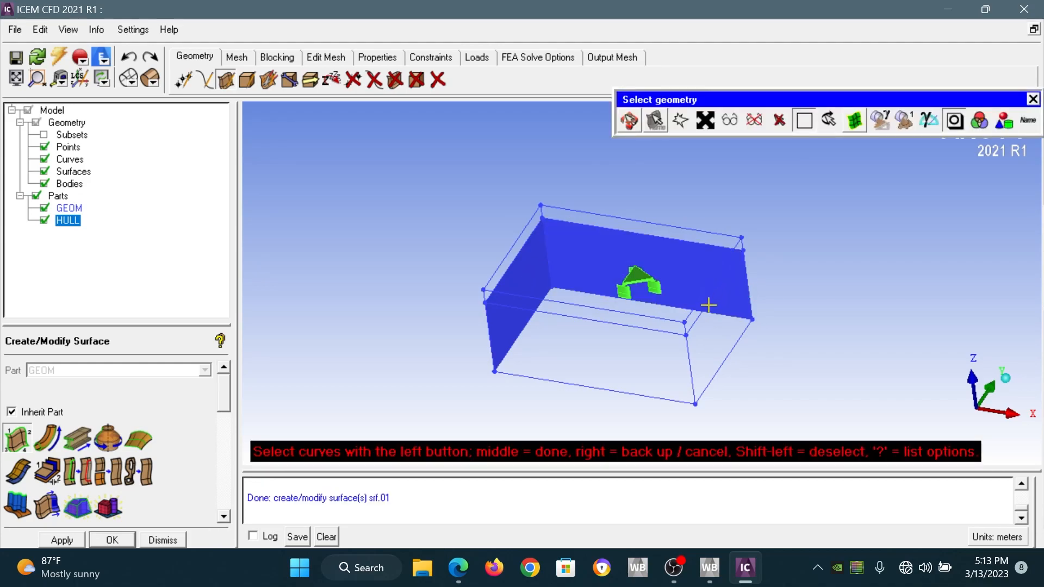
- Create the underwater end surface at X 2.265 from its four bounding curves
{"action": "left_click", "coordinate": [704, 307]}
{"action": "left_click", "coordinate": [746, 289]}
{"action": "left_click", "coordinate": [735, 345]}
{"action": "left_click", "coordinate": [690, 374]}
{"action": "middle_click", "coordinate": [698, 339]}
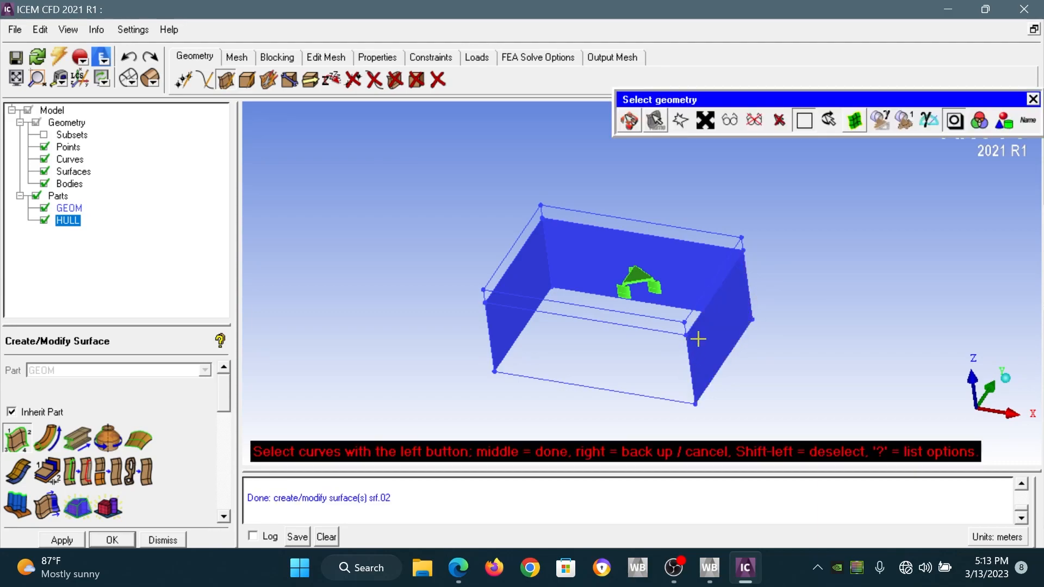
- Create the air-layer surface above the waterline on the X 2.265 end
{"action": "left_click", "coordinate": [694, 308]}
{"action": "left_click", "coordinate": [731, 269]}
{"action": "scroll", "coordinate": [738, 248], "scroll_direction": "down", "scroll_amount": 5}
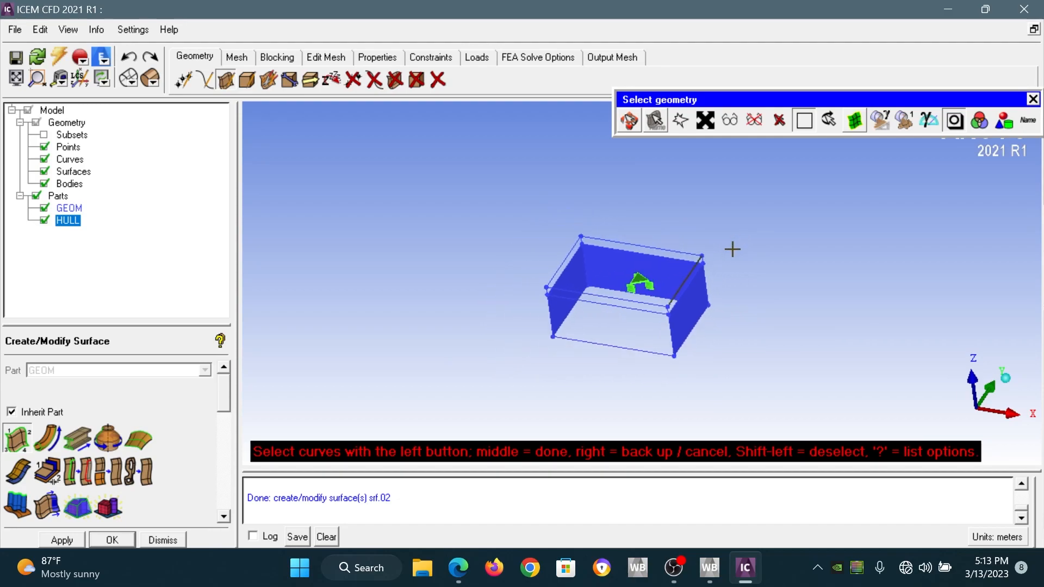
{"action": "scroll", "coordinate": [729, 247], "scroll_direction": "up", "scroll_amount": 7}
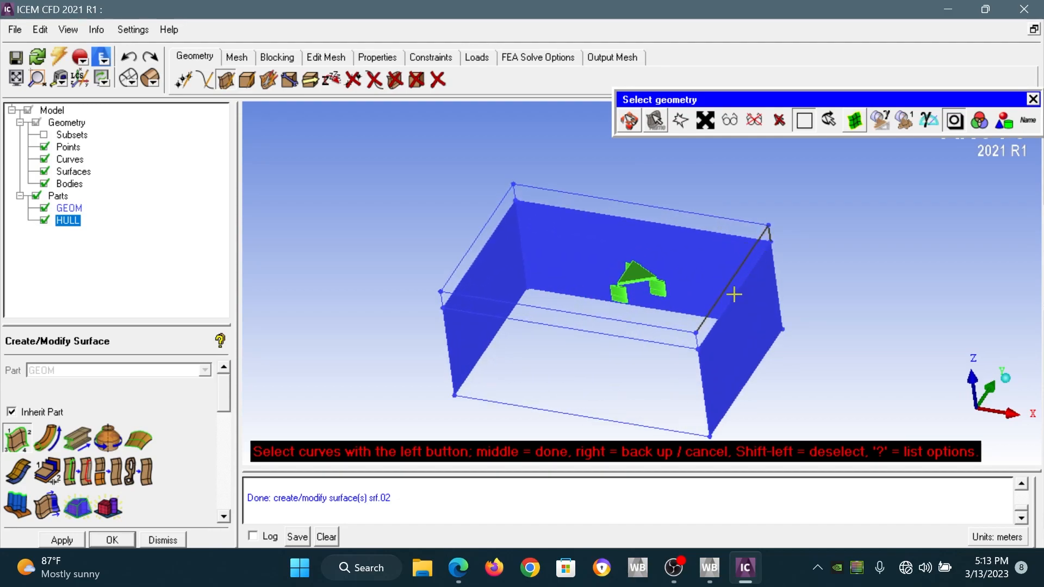
{"action": "middle_click", "coordinate": [696, 341]}
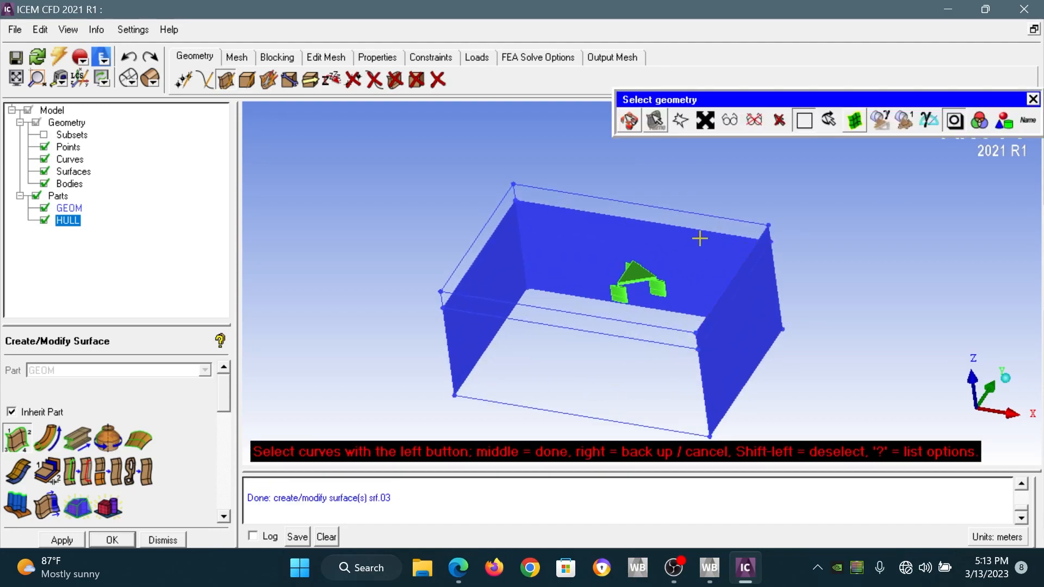
- Create the air-layer surfaces above the waterline on the Y 1.676 side and the X -2.718 end
{"action": "left_click", "coordinate": [699, 215]}
{"action": "left_click", "coordinate": [700, 229]}
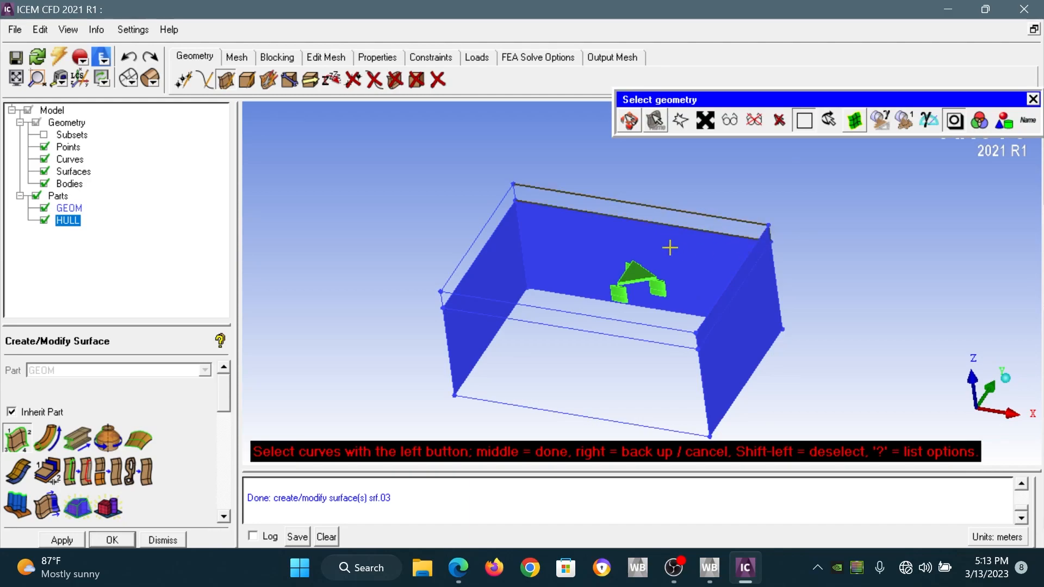
{"action": "middle_click", "coordinate": [513, 199]}
{"action": "left_click", "coordinate": [487, 223]}
{"action": "left_click", "coordinate": [494, 228]}
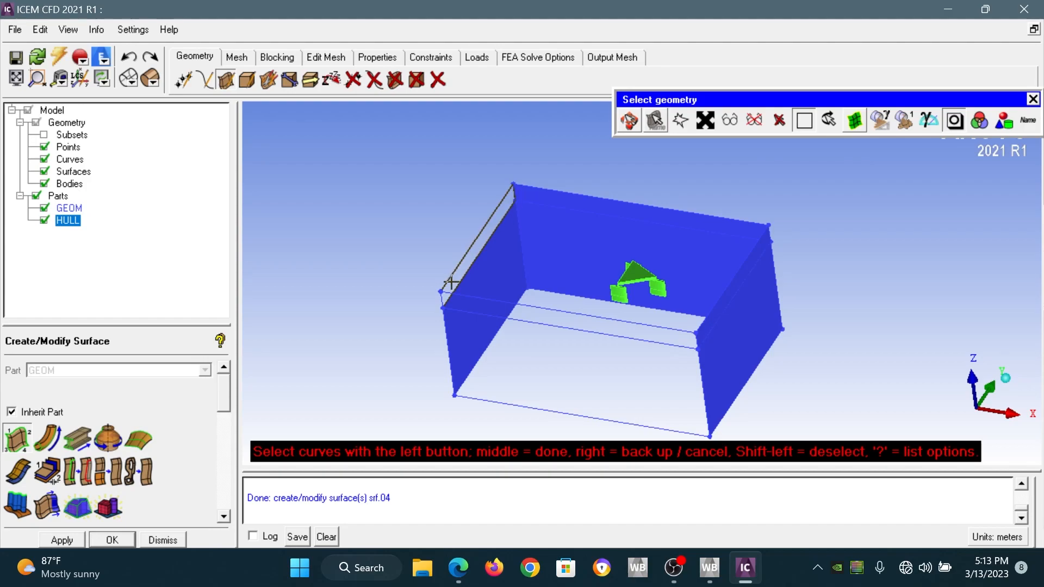
{"action": "middle_click", "coordinate": [440, 298]}
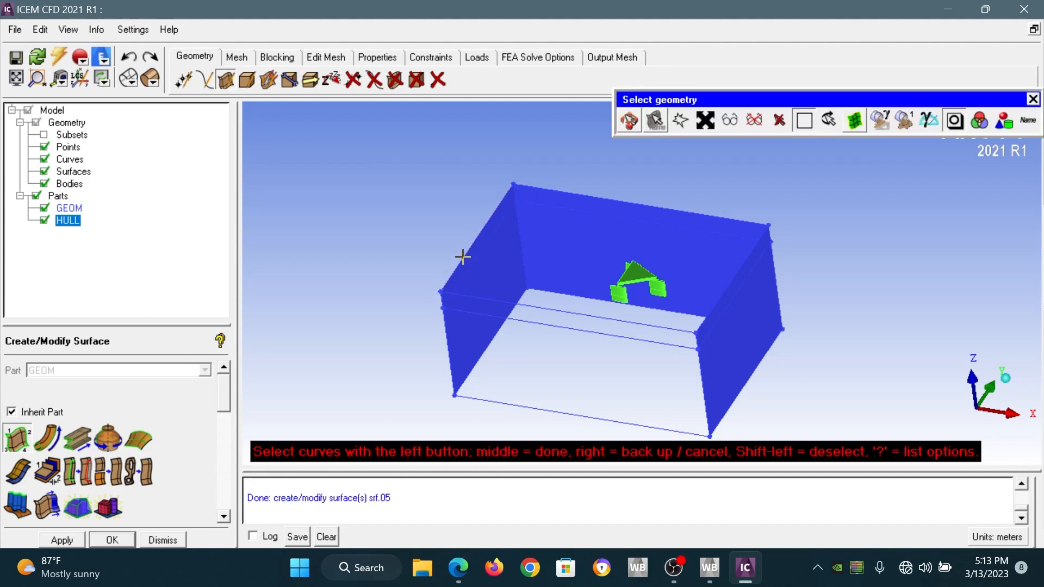
- Create the top surface of the domain from the upper boundary curves
{"action": "left_click", "coordinate": [624, 200]}
{"action": "left_click", "coordinate": [733, 278]}
{"action": "left_click", "coordinate": [601, 322]}
{"action": "middle_click", "coordinate": [591, 313]}
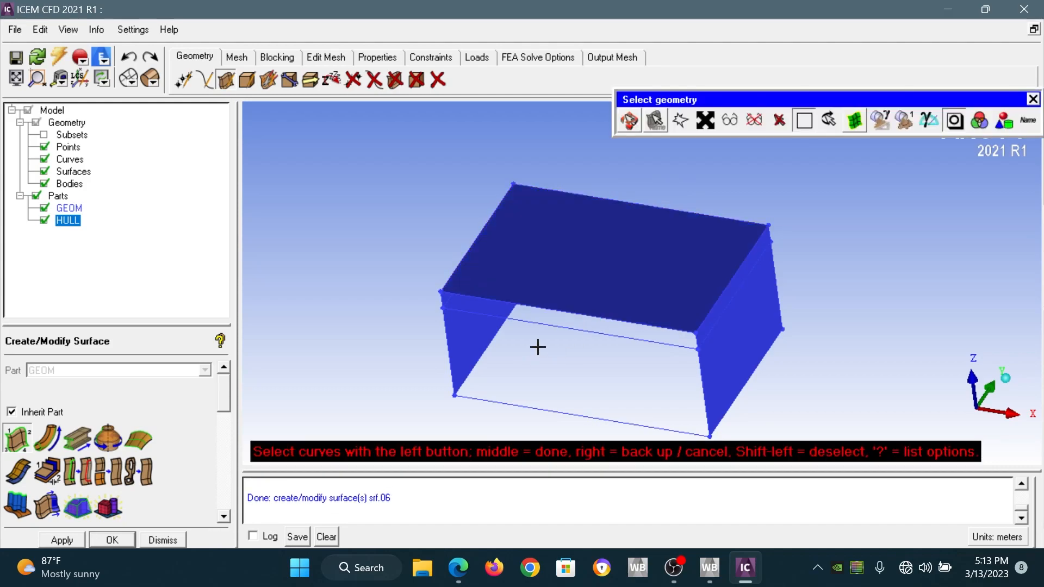
- Create the air-layer and underwater surfaces on the Y -1.676 side of the domain
{"action": "left_click", "coordinate": [607, 340]}
{"action": "left_click", "coordinate": [697, 341]}
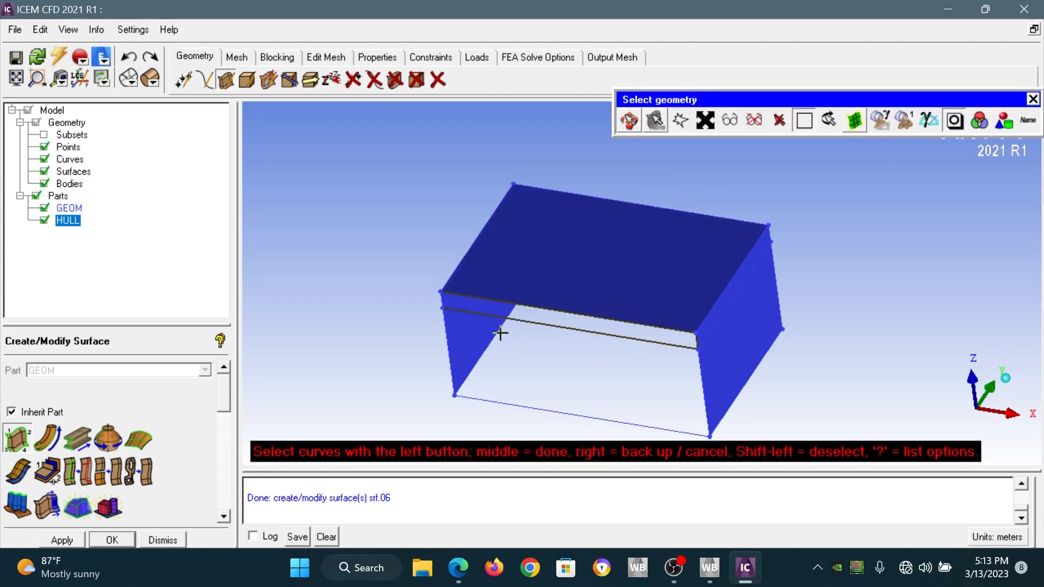
{"action": "left_click", "coordinate": [439, 301]}
{"action": "middle_click", "coordinate": [451, 305]}
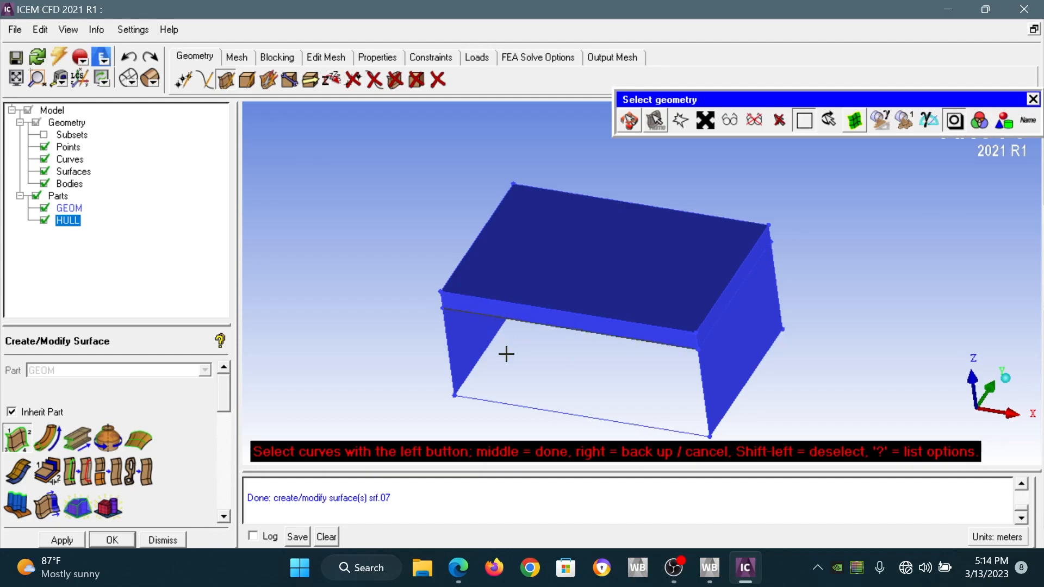
{"action": "left_click", "coordinate": [527, 408]}
{"action": "left_click", "coordinate": [442, 374]}
{"action": "left_click", "coordinate": [701, 387]}
{"action": "middle_click", "coordinate": [554, 360]}
- Create the horizontal free-surface plane from the waterline curves inside the domain
{"action": "left_click_drag", "start_coordinate": [540, 361], "coordinate": [519, 16]}
{"action": "left_click_drag", "start_coordinate": [582, 363], "coordinate": [535, 179]}
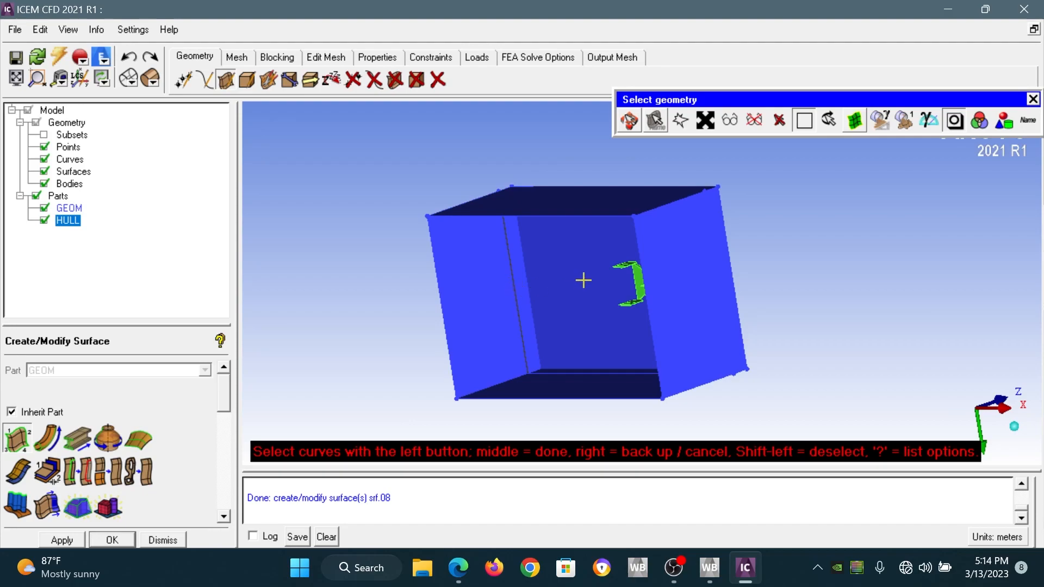
{"action": "left_click", "coordinate": [620, 193]}
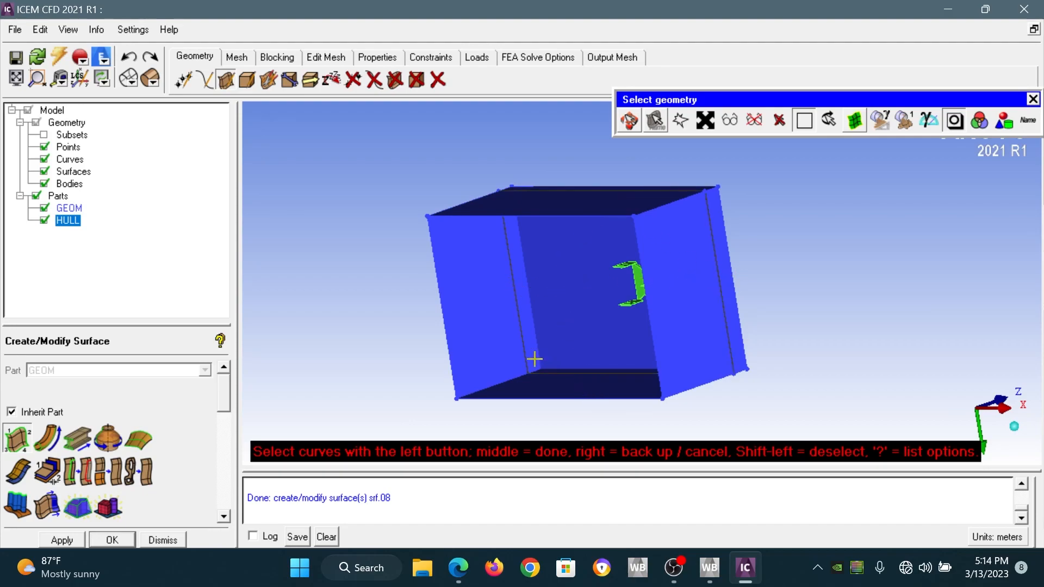
{"action": "middle_click", "coordinate": [524, 288]}
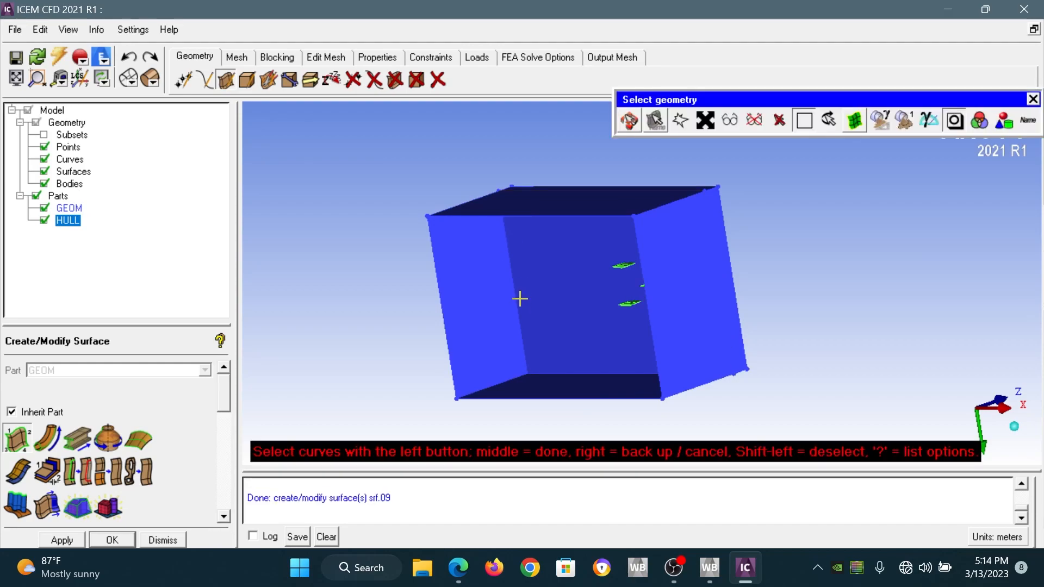
- Create the bottom surface of the domain from the lowest boundary curves and finish surface creation
{"action": "left_click", "coordinate": [473, 213]}
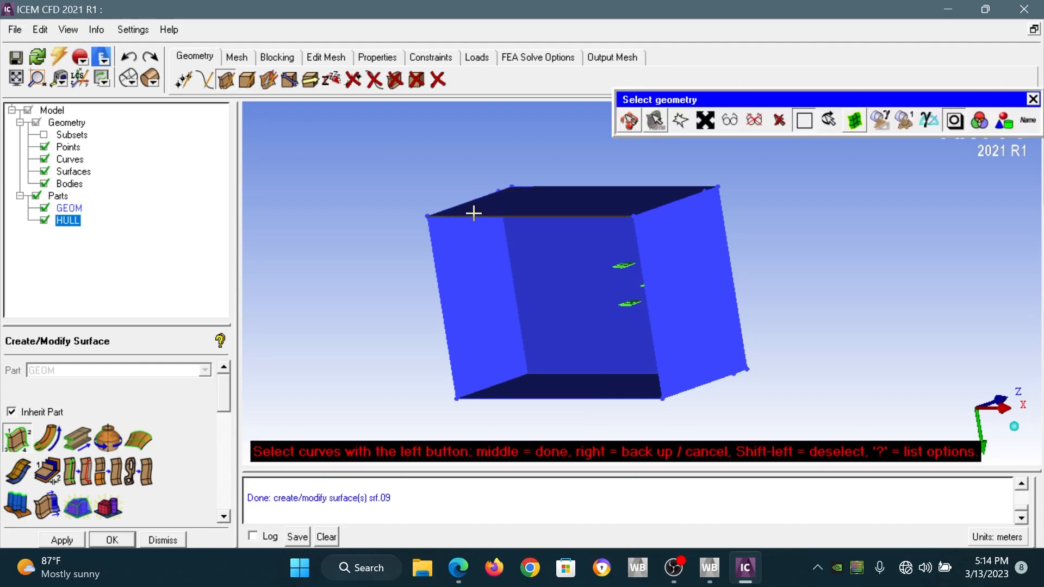
{"action": "left_click", "coordinate": [450, 315]}
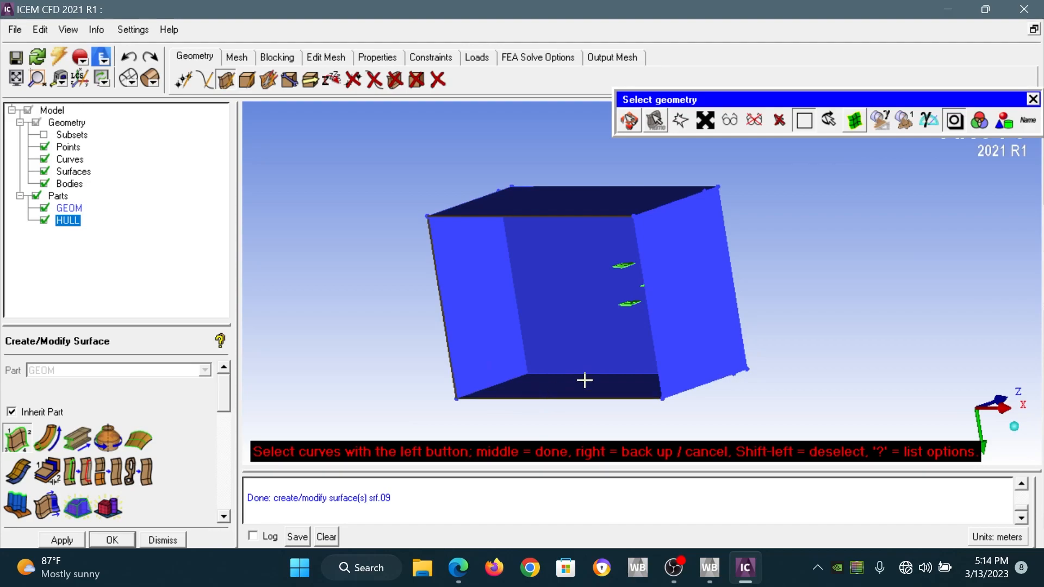
{"action": "left_click", "coordinate": [653, 347]}
{"action": "middle_click", "coordinate": [601, 349]}
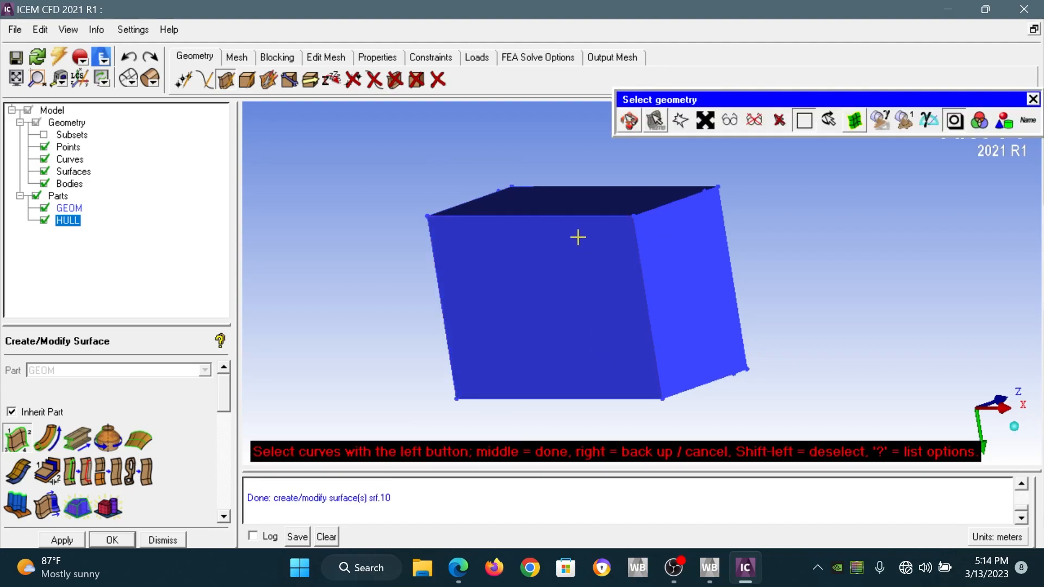
{"action": "left_click_drag", "start_coordinate": [539, 203], "coordinate": [772, 279]}
{"action": "middle_click", "coordinate": [772, 278]}
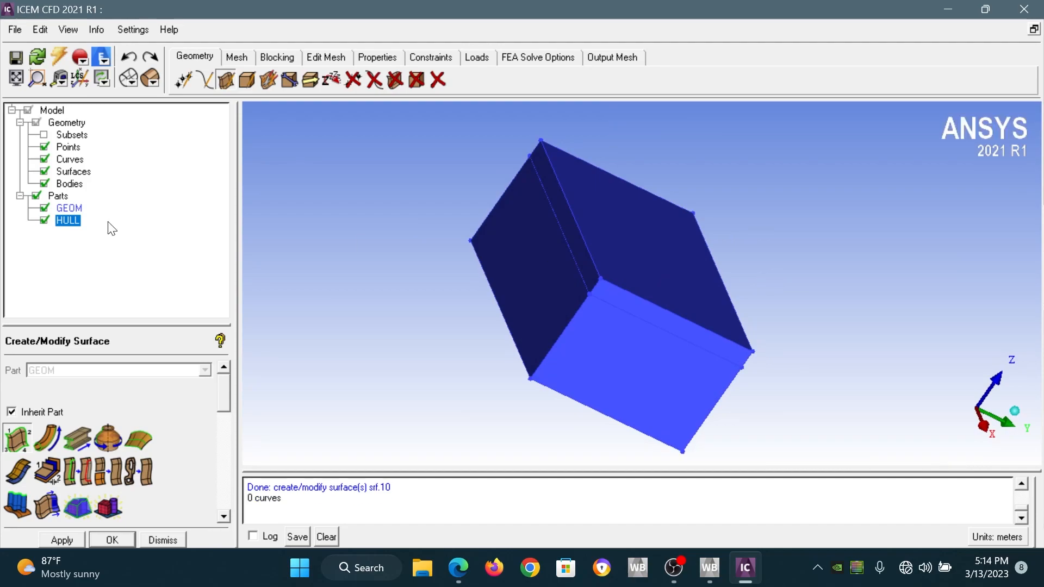
- Display all surfaces as transparent so the hull can be seen inside the domain
{"action": "right_click", "coordinate": [82, 174]}
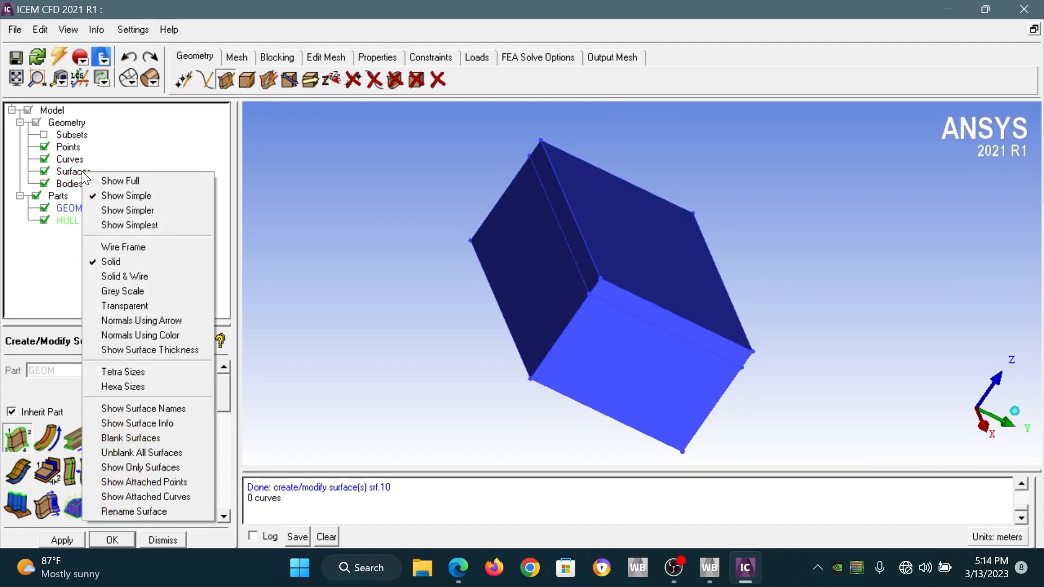
{"action": "left_click", "coordinate": [152, 306]}
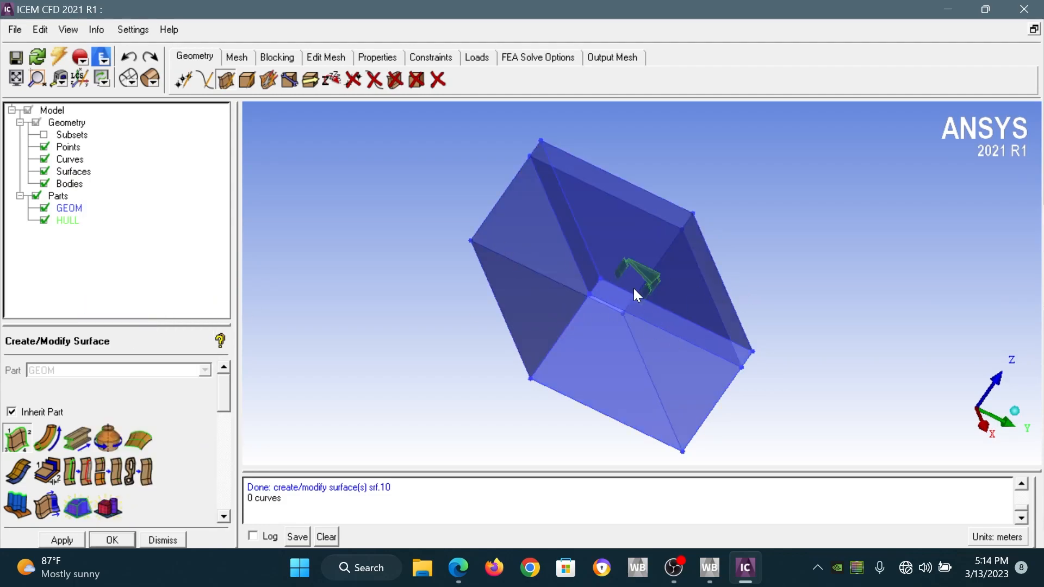
{"action": "left_click_drag", "start_coordinate": [750, 365], "coordinate": [489, 304]}
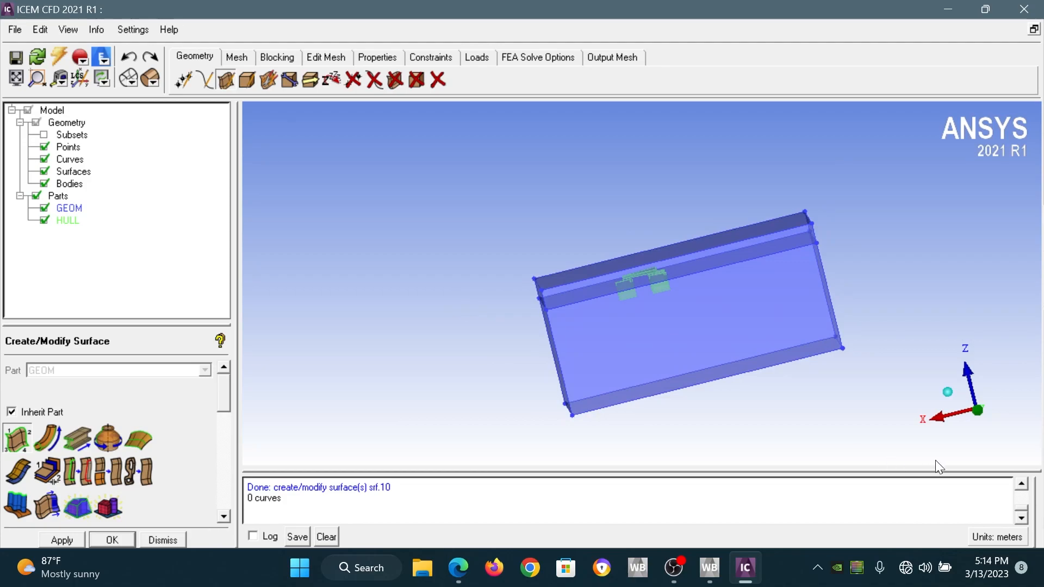
- Examine the domain from above and from the side, checking the waterline's position relative to the hulls
{"action": "left_click", "coordinate": [951, 419]}
{"action": "left_click", "coordinate": [952, 419]}
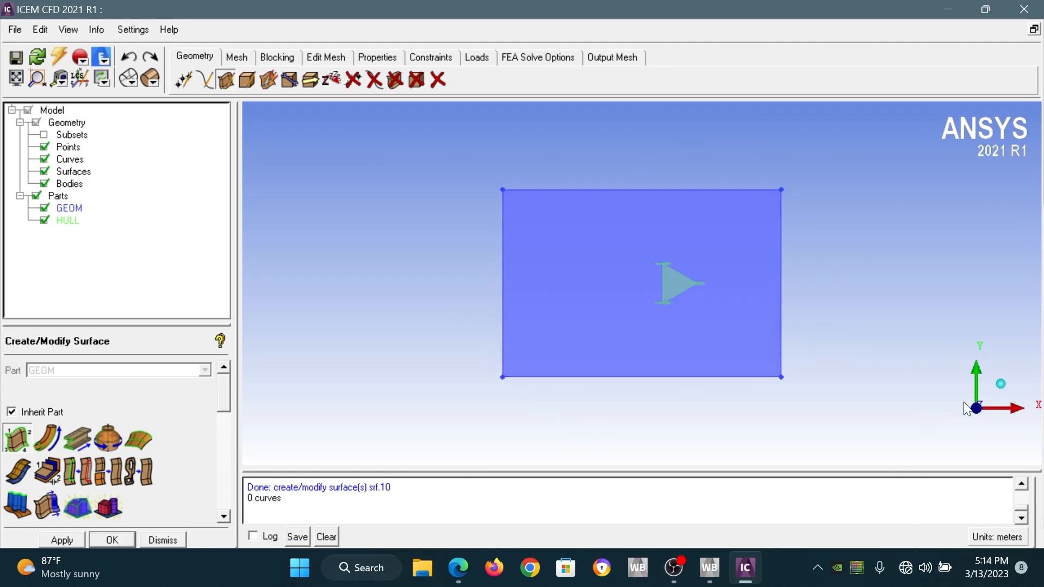
{"action": "left_click", "coordinate": [976, 375]}
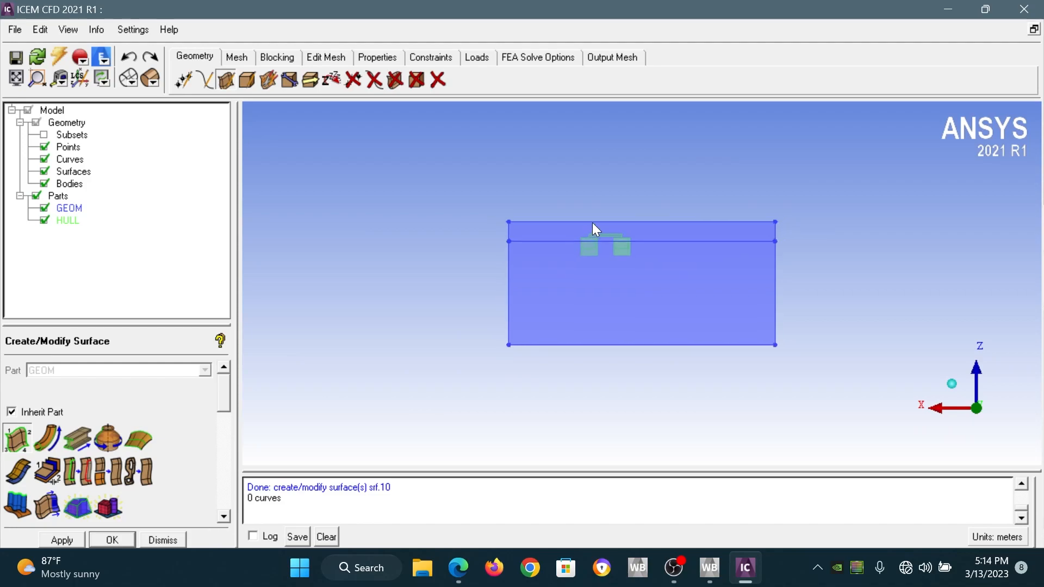
{"action": "scroll", "coordinate": [622, 219], "scroll_direction": "up", "scroll_amount": 4}
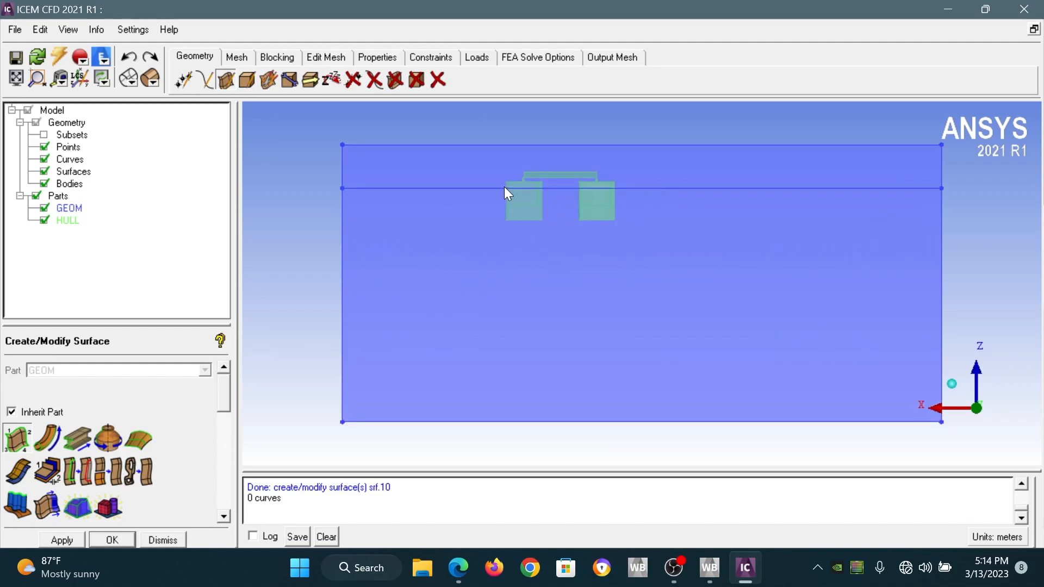
{"action": "scroll", "coordinate": [509, 180], "scroll_direction": "down", "scroll_amount": 3}
{"action": "scroll", "coordinate": [510, 171], "scroll_direction": "up", "scroll_amount": 3}
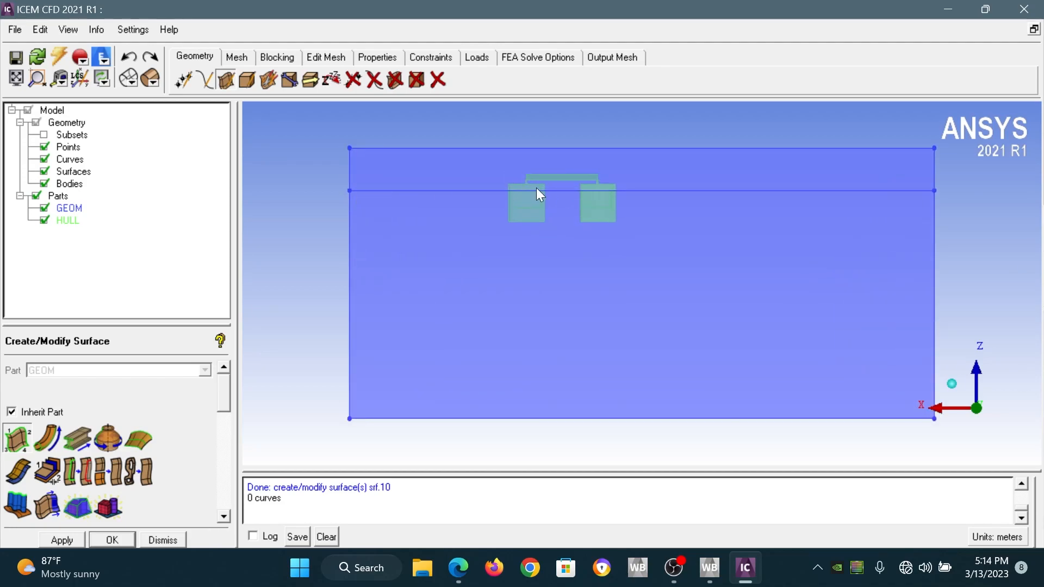
{"action": "scroll", "coordinate": [534, 193], "scroll_direction": "up", "scroll_amount": 3}
{"action": "scroll", "coordinate": [534, 194], "scroll_direction": "down", "scroll_amount": 3}
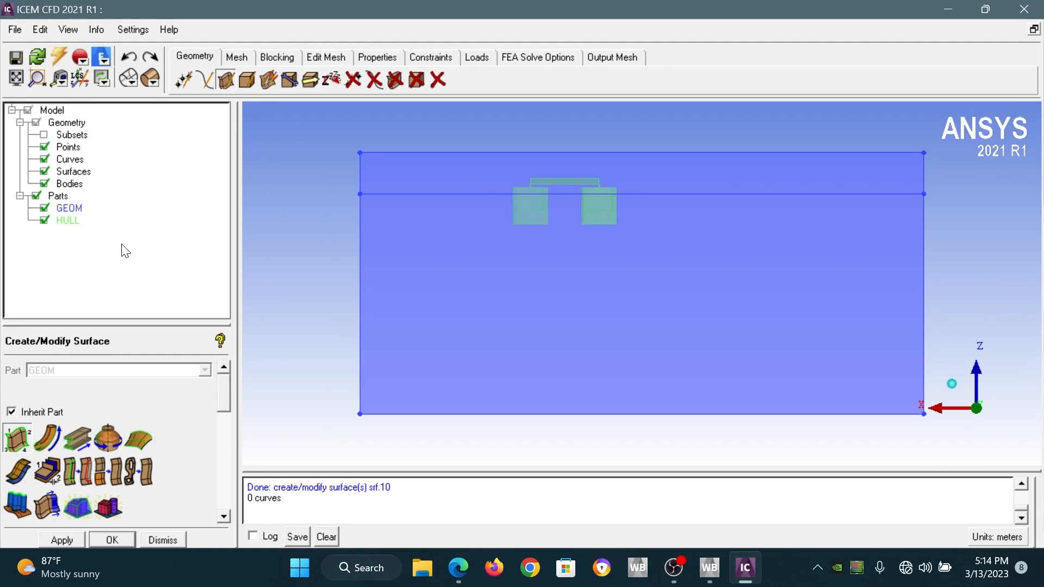
{"action": "scroll", "coordinate": [406, 267], "scroll_direction": "down", "scroll_amount": 1}
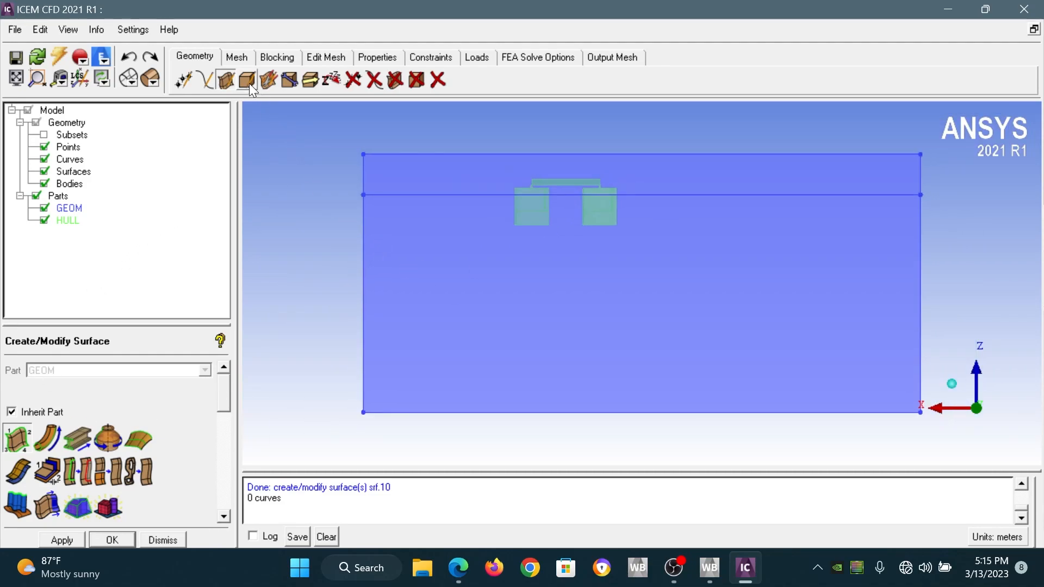
- Create a material-point body in a part named Water at the centroid of two domain corner points spanning the region below the waterline
{"action": "left_click", "coordinate": [249, 83]}
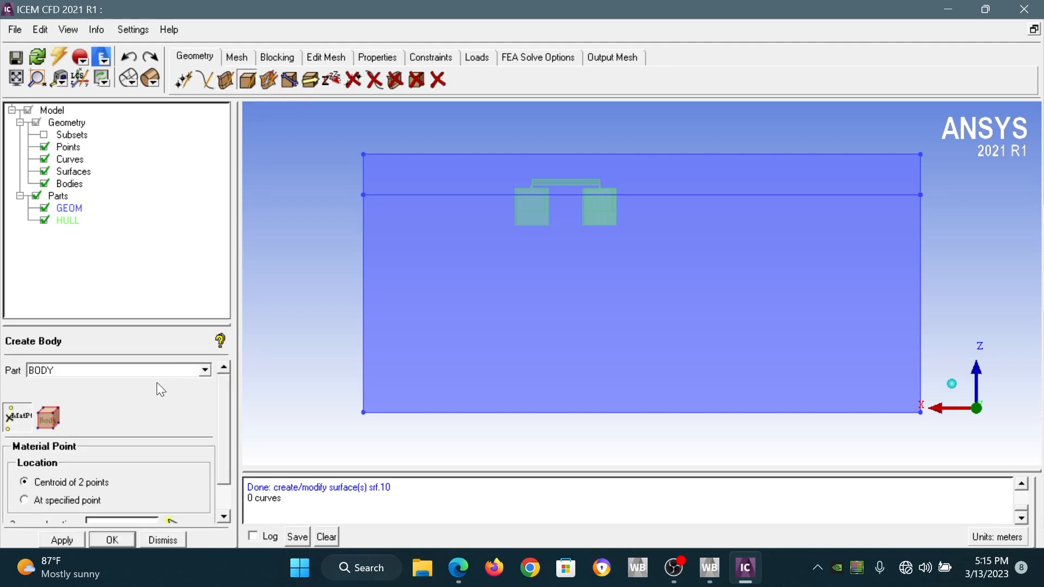
{"action": "left_click_drag", "start_coordinate": [108, 373], "coordinate": [20, 379]}
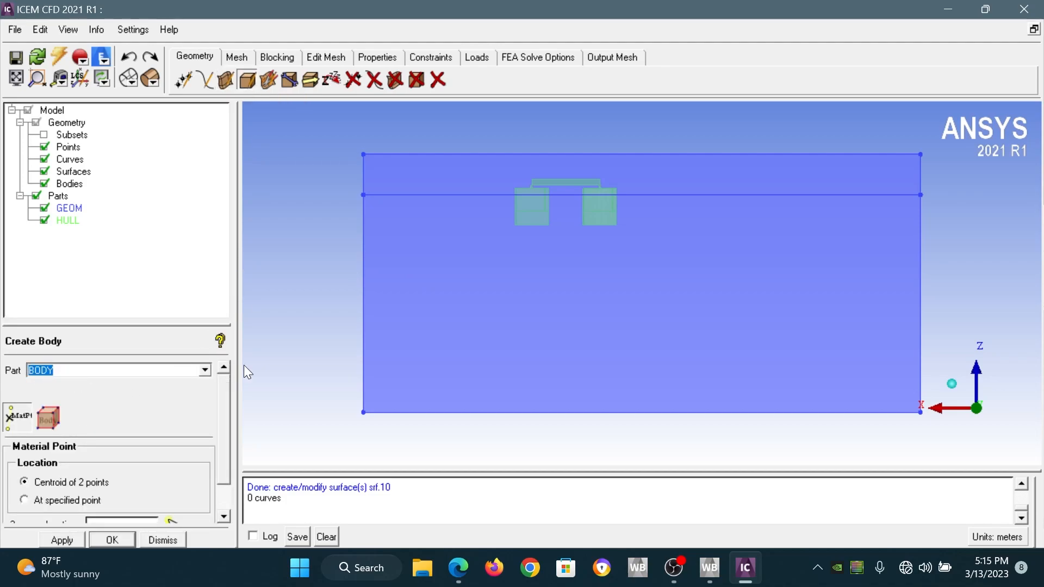
{"action": "left_click_drag", "start_coordinate": [322, 292], "coordinate": [478, 356]}
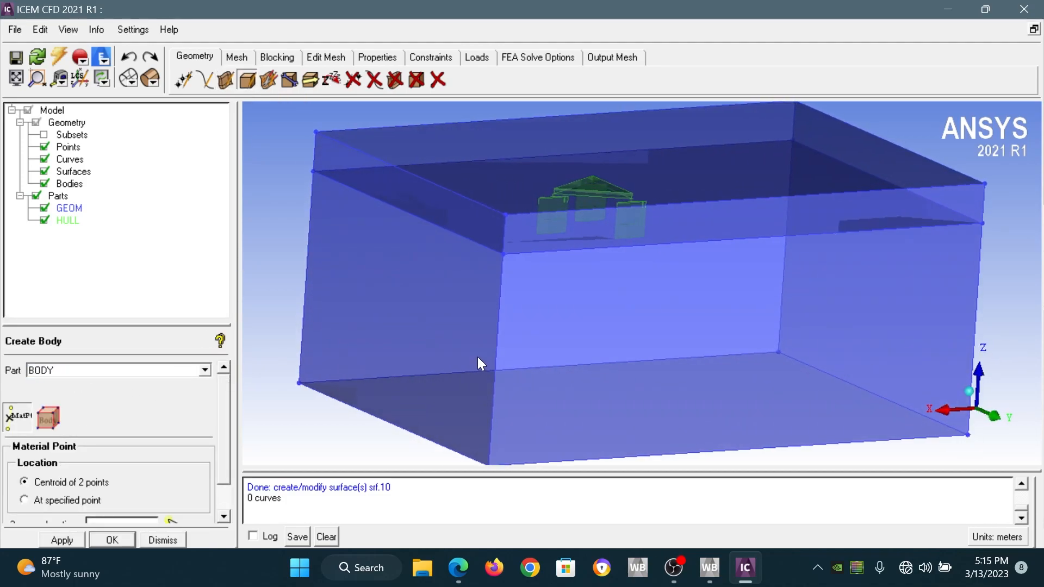
{"action": "scroll", "coordinate": [476, 354], "scroll_direction": "up", "scroll_amount": 5}
{"action": "scroll", "coordinate": [472, 350], "scroll_direction": "down", "scroll_amount": 4}
{"action": "scroll", "coordinate": [471, 356], "scroll_direction": "down", "scroll_amount": 3}
{"action": "double_click", "coordinate": [76, 371]}
{"action": "type", "text": "wate"}
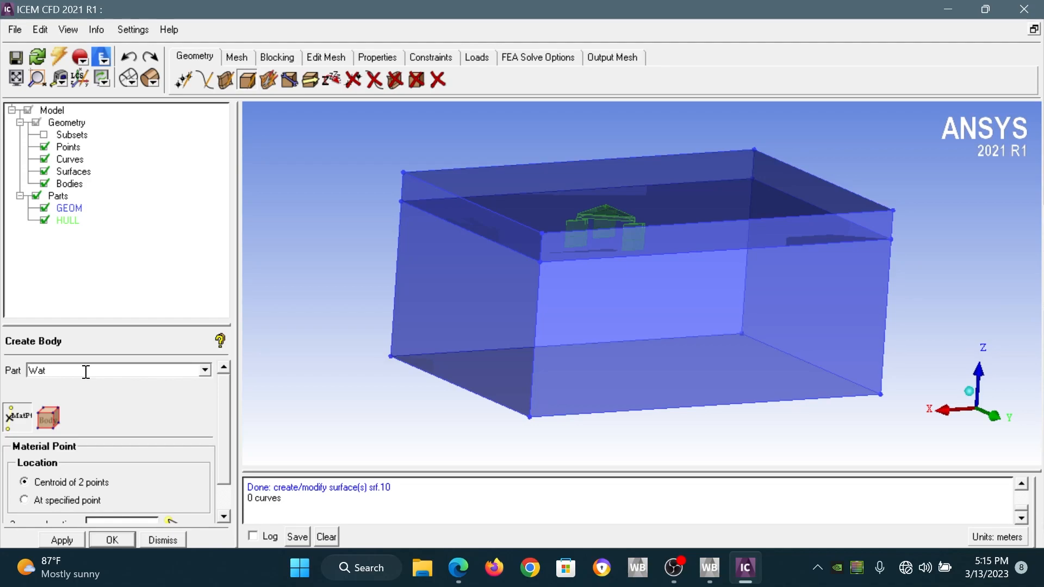
{"action": "type", "text": "r"}
{"action": "scroll", "coordinate": [229, 430], "scroll_direction": "down", "scroll_amount": 1}
{"action": "left_click", "coordinate": [173, 488]}
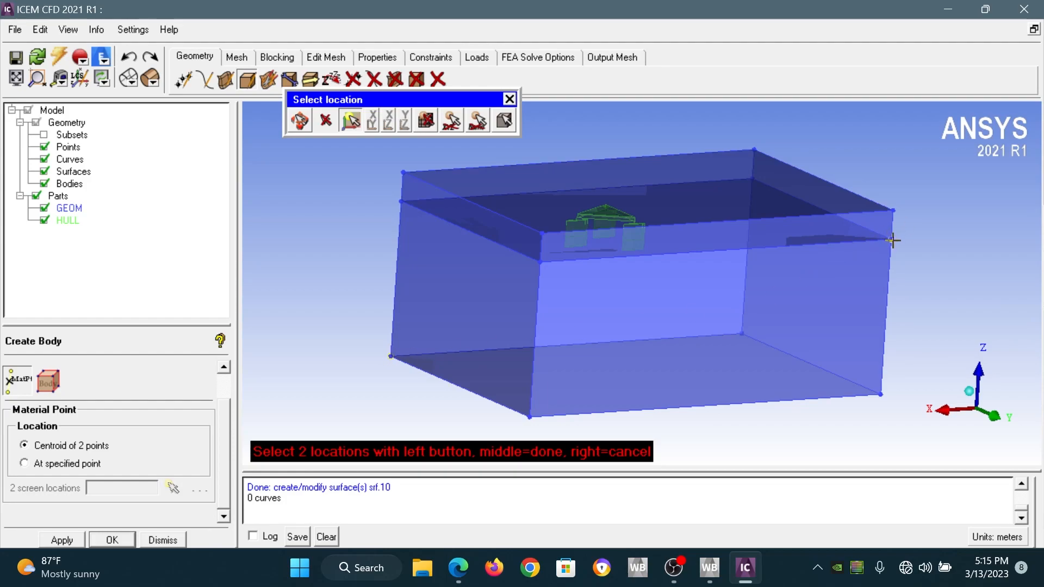
{"action": "middle_click", "coordinate": [627, 318]}
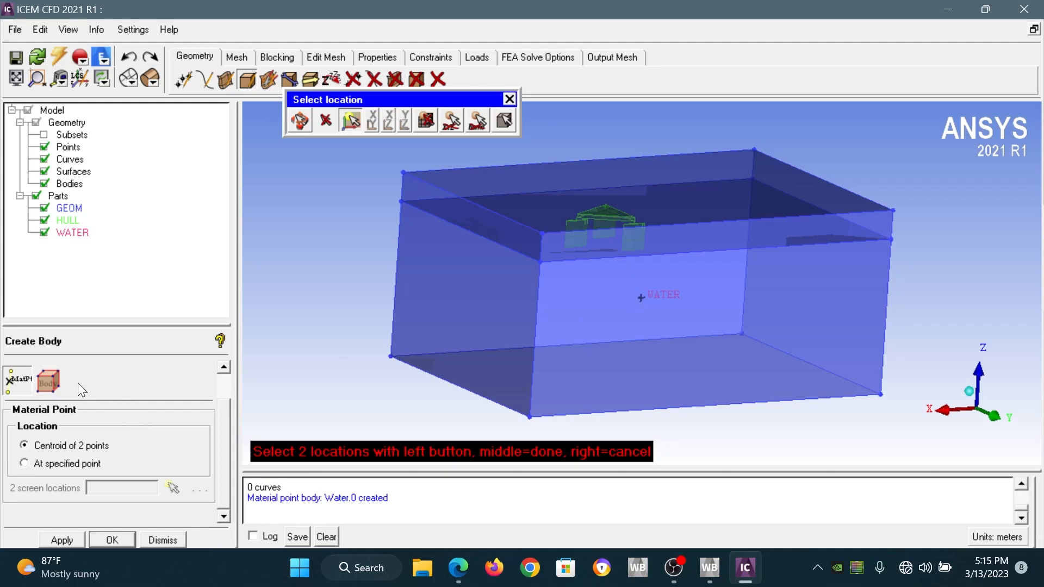
- Create a material-point body in a part named air at the centroid of two opposite corner points spanning the region above the waterline
{"action": "scroll", "coordinate": [103, 404], "scroll_direction": "down", "scroll_amount": 4}
{"action": "scroll", "coordinate": [117, 415], "scroll_direction": "up", "scroll_amount": 2}
{"action": "left_click_drag", "start_coordinate": [95, 375], "coordinate": [3, 370]}
{"action": "type", "text": "air"}
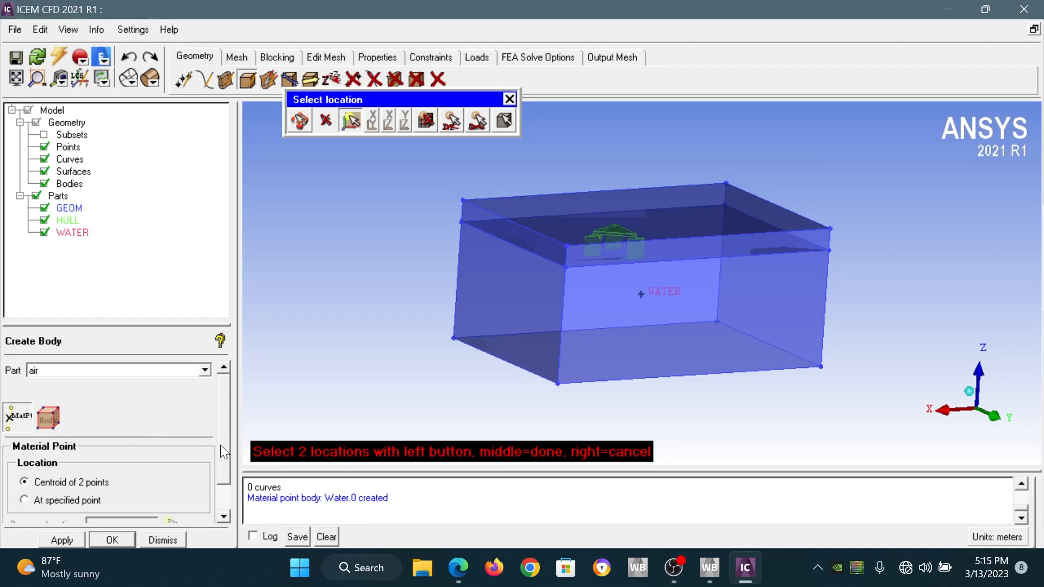
{"action": "scroll", "coordinate": [220, 444], "scroll_direction": "down", "scroll_amount": 2}
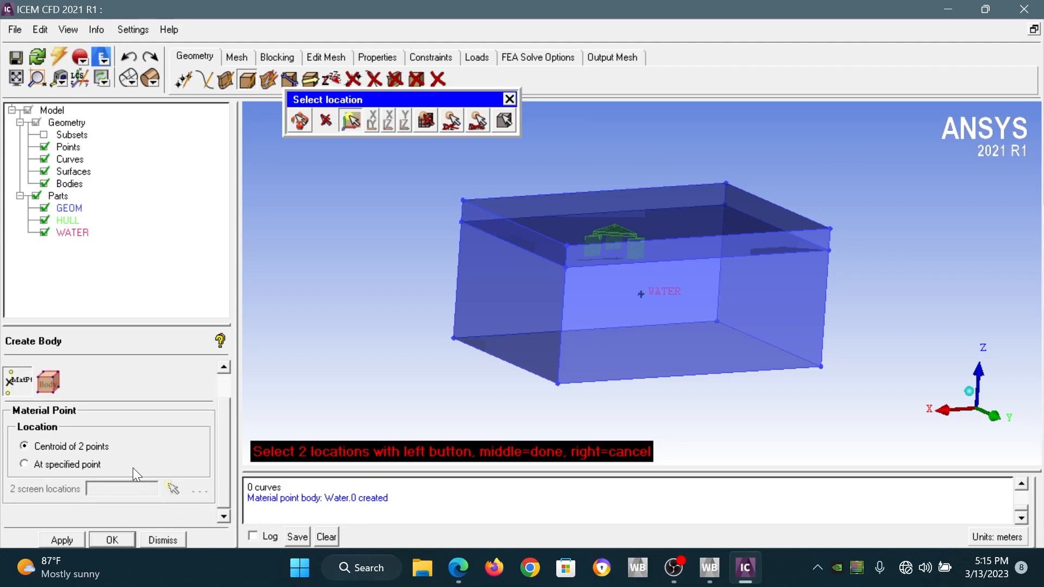
{"action": "scroll", "coordinate": [217, 438], "scroll_direction": "up", "scroll_amount": 2}
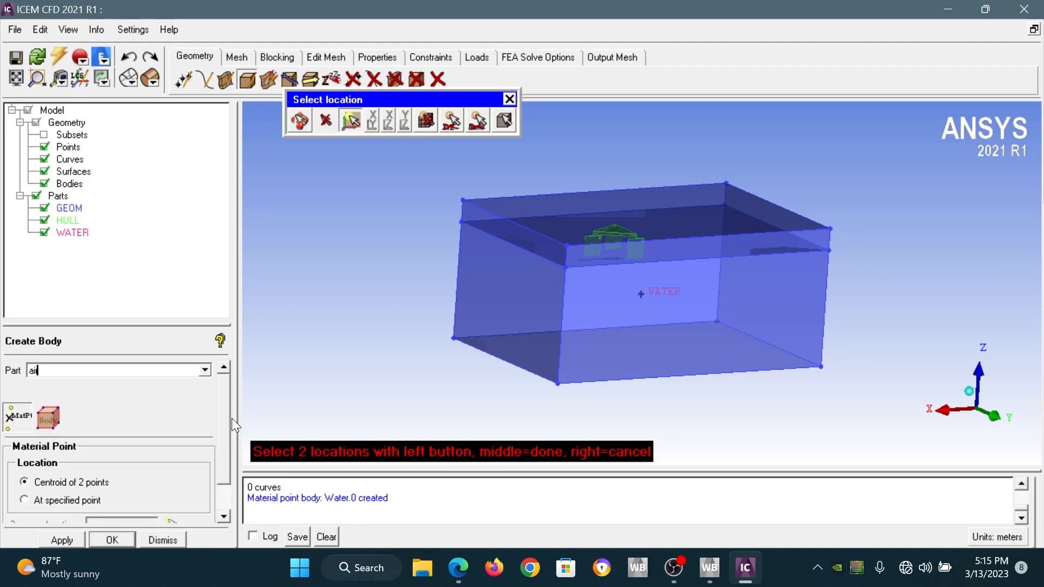
{"action": "left_click", "coordinate": [459, 221]}
{"action": "left_click", "coordinate": [831, 228]}
{"action": "middle_click", "coordinate": [854, 236]}
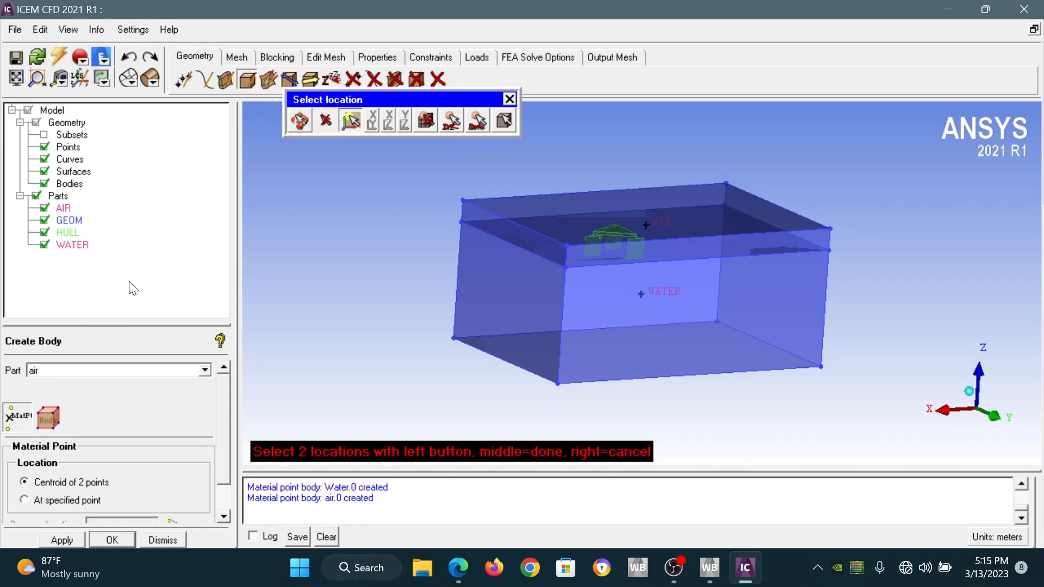
- Create a part named inlet water from the end surface below the waterline on the domain's +X side
{"action": "left_click", "coordinate": [60, 199]}
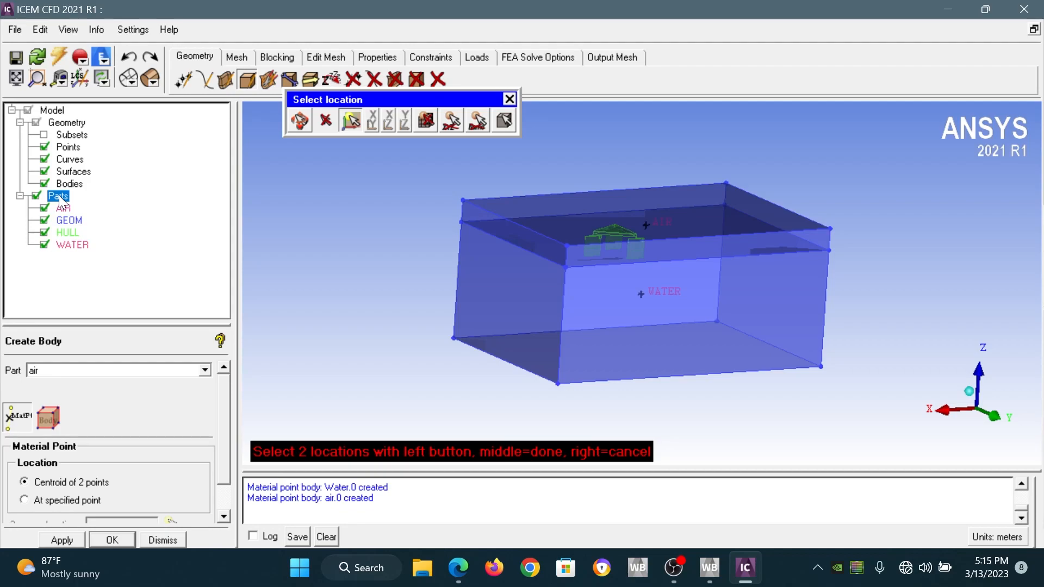
{"action": "right_click", "coordinate": [60, 199]}
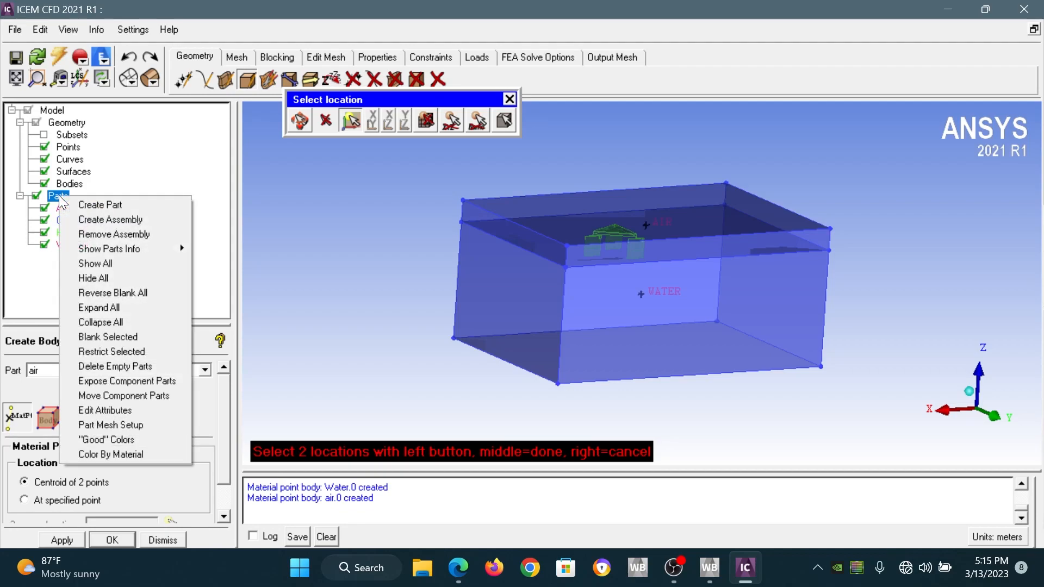
{"action": "left_click", "coordinate": [107, 205]}
{"action": "left_click_drag", "start_coordinate": [96, 376], "coordinate": [21, 376]}
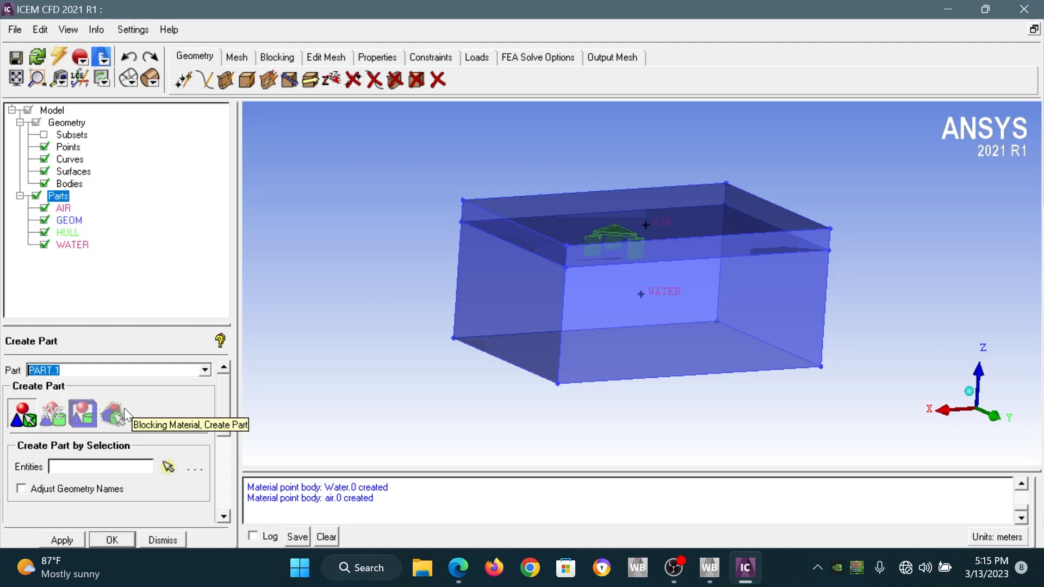
{"action": "type", "text": "inlet walter"}
{"action": "left_click", "coordinate": [169, 466]}
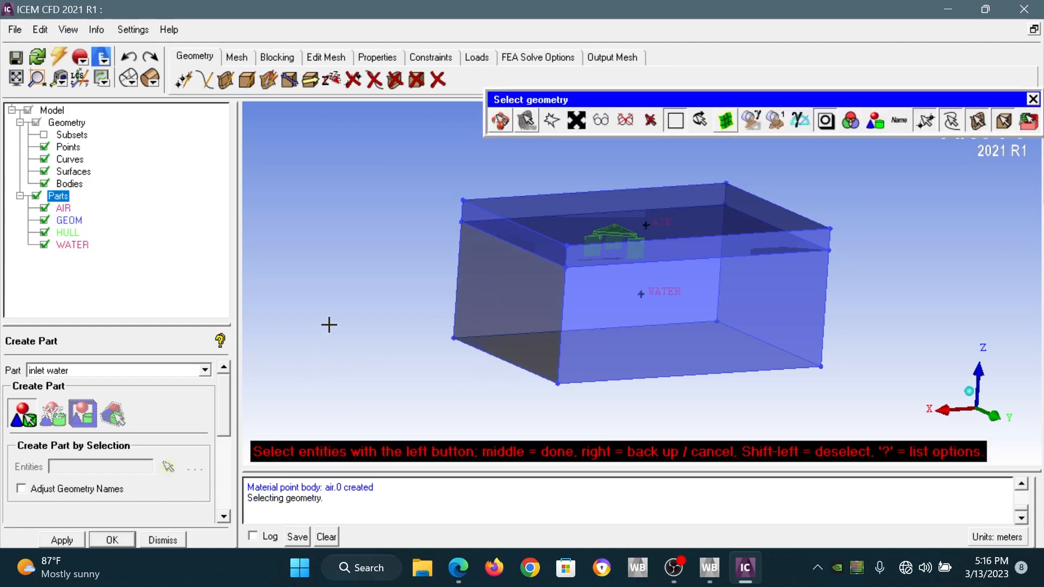
{"action": "middle_click", "coordinate": [395, 316]}
- Create a part named side water from the two long side surfaces below the waterline
{"action": "left_click_drag", "start_coordinate": [102, 370], "coordinate": [2, 352]}
{"action": "type", "text": "side wa"}
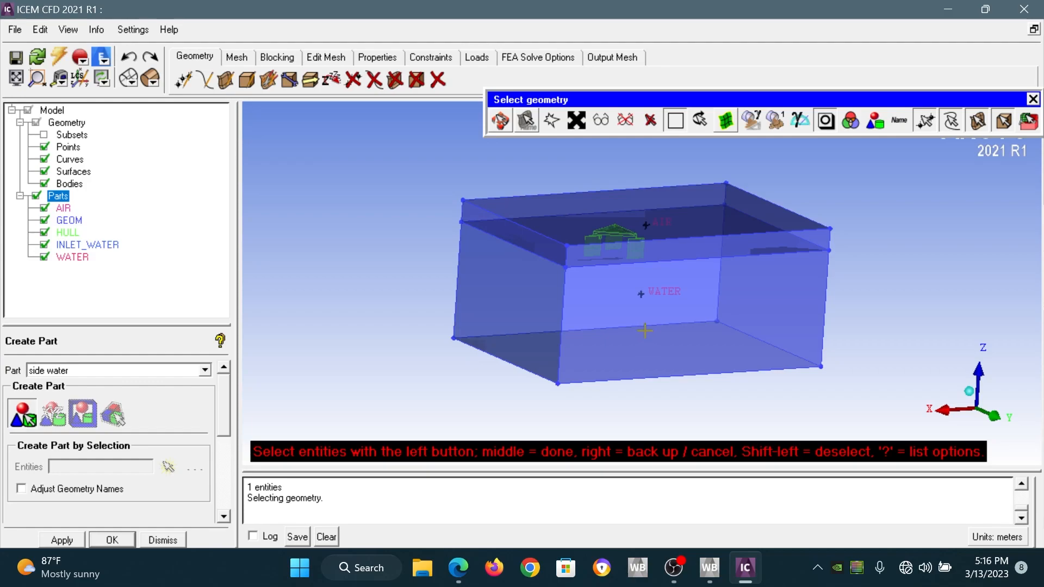
{"action": "left_click", "coordinate": [700, 285]}
{"action": "left_click_drag", "start_coordinate": [436, 282], "coordinate": [764, 375], "text": "ctrl"}
{"action": "left_click", "coordinate": [559, 306]}
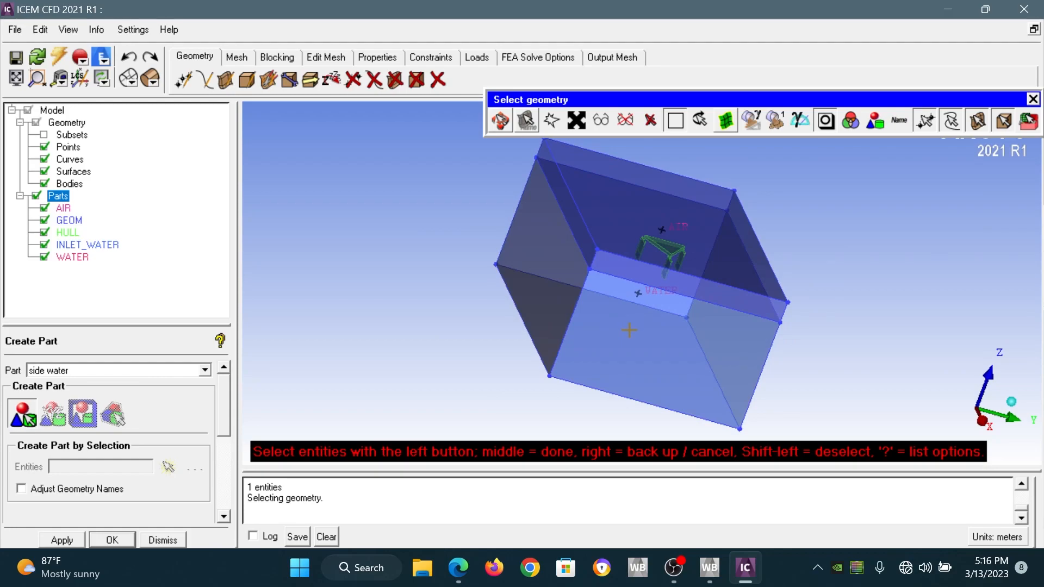
{"action": "left_click_drag", "start_coordinate": [729, 336], "coordinate": [413, 198], "text": "ctrl"}
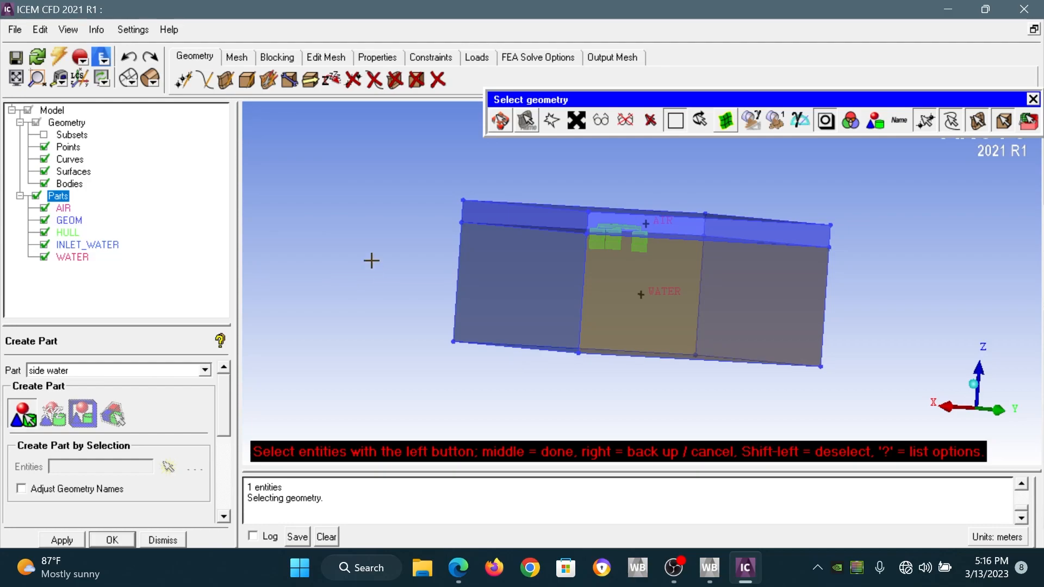
{"action": "left_click_drag", "start_coordinate": [396, 285], "coordinate": [579, 403]}
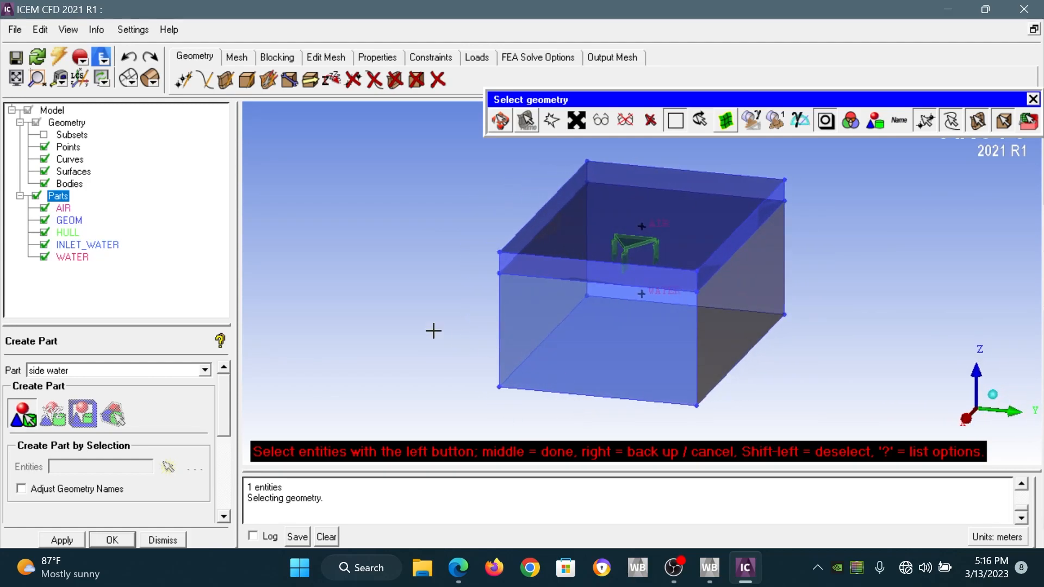
{"action": "middle_click", "coordinate": [402, 370]}
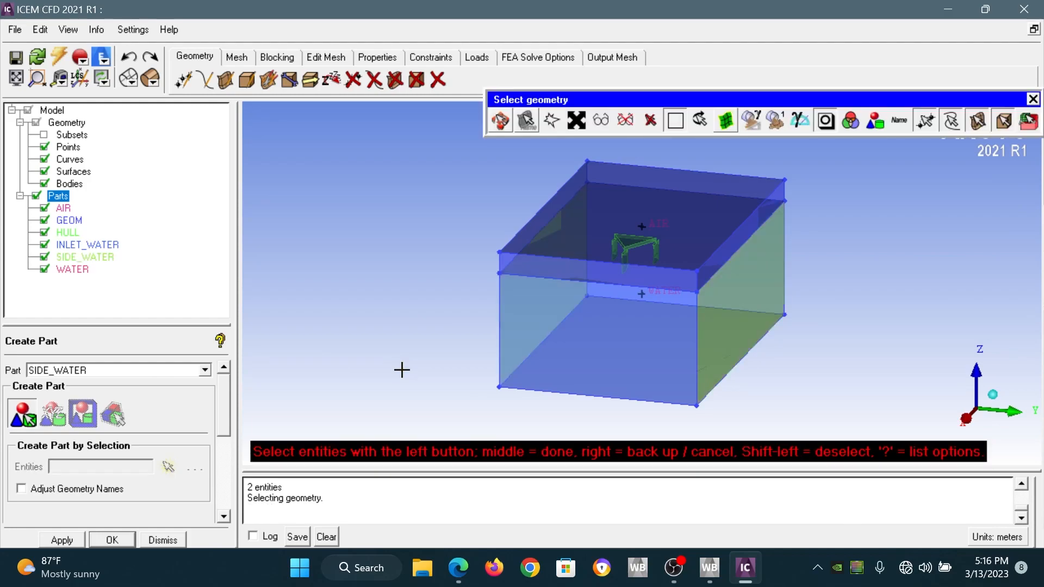
- Create a part named outlet water from the end surface below the waterline opposite the water inlet
{"action": "left_click_drag", "start_coordinate": [107, 370], "coordinate": [5, 375]}
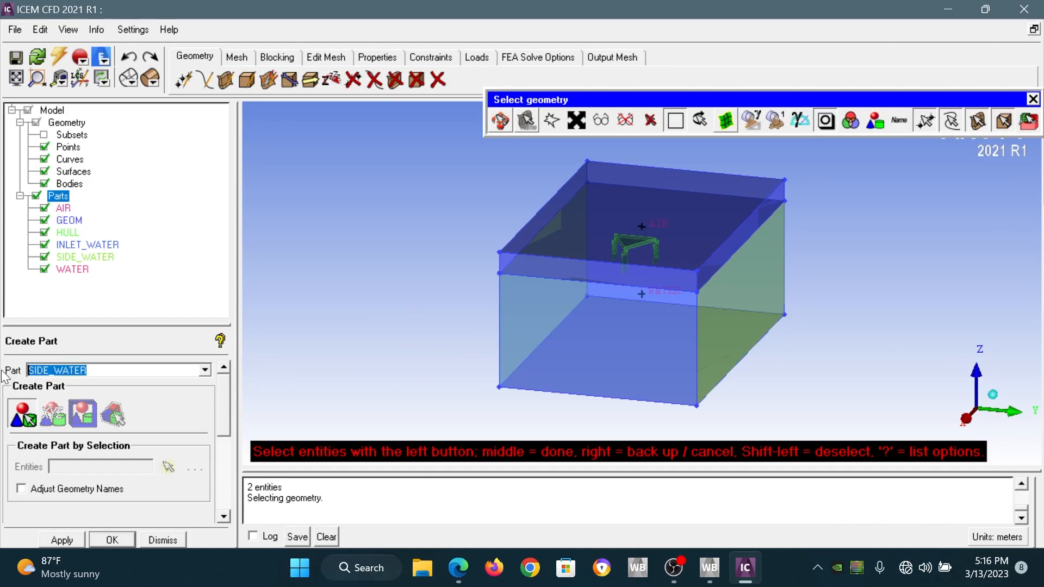
{"action": "type", "text": "outlet water"}
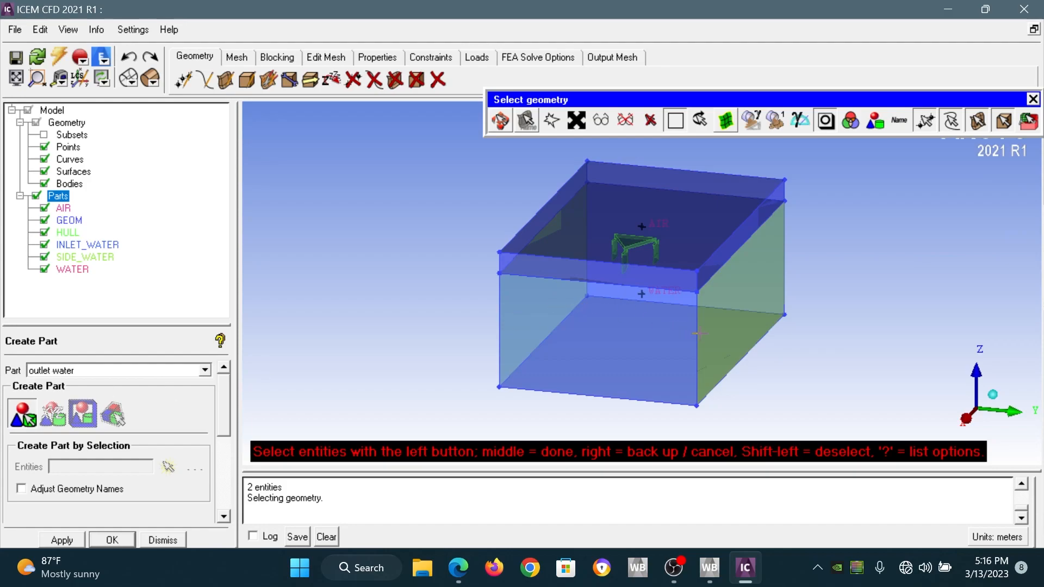
{"action": "left_click_drag", "start_coordinate": [787, 305], "coordinate": [679, 337]}
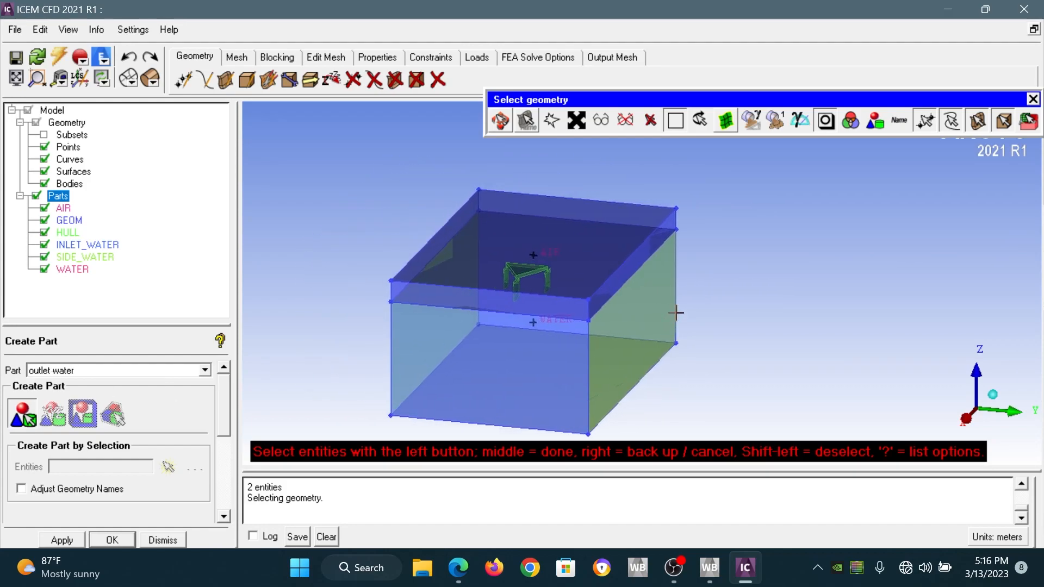
{"action": "left_click_drag", "start_coordinate": [647, 298], "coordinate": [641, 277]}
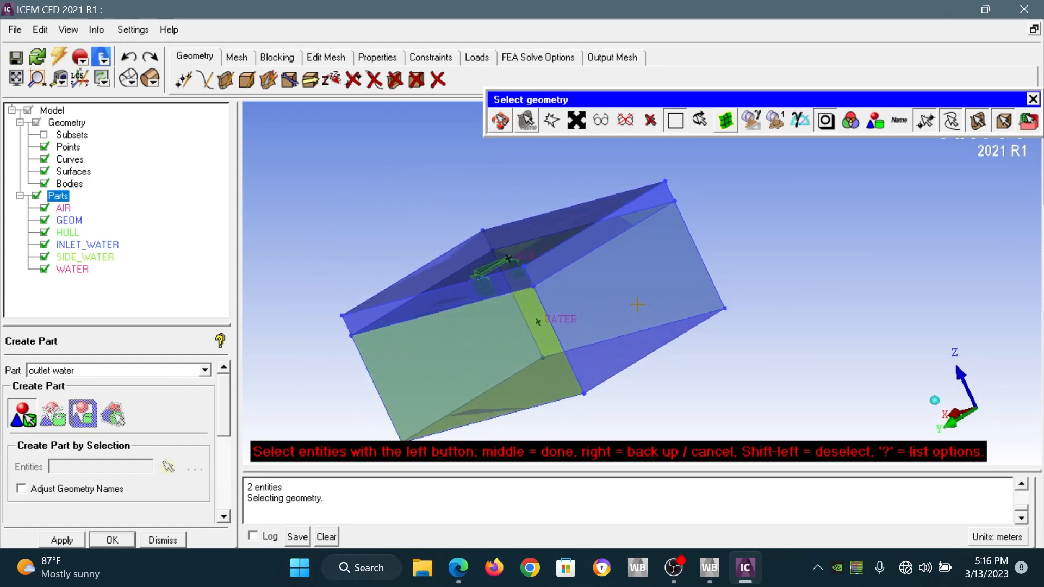
{"action": "middle_click", "coordinate": [473, 294]}
- Create a part named bottom from the lowest horizontal surface of the domain
{"action": "left_click_drag", "start_coordinate": [131, 370], "coordinate": [4, 379]}
{"action": "type", "text": "bottom"}
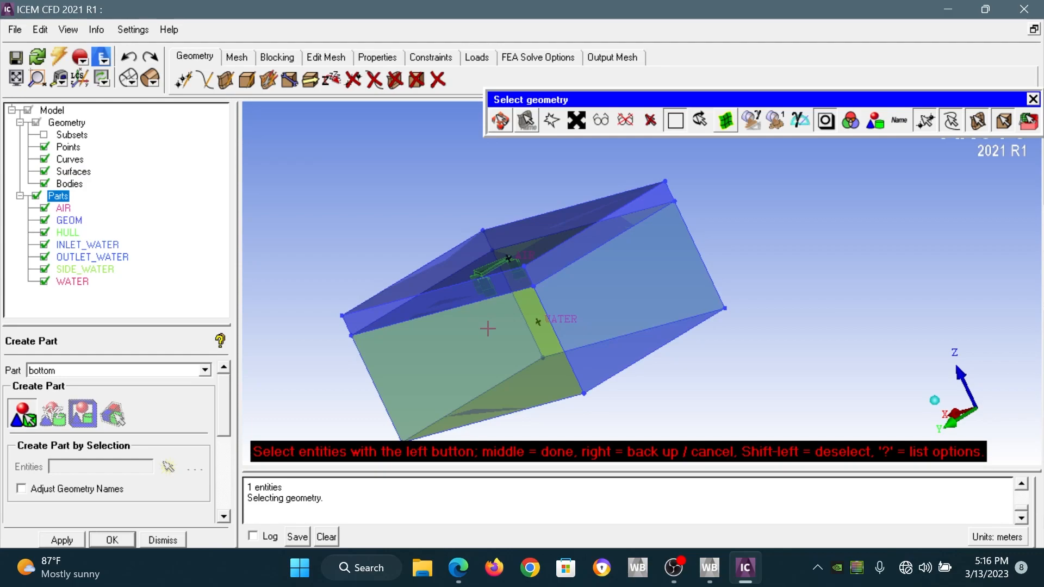
{"action": "left_click_drag", "start_coordinate": [515, 363], "coordinate": [589, 346], "text": "ctrl"}
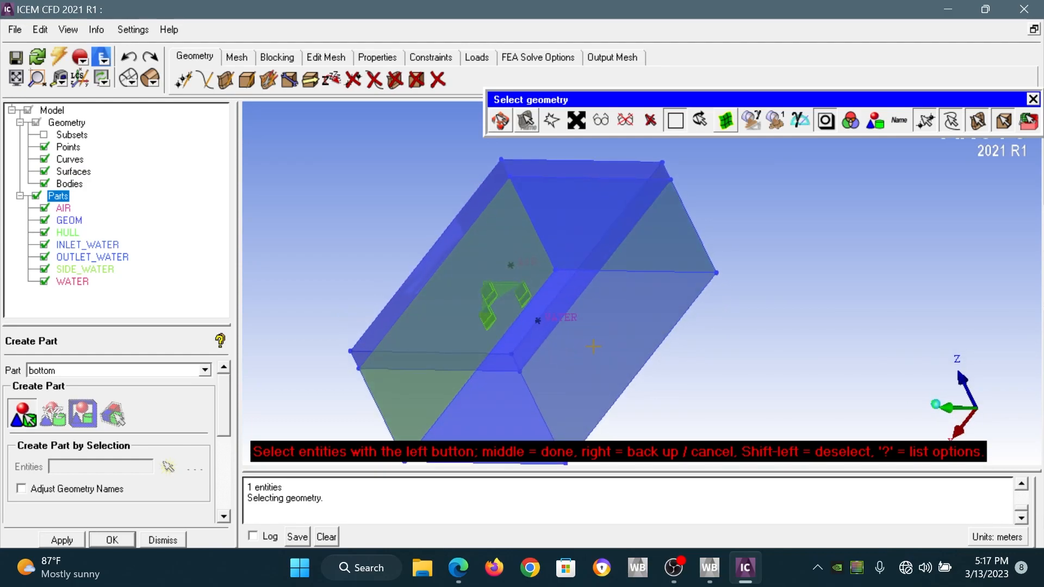
{"action": "left_click", "coordinate": [589, 346]}
{"action": "middle_click", "coordinate": [399, 284]}
- Create a part named inlet air from the narrow end surface directly above the water inlet
{"action": "left_click_drag", "start_coordinate": [457, 233], "coordinate": [757, 228], "text": "ctrl"}
{"action": "double_click", "coordinate": [54, 370]}
{"action": "type", "text": "inle"}
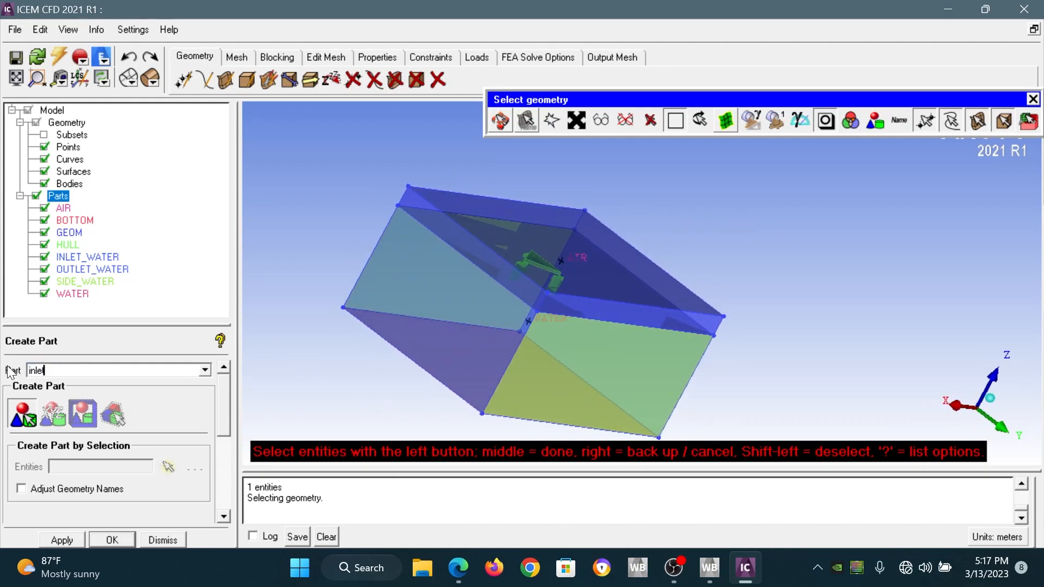
{"action": "type", "text": "t air"}
{"action": "middle_click", "coordinate": [476, 251]}
- Create a part named side air from the two narrow side surfaces above the waterline
{"action": "double_click", "coordinate": [26, 373]}
{"action": "type", "text": "side s"}
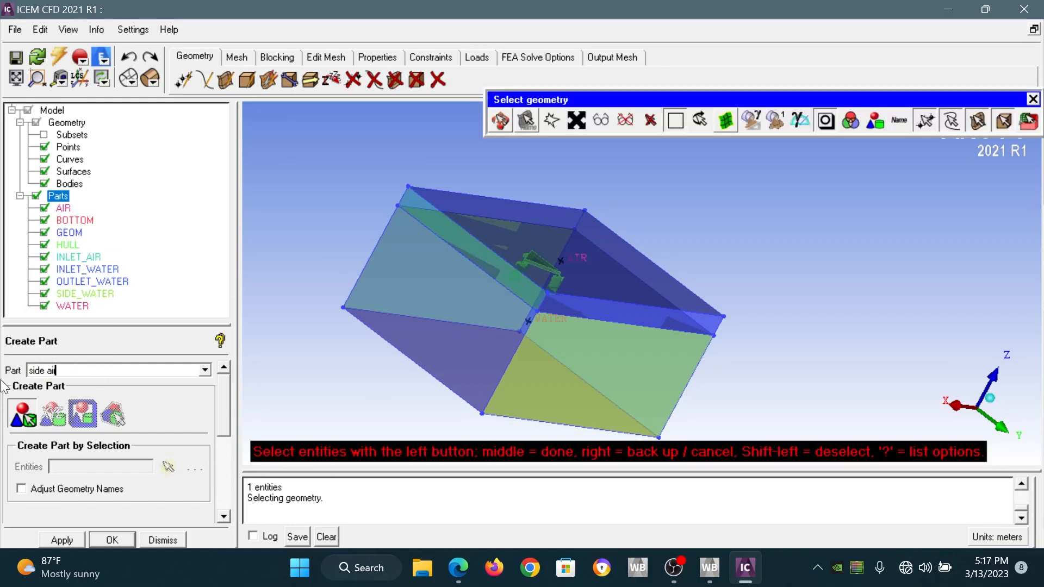
{"action": "left_click", "coordinate": [632, 317]}
{"action": "key", "text": "F9"}
{"action": "left_click_drag", "start_coordinate": [419, 212], "coordinate": [538, 286]}
{"action": "middle_click", "coordinate": [478, 282]}
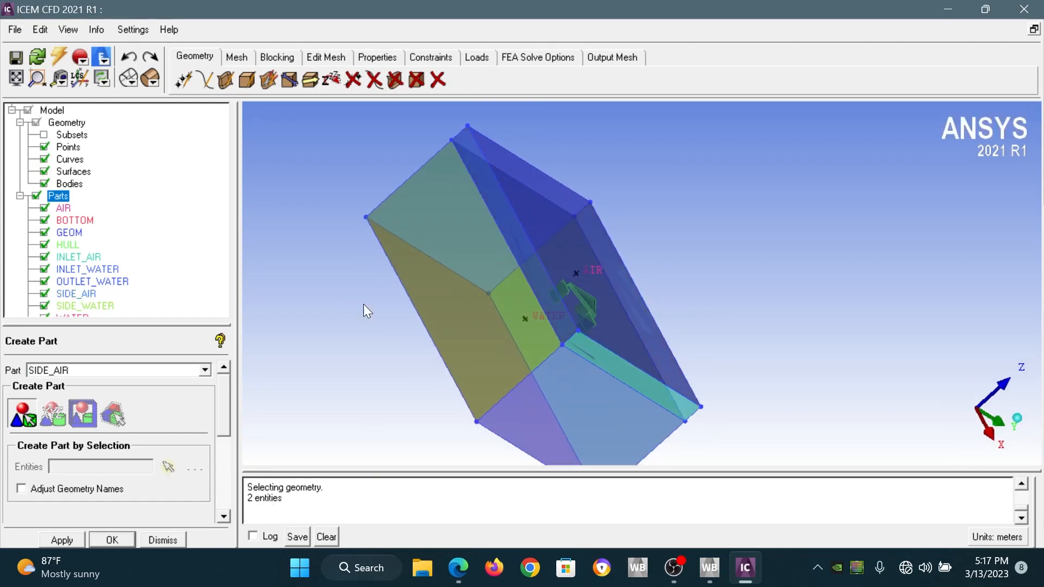
- Create a part named outlet air from the narrow end surface directly above the water outlet
{"action": "type", "text": "outlet air"}
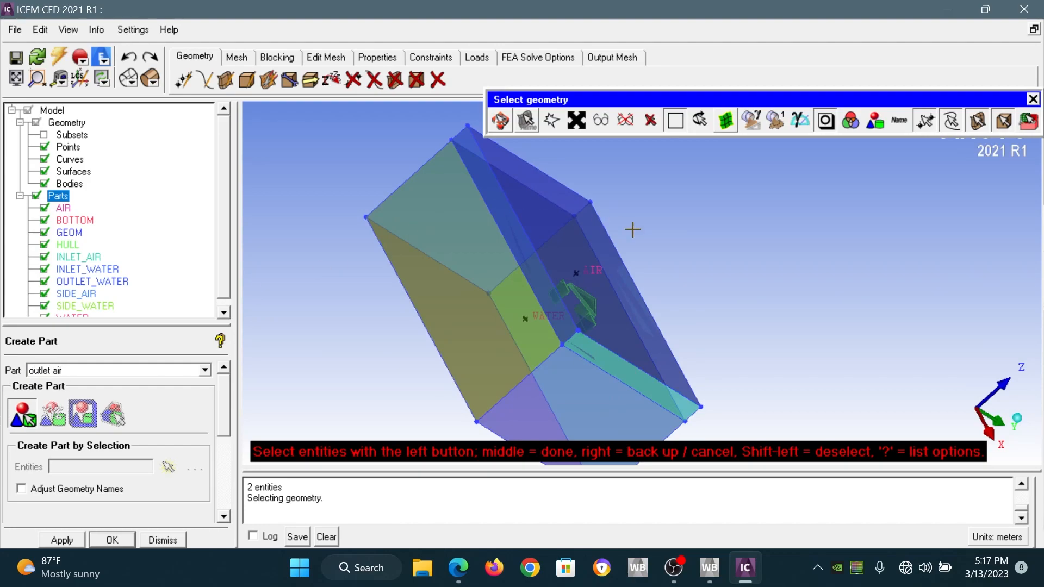
{"action": "left_click_drag", "start_coordinate": [764, 359], "coordinate": [527, 365], "text": "ctrl"}
{"action": "left_click", "coordinate": [536, 268]}
{"action": "middle_click", "coordinate": [536, 268]}
- Create a part named top from the uppermost horizontal surface of the domain
{"action": "left_click_drag", "start_coordinate": [381, 320], "coordinate": [848, 180], "text": "ctrl"}
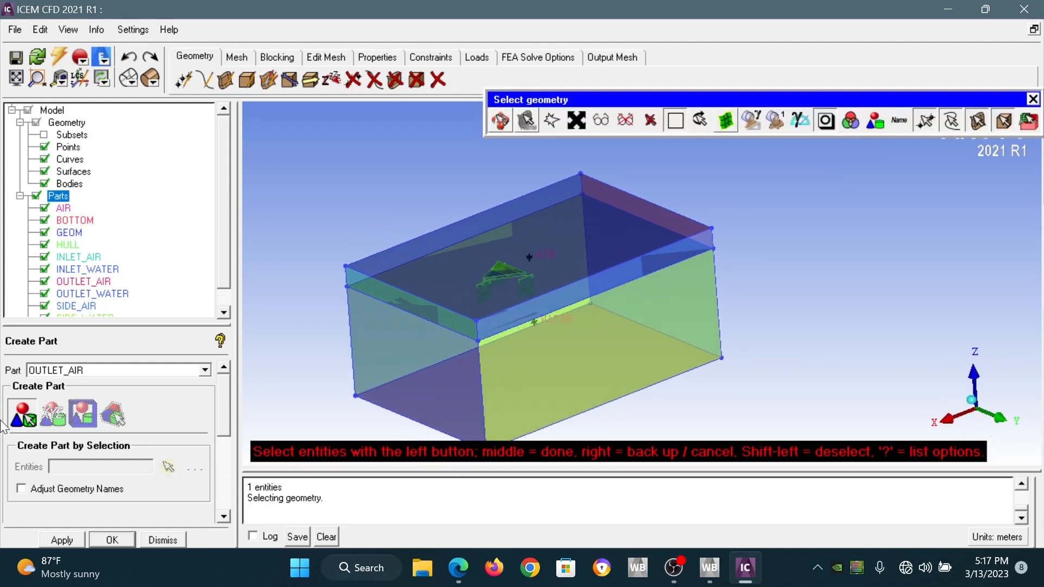
{"action": "left_click_drag", "start_coordinate": [123, 367], "coordinate": [2, 371]}
{"action": "type", "text": "top"}
{"action": "left_click_drag", "start_coordinate": [655, 342], "coordinate": [601, 351], "text": "ctrl"}
{"action": "left_click", "coordinate": [483, 260]}
{"action": "middle_click", "coordinate": [483, 260]}
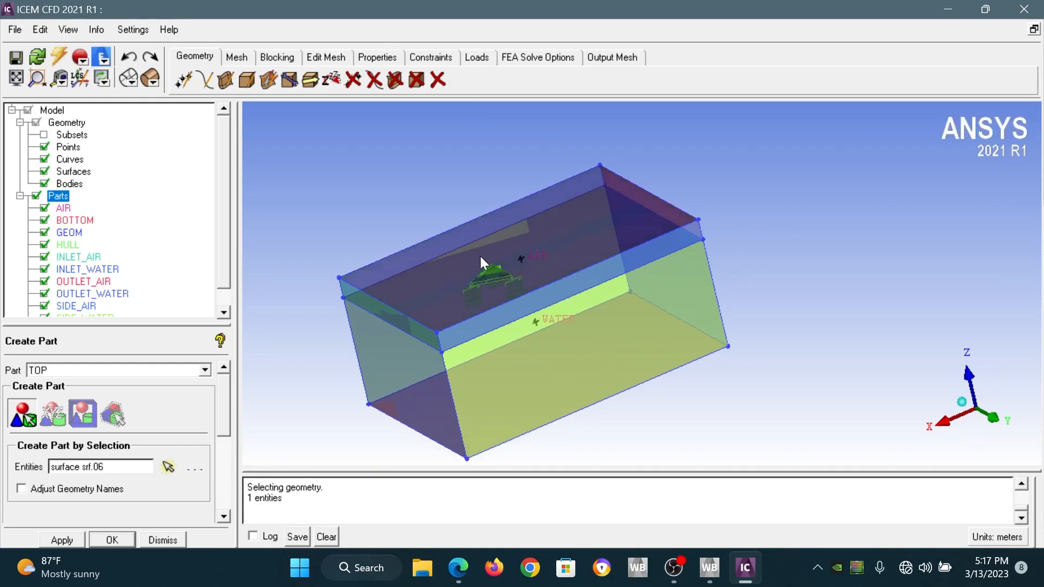
- Hide the top part, create a part named draft from the horizontal free-surface plane, and show the top part again
{"action": "left_click_drag", "start_coordinate": [221, 200], "coordinate": [223, 243]}
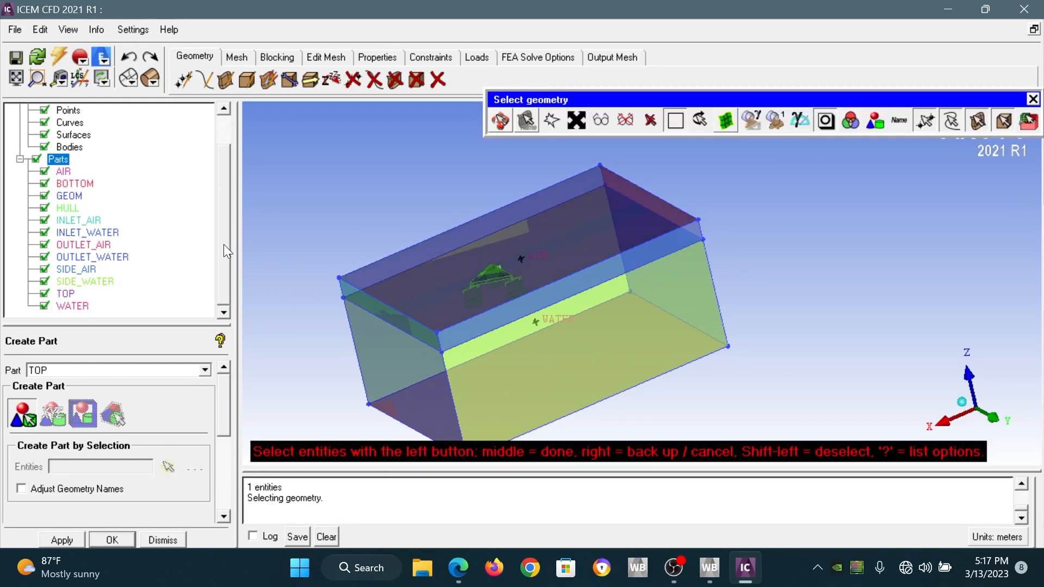
{"action": "left_click", "coordinate": [44, 294]}
{"action": "left_click", "coordinate": [117, 373]}
{"action": "type", "text": "draft"}
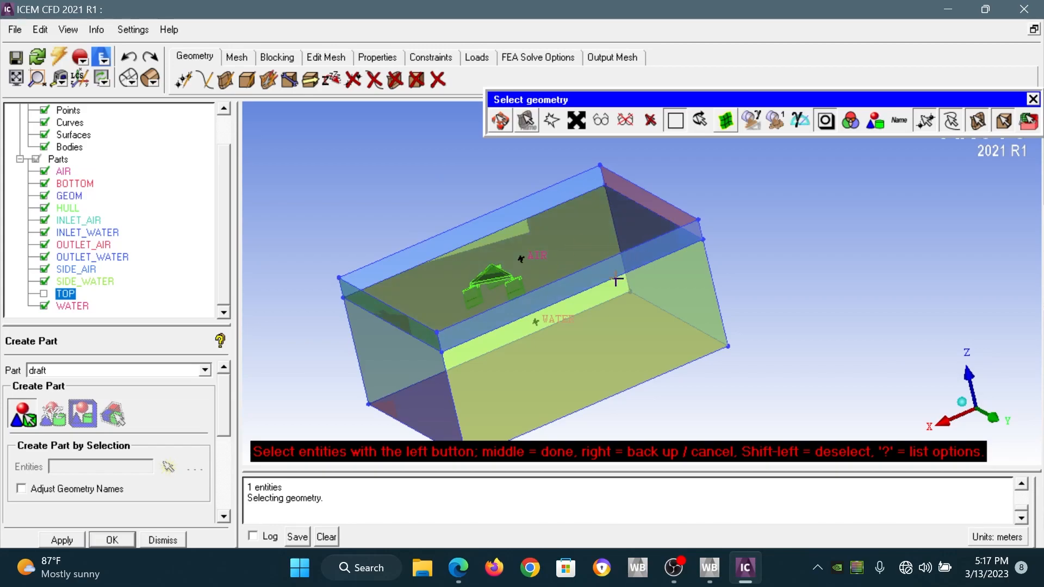
{"action": "middle_click", "coordinate": [542, 247]}
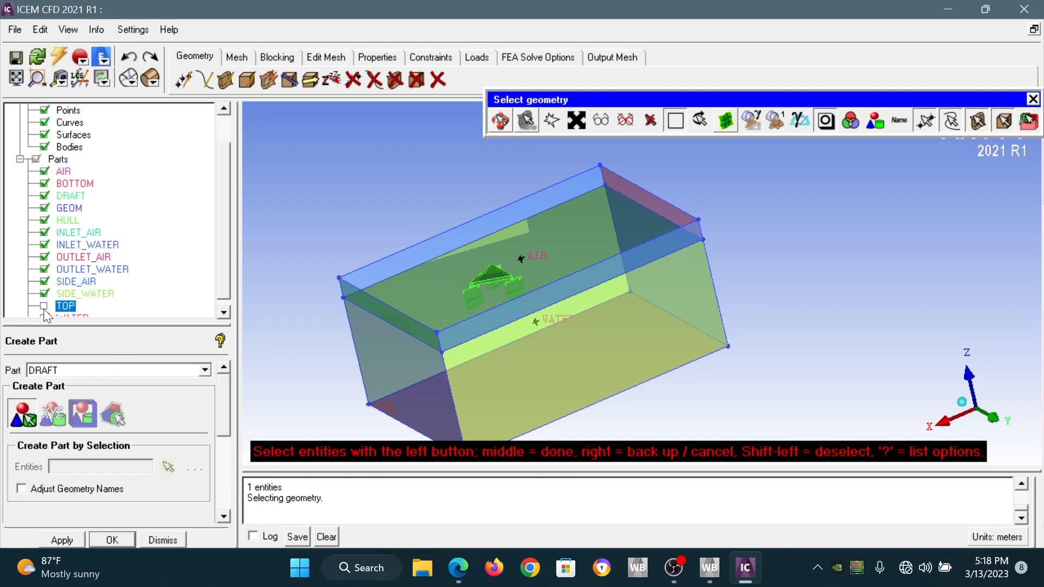
{"action": "left_click", "coordinate": [45, 306]}
{"action": "left_click_drag", "start_coordinate": [222, 235], "coordinate": [163, 297]}
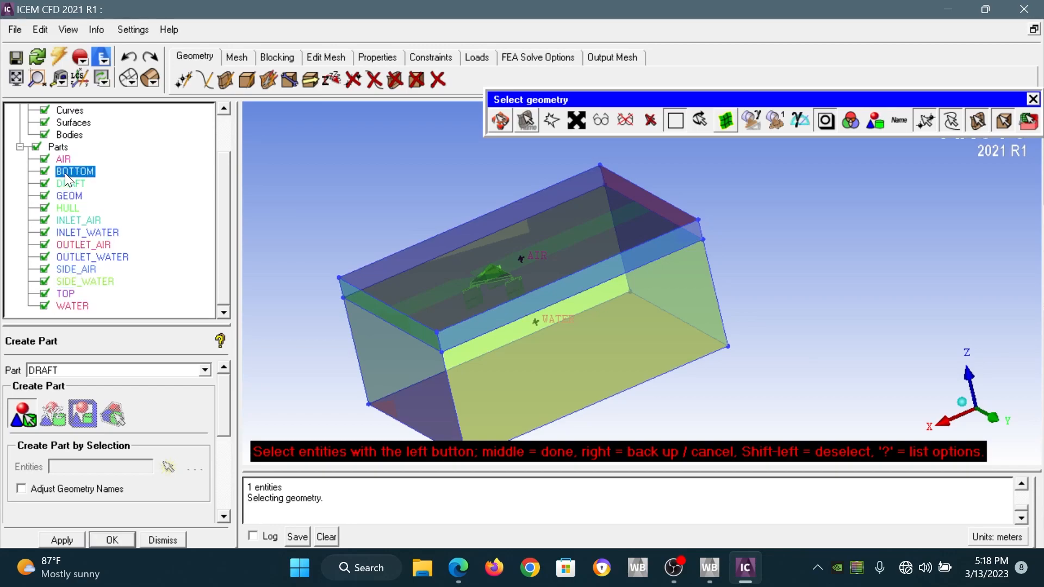
{"action": "left_click", "coordinate": [242, 56]}
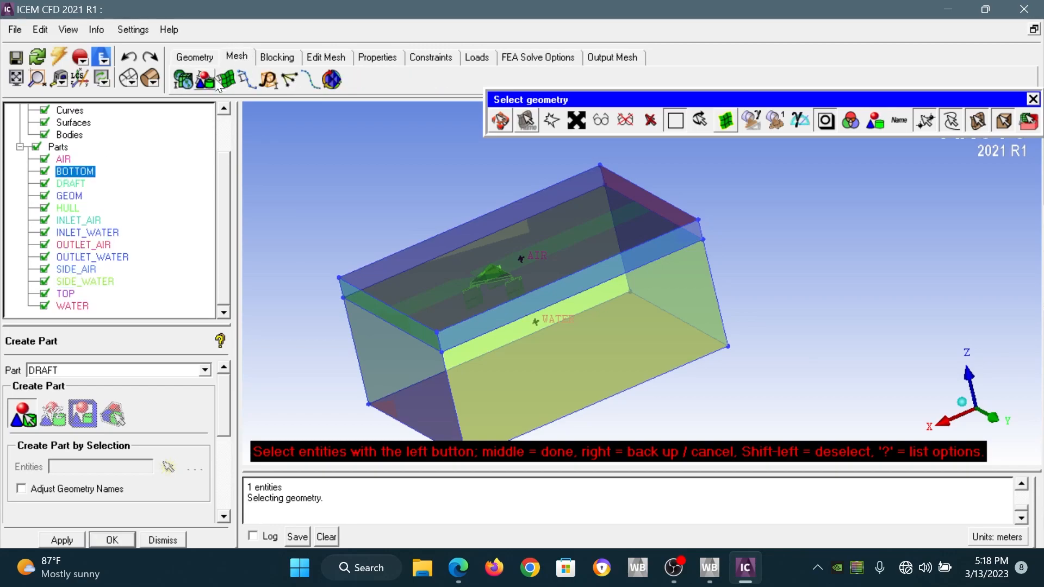
{"action": "left_click", "coordinate": [210, 81]}
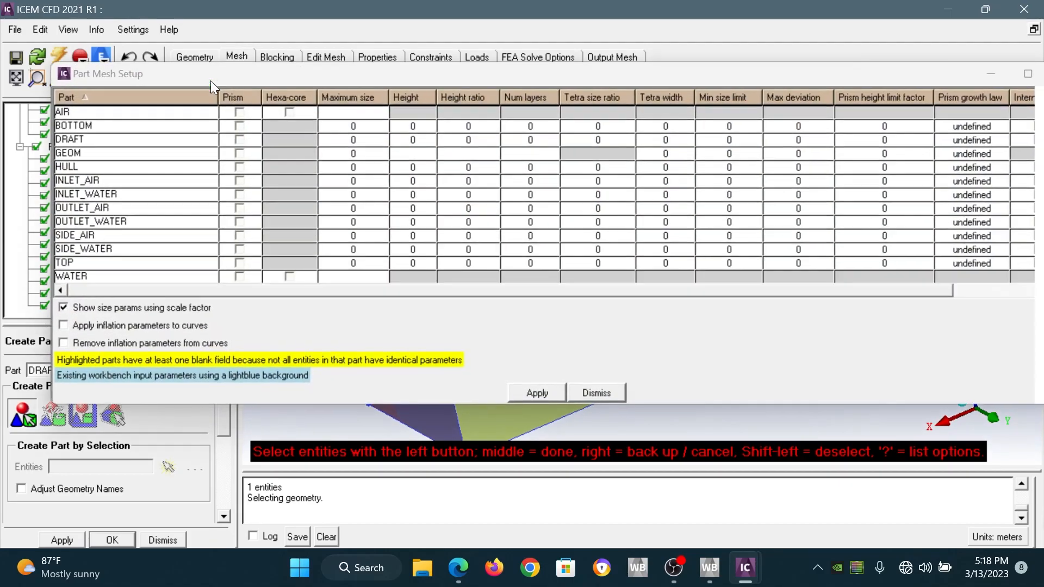
{"action": "left_click_drag", "start_coordinate": [923, 70], "coordinate": [870, 93]}
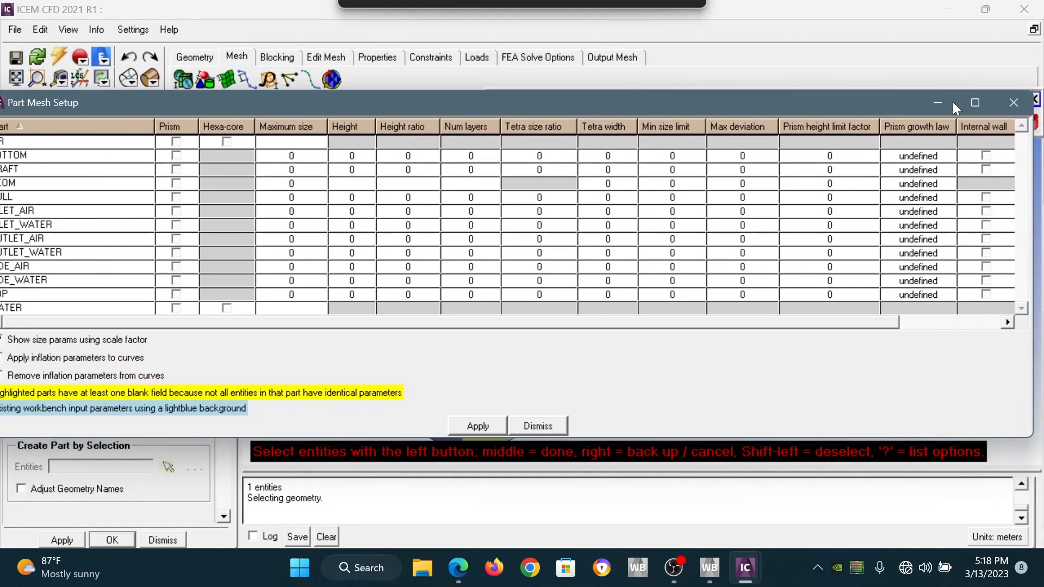
{"action": "left_click", "coordinate": [944, 104]}
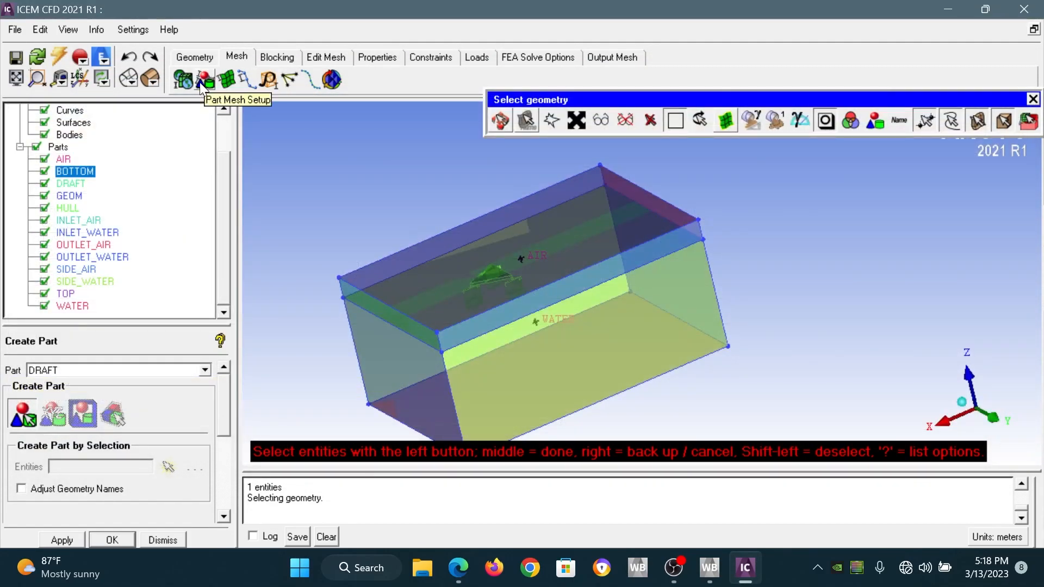
{"action": "left_click", "coordinate": [209, 81]}
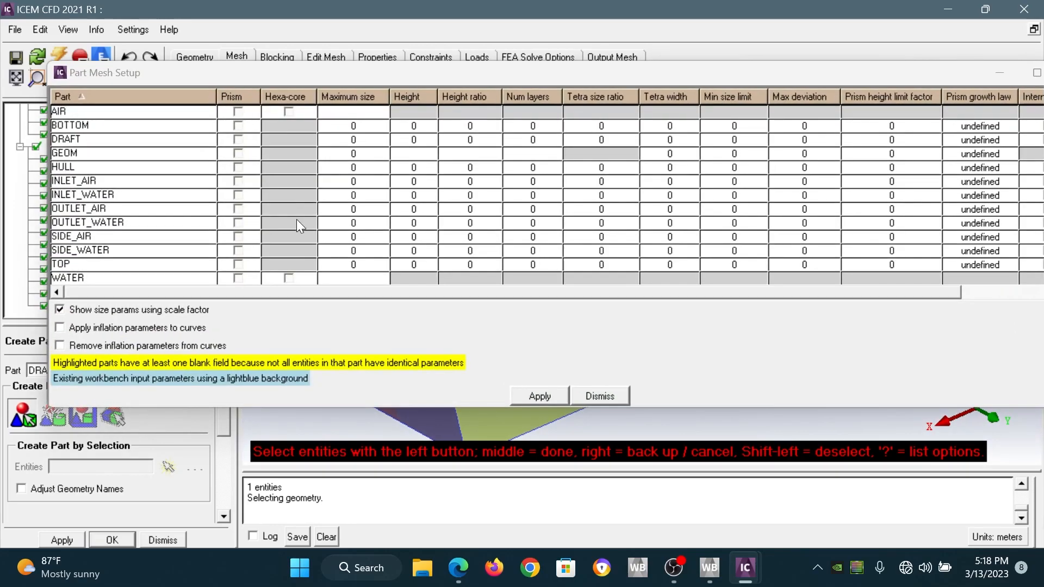
{"action": "left_click", "coordinate": [370, 130]}
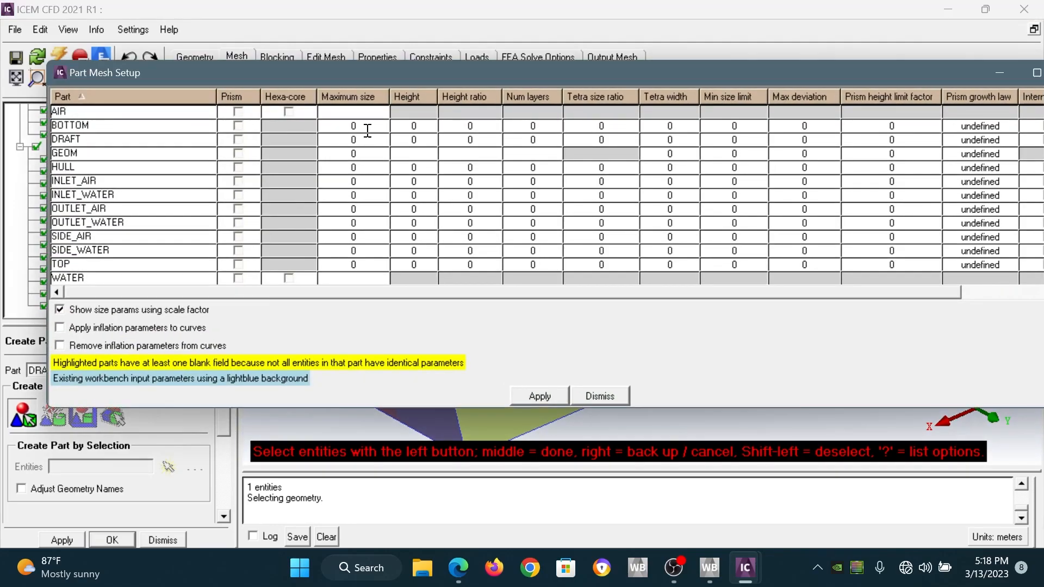
{"action": "left_click", "coordinate": [458, 567]}
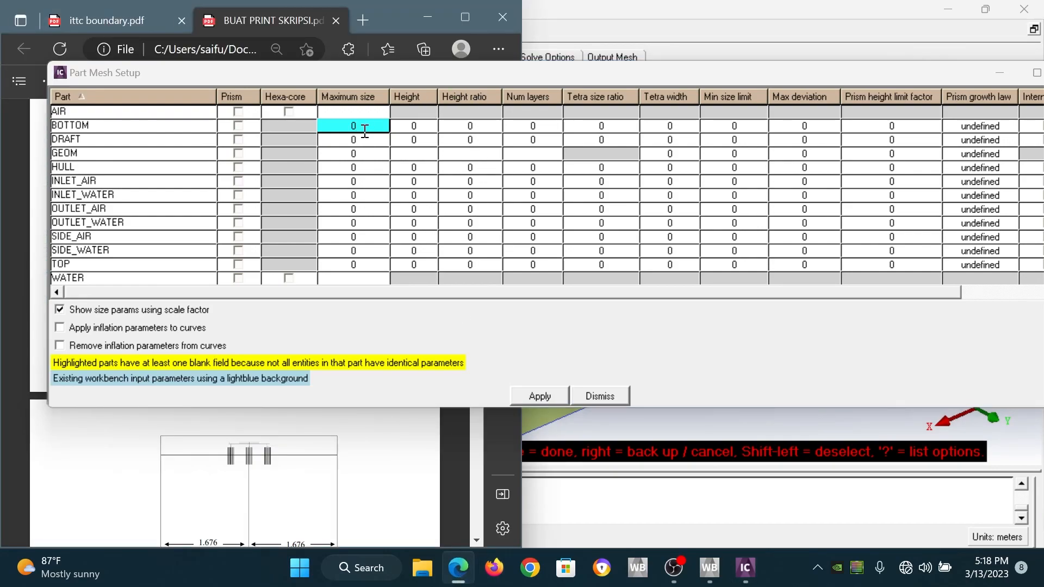
{"action": "left_click", "coordinate": [582, 26]}
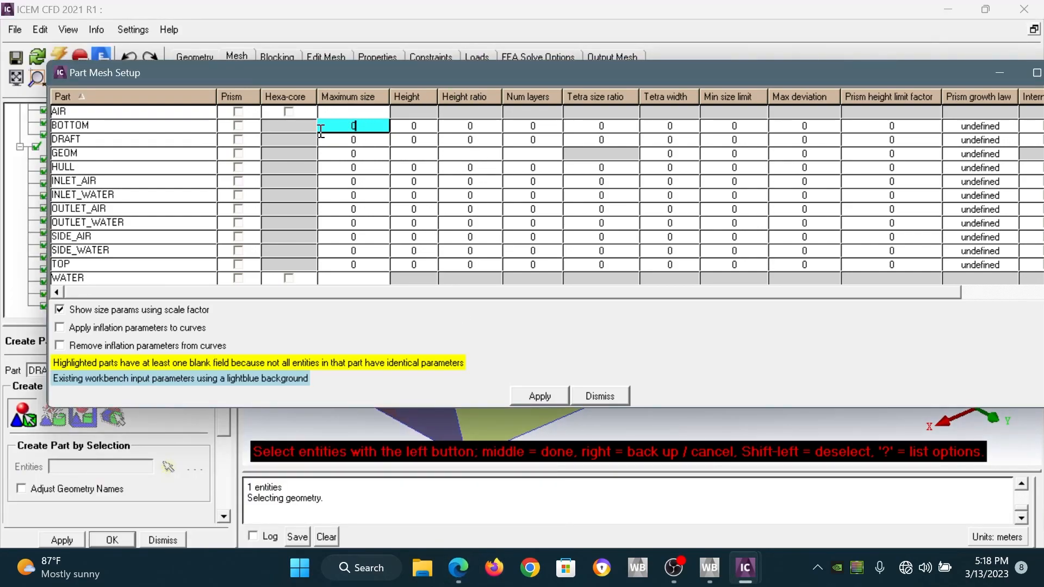
{"action": "left_click_drag", "start_coordinate": [951, 74], "coordinate": [840, 88]}
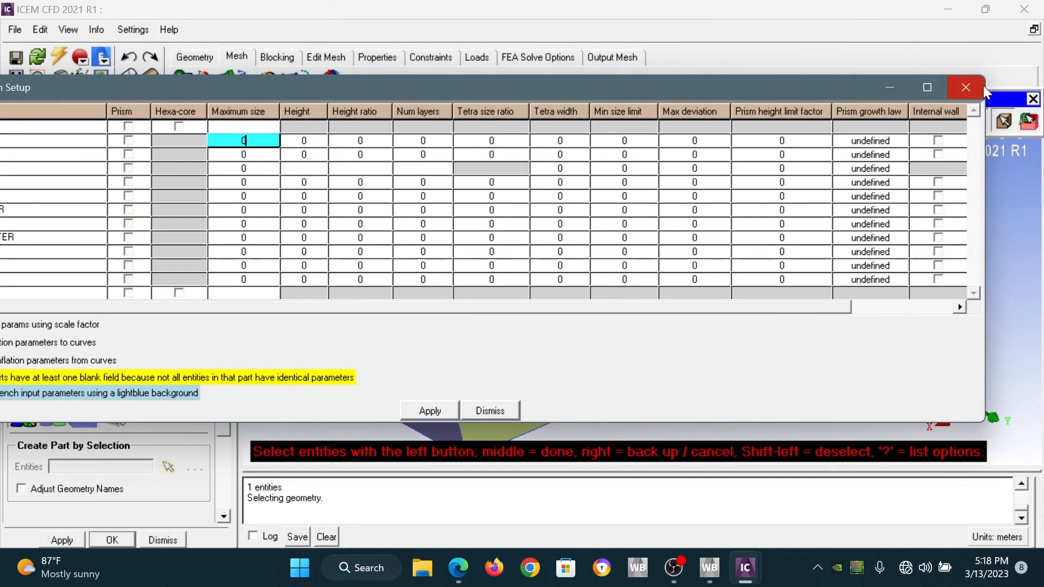
{"action": "left_click", "coordinate": [513, 412]}
- Switch to the Edge browser and look up the boundary and USV mesh sizes in section 4.1.2 of BUAT PRINT SKRIPSI.pdf
{"action": "left_click", "coordinate": [459, 574]}
{"action": "scroll", "coordinate": [303, 359], "scroll_direction": "down", "scroll_amount": 8}
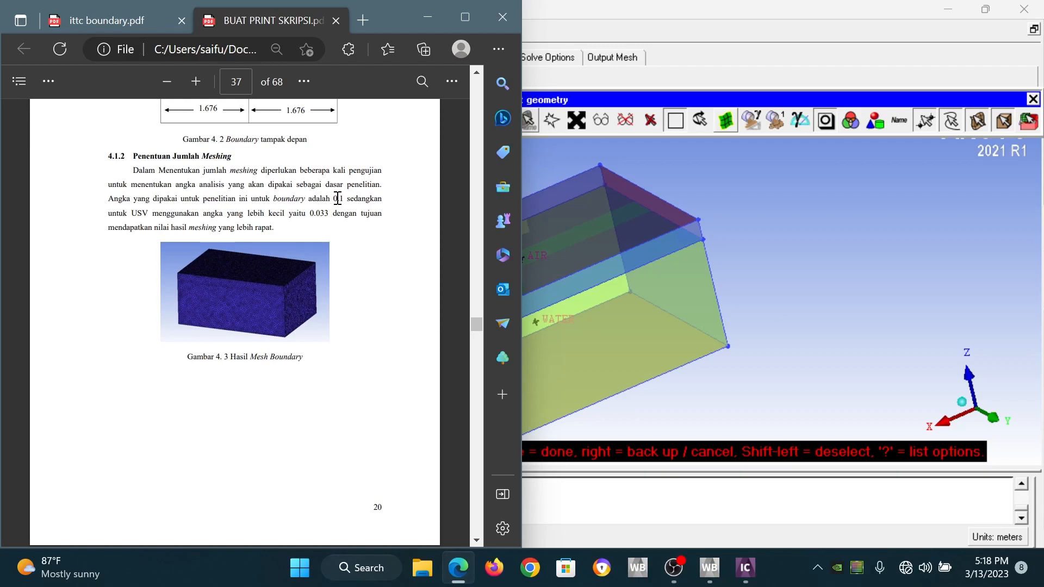
{"action": "left_click_drag", "start_coordinate": [331, 197], "coordinate": [352, 213]}
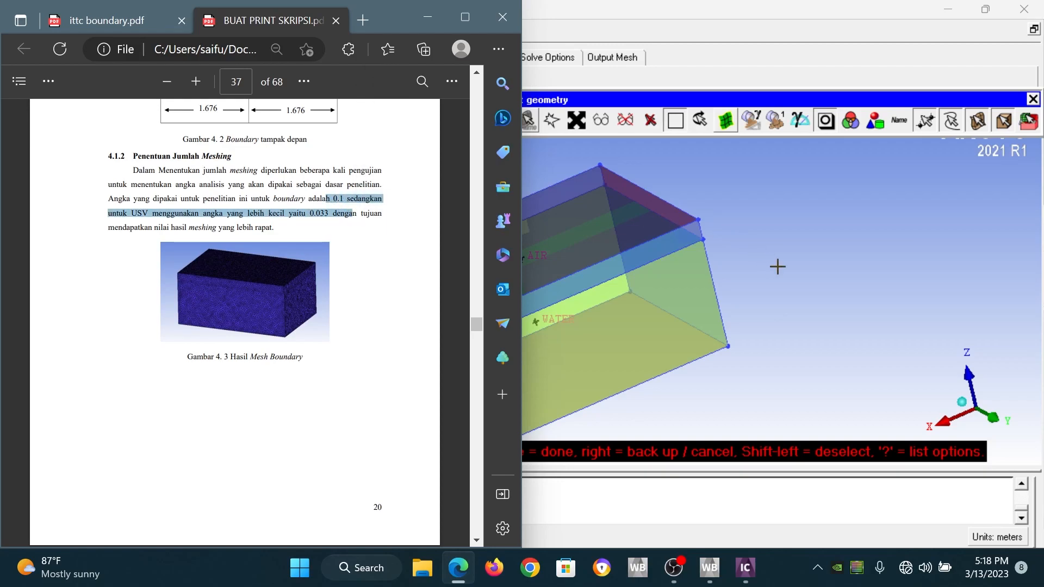
{"action": "left_click", "coordinate": [428, 17]}
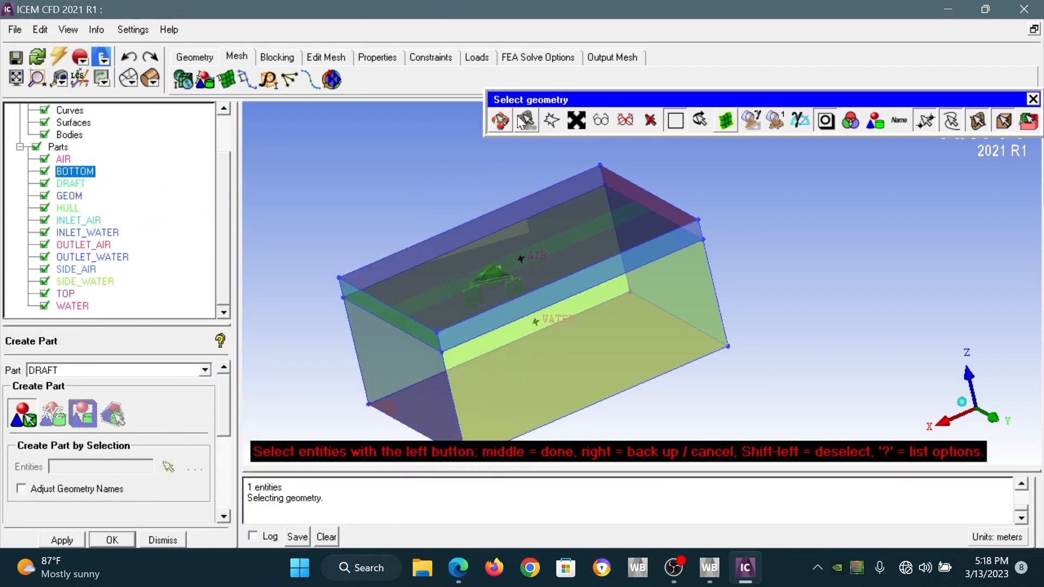
- In ICEM CFD's part mesh setup, set the maximum size to 0.1 for the BOTTOM, DRAFT and GEOM parts
{"action": "left_click", "coordinate": [205, 80]}
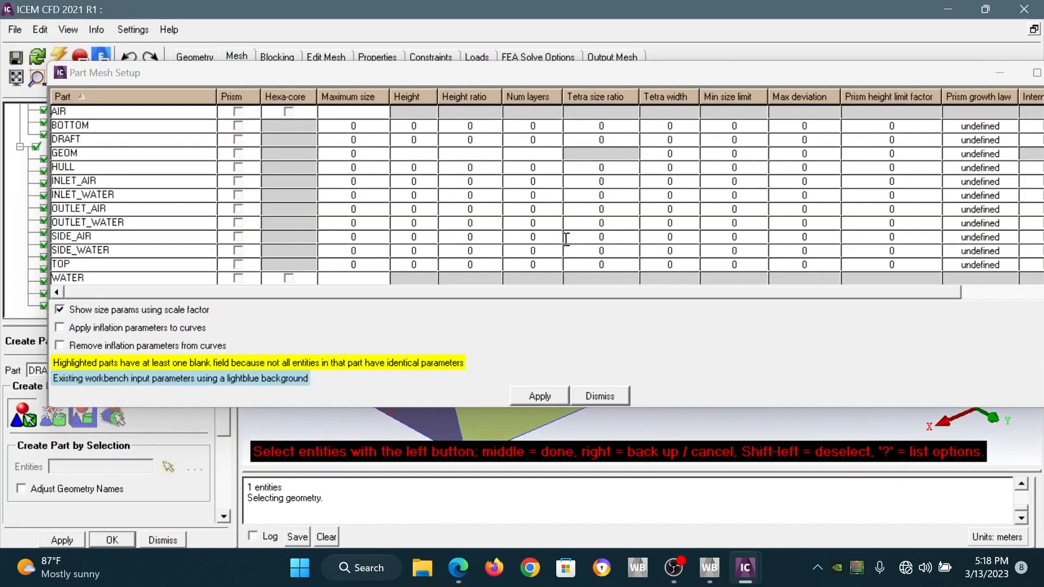
{"action": "left_click", "coordinate": [357, 127]}
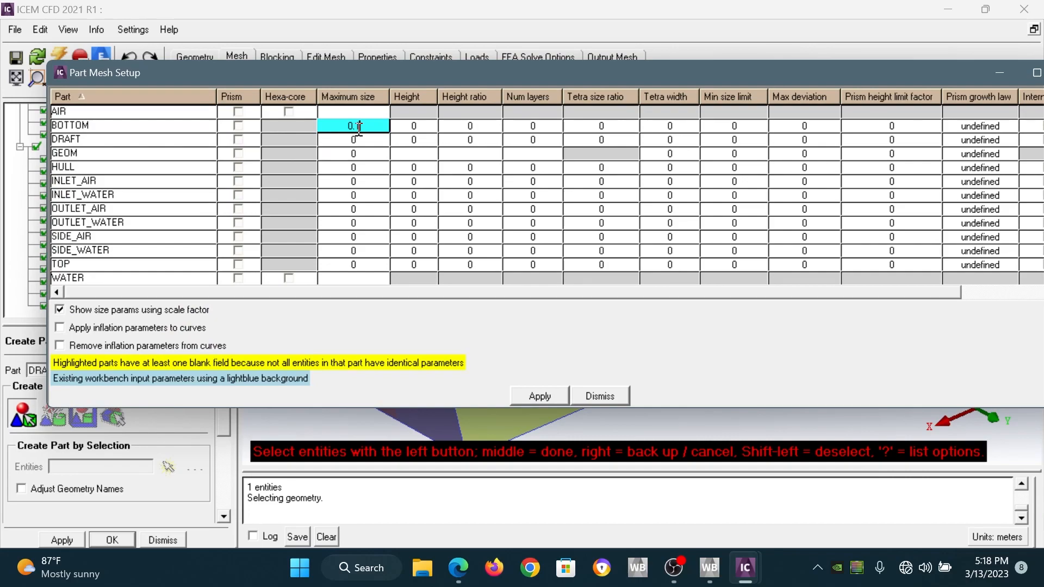
{"action": "type", "text": "0.1"}
{"action": "key", "text": "Return"}
{"action": "type", "text": "0.1"}
{"action": "key", "text": "Return"}
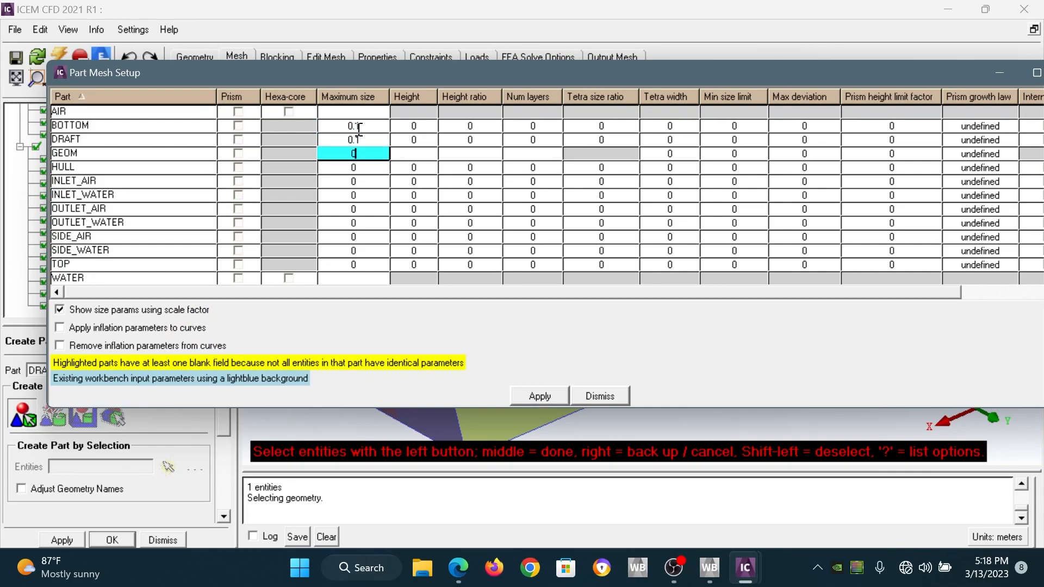
{"action": "type", "text": "0.1"}
{"action": "key", "text": "Return"}
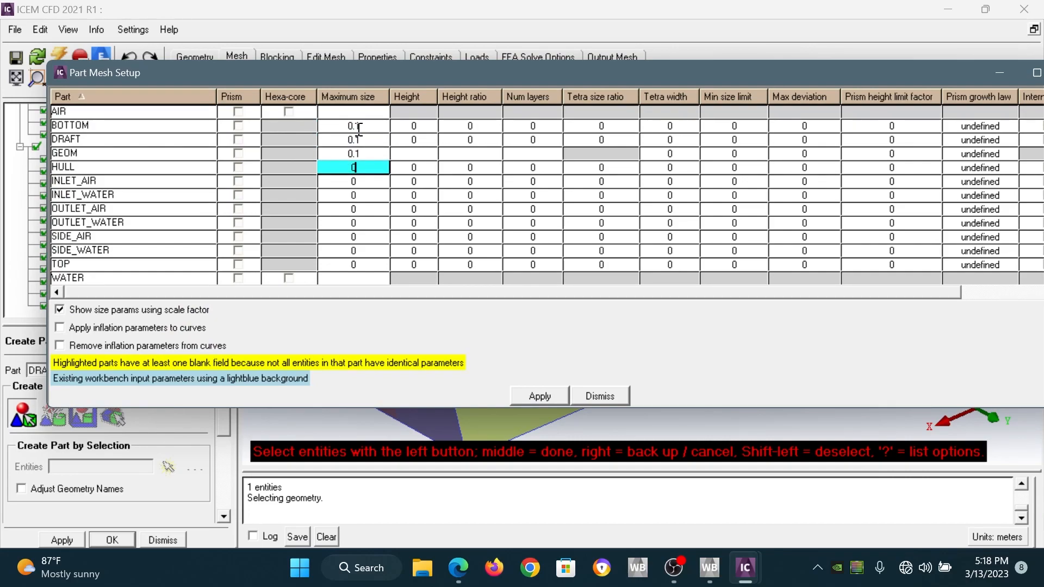
- Set the maximum size to 0.033 for the HULL part and 0.1 for INLET_AIR and INLET_WATER
{"action": "type", "text": "0.033"}
{"action": "key", "text": "Return"}
{"action": "type", "text": "0.1"}
{"action": "key", "text": "Return"}
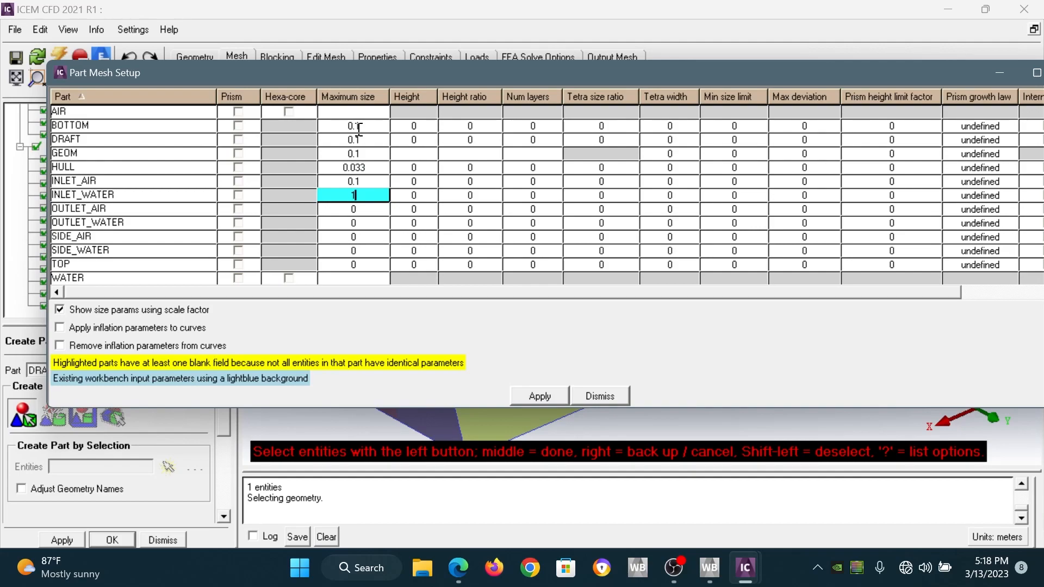
{"action": "type", "text": "0.1"}
{"action": "key", "text": "Return"}
- Set the maximum size to 0.1 for the two outlet parts, the two side parts and the TOP part
{"action": "type", "text": "0.1"}
{"action": "key", "text": "Return"}
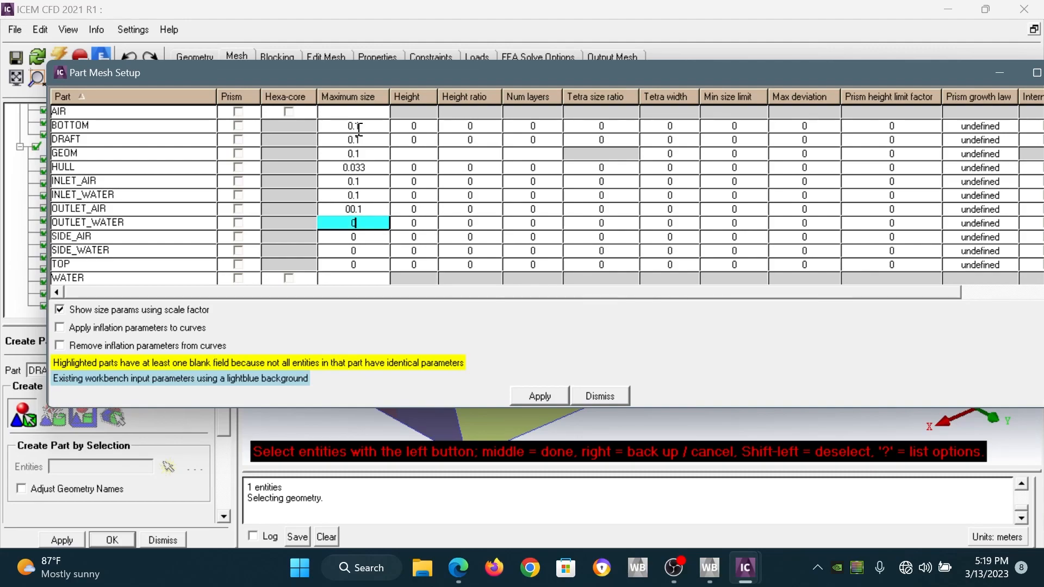
{"action": "type", "text": ".1"}
{"action": "key", "text": "Return"}
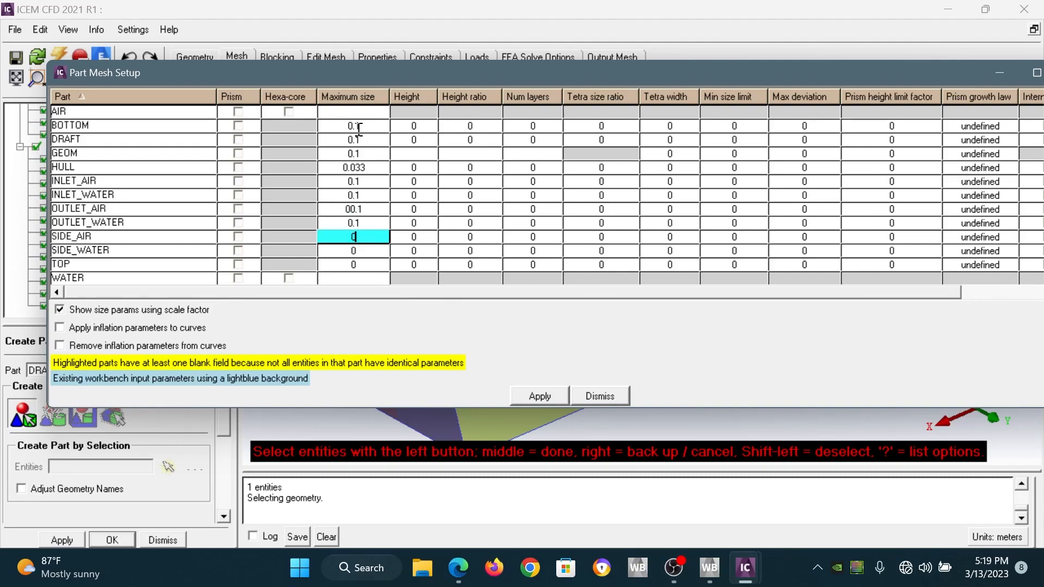
{"action": "type", "text": ".1"}
{"action": "type", "text": ".1"}
{"action": "key", "text": "Down"}
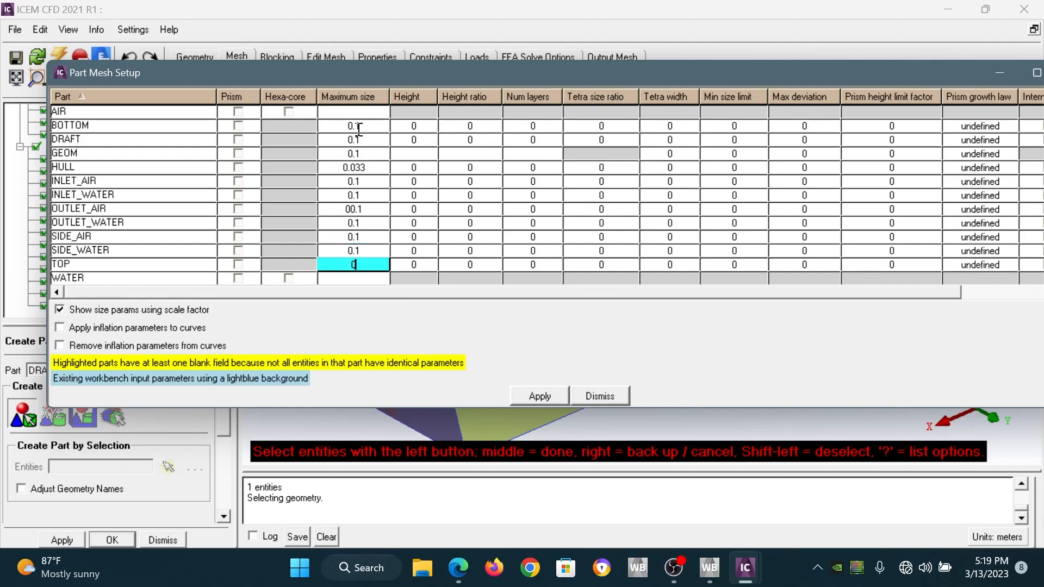
- Correct the OUTLET_AIR maximum size to 0.1, apply the part mesh parameters and close the part mesh setup
{"action": "left_click", "coordinate": [351, 213]}
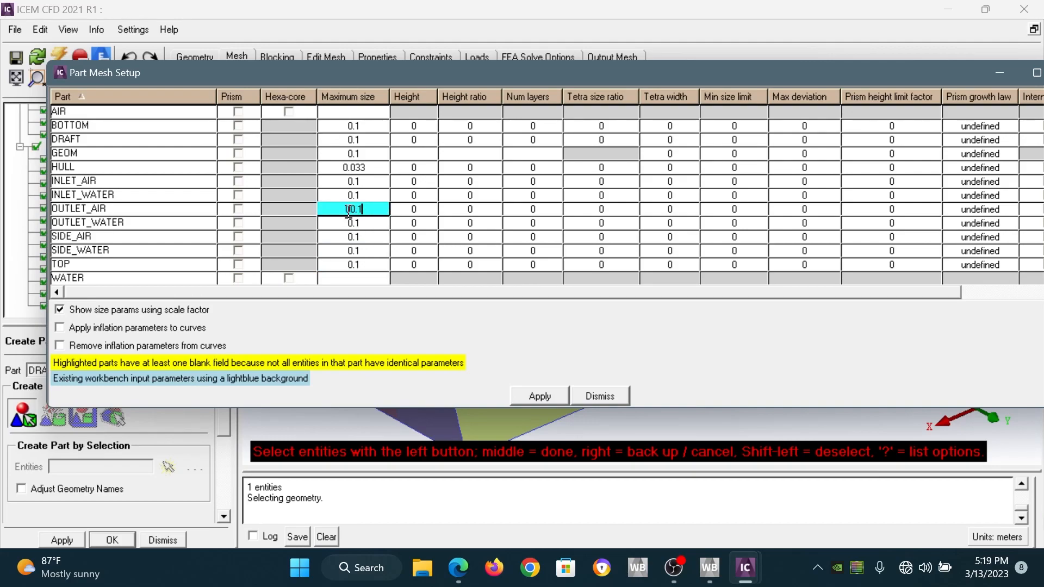
{"action": "key", "text": "BackSpace"}
{"action": "type", "text": "0"}
{"action": "left_click", "coordinate": [543, 400]}
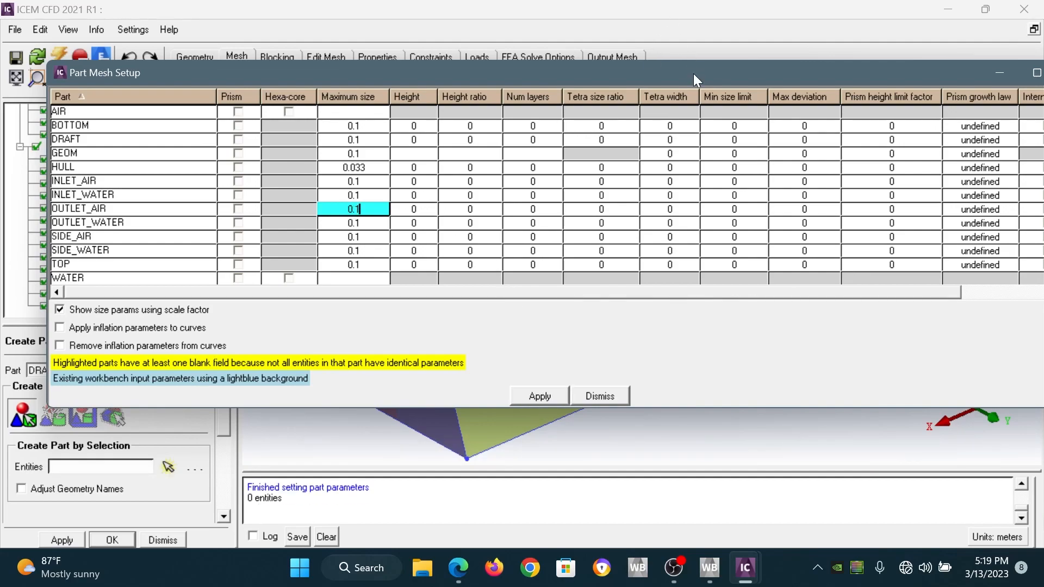
{"action": "left_click_drag", "start_coordinate": [693, 73], "coordinate": [601, 97]}
{"action": "left_click", "coordinate": [985, 98]}
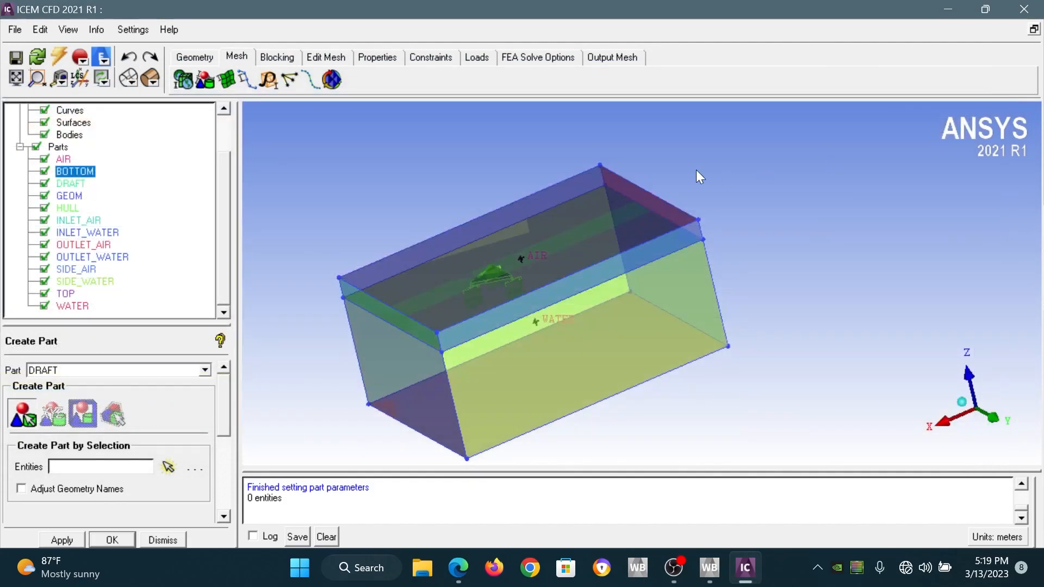
- Compute the Tetra/Mixed volume mesh with the Robust (Octree) method, without prism layers or hexa-core
{"action": "left_click", "coordinate": [333, 80]}
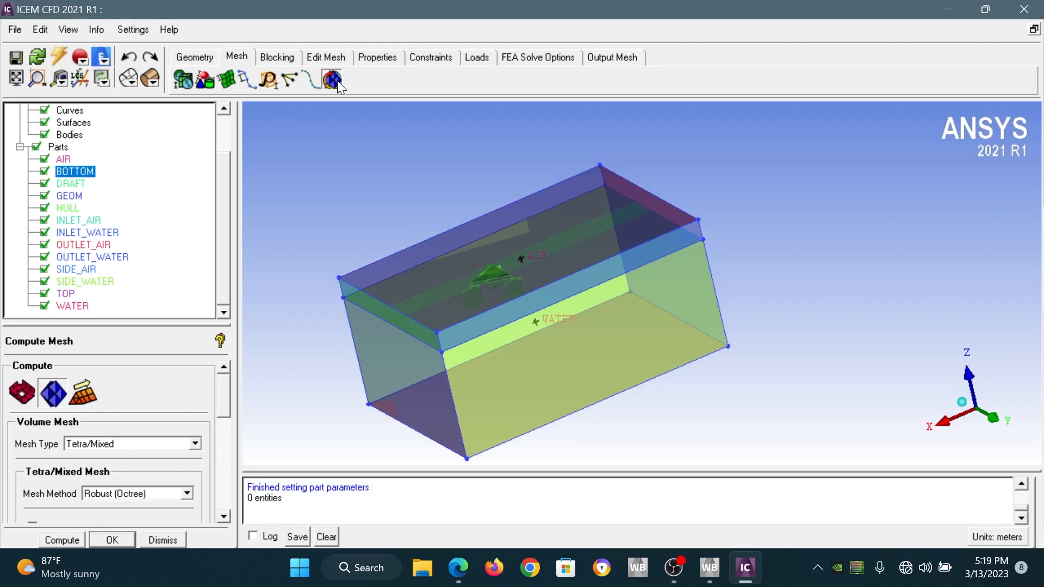
{"action": "scroll", "coordinate": [223, 382], "scroll_direction": "down", "scroll_amount": 2}
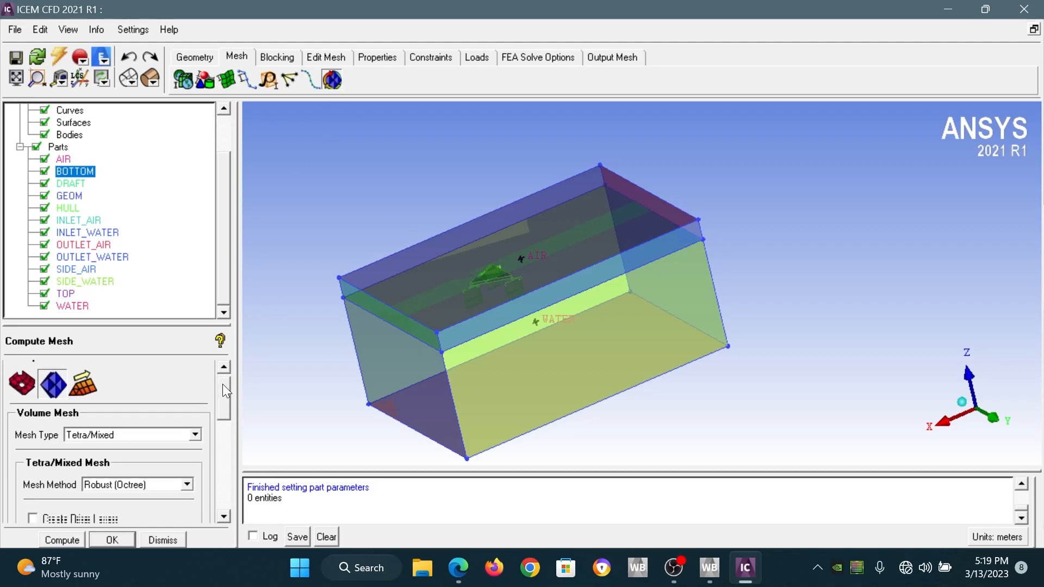
{"action": "scroll", "coordinate": [221, 422], "scroll_direction": "down", "scroll_amount": 3}
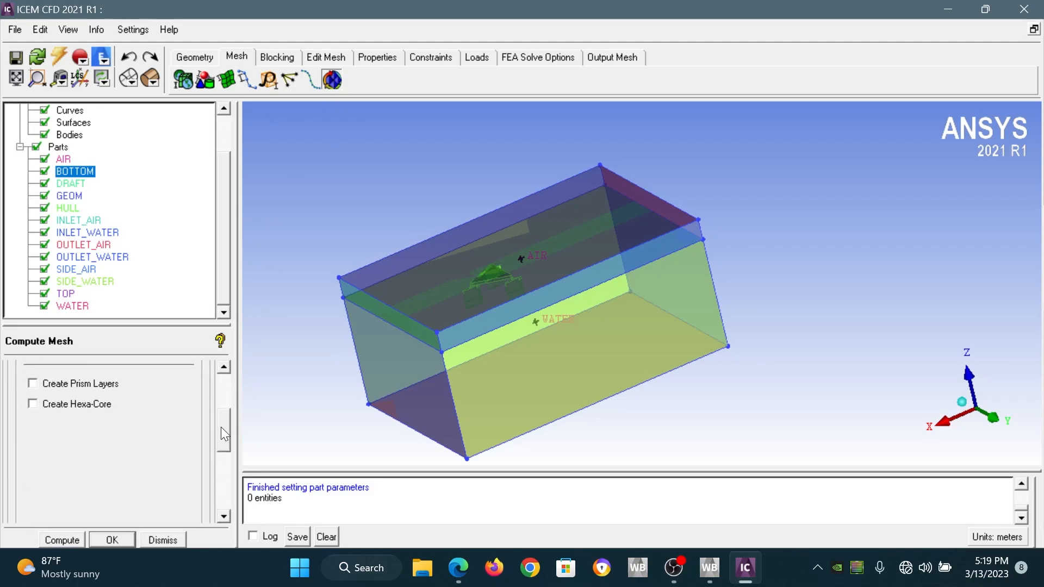
{"action": "scroll", "coordinate": [216, 479], "scroll_direction": "up", "scroll_amount": 5}
{"action": "left_click", "coordinate": [62, 539]}
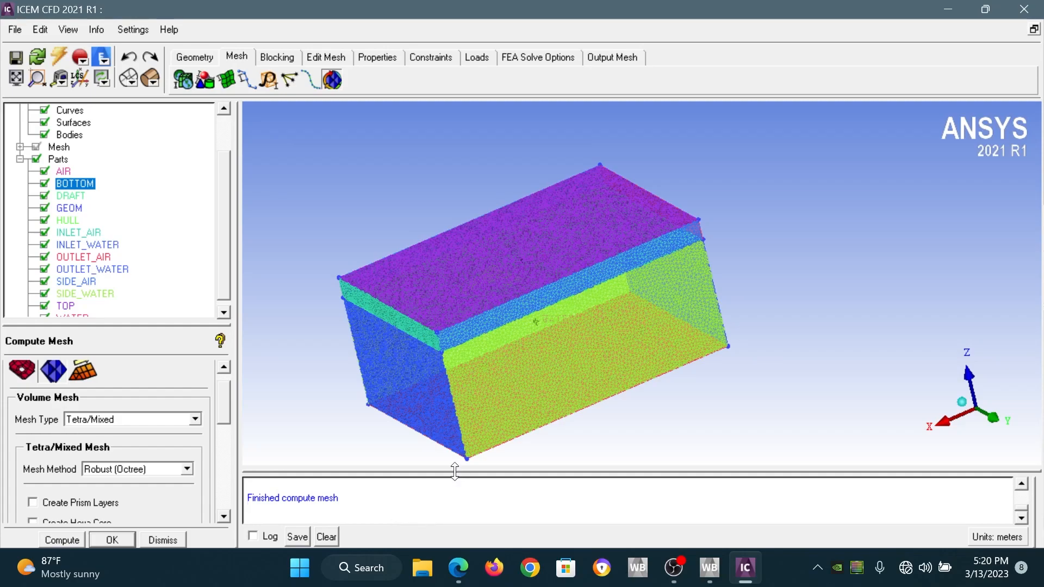
- Enlarge the message log and examine the element counts per part and the total elements and nodes of the computed mesh
{"action": "left_click_drag", "start_coordinate": [455, 471], "coordinate": [458, 356]}
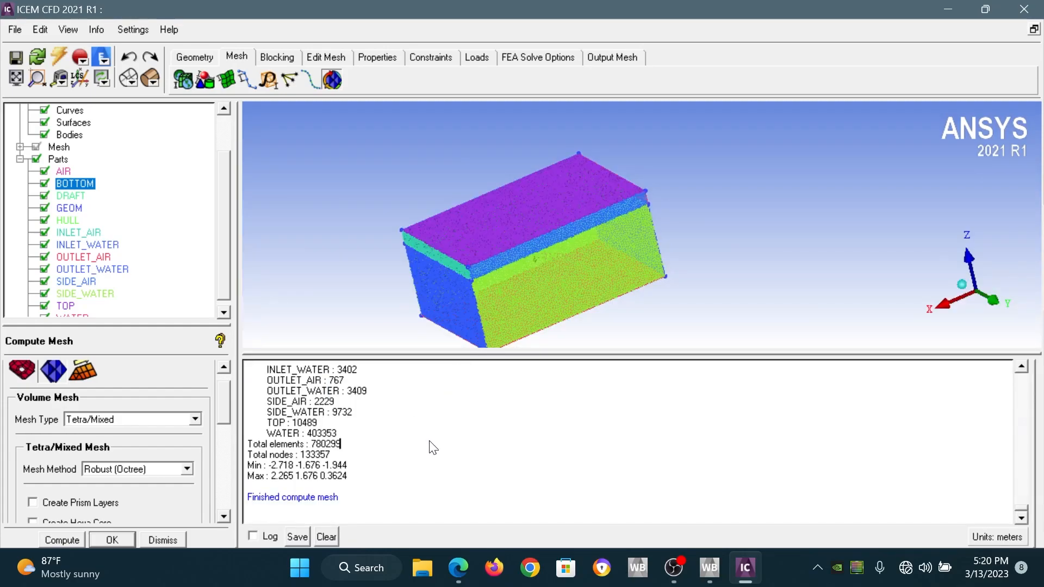
{"action": "left_click_drag", "start_coordinate": [310, 444], "coordinate": [347, 447]}
{"action": "left_click", "coordinate": [1015, 509]}
{"action": "scroll", "coordinate": [1026, 390], "scroll_direction": "up", "scroll_amount": 3}
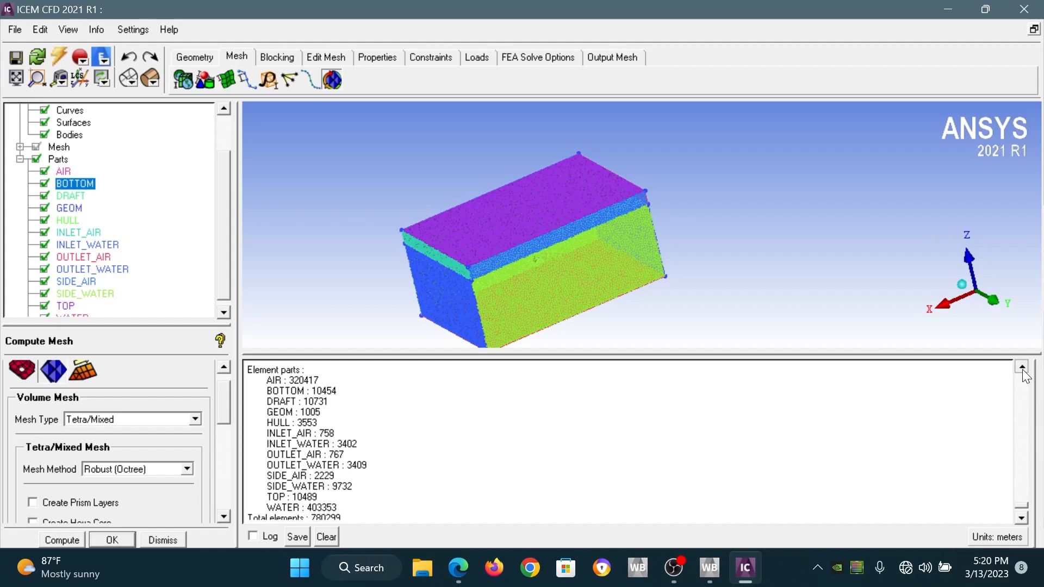
{"action": "left_click", "coordinate": [1021, 518]}
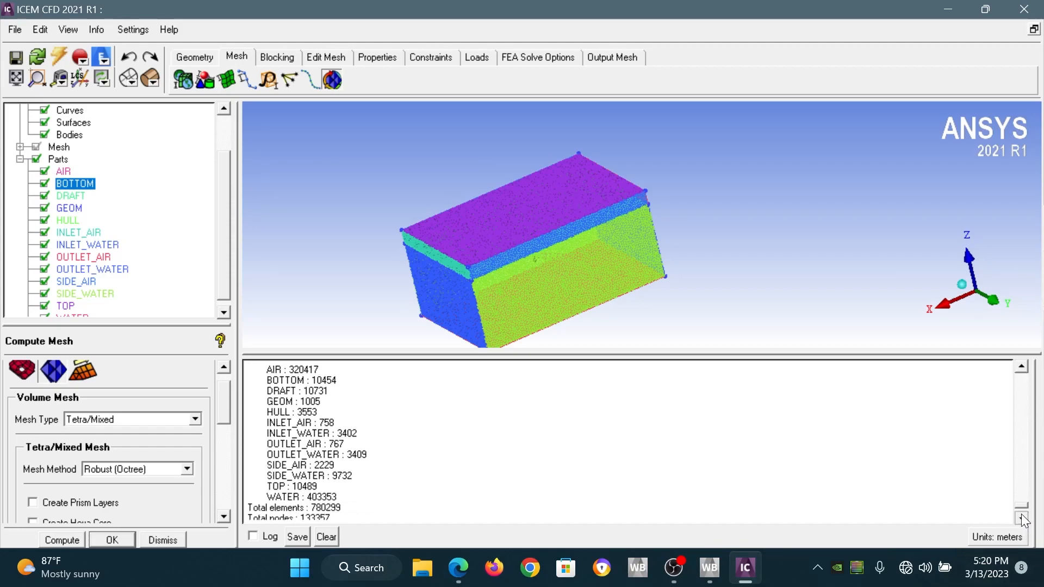
{"action": "left_click", "coordinate": [1021, 518]}
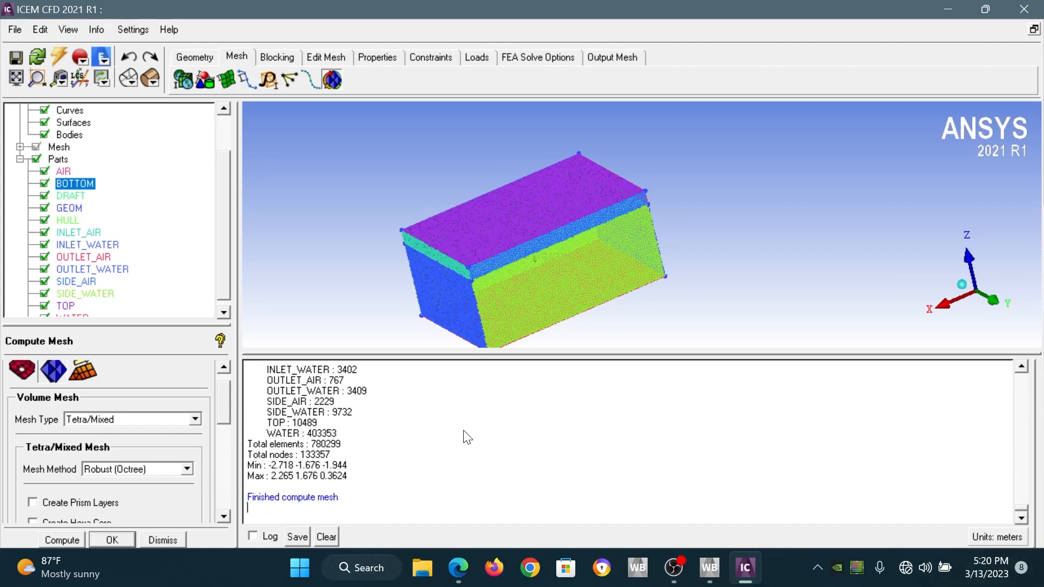
{"action": "left_click_drag", "start_coordinate": [307, 423], "coordinate": [298, 516]}
{"action": "scroll", "coordinate": [296, 467], "scroll_direction": "down", "scroll_amount": 3}
{"action": "left_click", "coordinate": [341, 477]}
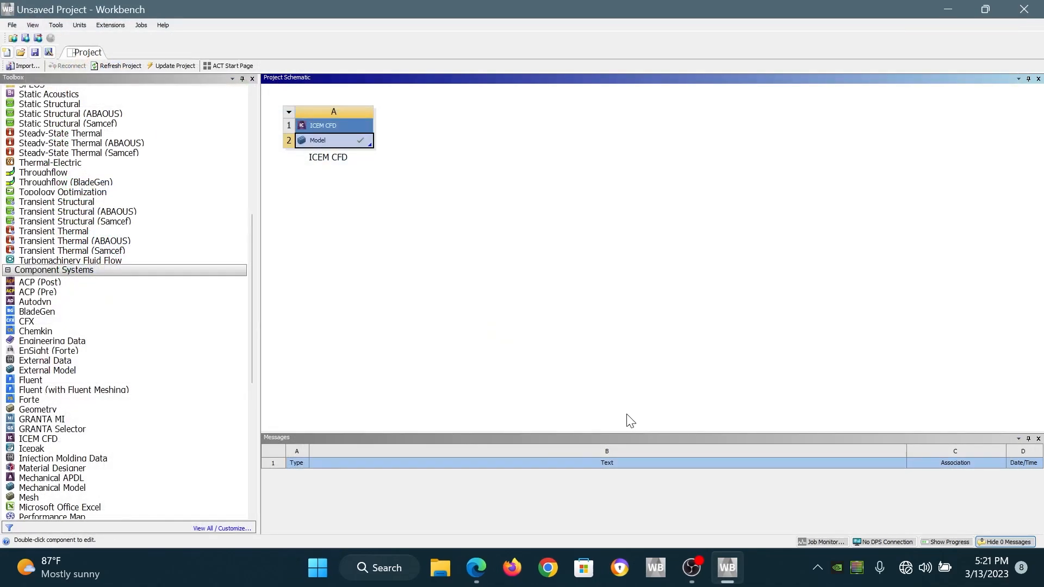
- In Workbench, add a CFX component system linked to the Model cell of the ICEM CFD system and select that Model cell
{"action": "left_click", "coordinate": [13, 326]}
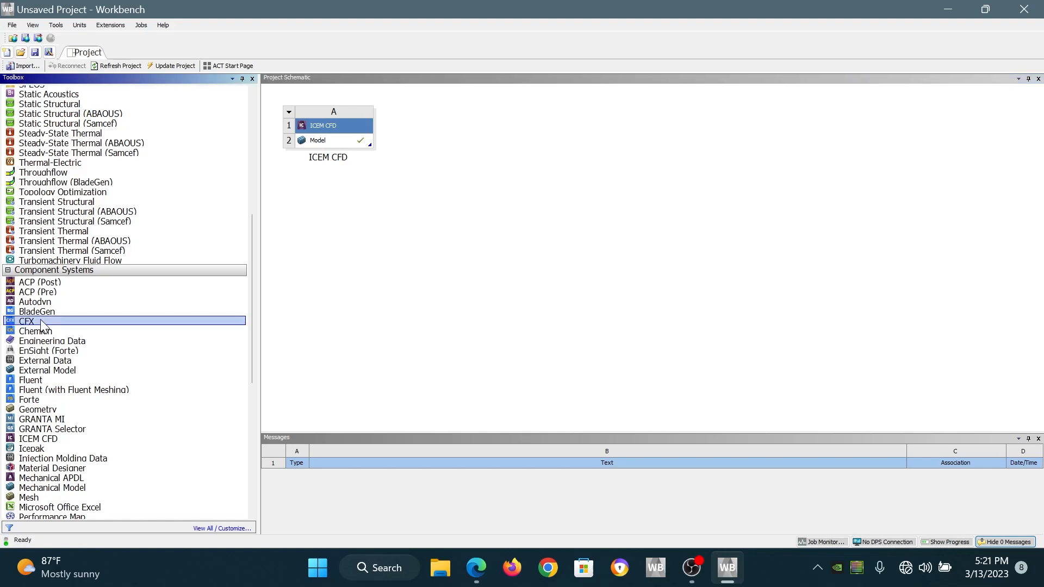
{"action": "scroll", "coordinate": [95, 386], "scroll_direction": "up", "scroll_amount": 1}
{"action": "left_click_drag", "start_coordinate": [26, 352], "coordinate": [346, 143]}
{"action": "left_click", "coordinate": [451, 137]}
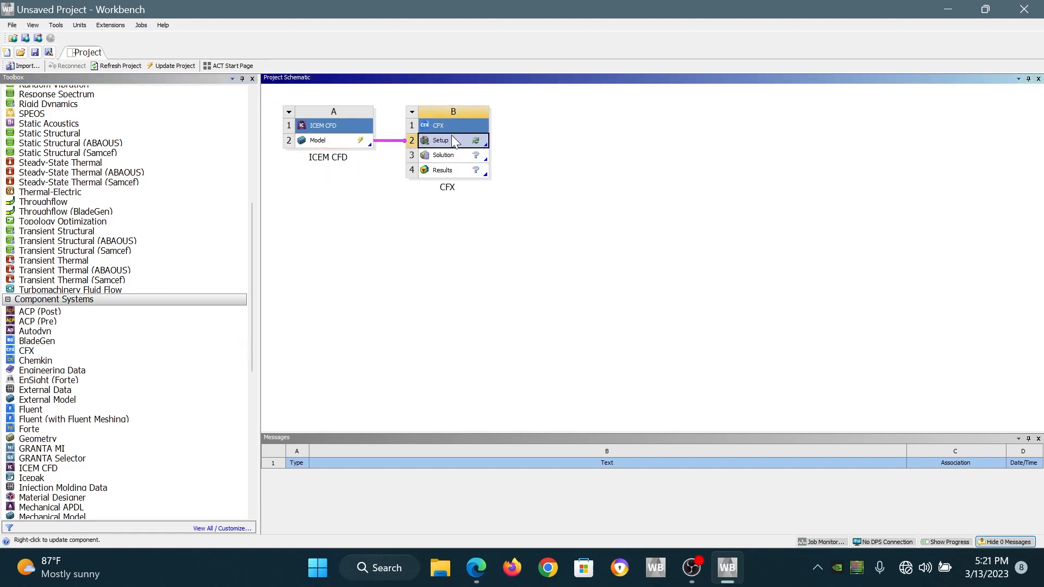
{"action": "left_click", "coordinate": [357, 144]}
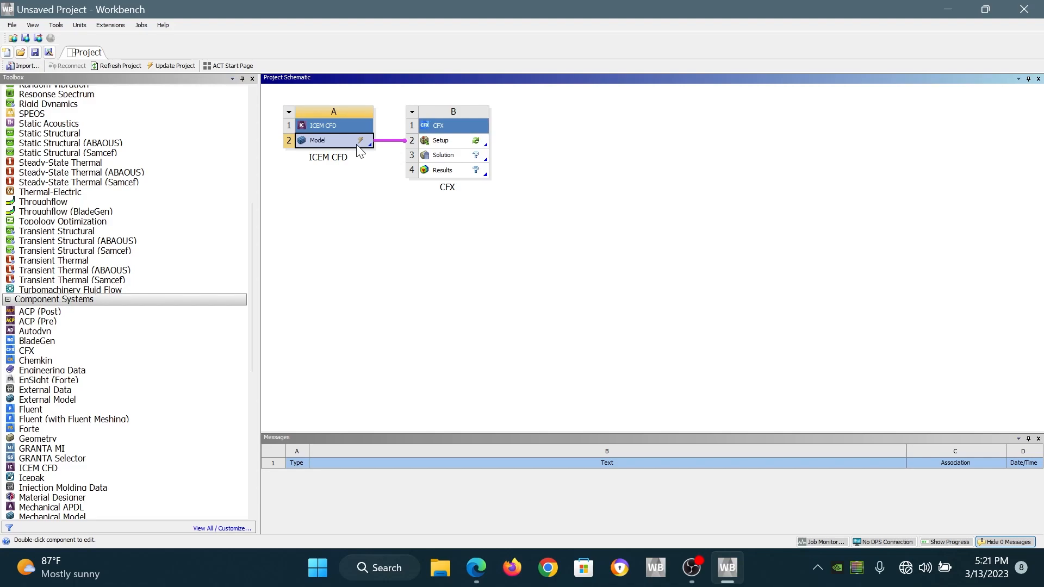
- Open the CFX system's Setup in CFX-Pre, maximize it and orient the imported mesh with the Z axis upward
{"action": "left_click", "coordinate": [443, 142]}
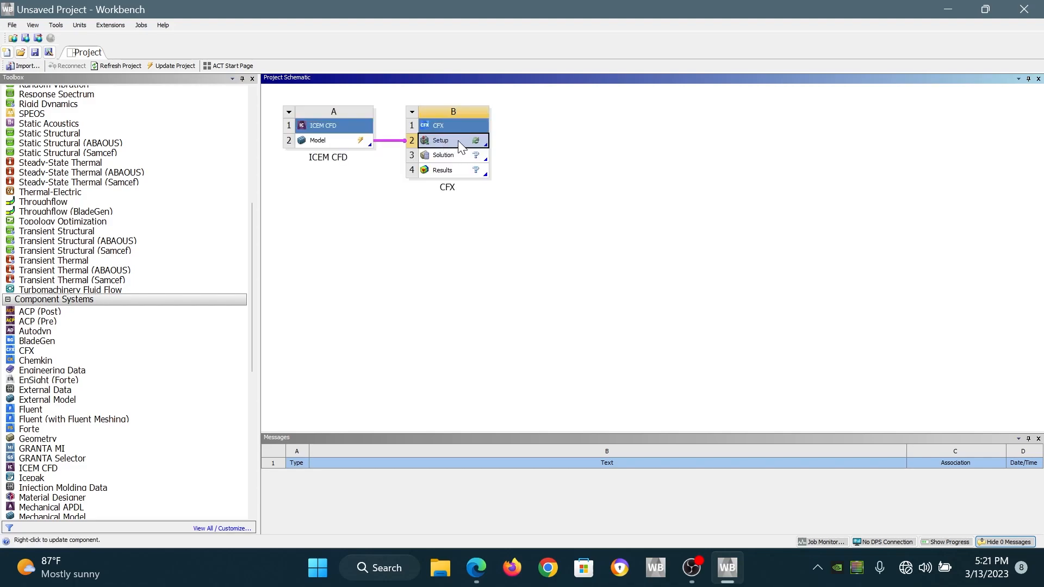
{"action": "double_click", "coordinate": [458, 140]}
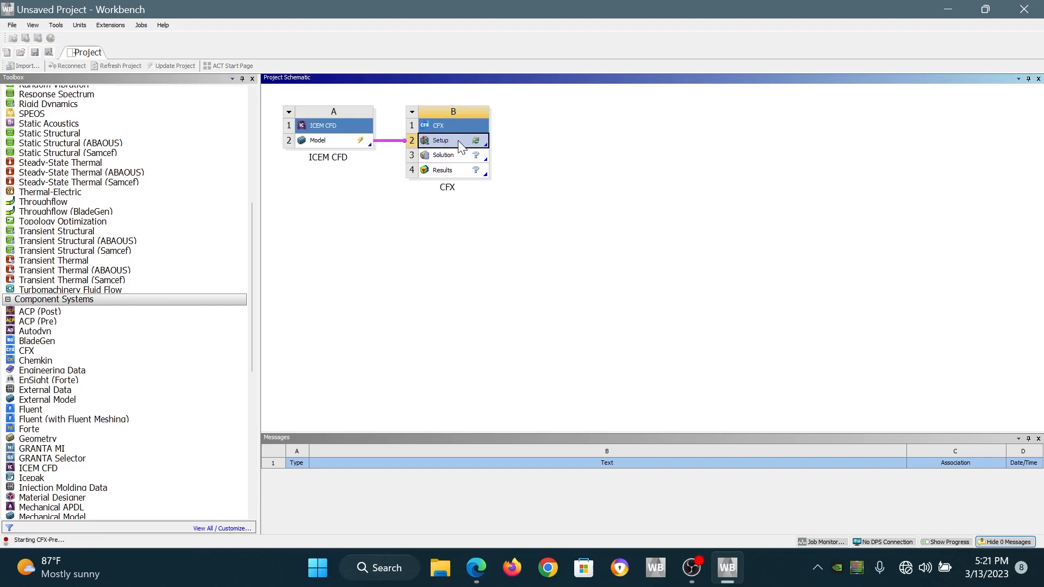
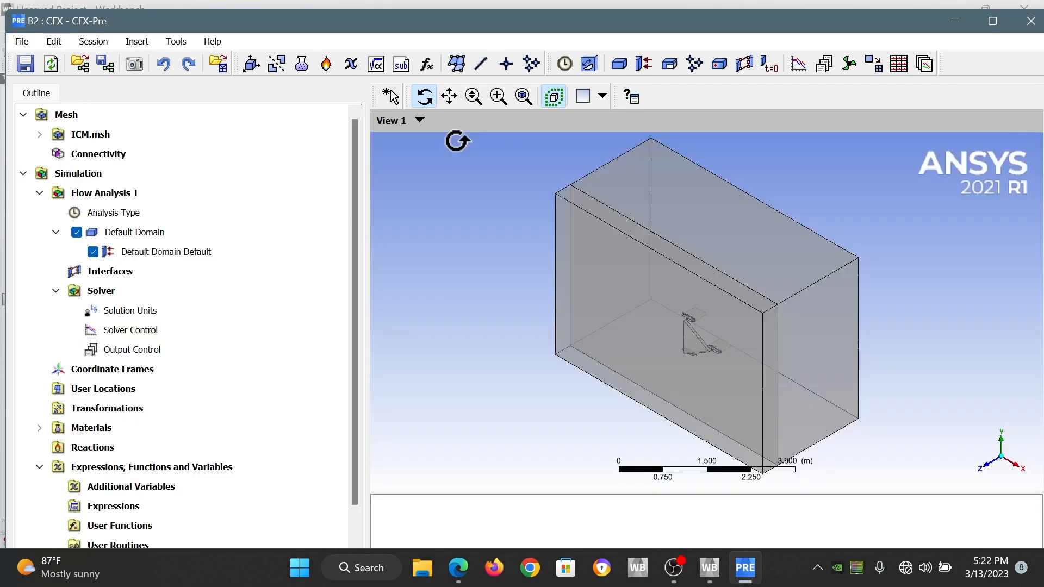
{"action": "left_click_drag", "start_coordinate": [674, 294], "coordinate": [710, 286]}
{"action": "left_click", "coordinate": [993, 21]}
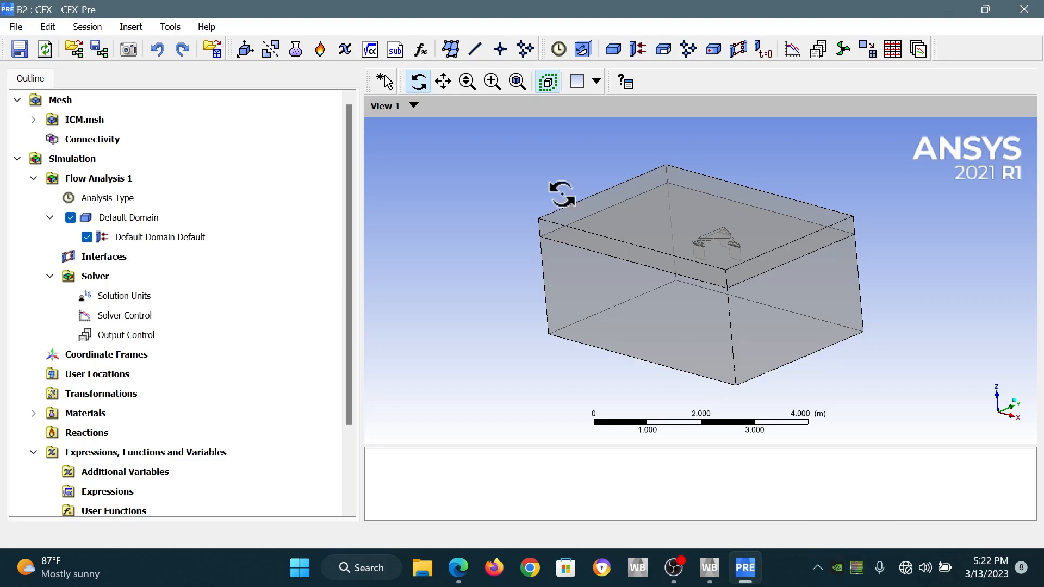
- Insert a domain named water and assign the WATER region as its location
{"action": "left_click", "coordinate": [622, 51]}
{"action": "type", "text": "water"}
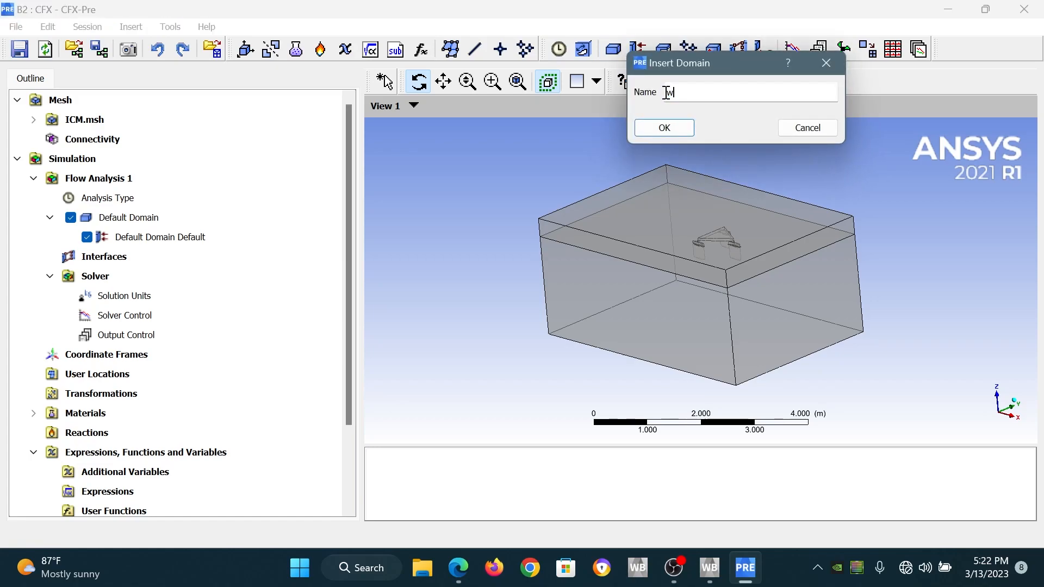
{"action": "left_click", "coordinate": [677, 126]}
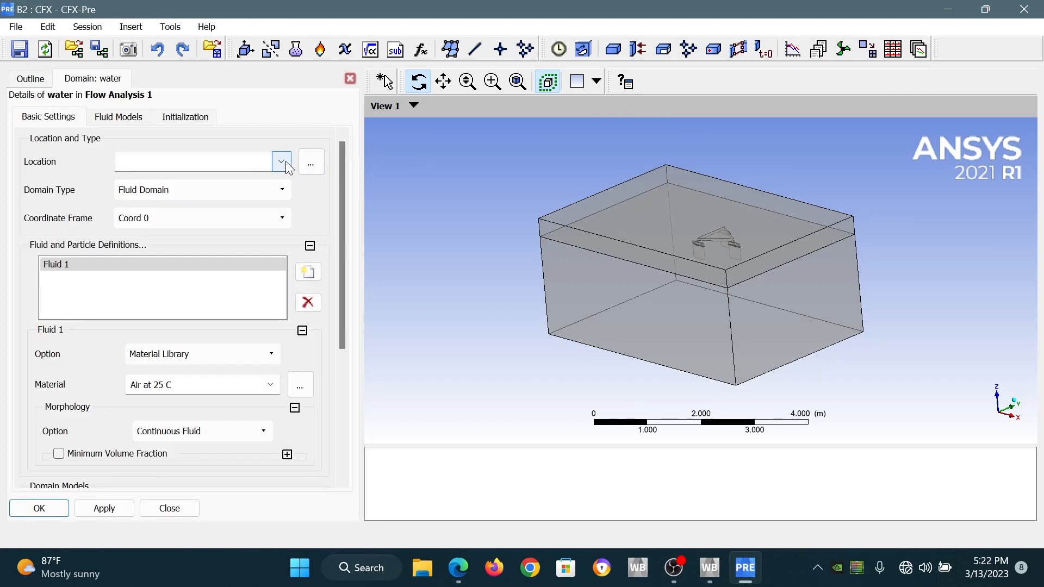
{"action": "left_click", "coordinate": [281, 162]}
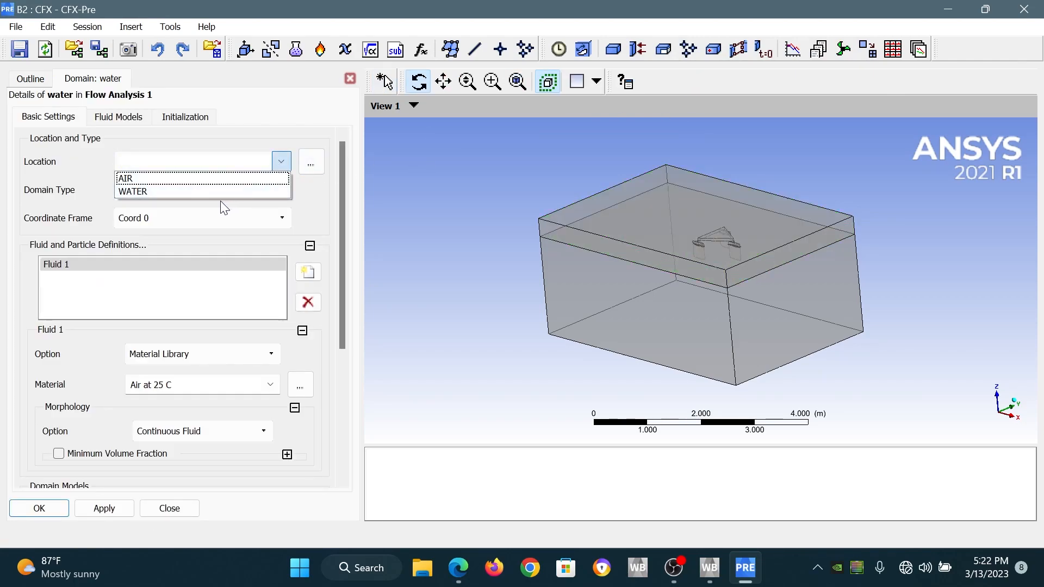
{"action": "left_click", "coordinate": [204, 192]}
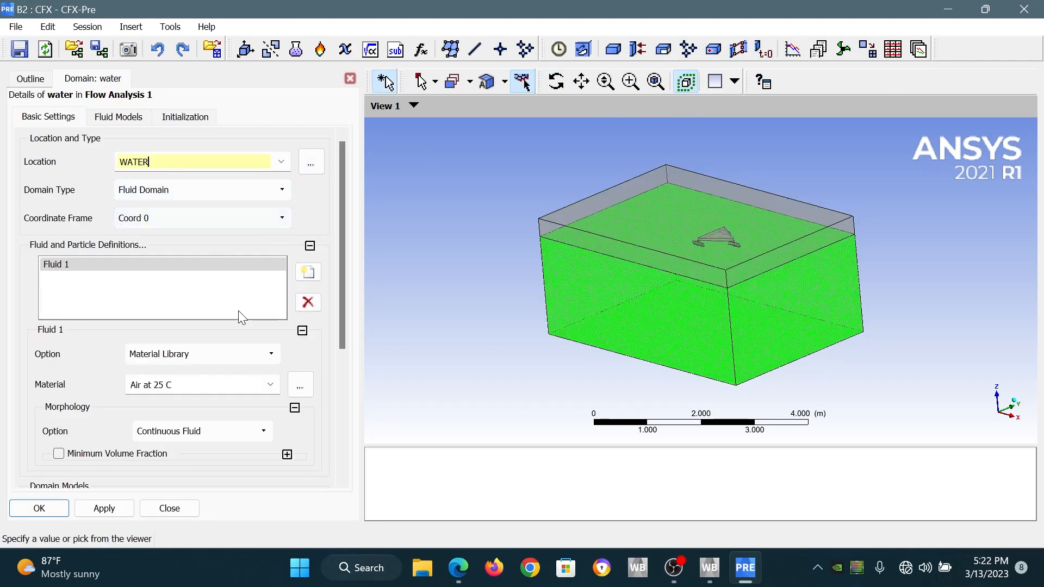
- Add a fluid definition named water to the water domain and set its material to Water
{"action": "left_click", "coordinate": [308, 272]}
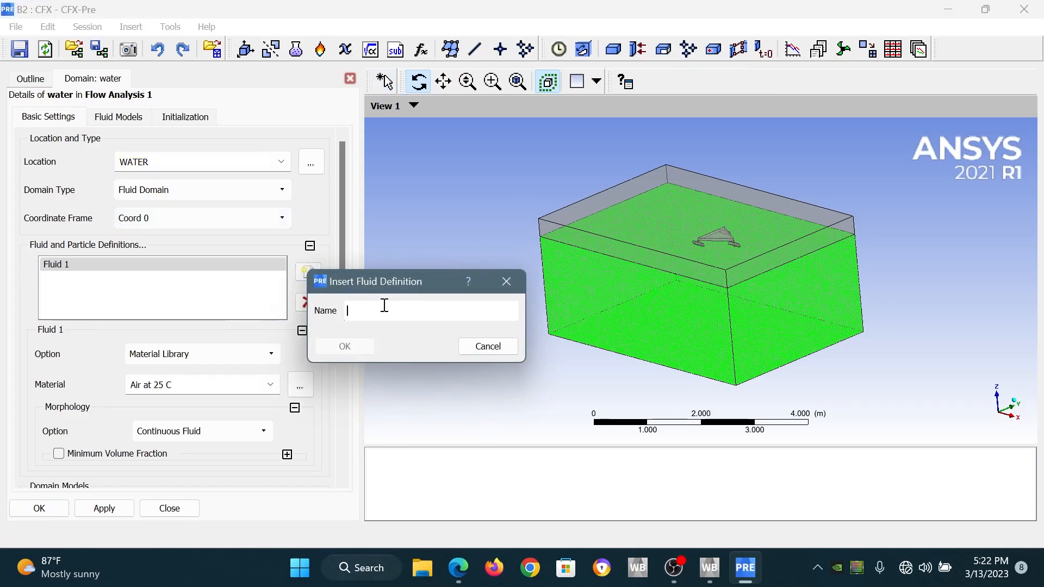
{"action": "type", "text": "water"}
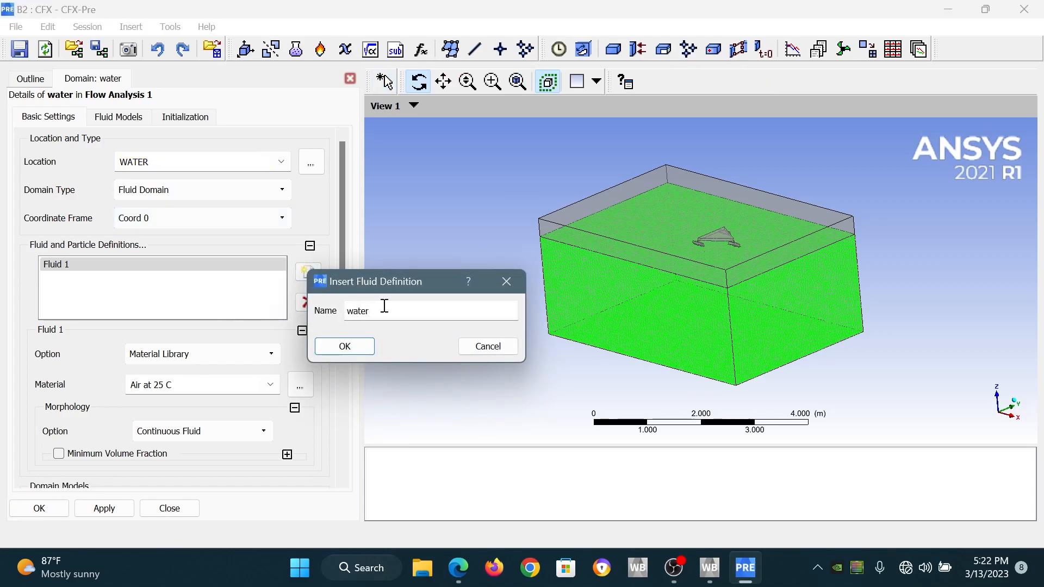
{"action": "key", "text": "Return"}
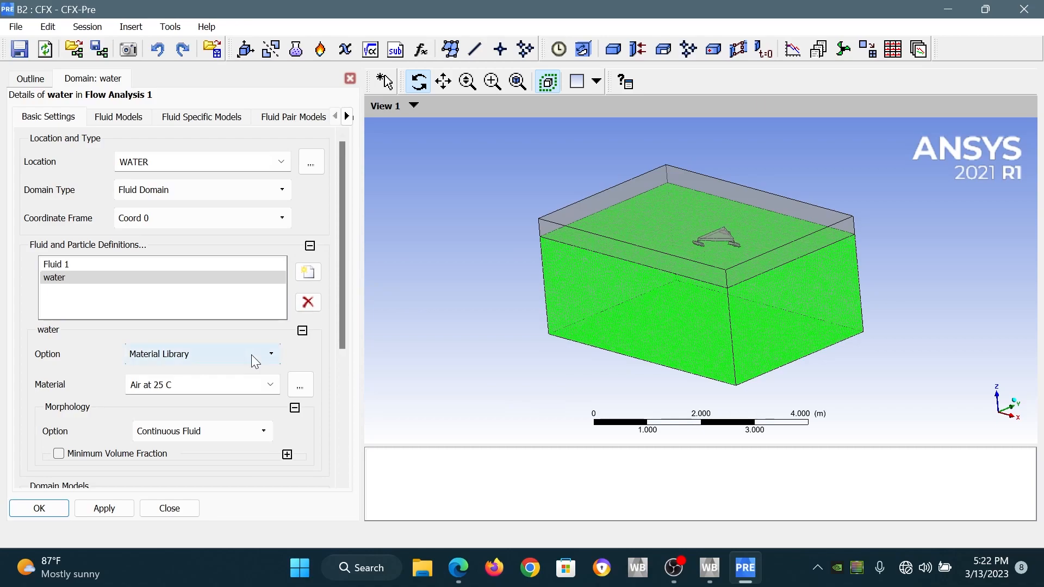
{"action": "left_click", "coordinate": [270, 384]}
{"action": "left_click", "coordinate": [206, 429]}
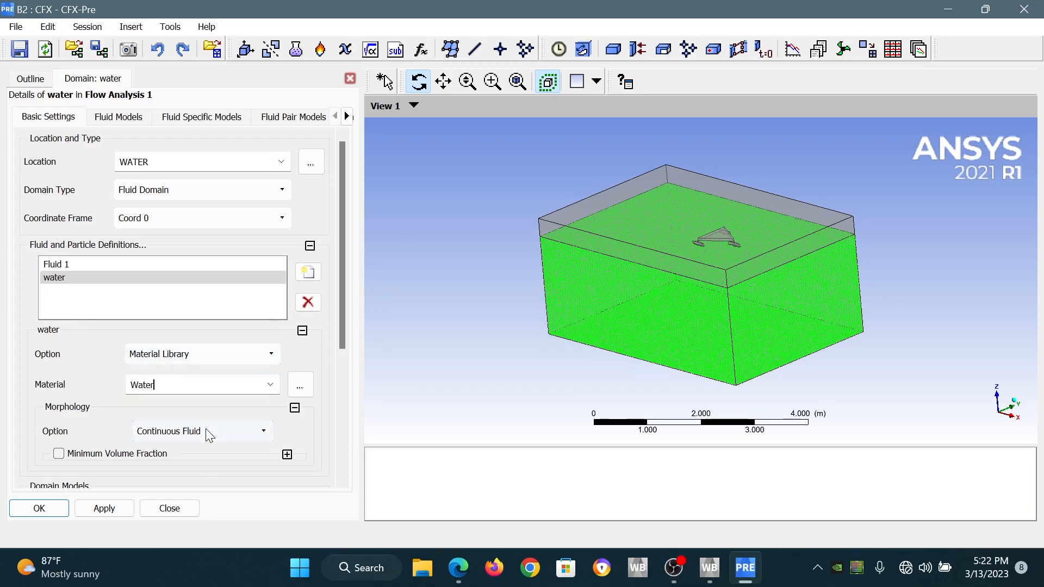
- Look through the rest of the water domain's basic settings and open its fluid model settings
{"action": "scroll", "coordinate": [100, 397], "scroll_direction": "down", "scroll_amount": 2}
{"action": "scroll", "coordinate": [100, 397], "scroll_direction": "down", "scroll_amount": 2}
{"action": "scroll", "coordinate": [87, 204], "scroll_direction": "up", "scroll_amount": 4}
{"action": "left_click", "coordinate": [118, 117]}
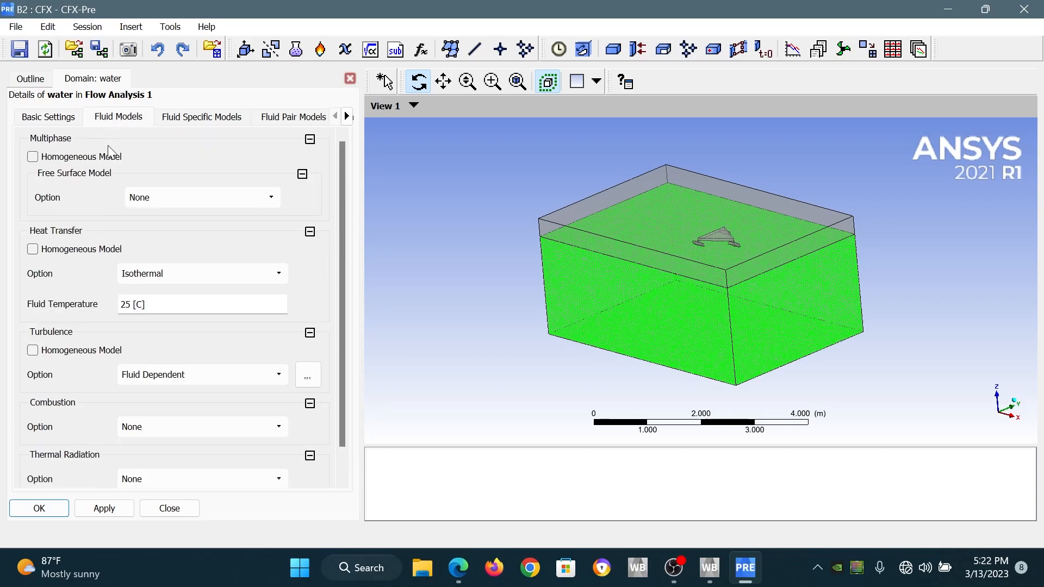
- Review the water domain's basic settings and accept the domain definition
{"action": "left_click", "coordinate": [169, 119]}
{"action": "left_click", "coordinate": [44, 119]}
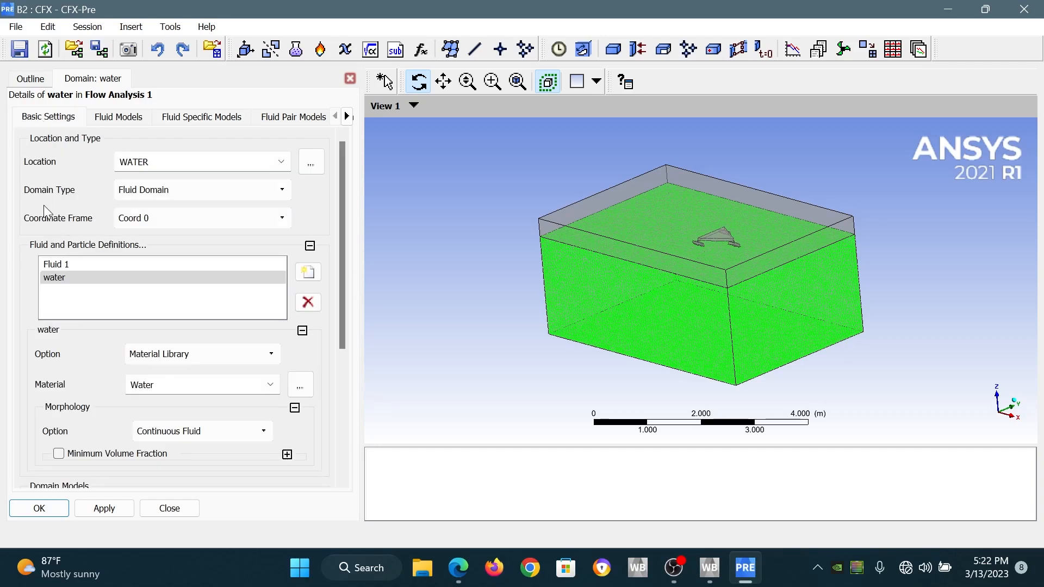
{"action": "left_click", "coordinate": [46, 509]}
- Create a new domain named "air" and set its location to AIR
{"action": "left_click", "coordinate": [613, 49]}
{"action": "type", "text": "air"}
{"action": "key", "text": "Return"}
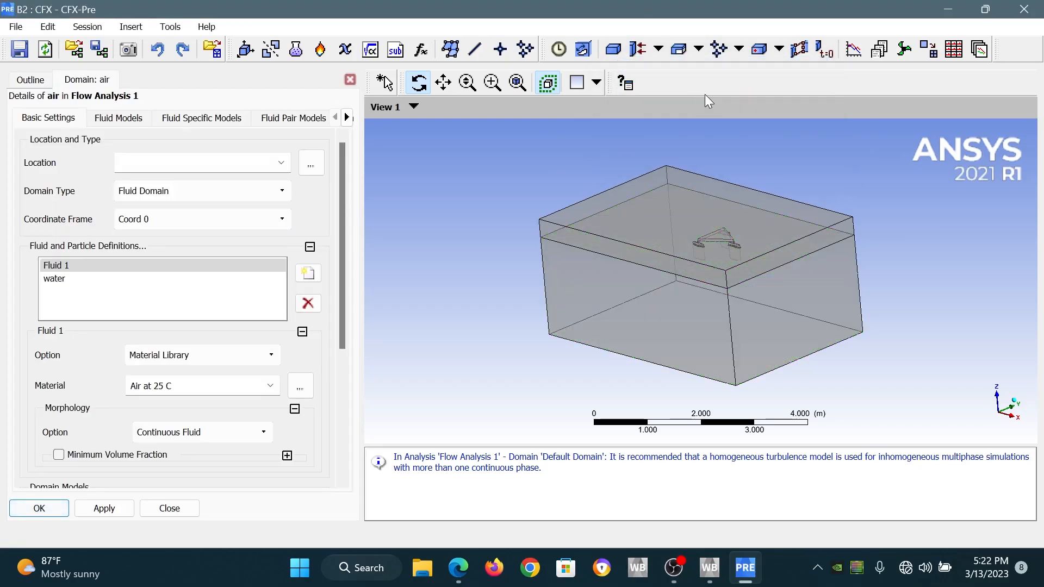
{"action": "left_click", "coordinate": [282, 164]}
{"action": "left_click", "coordinate": [247, 180]}
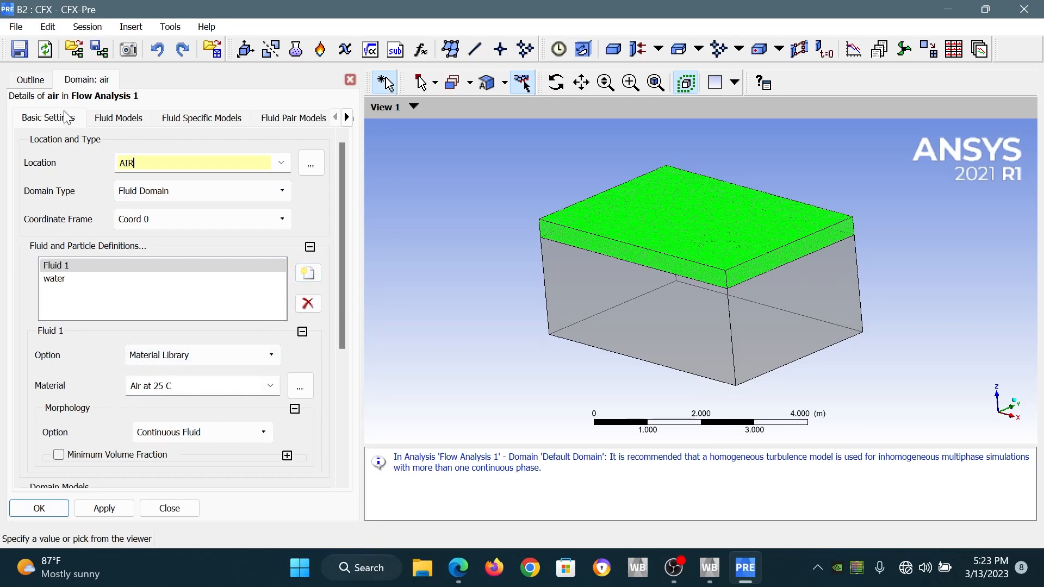
- Enable the homogeneous model for the air domain's multiphase and heat transfer, choose Shear Stress Transport turbulence, and accept the domain
{"action": "scroll", "coordinate": [112, 337], "scroll_direction": "down", "scroll_amount": 3}
{"action": "left_click", "coordinate": [121, 125]}
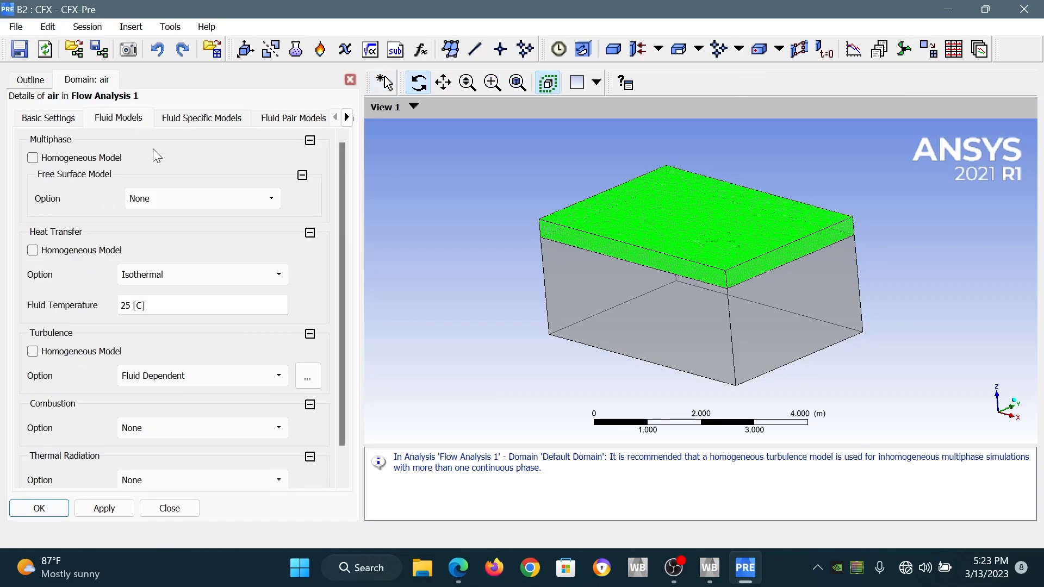
{"action": "left_click", "coordinate": [33, 157]}
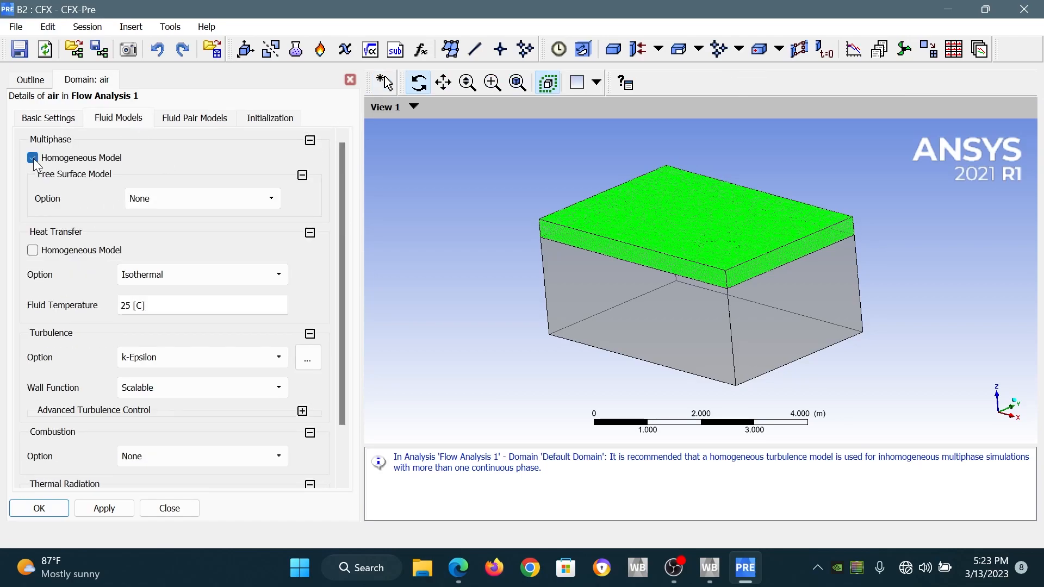
{"action": "left_click", "coordinate": [32, 250]}
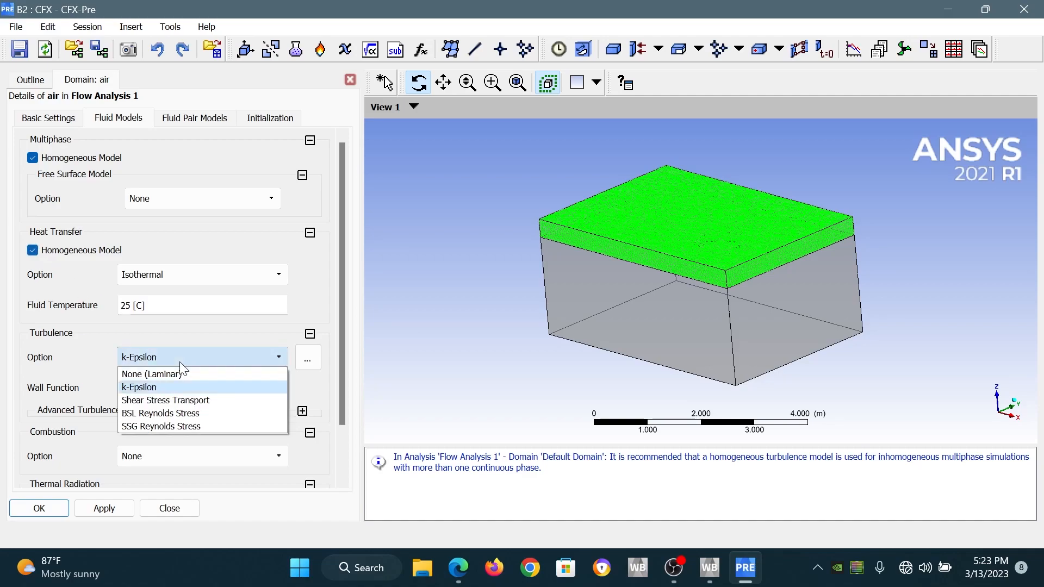
{"action": "left_click", "coordinate": [214, 399]}
{"action": "left_click", "coordinate": [47, 508]}
- Insert a boundary named "inlet water" in the water domain
{"action": "left_click", "coordinate": [154, 239]}
{"action": "left_click", "coordinate": [117, 219]}
{"action": "left_click", "coordinate": [127, 278]}
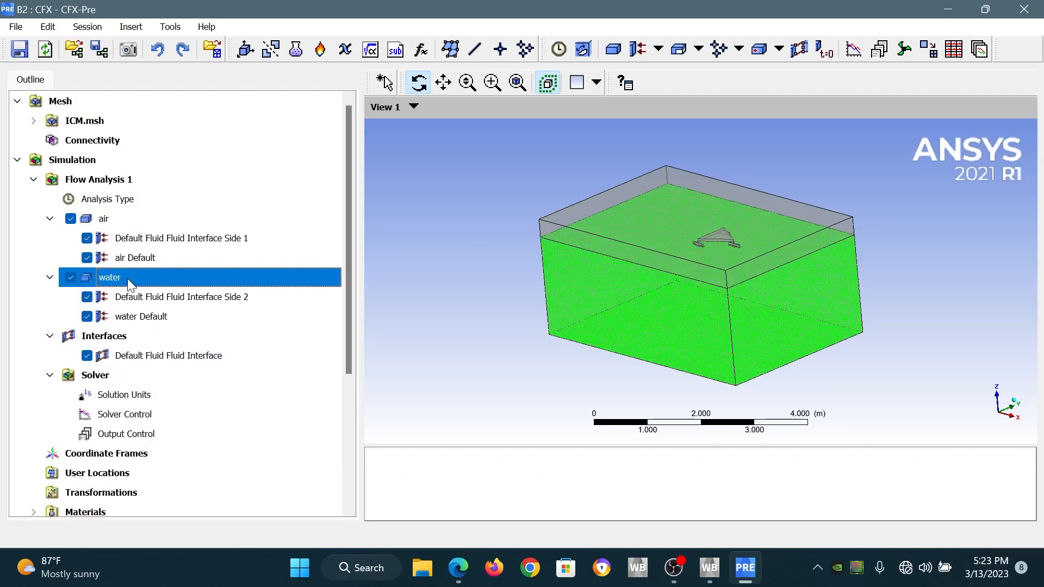
{"action": "right_click", "coordinate": [127, 278]}
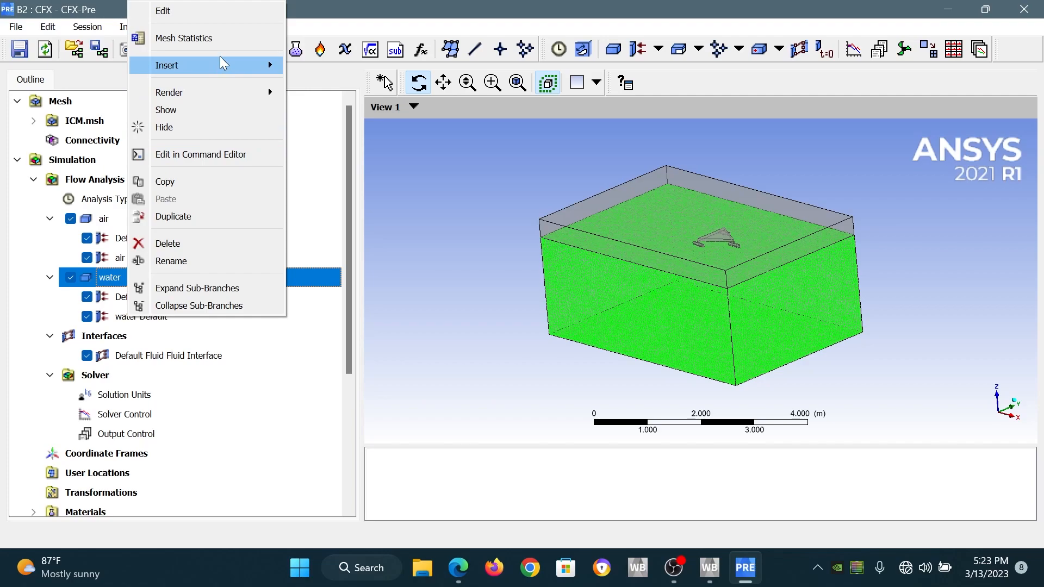
{"action": "mouse_move", "coordinate": [220, 61]}
{"action": "left_click", "coordinate": [325, 66]}
{"action": "type", "text": "inlet water"}
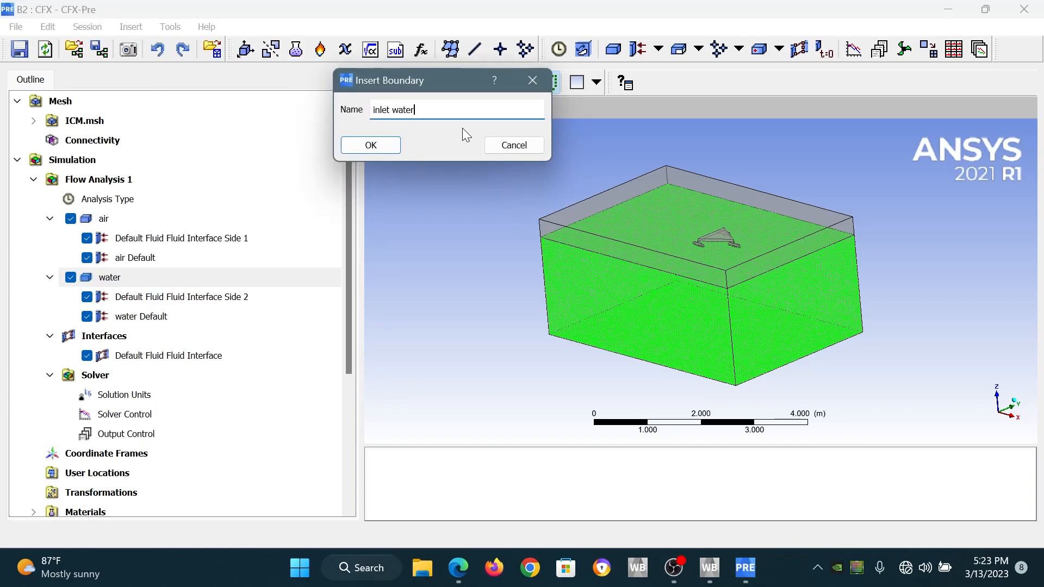
{"action": "key", "text": "Return"}
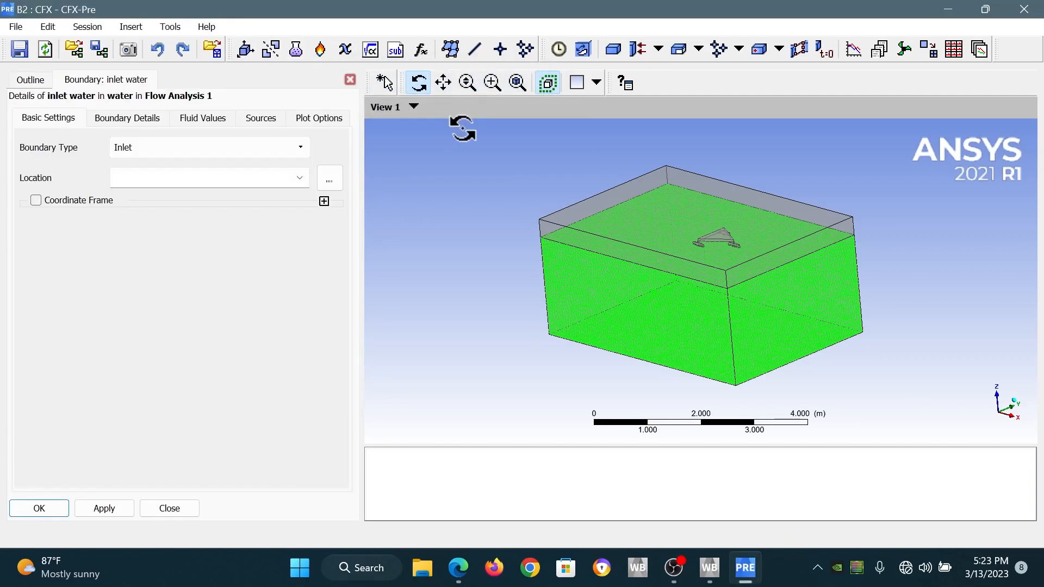
- Set the inlet water boundary's type to Inlet and its location to INLET_WATER
{"action": "left_click", "coordinate": [303, 151]}
{"action": "left_click", "coordinate": [251, 165]}
{"action": "left_click", "coordinate": [301, 178]}
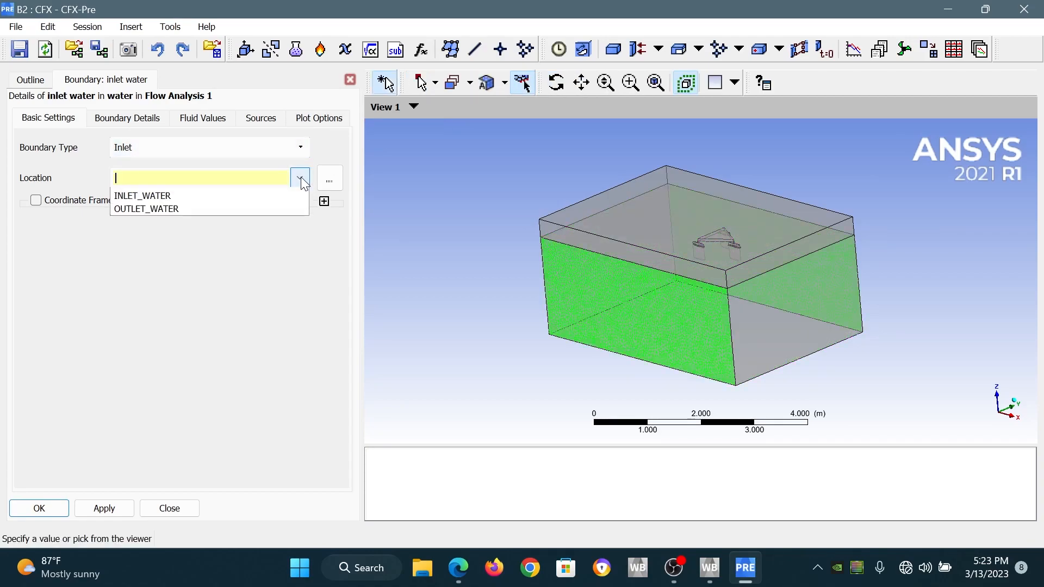
{"action": "left_click", "coordinate": [276, 220]}
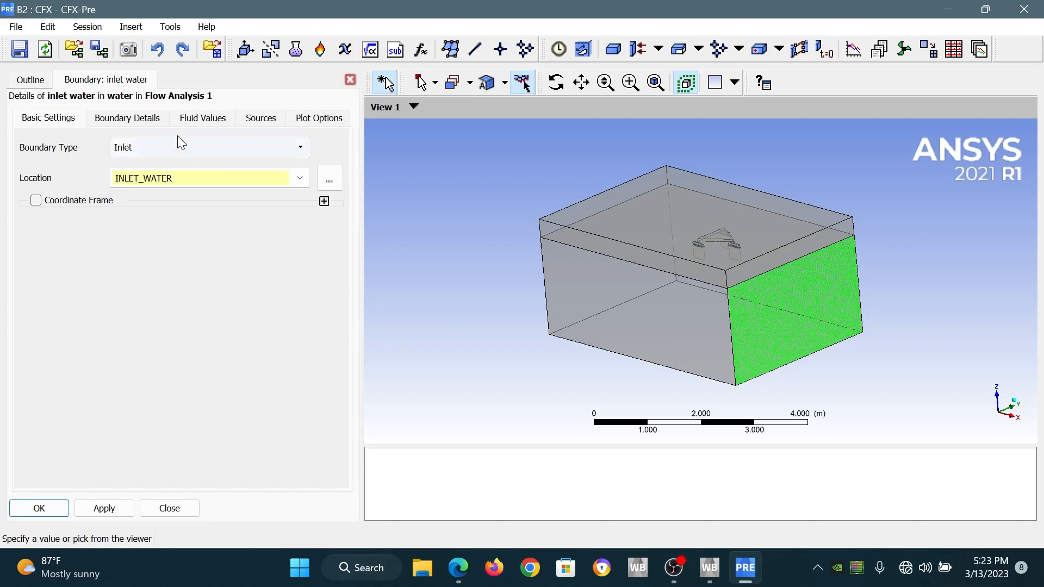
- Set the inlet water boundary's normal speed to 0.6 m s^-1 with Medium (Intensity = 5%) turbulence
{"action": "left_click", "coordinate": [127, 119]}
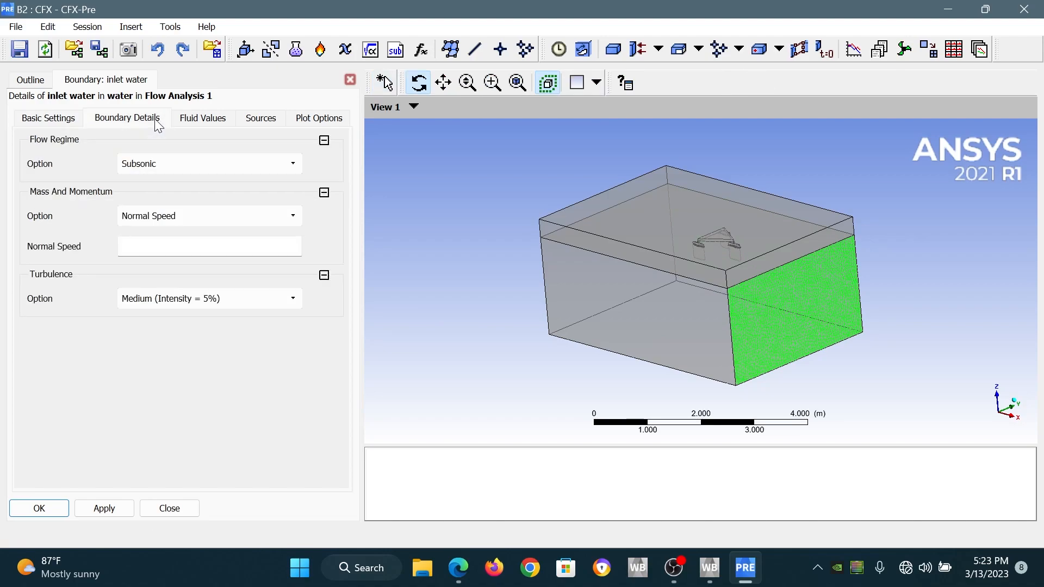
{"action": "left_click", "coordinate": [185, 250]}
{"action": "type", "text": "0.6"}
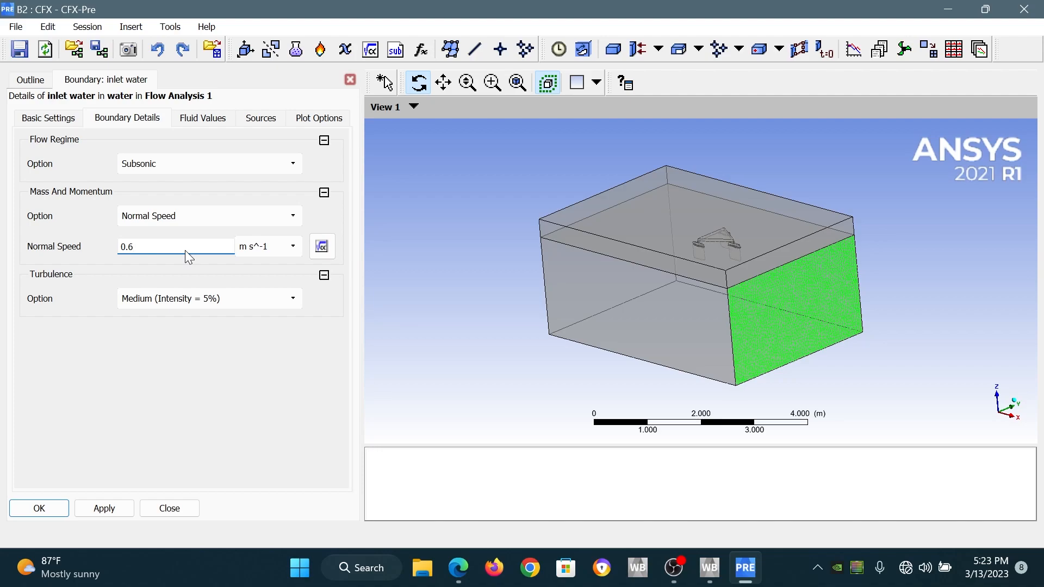
{"action": "left_click", "coordinate": [199, 277]}
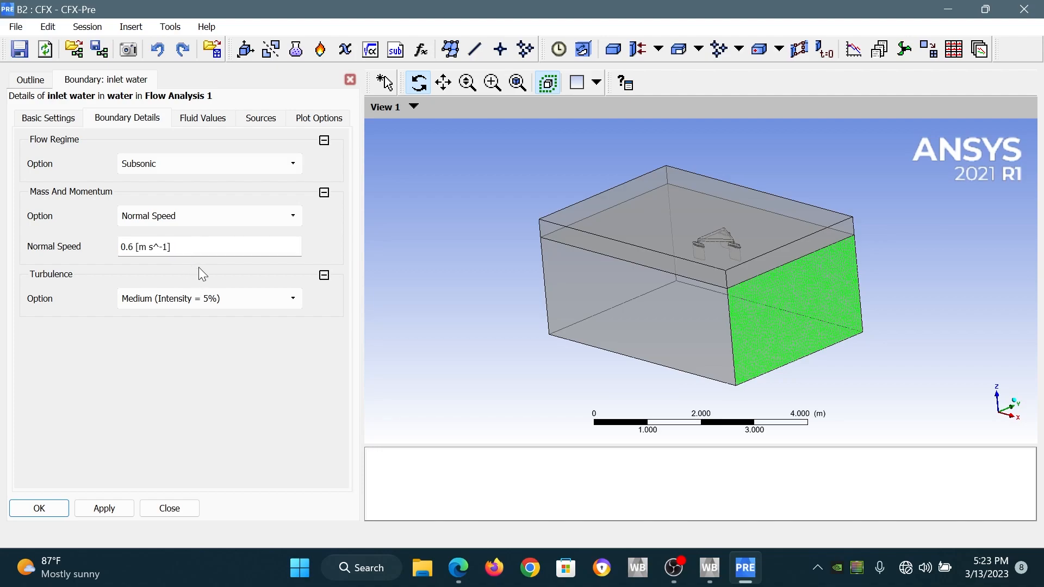
{"action": "left_click", "coordinate": [262, 302]}
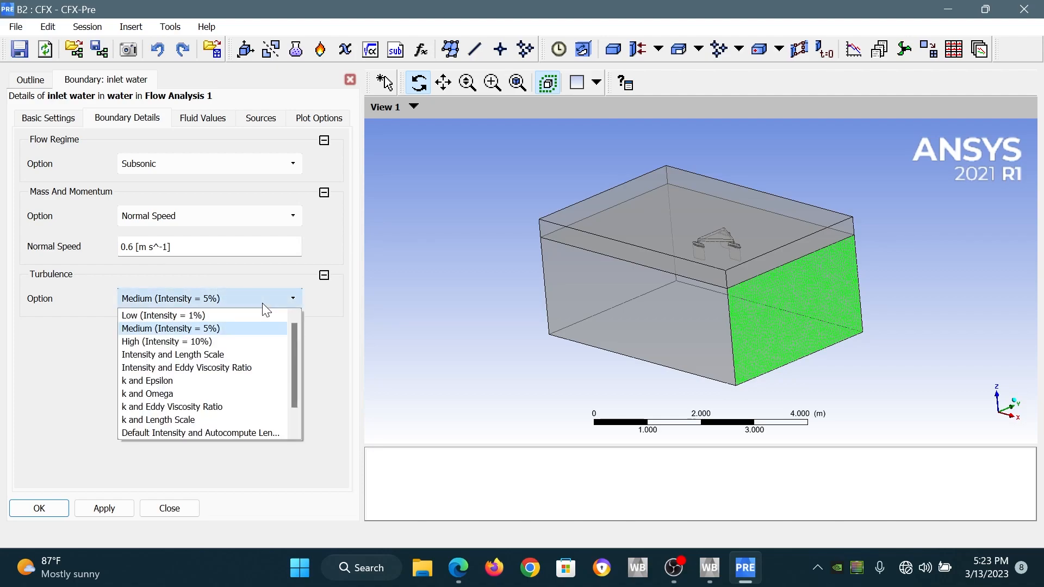
{"action": "left_click", "coordinate": [277, 327]}
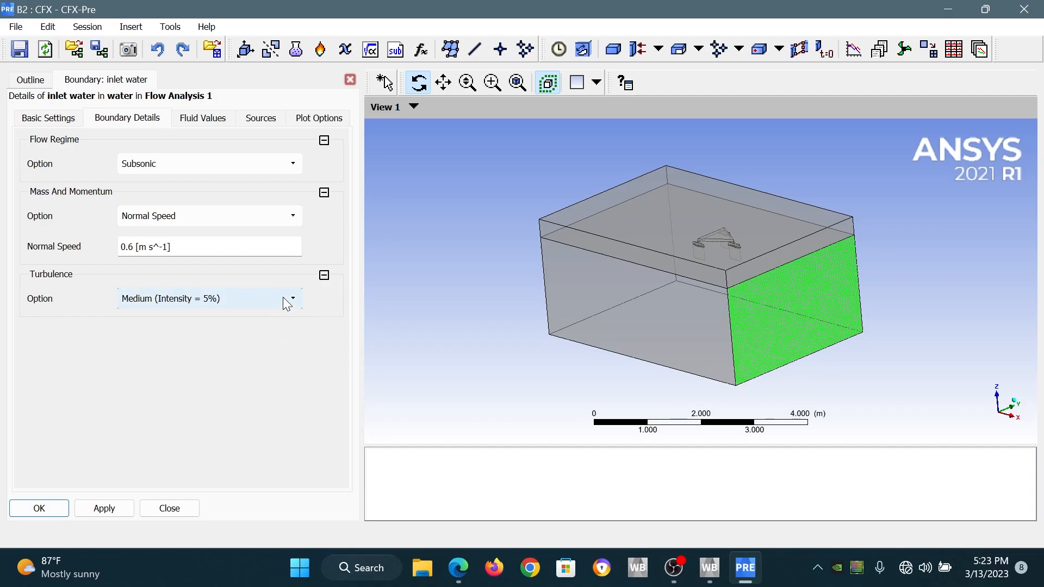
{"action": "left_click", "coordinate": [288, 304]}
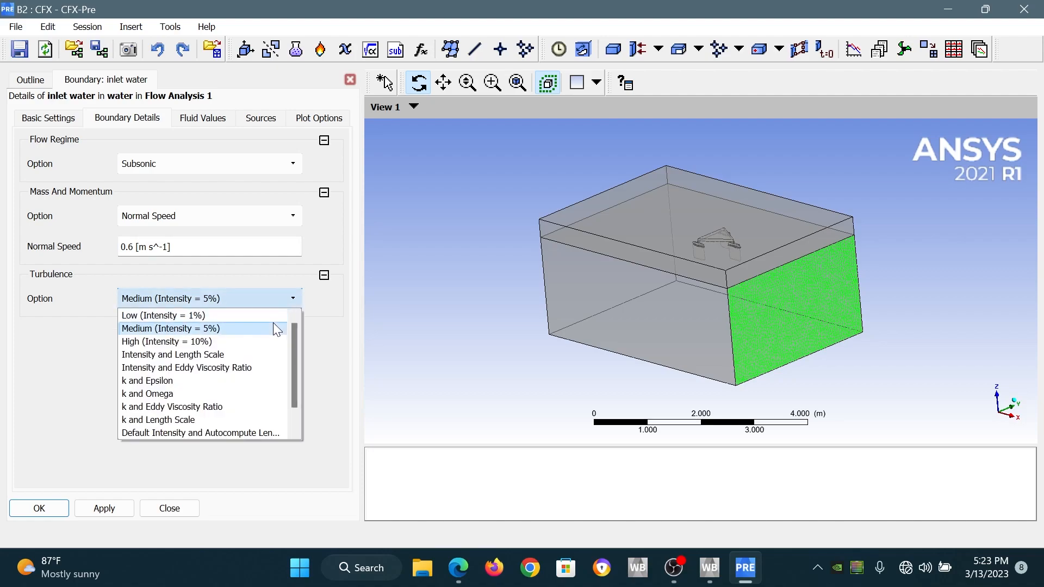
{"action": "left_click", "coordinate": [273, 323]}
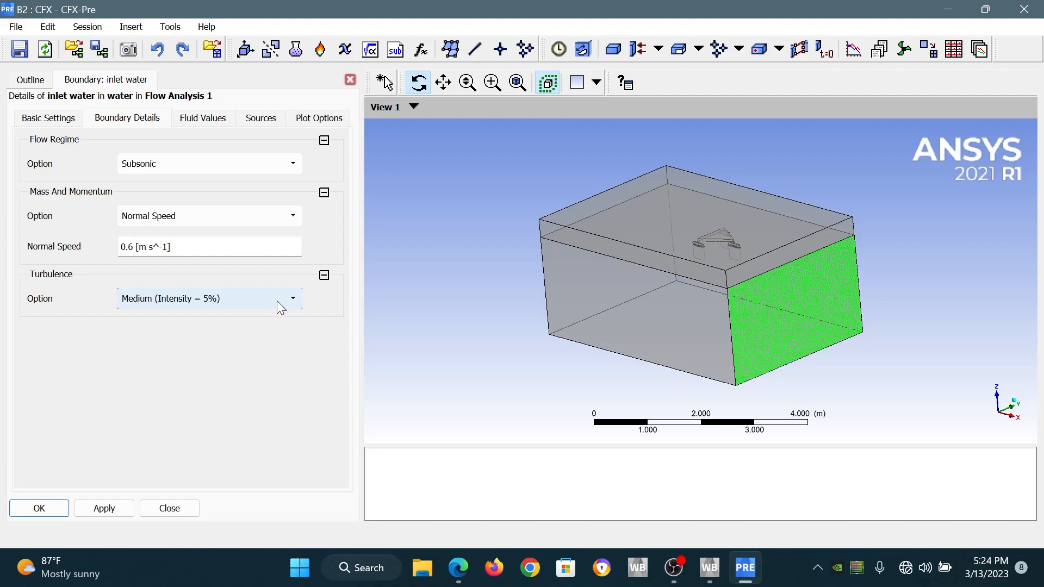
- Set the inlet's volume fractions to 0 for Fluid 1 and 1 for water, and accept the boundary
{"action": "left_click", "coordinate": [223, 121]}
{"action": "left_click", "coordinate": [156, 158]}
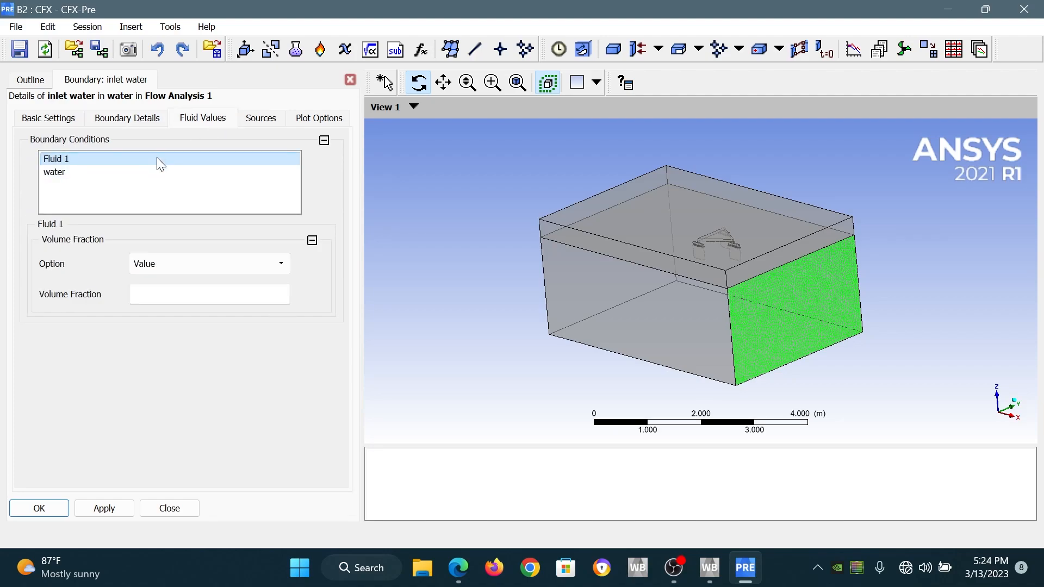
{"action": "left_click", "coordinate": [199, 266]}
{"action": "left_click", "coordinate": [199, 266]}
{"action": "left_click", "coordinate": [197, 303]}
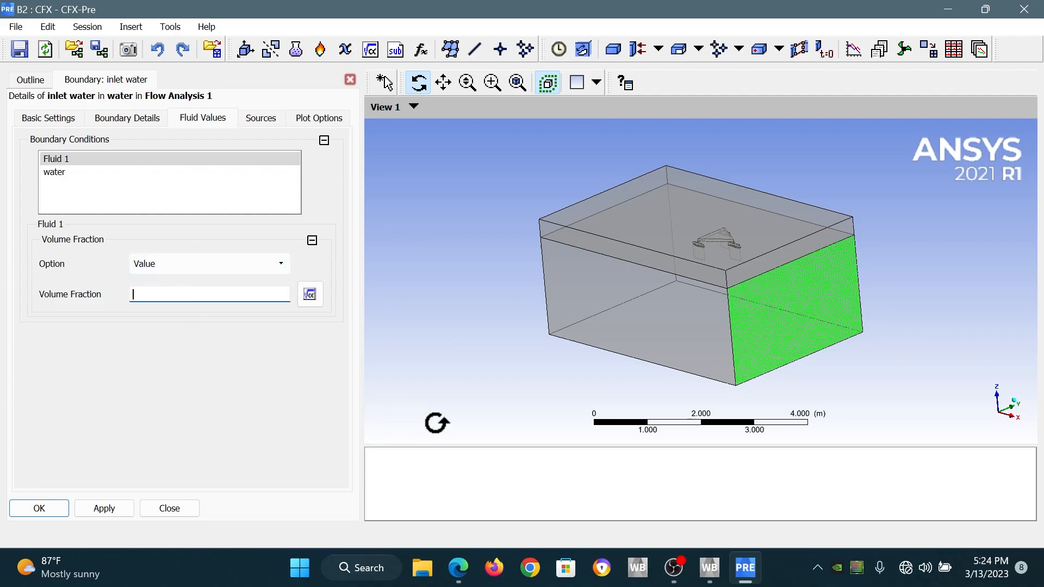
{"action": "type", "text": "0"}
{"action": "left_click", "coordinate": [117, 174]}
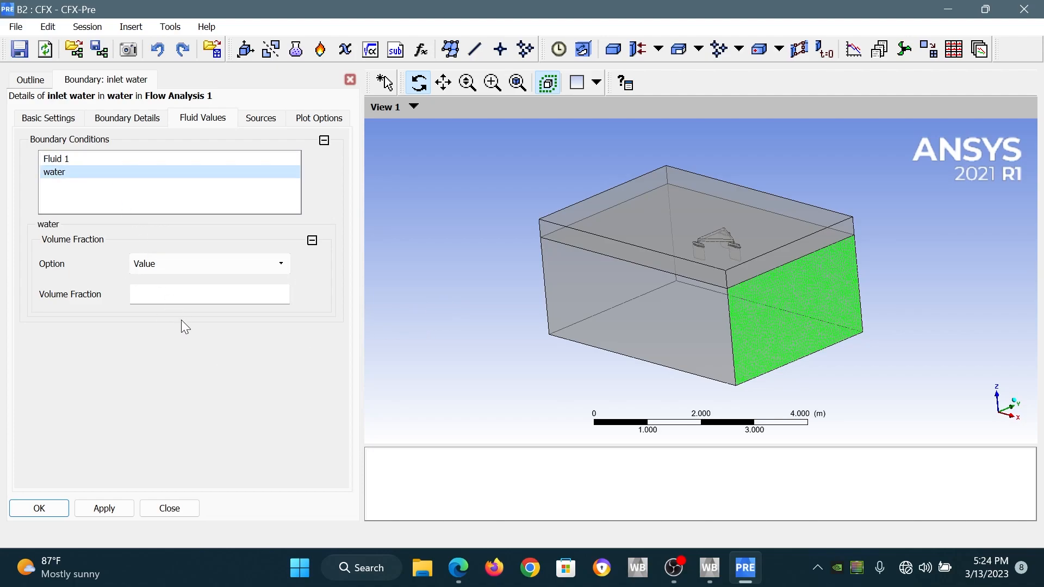
{"action": "left_click", "coordinate": [178, 299]}
{"action": "type", "text": "1"}
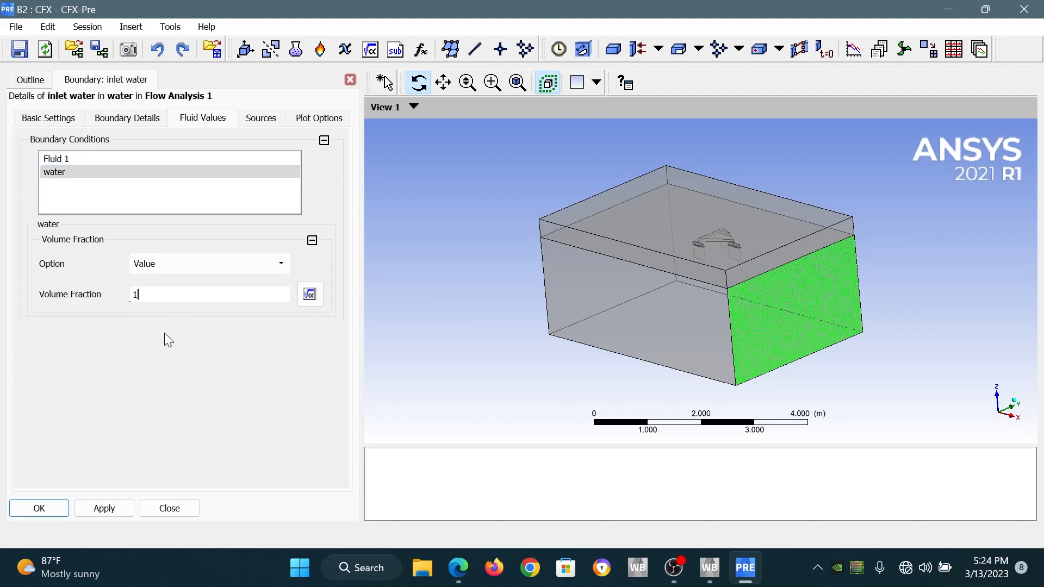
{"action": "left_click", "coordinate": [43, 509]}
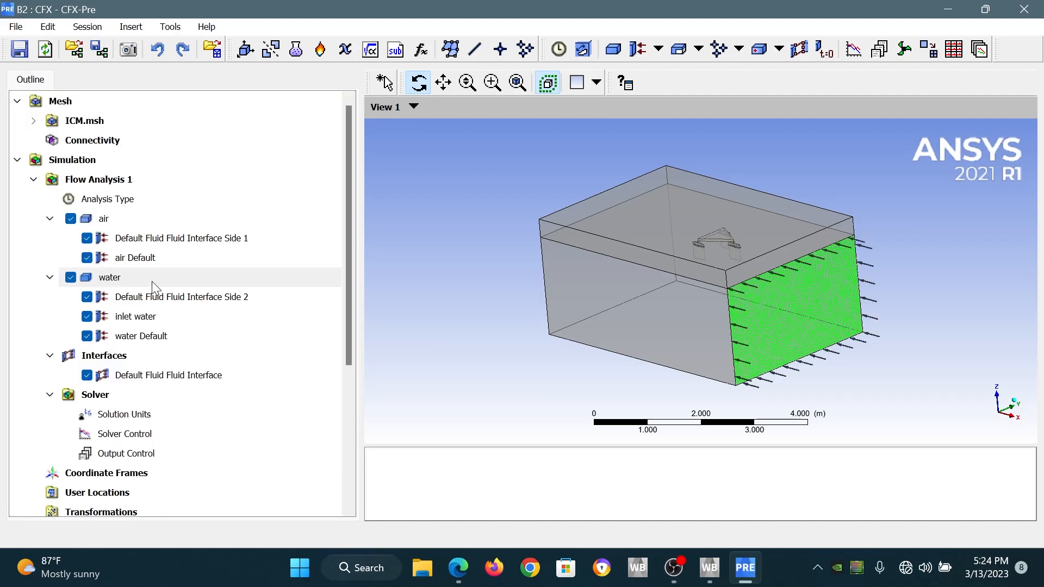
- Insert a boundary named "side water" in the water domain
{"action": "left_click", "coordinate": [154, 278]}
{"action": "right_click", "coordinate": [154, 279]}
{"action": "mouse_move", "coordinate": [224, 62]}
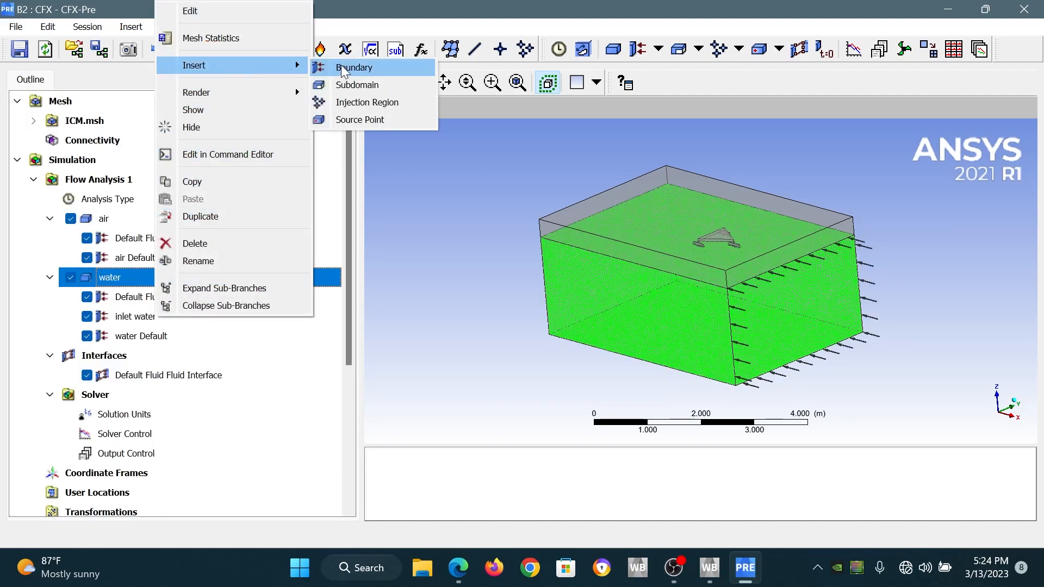
{"action": "left_click", "coordinate": [341, 66]}
{"action": "type", "text": "side water"}
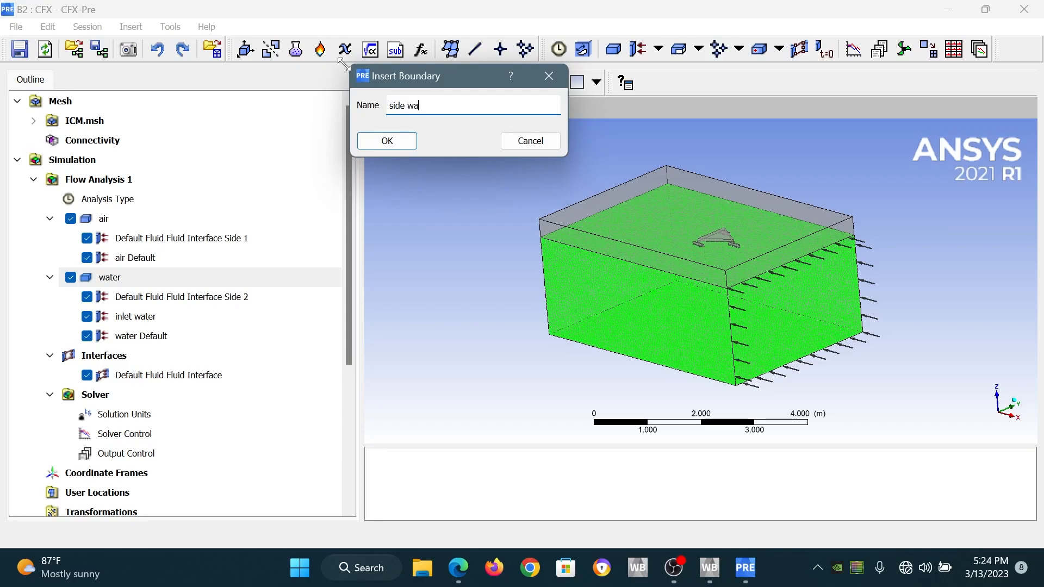
{"action": "key", "text": "Return"}
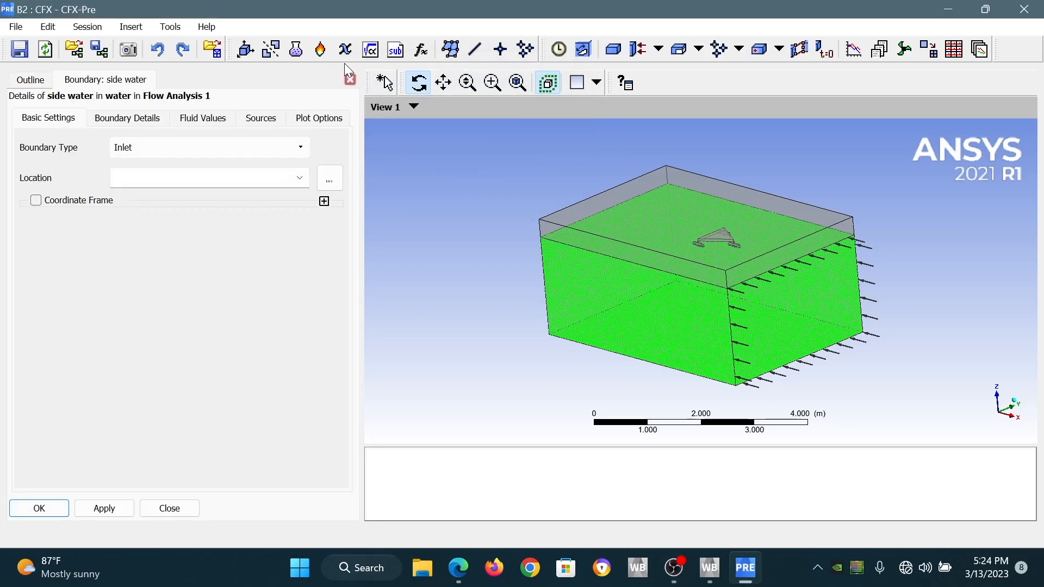
- Set the side water boundary's type to Wall and its location to SIDE_WATER
{"action": "left_click", "coordinate": [299, 146]}
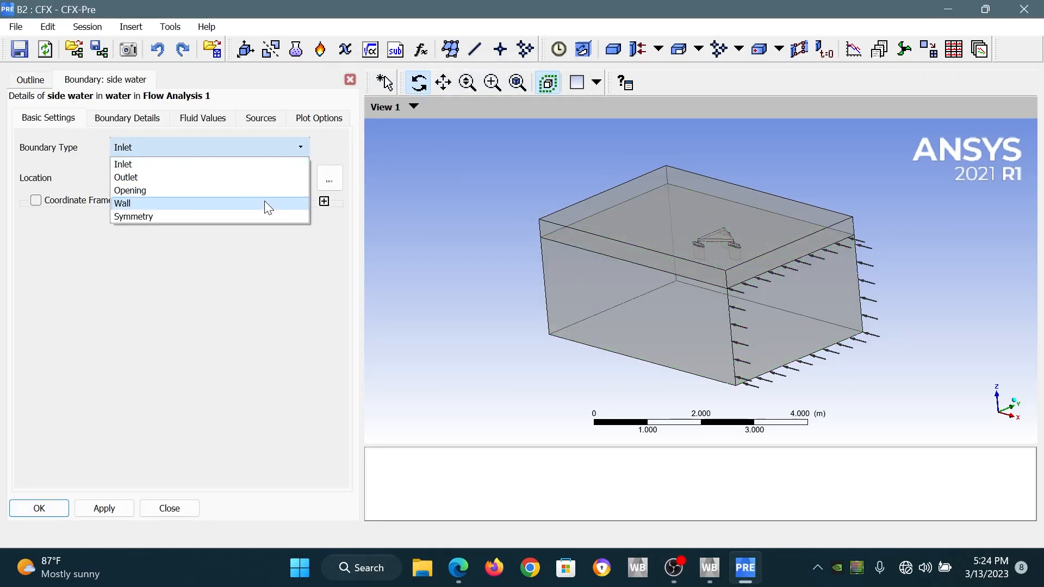
{"action": "left_click", "coordinate": [264, 203]}
{"action": "left_click", "coordinate": [300, 177]}
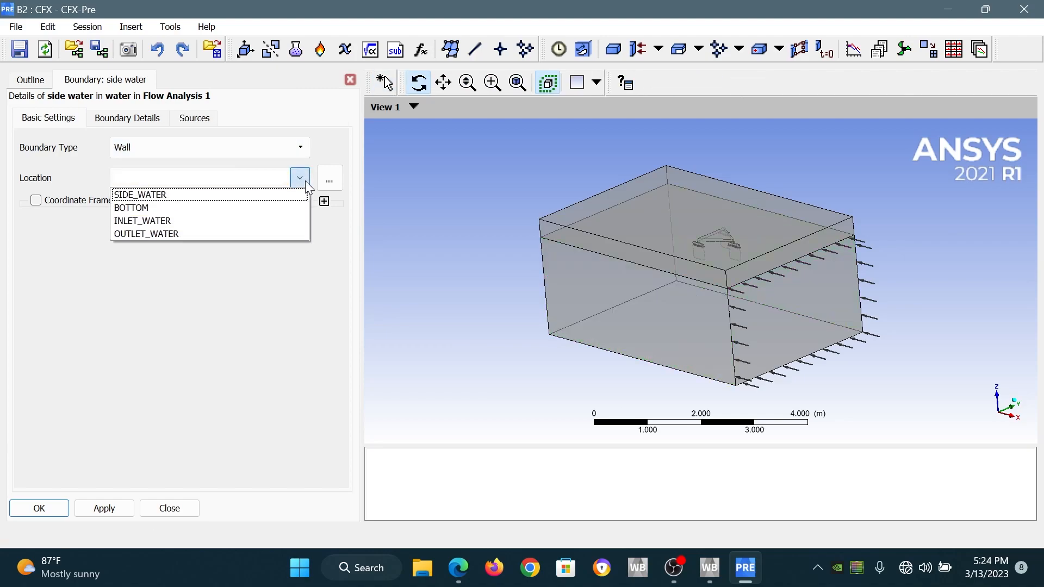
{"action": "left_click", "coordinate": [280, 194]}
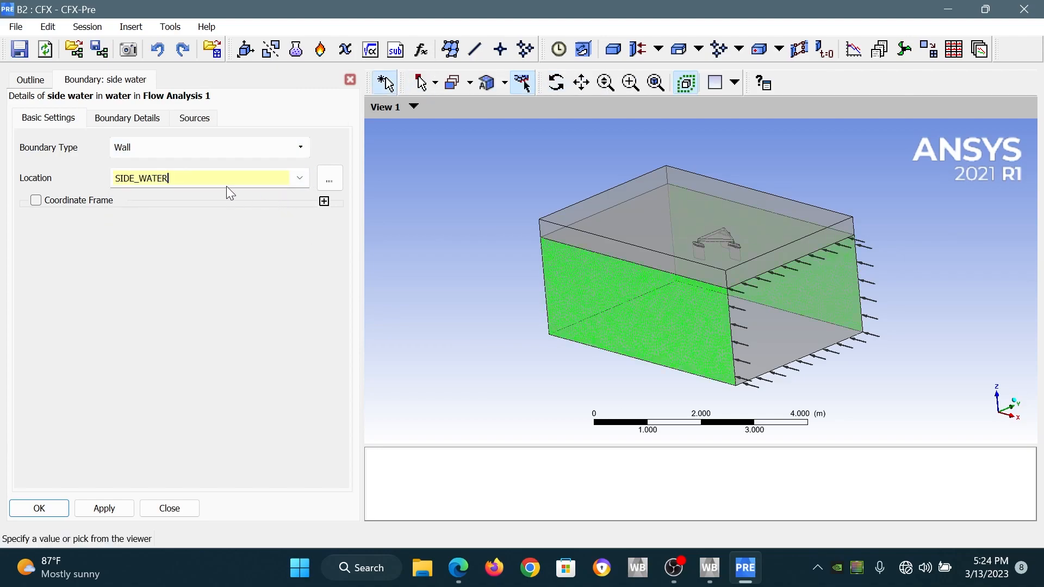
- Set the side water boundary's mass and momentum option to Free Slip Wall and accept the boundary
{"action": "left_click", "coordinate": [134, 120]}
{"action": "left_click", "coordinate": [158, 164]}
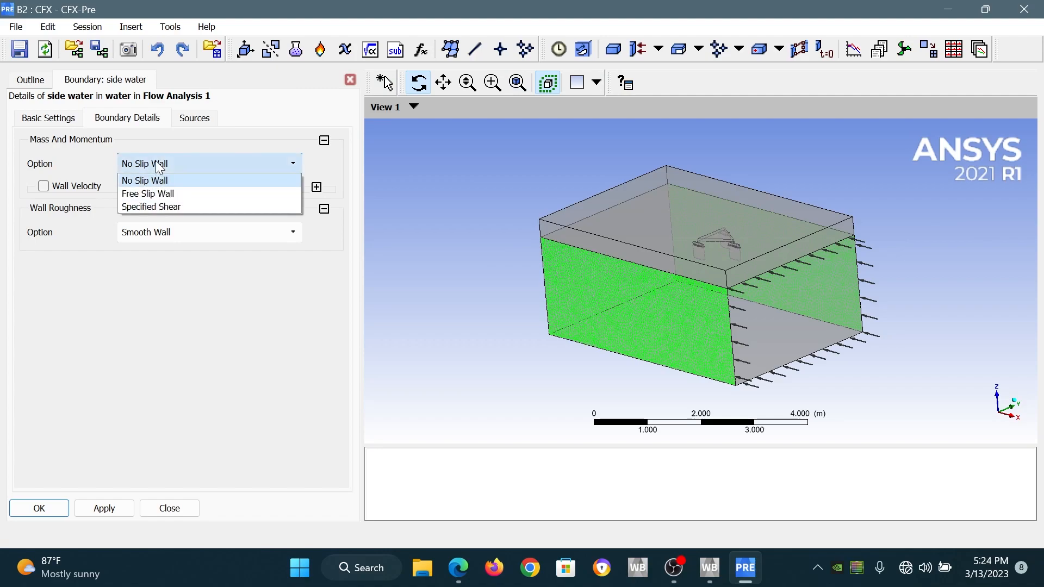
{"action": "left_click", "coordinate": [186, 196]}
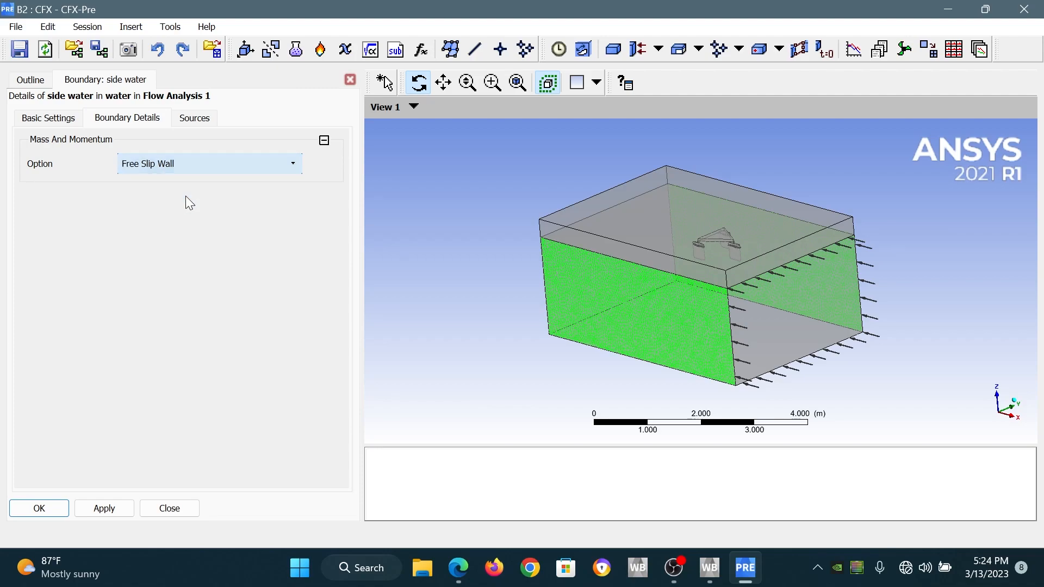
{"action": "left_click", "coordinate": [52, 511]}
- Insert a boundary named "outlet water" in the water domain
{"action": "left_click", "coordinate": [116, 278]}
{"action": "right_click", "coordinate": [116, 278]}
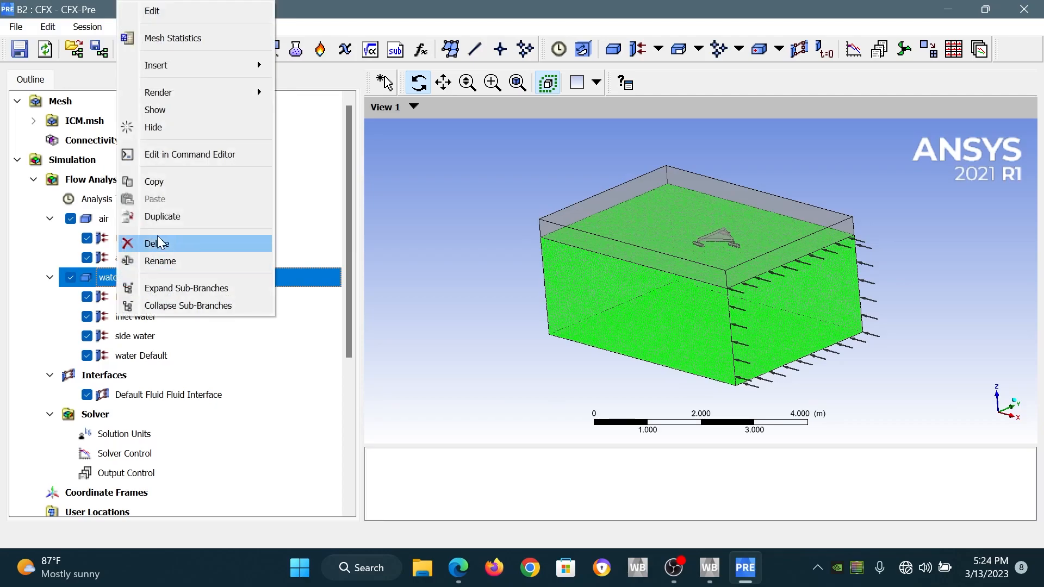
{"action": "mouse_move", "coordinate": [209, 64]}
{"action": "left_click", "coordinate": [304, 65]}
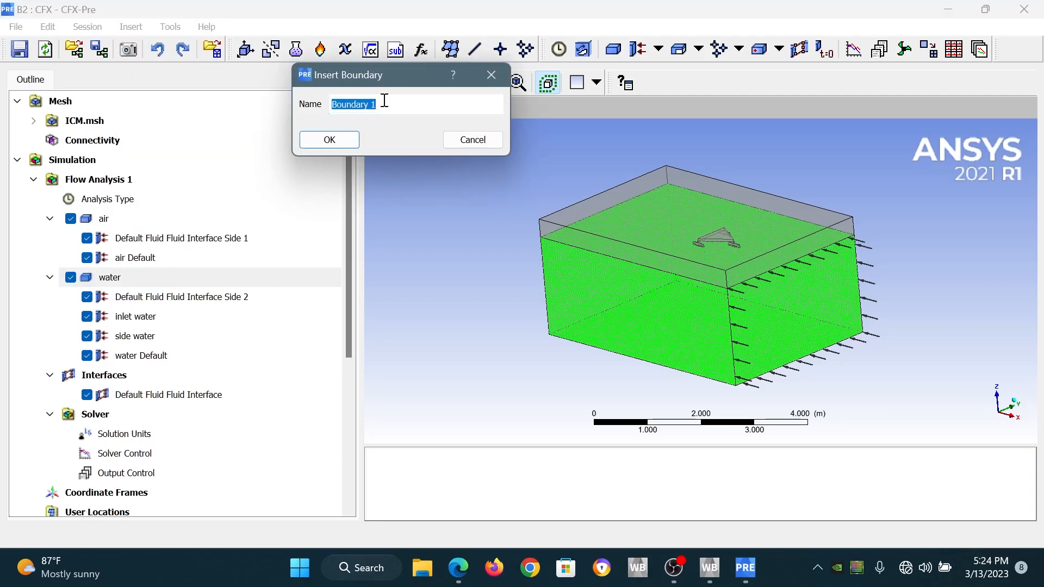
{"action": "type", "text": "outlet water"}
{"action": "key", "text": "Return"}
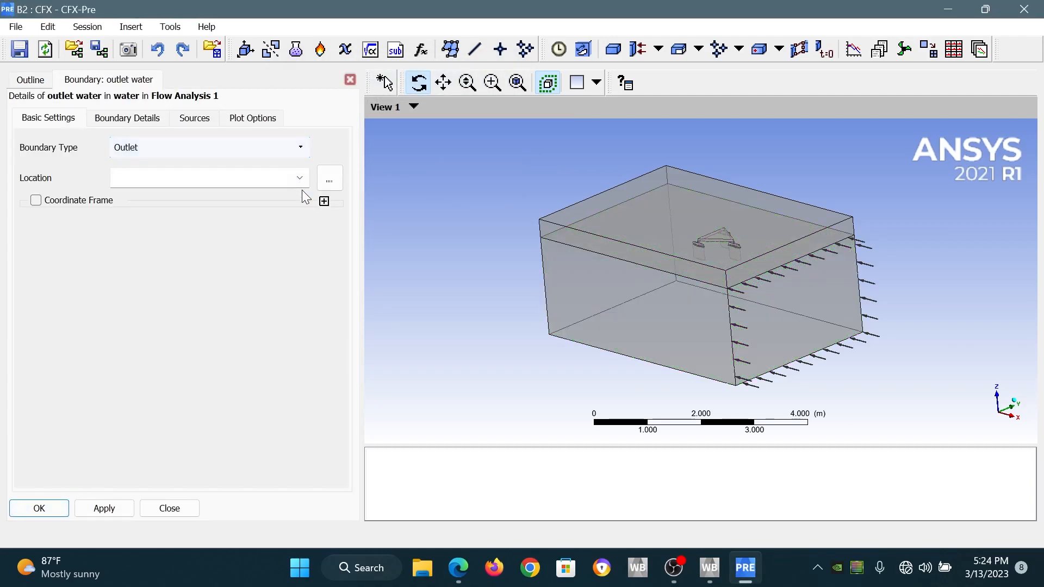
- Set the outlet water boundary's location to OUTLET_WATER with a relative pressure of 0 Pa, and accept the boundary
{"action": "left_click", "coordinate": [300, 177]}
{"action": "left_click", "coordinate": [269, 233]}
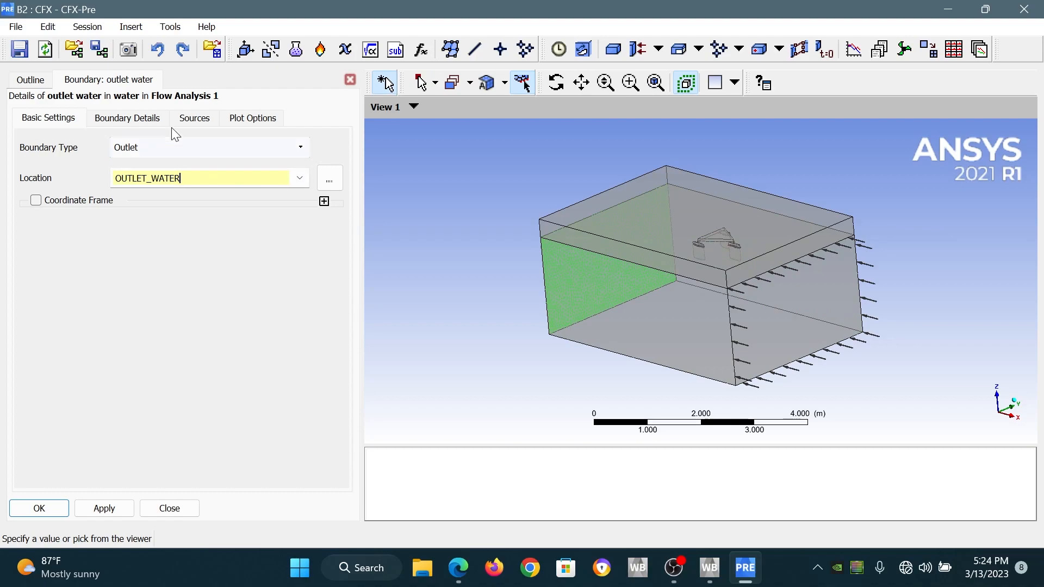
{"action": "left_click", "coordinate": [151, 125]}
{"action": "left_click", "coordinate": [196, 251]}
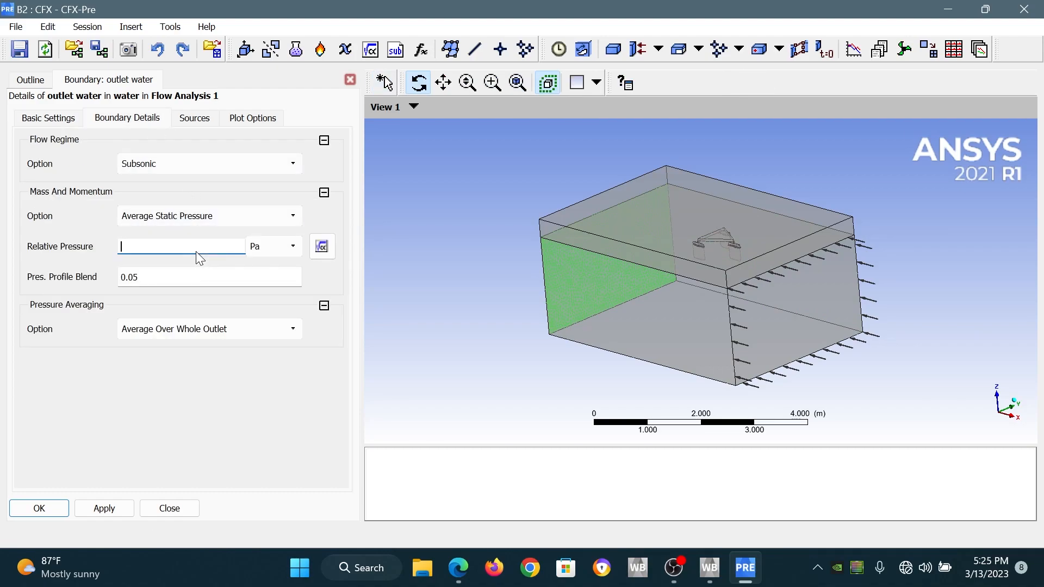
{"action": "type", "text": "0"}
{"action": "left_click", "coordinate": [193, 118]}
{"action": "left_click", "coordinate": [39, 507]}
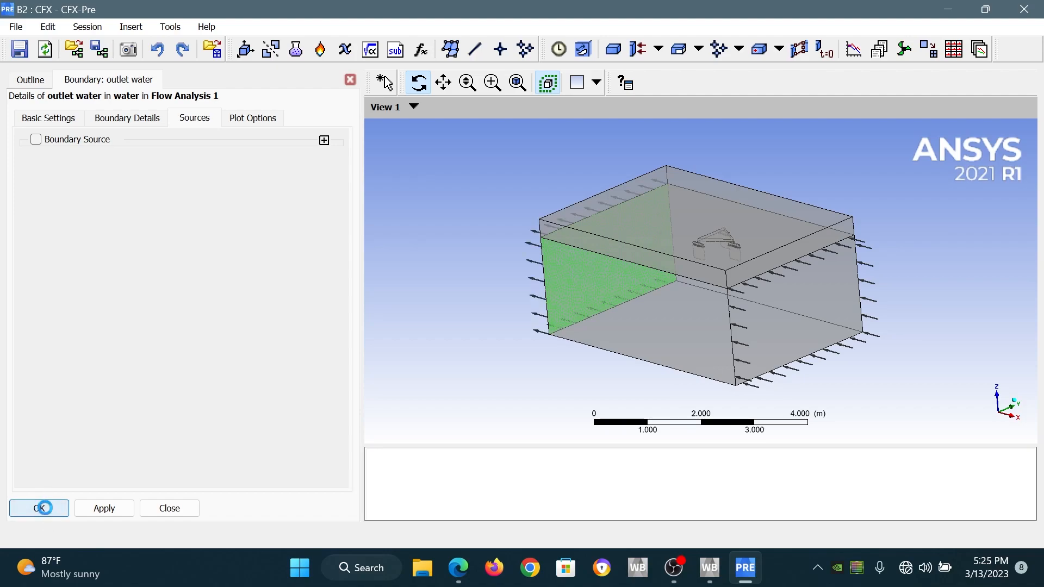
- Insert a boundary named "bottom" in the water domain
{"action": "left_click", "coordinate": [173, 278]}
{"action": "right_click", "coordinate": [174, 281]}
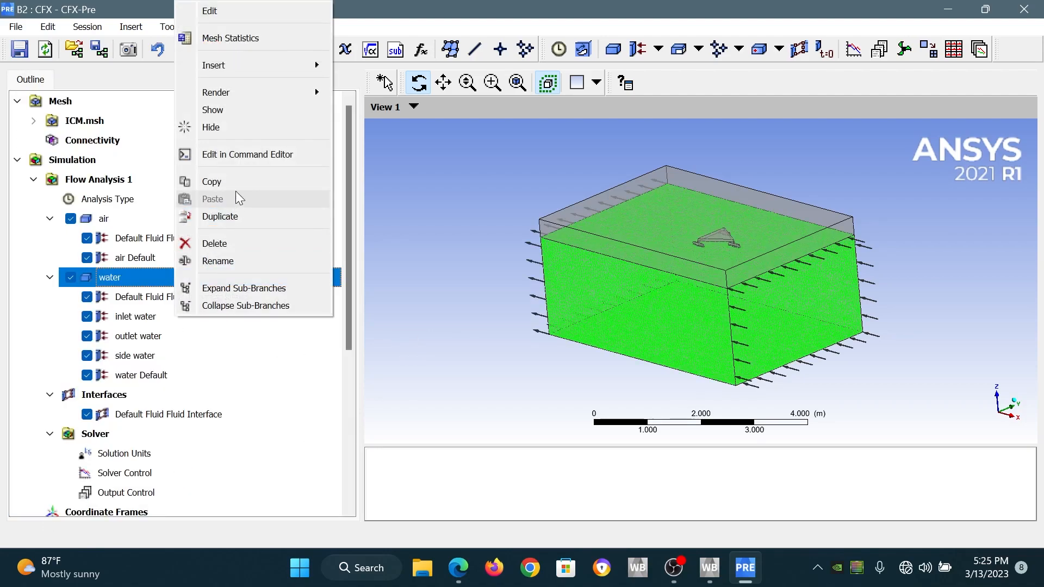
{"action": "mouse_move", "coordinate": [246, 70]}
{"action": "left_click", "coordinate": [367, 66]}
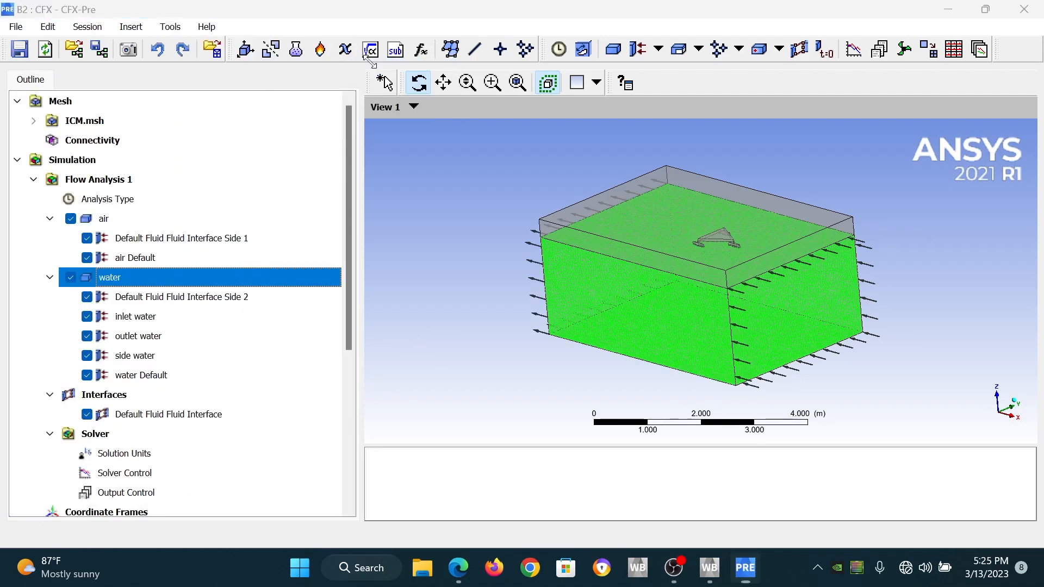
{"action": "type", "text": "bottom"}
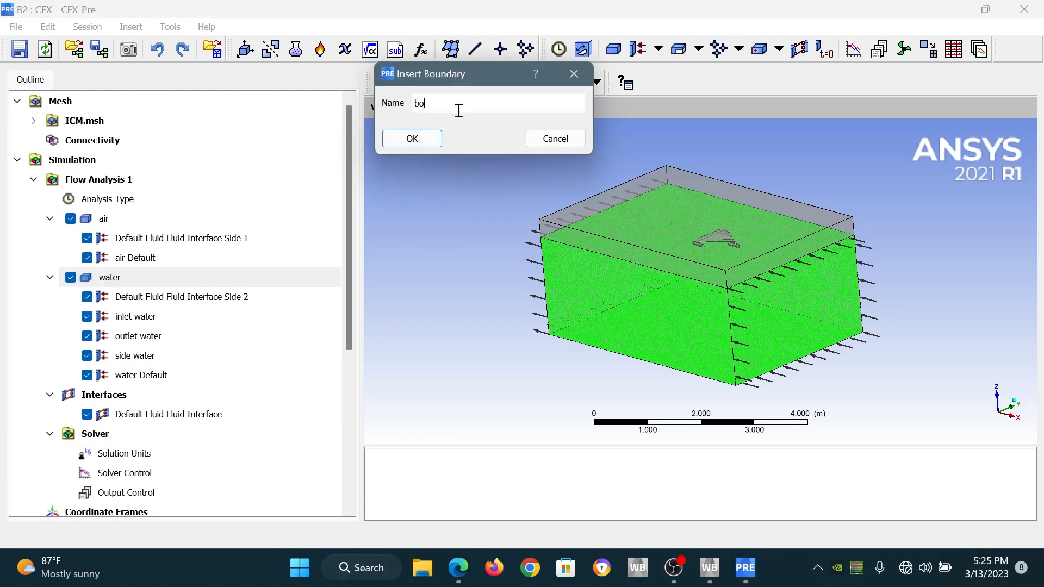
{"action": "key", "text": "Return"}
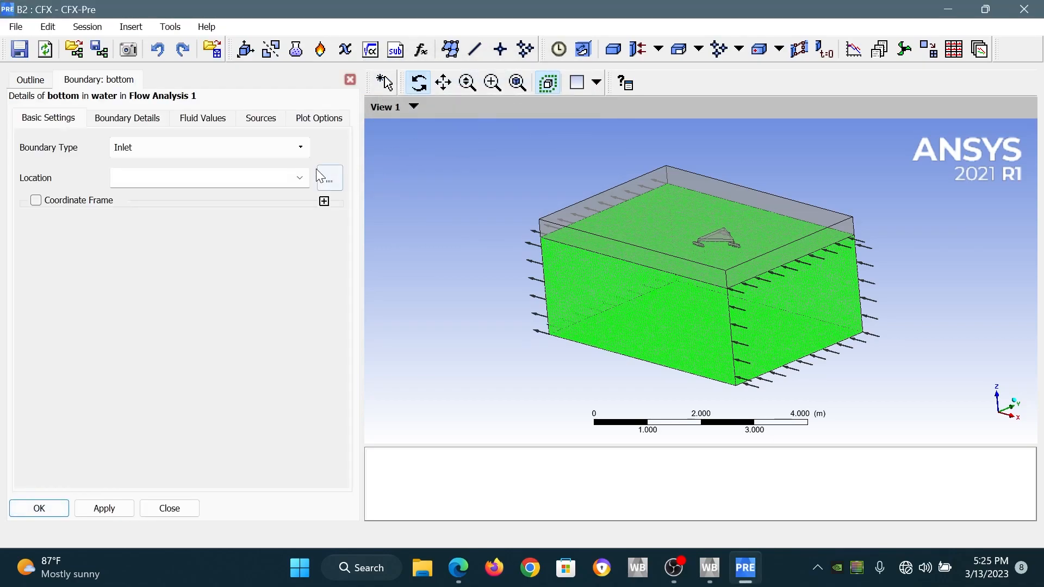
- Set the bottom boundary's type to Wall and its location to BOTTOM
{"action": "left_click", "coordinate": [303, 147]}
{"action": "left_click", "coordinate": [244, 205]}
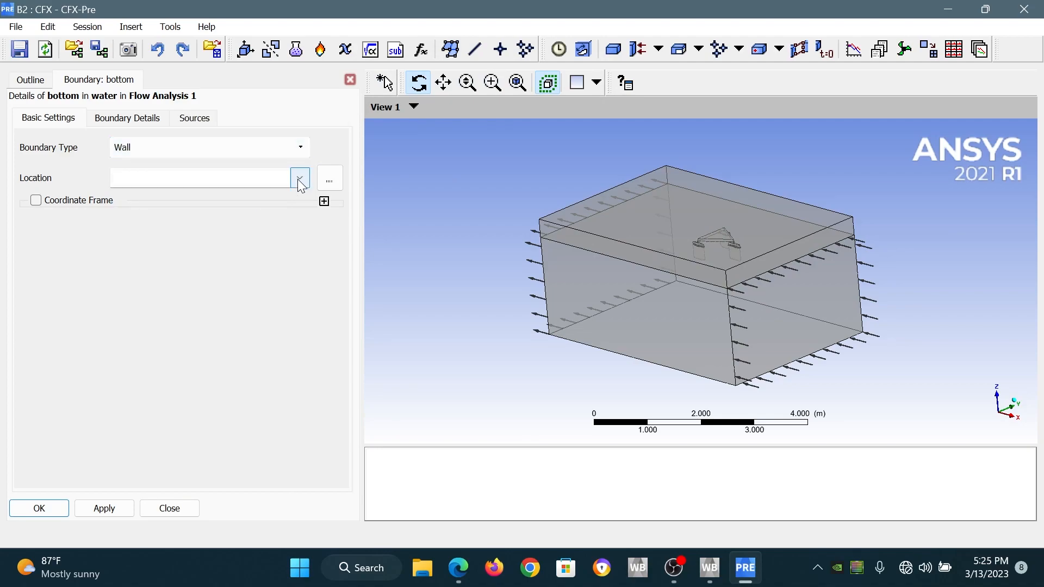
{"action": "left_click", "coordinate": [299, 177]}
{"action": "left_click", "coordinate": [273, 208]}
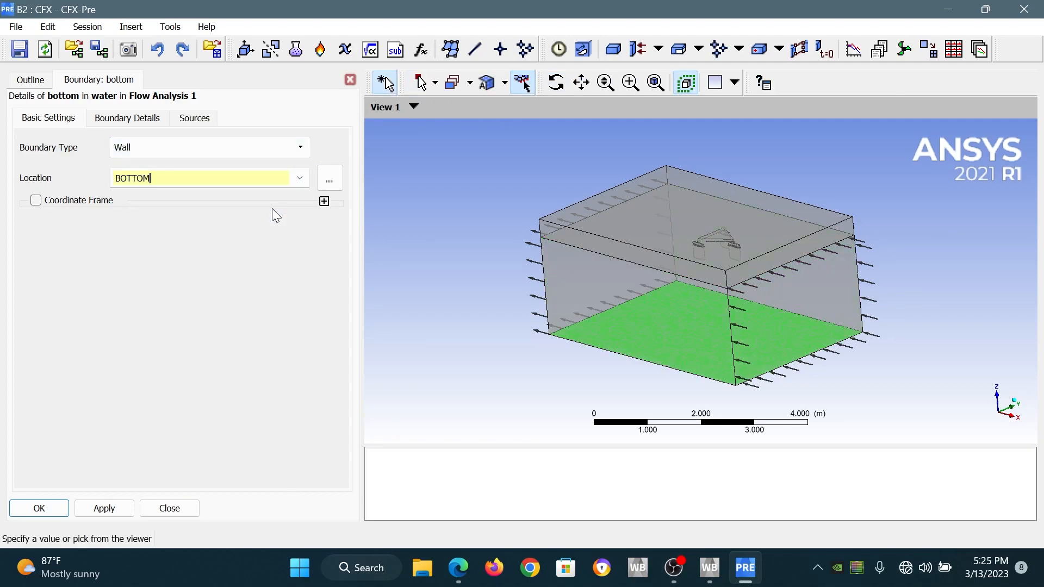
- Set the bottom boundary's mass and momentum option to Free Slip Wall and accept the boundary
{"action": "left_click", "coordinate": [129, 119]}
{"action": "left_click", "coordinate": [201, 172]}
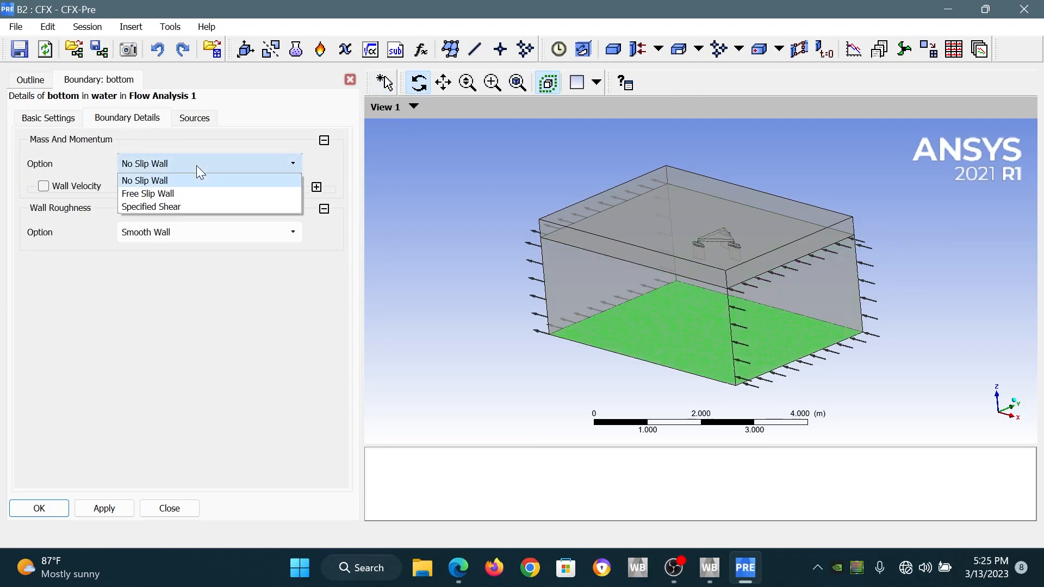
{"action": "left_click", "coordinate": [197, 197]}
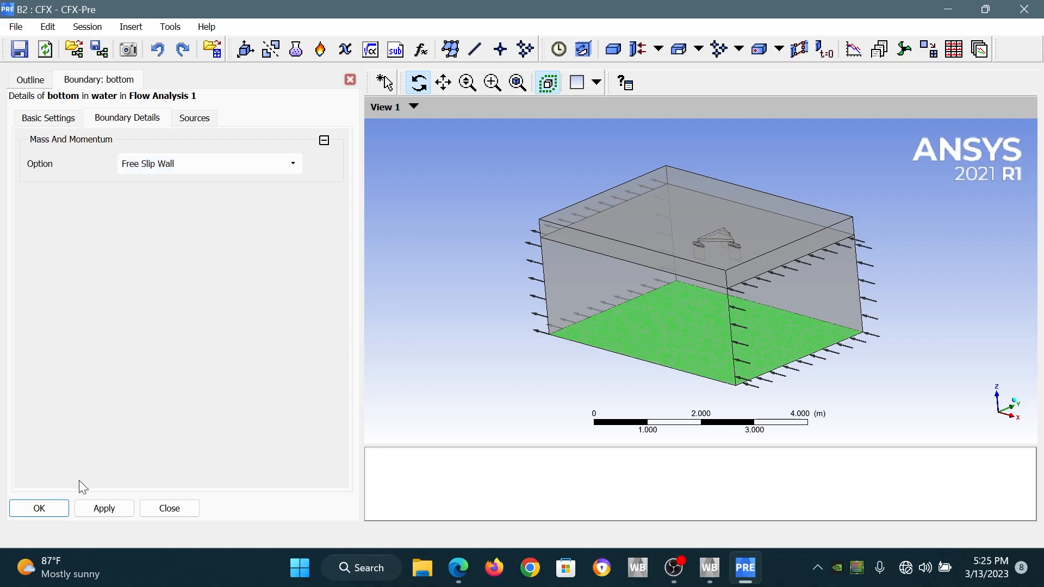
{"action": "left_click", "coordinate": [38, 508]}
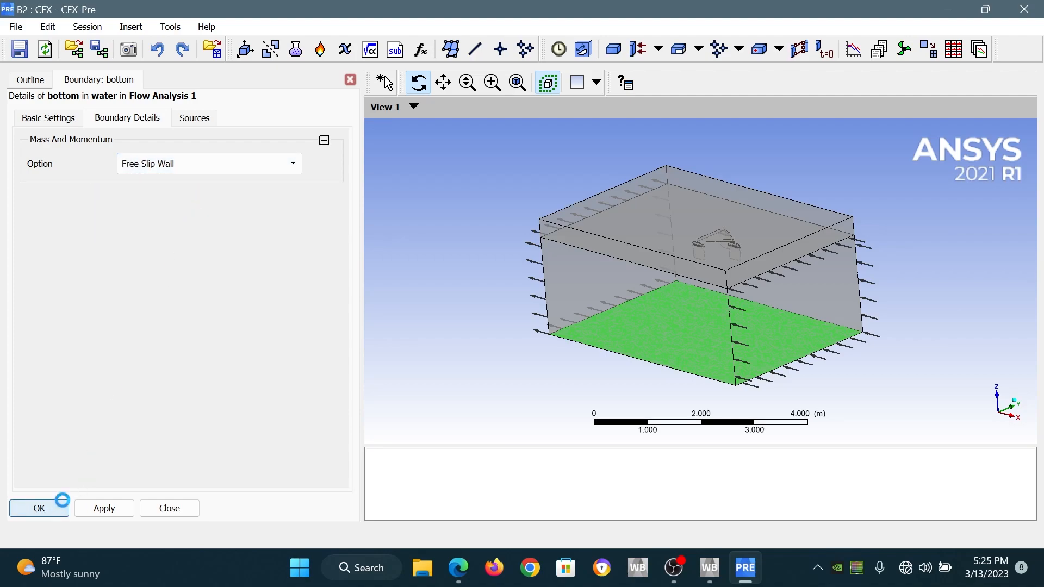
- Insert a boundary named "hull water" in the water domain
{"action": "right_click", "coordinate": [159, 281]}
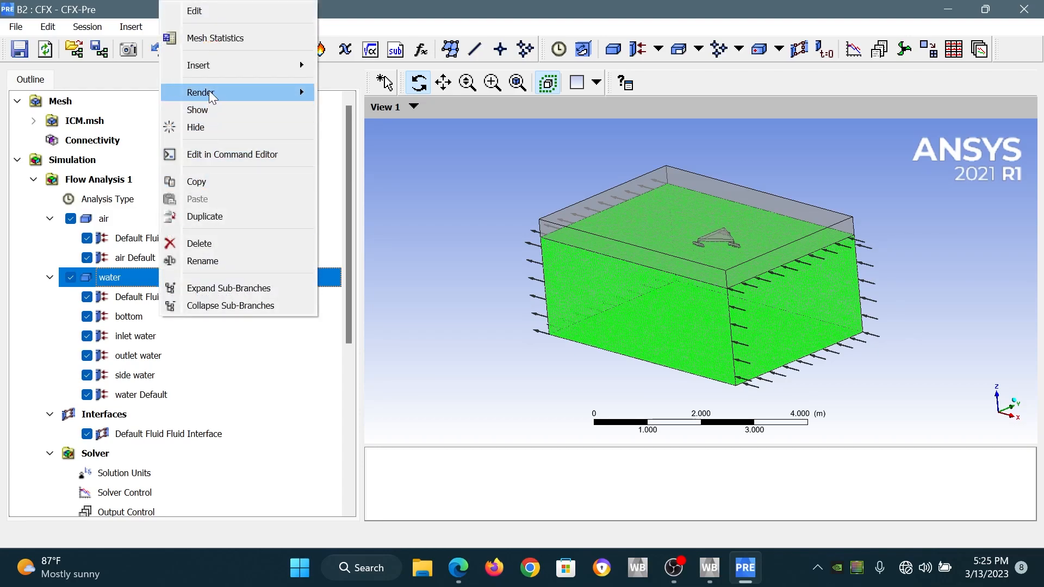
{"action": "mouse_move", "coordinate": [219, 62]}
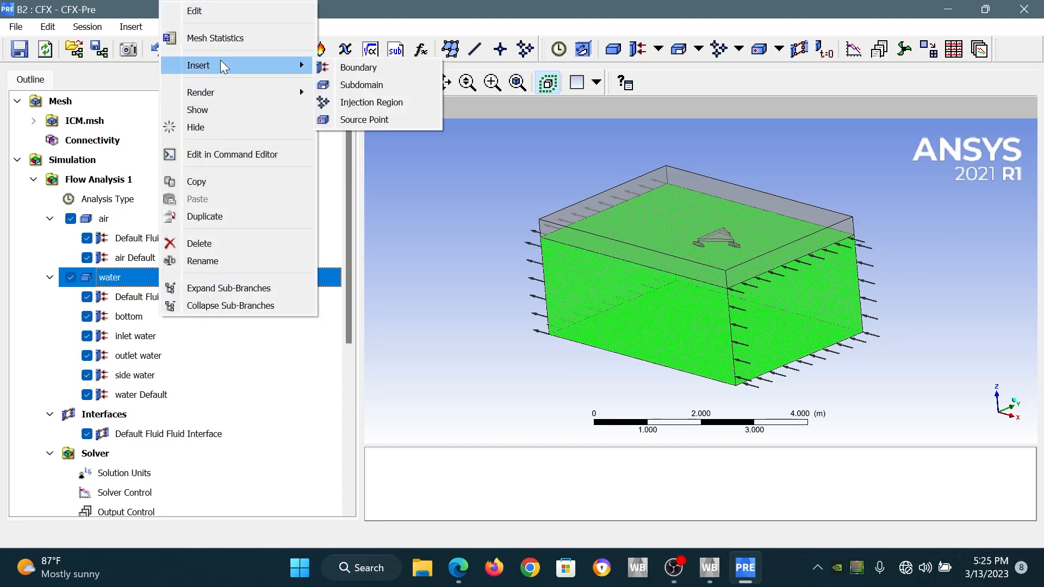
{"action": "left_click", "coordinate": [348, 65]}
{"action": "type", "text": "hull water"}
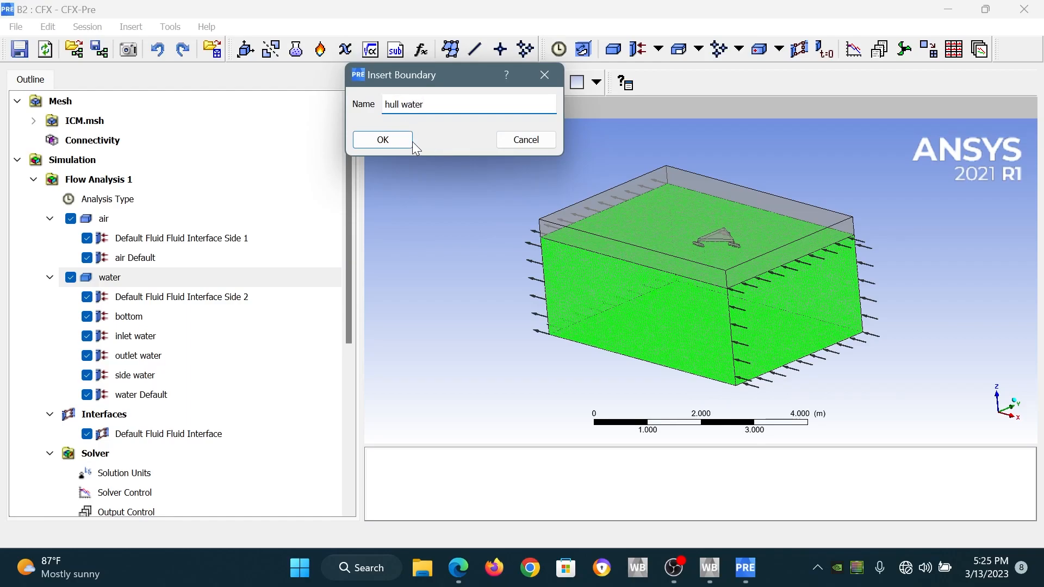
{"action": "left_click", "coordinate": [406, 147]}
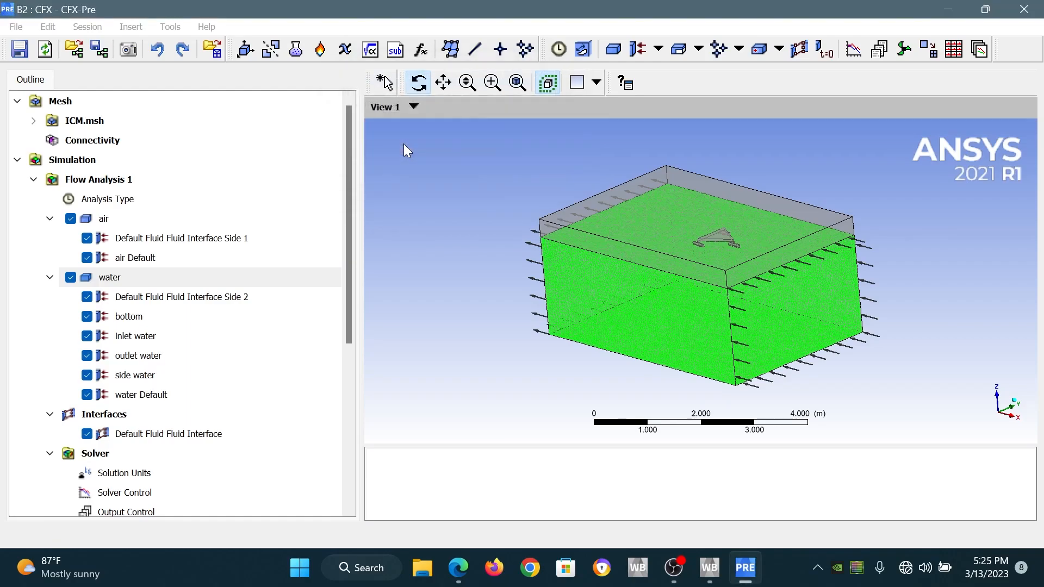
- Define the hull water boundary as a Wall located on Primitive 2D A and accept it with the No Slip Wall option
{"action": "left_click", "coordinate": [292, 151]}
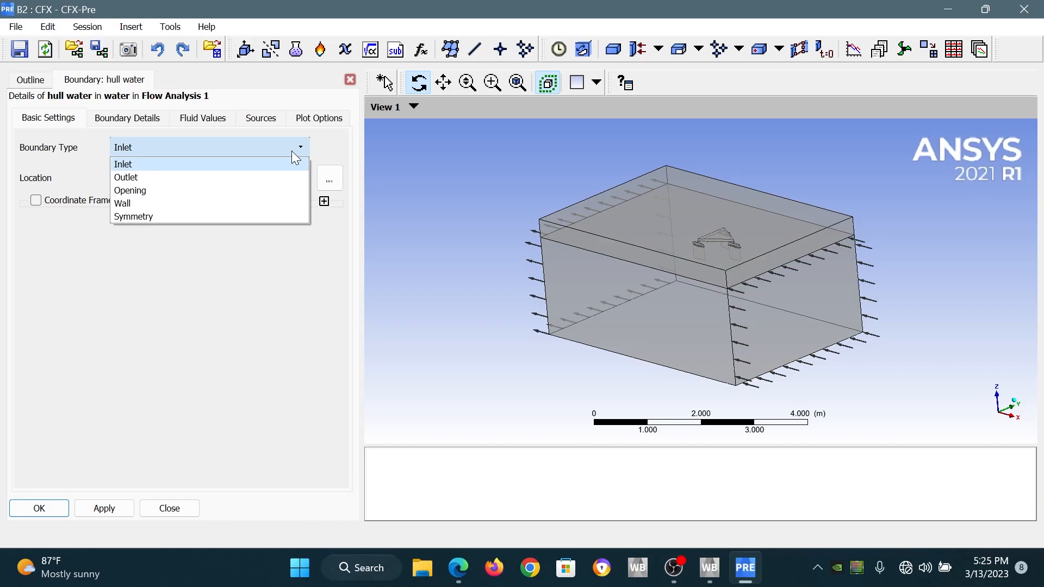
{"action": "left_click", "coordinate": [263, 204]}
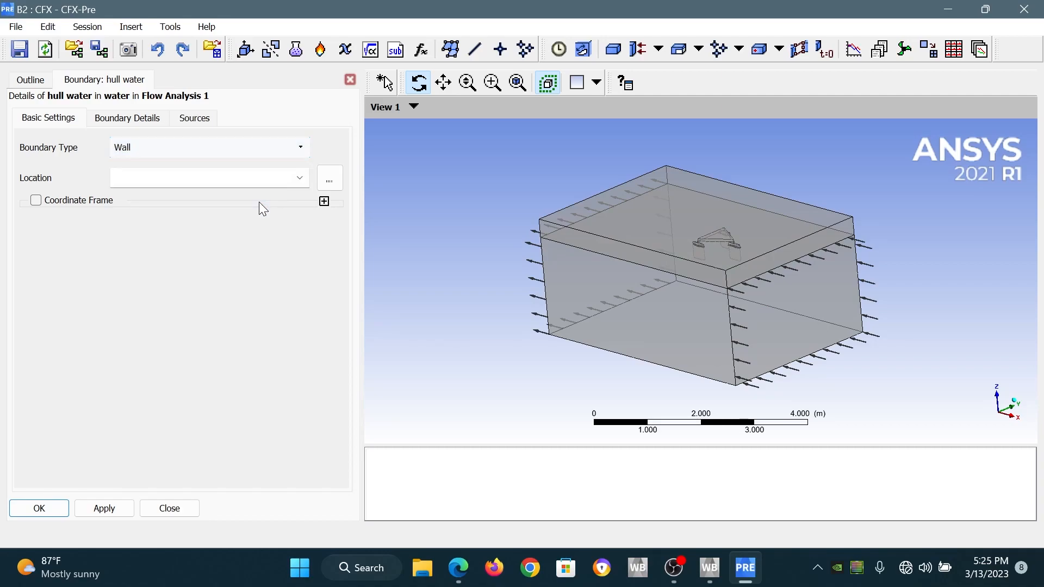
{"action": "left_click", "coordinate": [301, 179]}
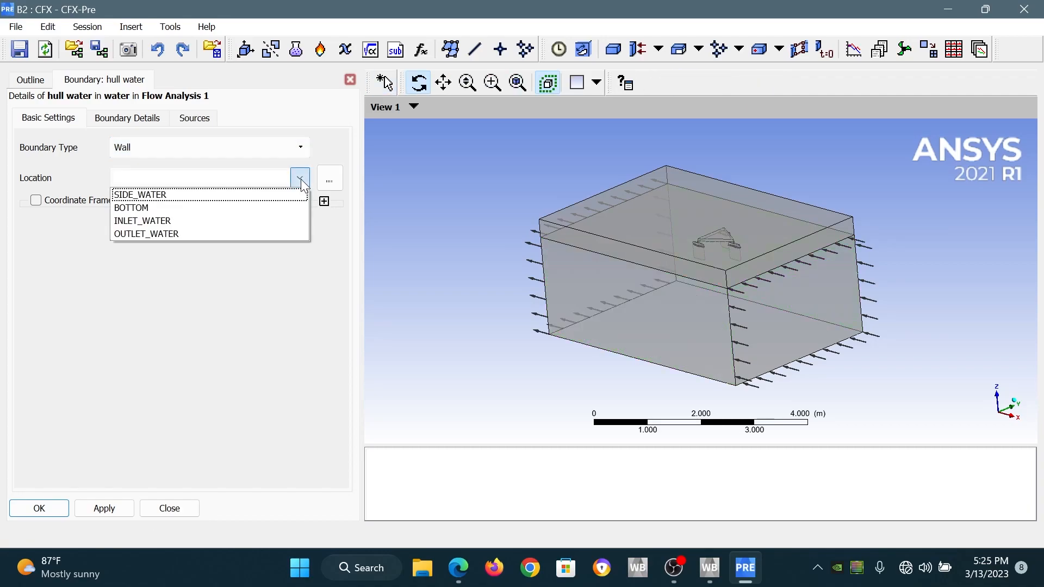
{"action": "left_click", "coordinate": [332, 177]}
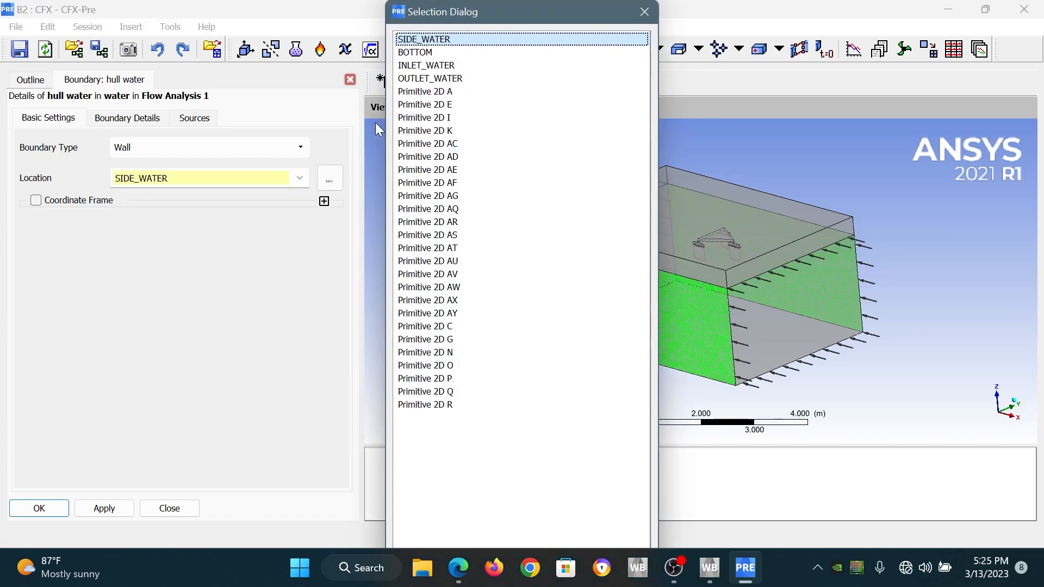
{"action": "left_click", "coordinate": [427, 80]}
{"action": "left_click", "coordinate": [438, 91]}
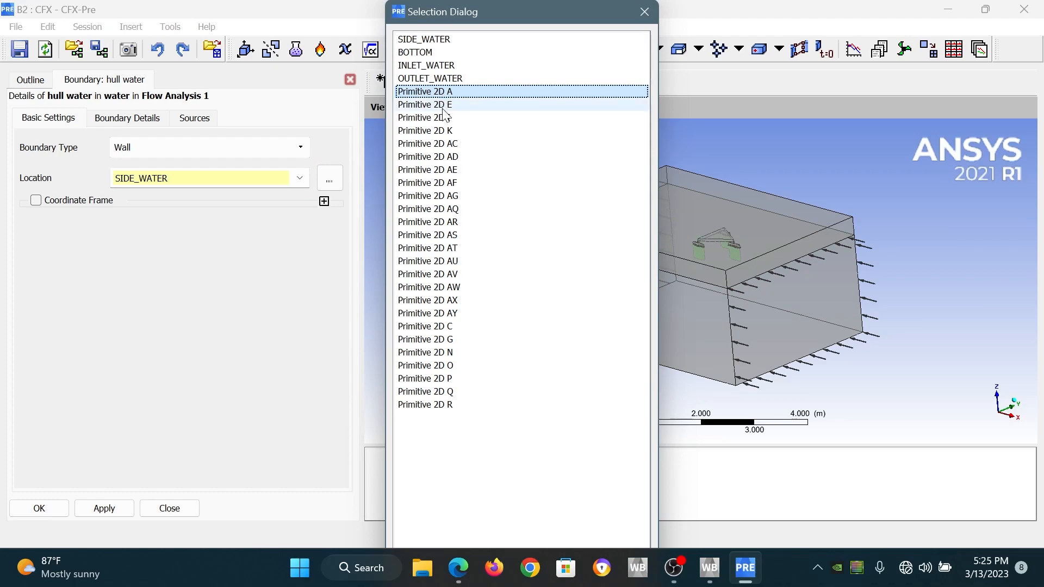
{"action": "left_click_drag", "start_coordinate": [419, 105], "coordinate": [435, 353]}
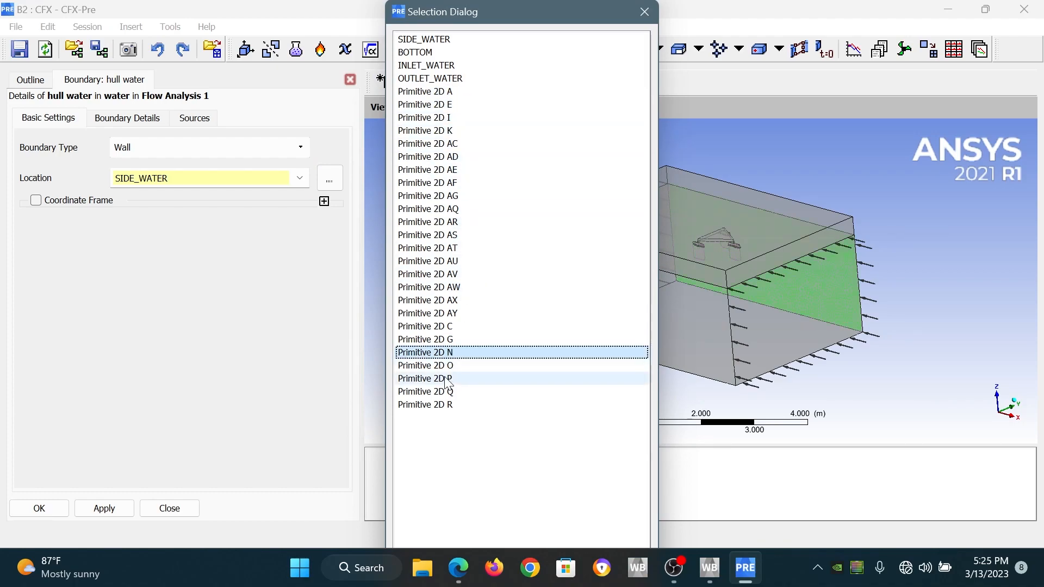
{"action": "left_click_drag", "start_coordinate": [430, 287], "coordinate": [429, 91]}
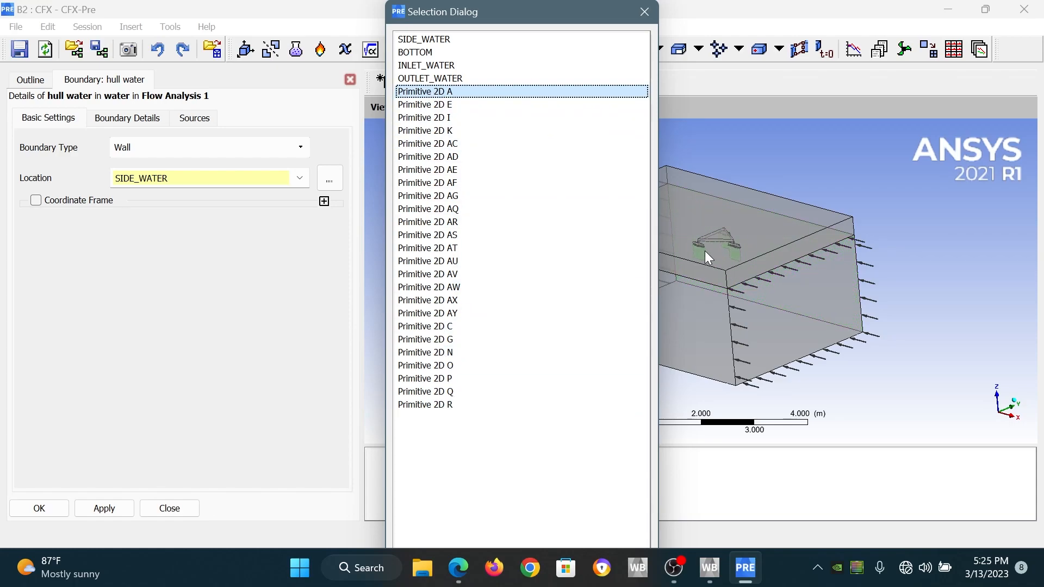
{"action": "double_click", "coordinate": [519, 92]}
{"action": "left_click", "coordinate": [140, 121]}
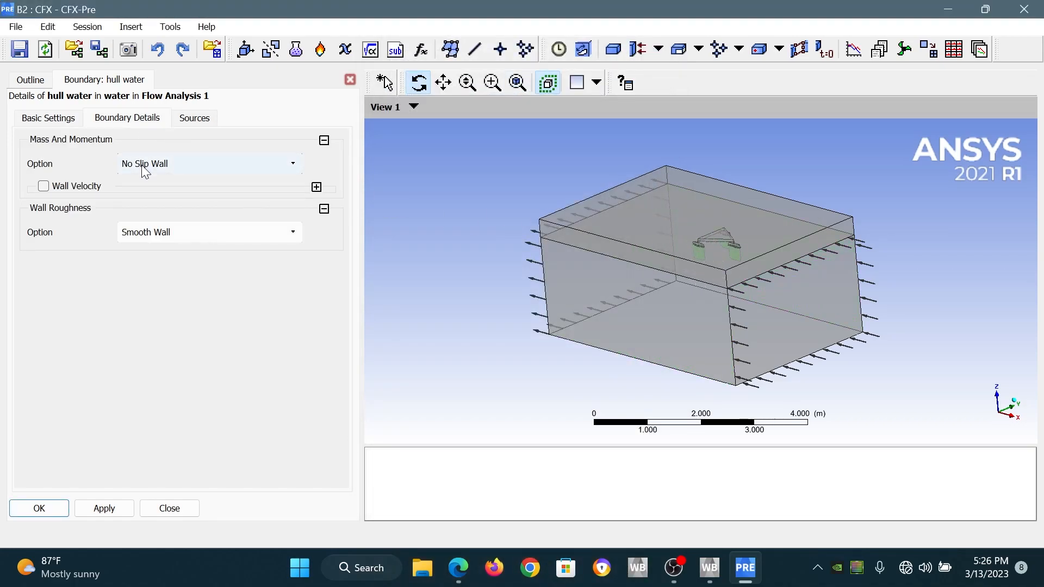
{"action": "left_click", "coordinate": [50, 510]}
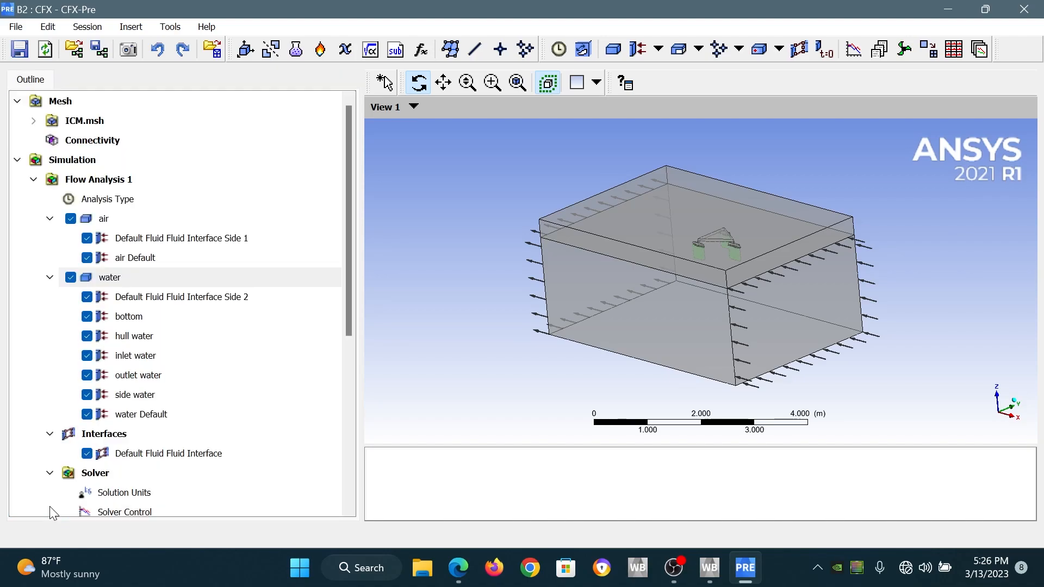
- Insert a boundary named "inlet air" in the air domain
{"action": "left_click", "coordinate": [150, 278]}
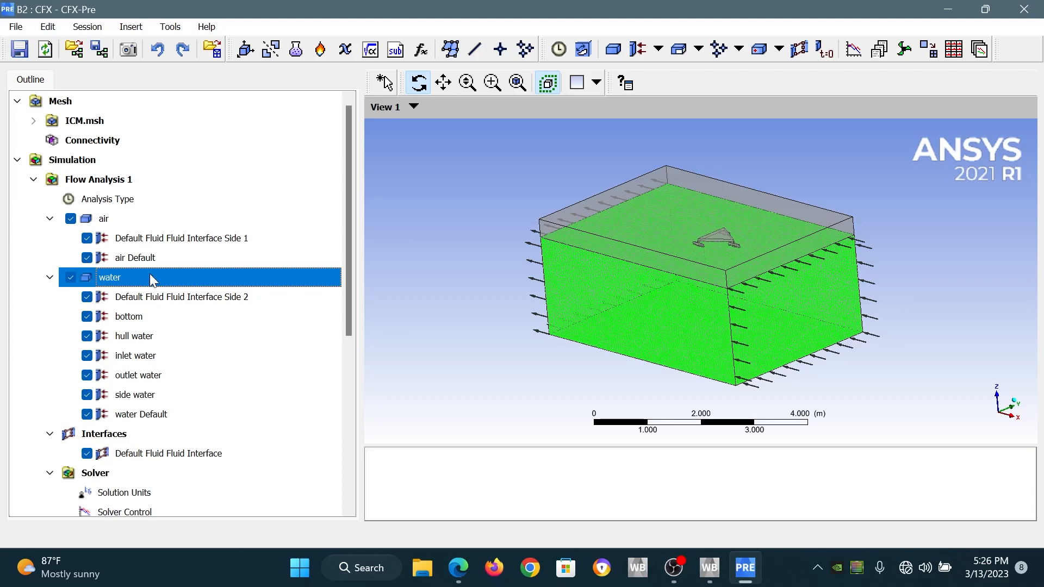
{"action": "left_click", "coordinate": [149, 239]}
{"action": "left_click", "coordinate": [145, 256]}
{"action": "left_click", "coordinate": [141, 219]}
{"action": "right_click", "coordinate": [143, 222]}
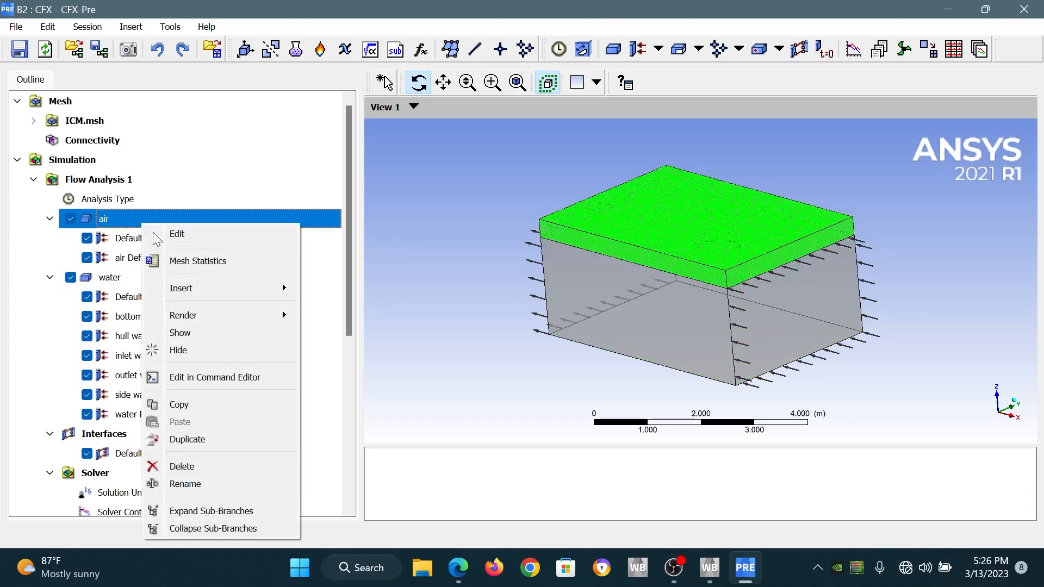
{"action": "mouse_move", "coordinate": [205, 287]}
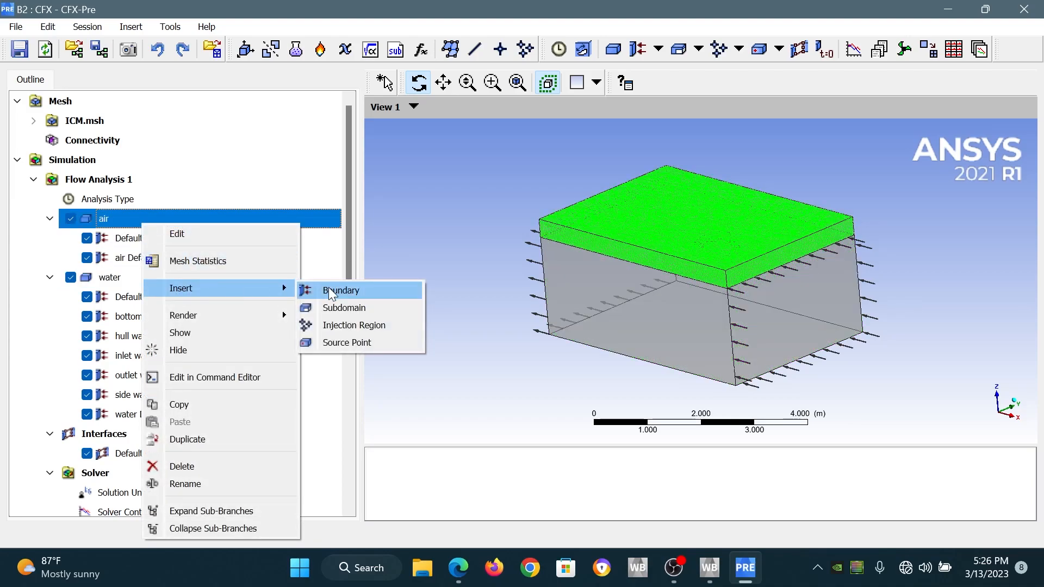
{"action": "left_click", "coordinate": [329, 289]}
{"action": "type", "text": "inlet air"}
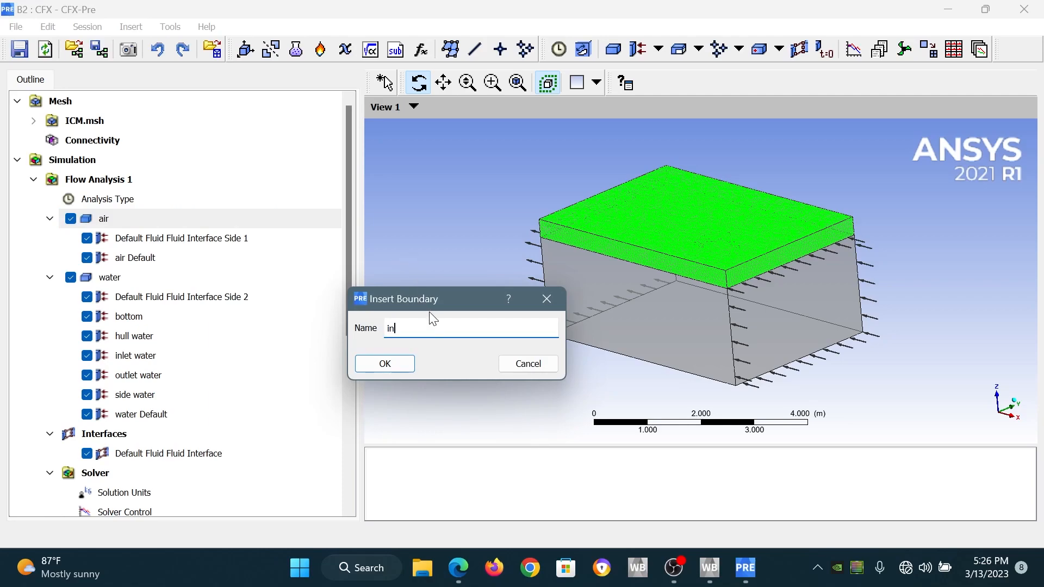
{"action": "key", "text": "Return"}
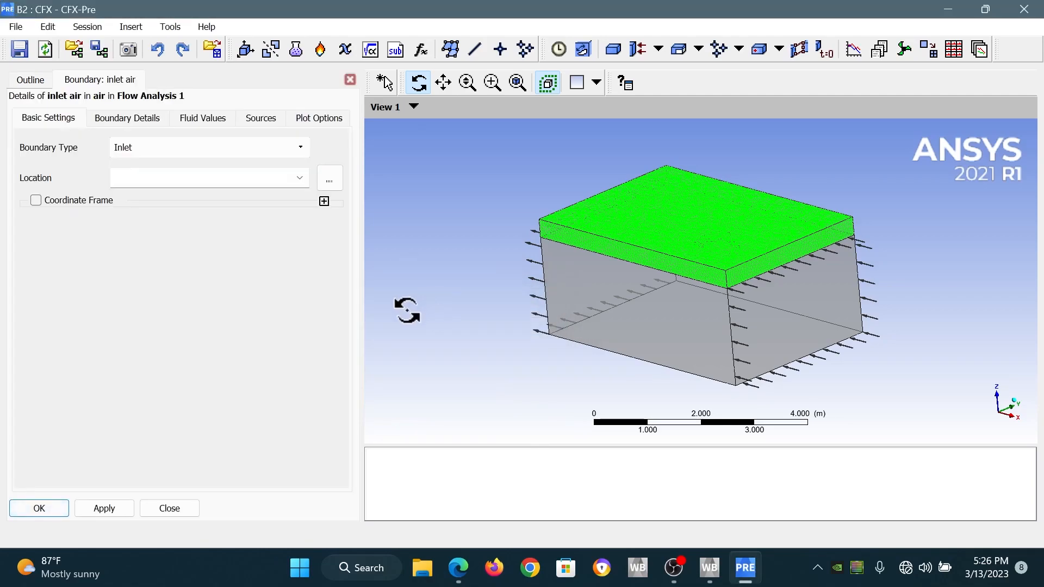
- Set the inlet air boundary's location to INLET_AIR and open its normal speed value for editing
{"action": "left_click", "coordinate": [300, 177]}
{"action": "left_click", "coordinate": [240, 207]}
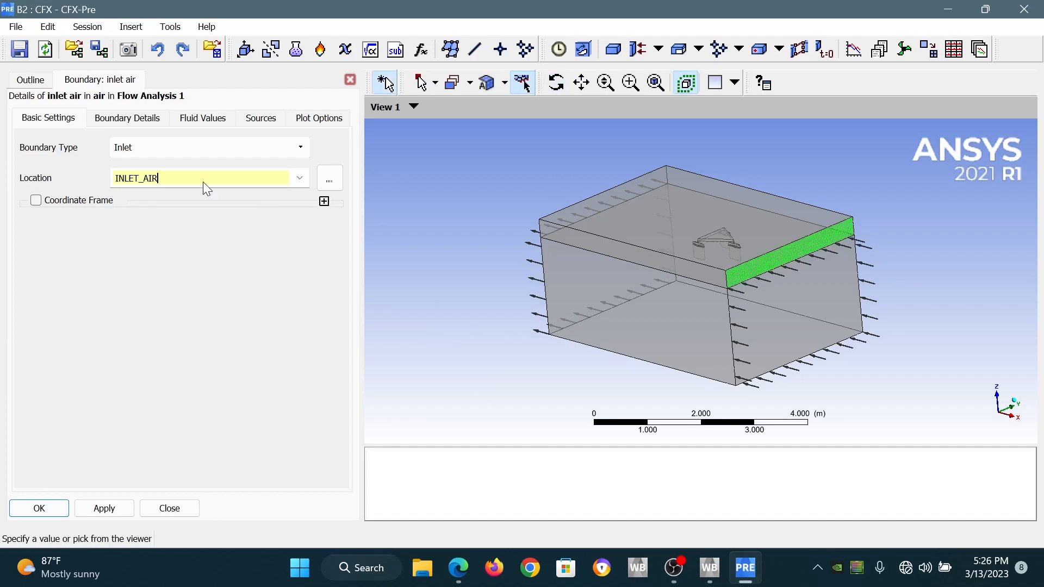
{"action": "left_click", "coordinate": [147, 119]}
{"action": "left_click", "coordinate": [169, 251]}
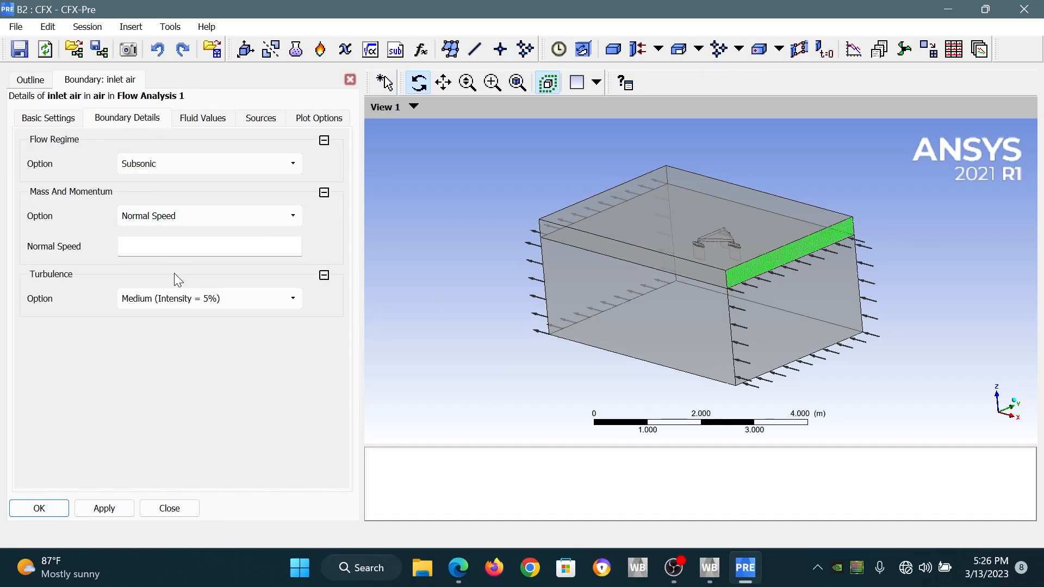
{"action": "left_click", "coordinate": [175, 247]}
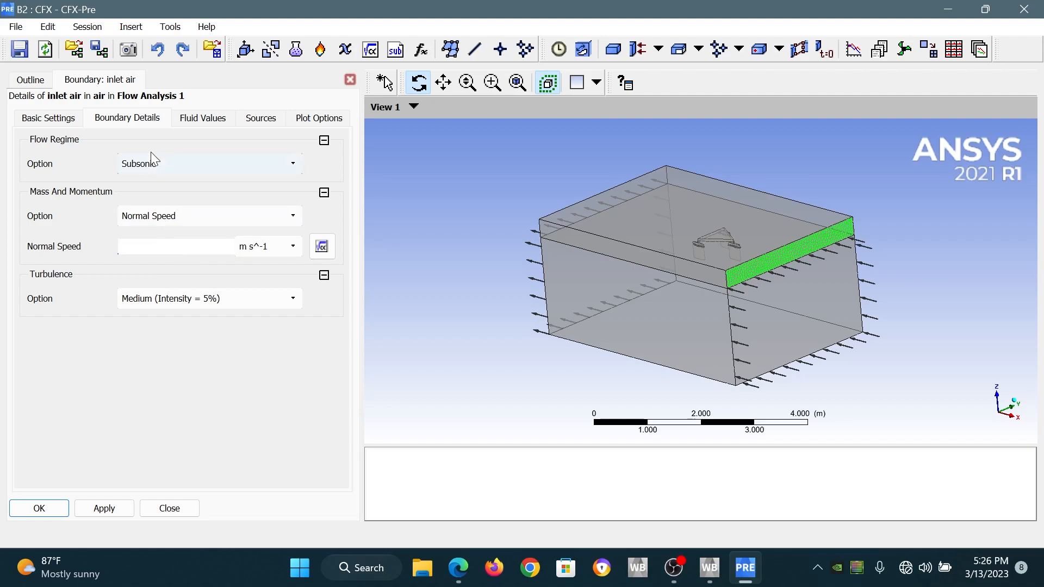
- Set the volume fraction of Fluid 1 at the inlet air boundary to 1
{"action": "left_click", "coordinate": [213, 119]}
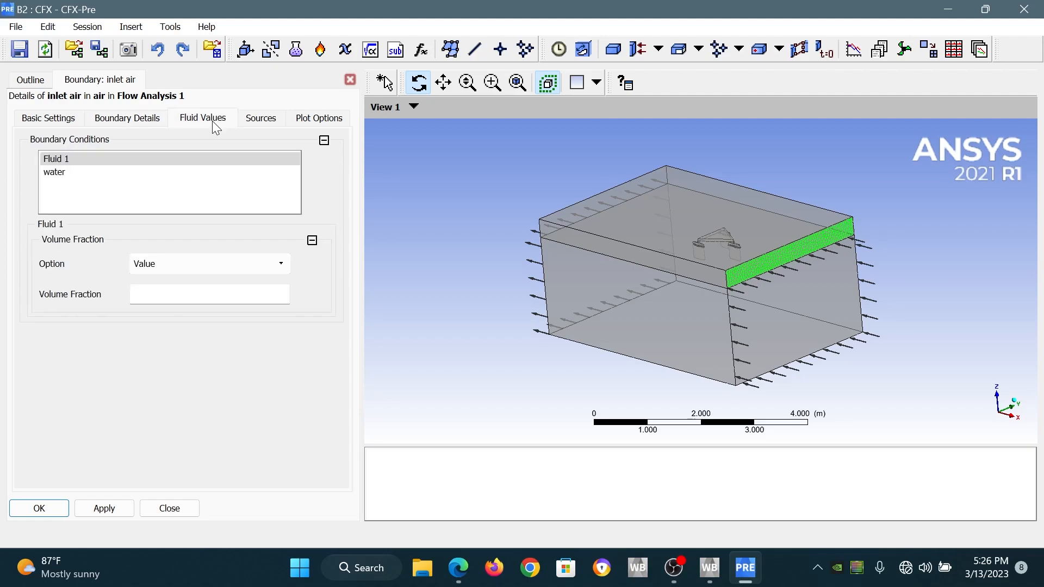
{"action": "left_click", "coordinate": [166, 299]}
{"action": "type", "text": "1"}
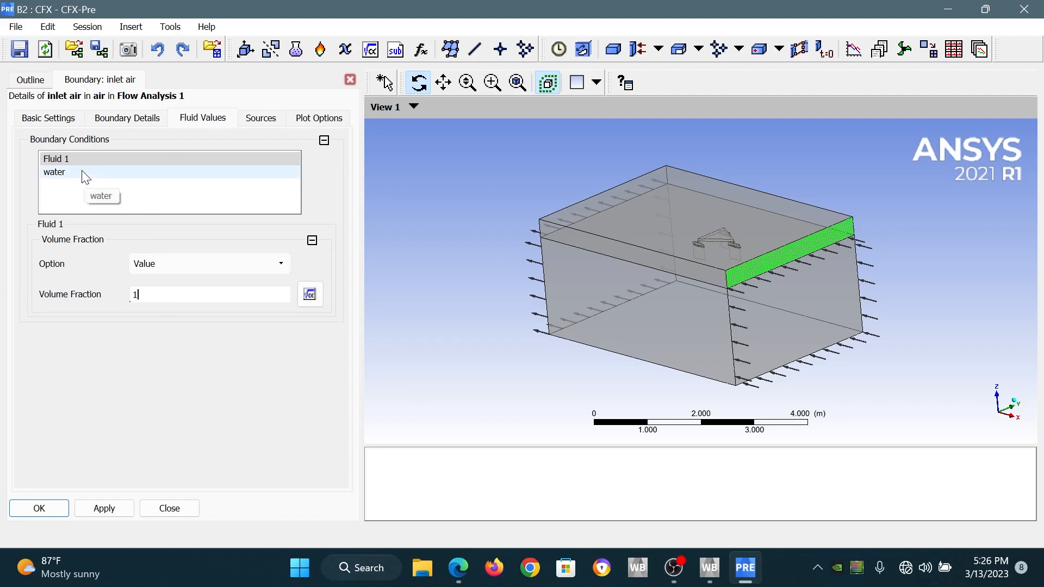
- Set the volume fraction of water at the inlet air boundary to 0
{"action": "left_click", "coordinate": [83, 172]}
{"action": "left_click", "coordinate": [140, 294]}
{"action": "type", "text": "0"}
{"action": "left_click", "coordinate": [55, 510]}
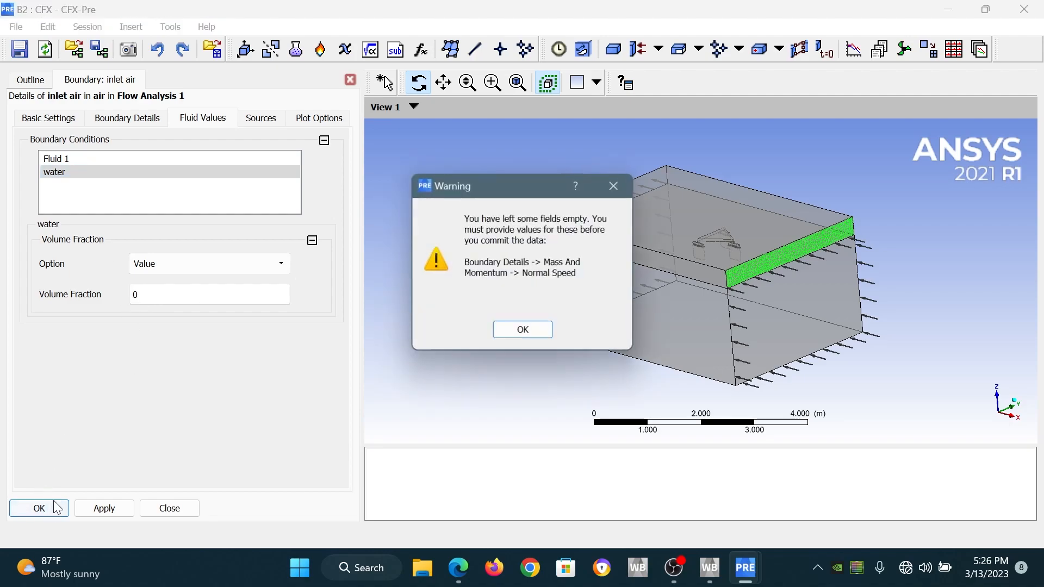
{"action": "left_click", "coordinate": [537, 332]}
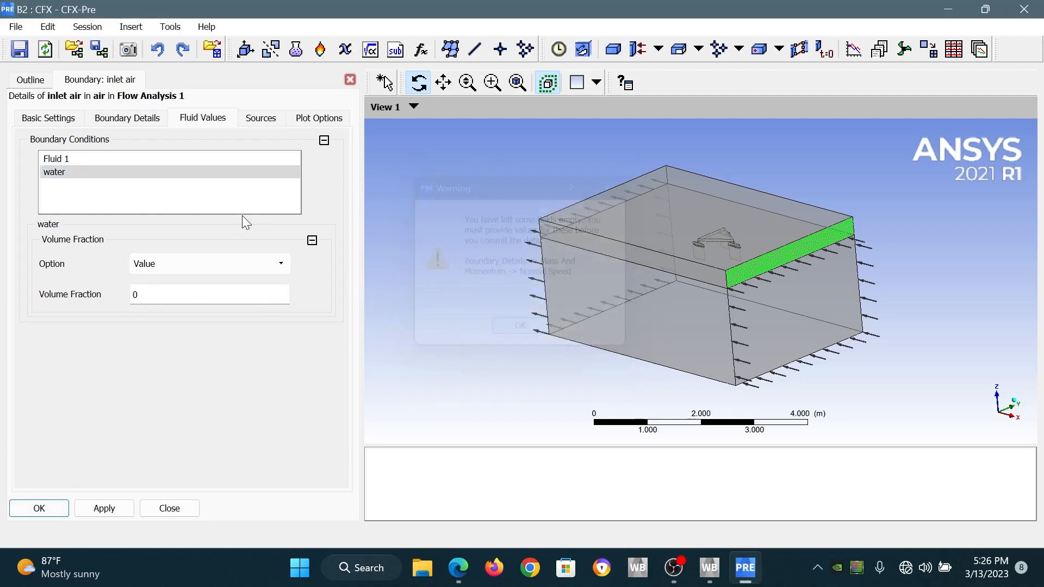
- Set the inlet air boundary's normal speed to 0.6 m s^-1 and accept the boundary definition
{"action": "left_click", "coordinate": [128, 118]}
{"action": "left_click", "coordinate": [175, 249]}
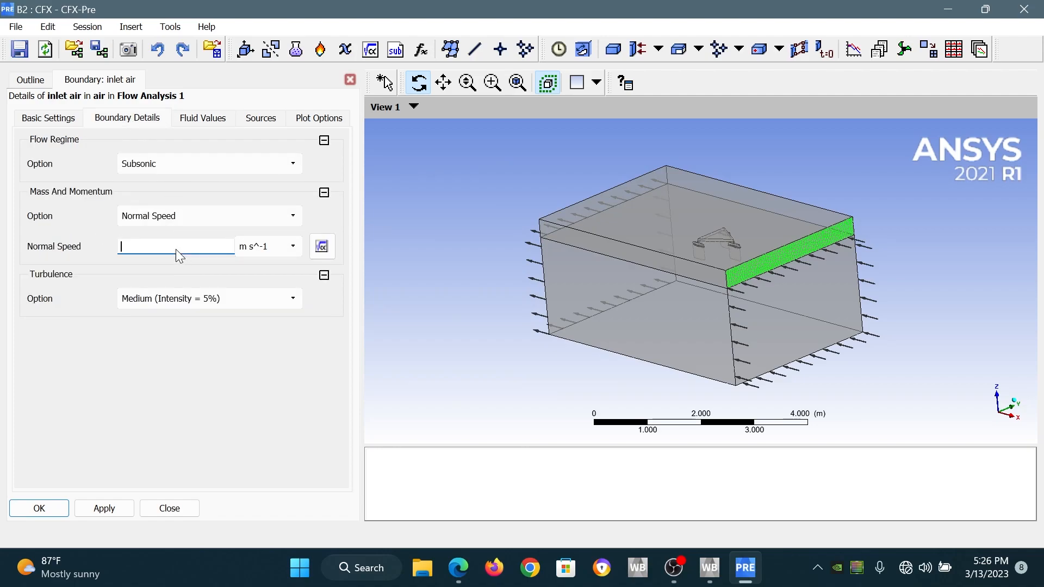
{"action": "type", "text": "0.6"}
{"action": "left_click", "coordinate": [209, 120]}
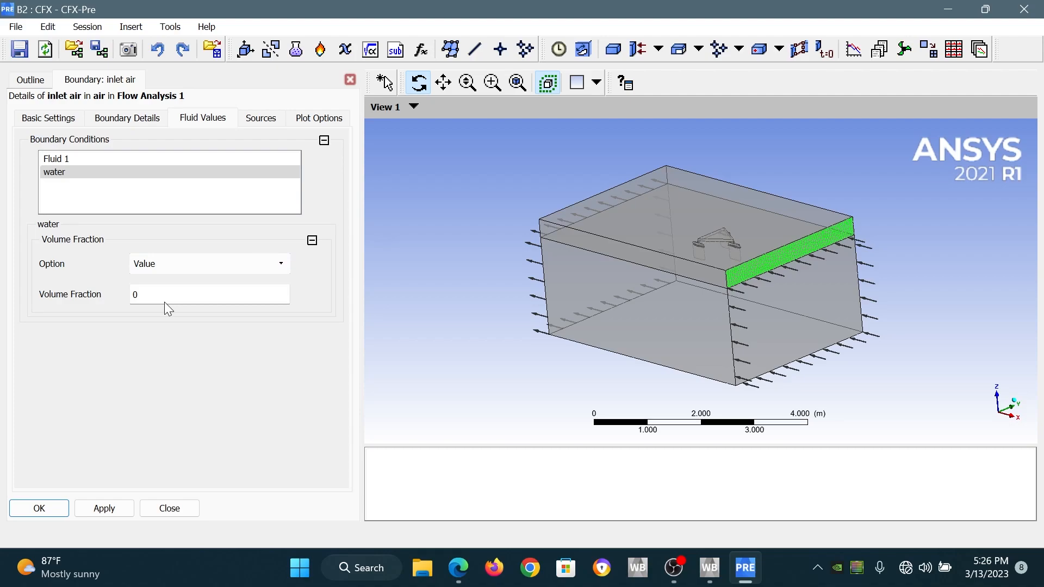
{"action": "left_click", "coordinate": [49, 510]}
- Insert a boundary named "outlet air" in the air domain
{"action": "left_click", "coordinate": [142, 240]}
{"action": "right_click", "coordinate": [142, 220]}
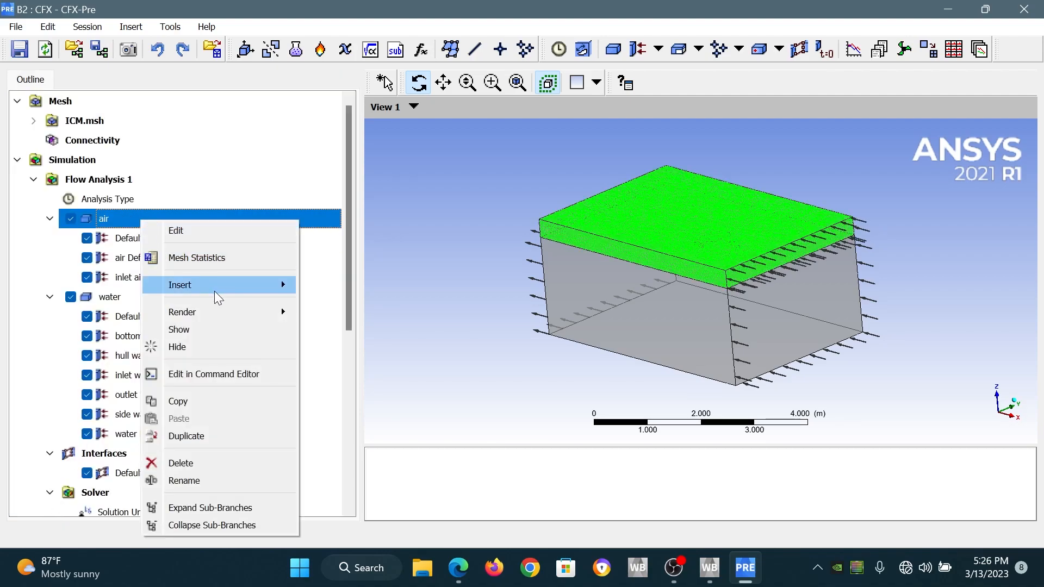
{"action": "mouse_move", "coordinate": [216, 290]}
{"action": "left_click", "coordinate": [317, 288]}
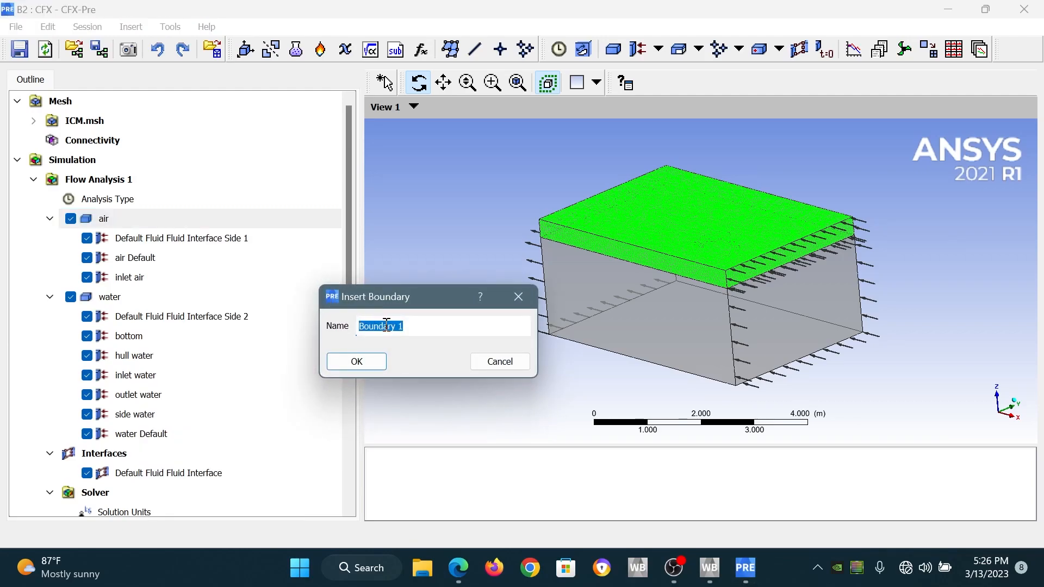
{"action": "type", "text": "outlet air"}
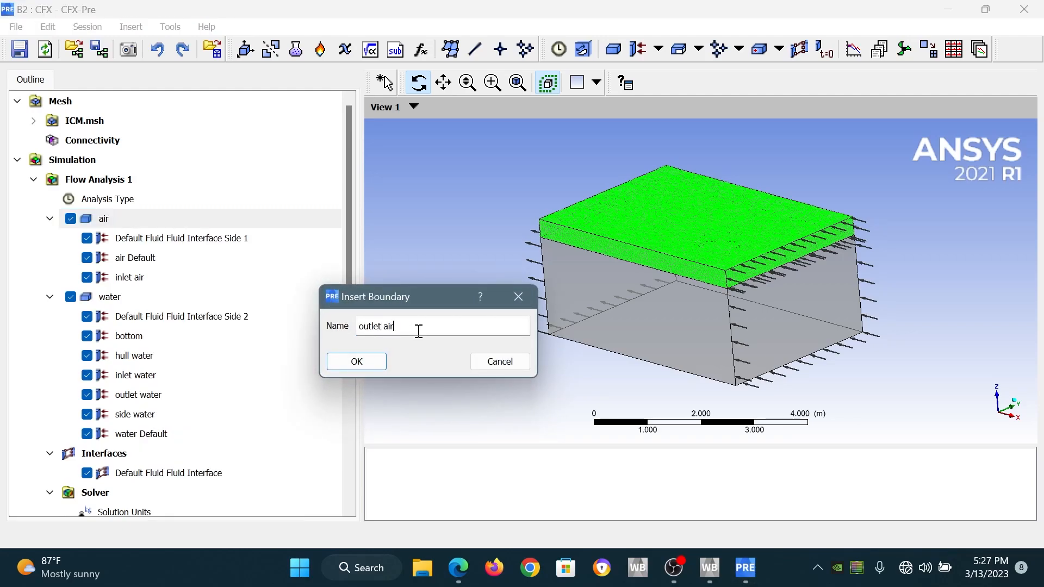
{"action": "left_click", "coordinate": [373, 358]}
- Define the outlet air boundary as an Outlet located on OUTLET_AIR with a relative pressure of 0 Pa, and accept it
{"action": "left_click", "coordinate": [221, 154]}
{"action": "left_click", "coordinate": [233, 172]}
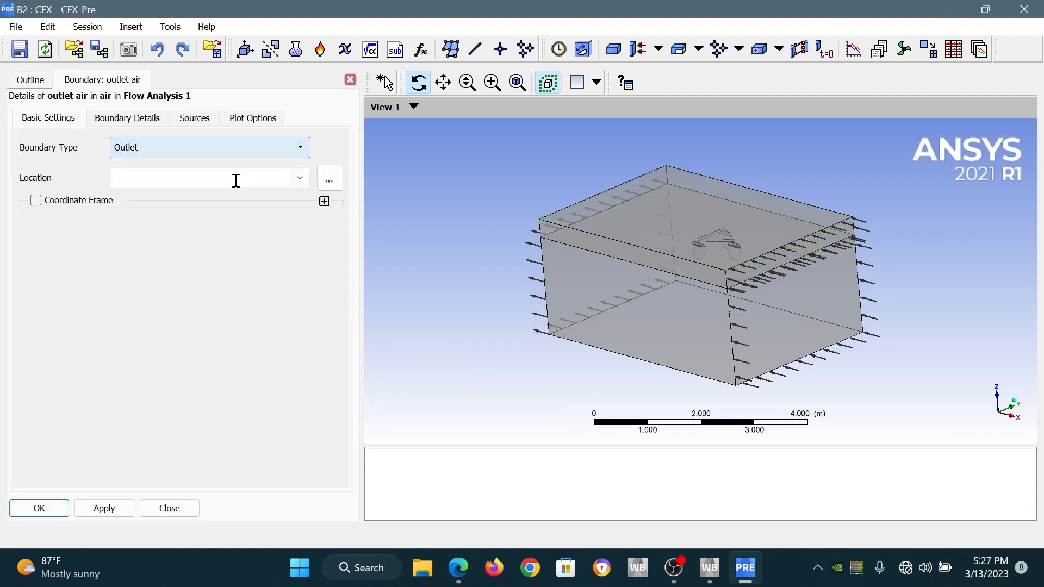
{"action": "left_click", "coordinate": [299, 178]}
{"action": "left_click", "coordinate": [282, 222]}
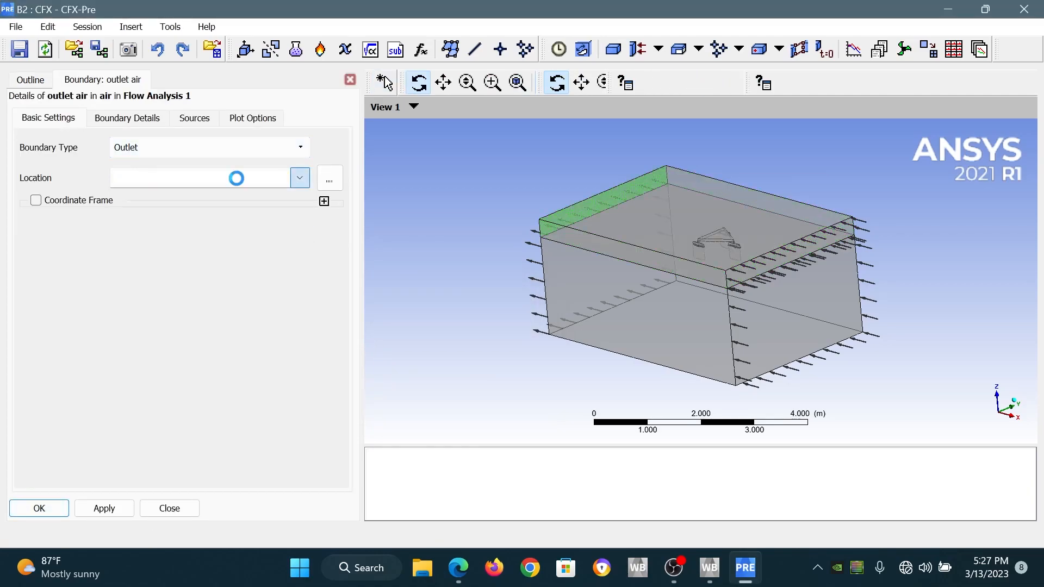
{"action": "left_click", "coordinate": [151, 118]}
{"action": "left_click", "coordinate": [174, 253]}
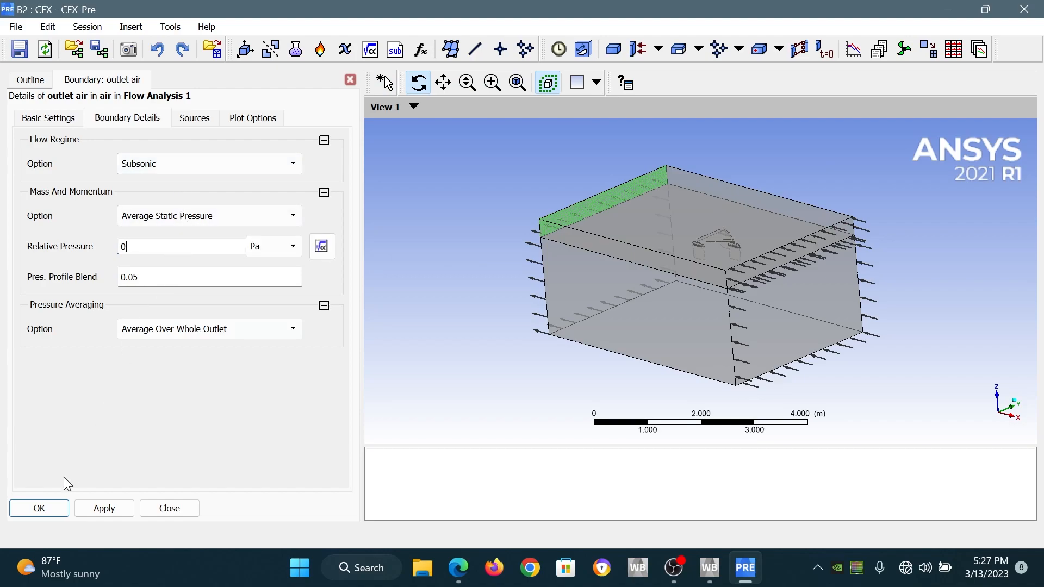
{"action": "left_click", "coordinate": [40, 507]}
- Insert a boundary named "side air" in the air domain
{"action": "left_click", "coordinate": [120, 222]}
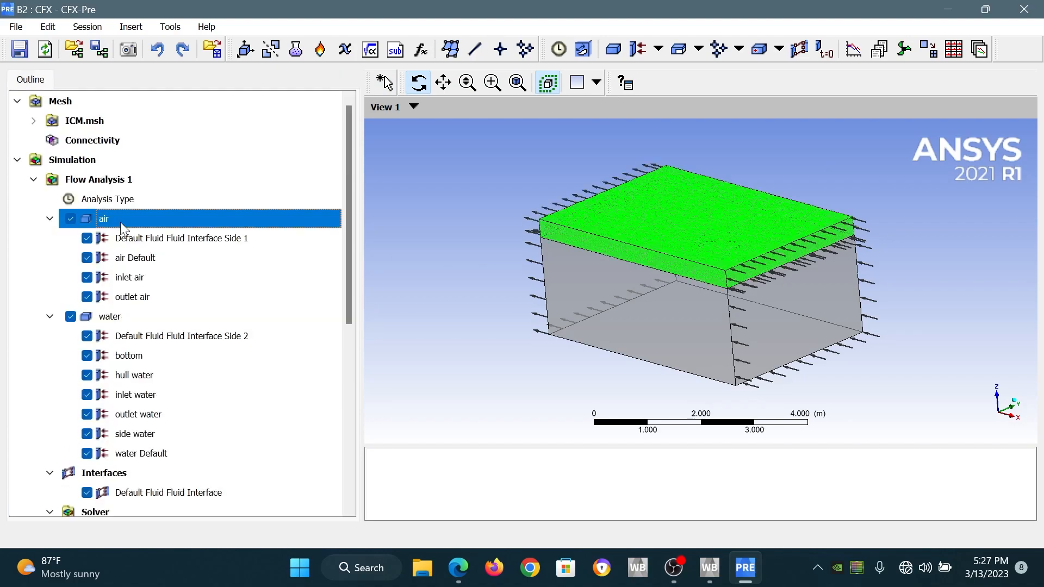
{"action": "right_click", "coordinate": [119, 222]}
{"action": "mouse_move", "coordinate": [180, 287]}
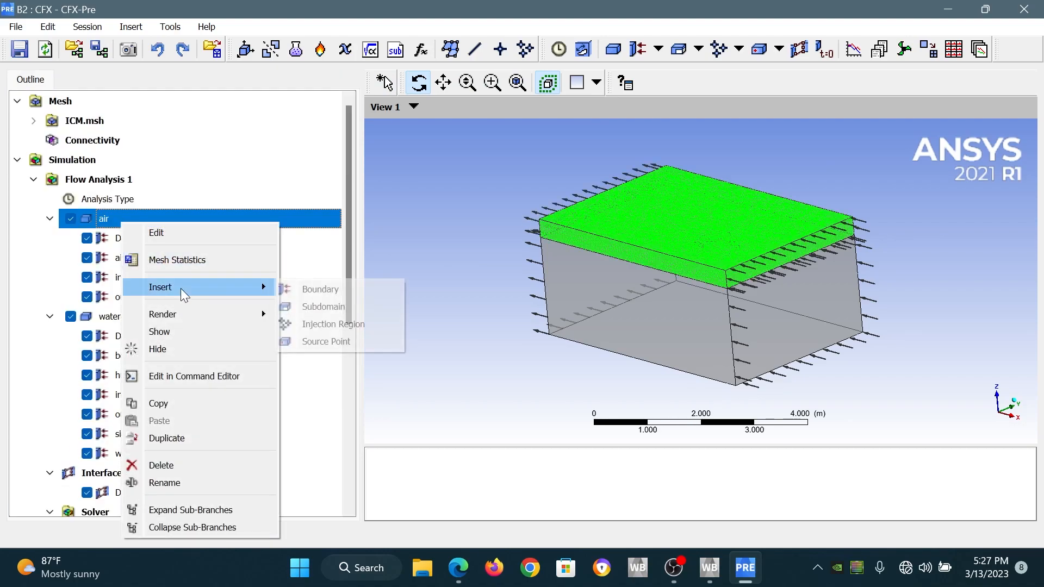
{"action": "left_click", "coordinate": [361, 287]}
{"action": "type", "text": "si"}
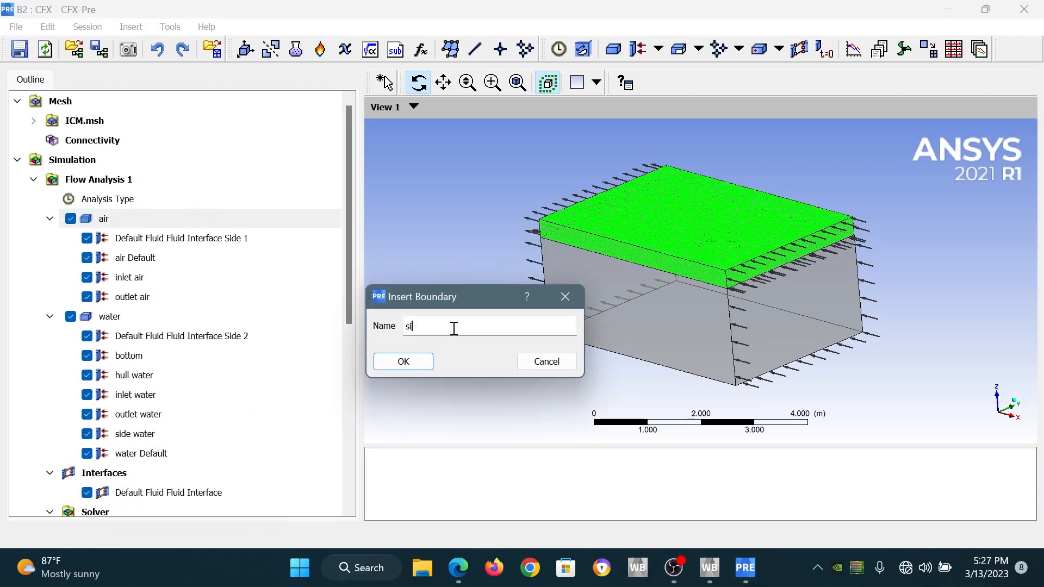
{"action": "type", "text": "de air"}
{"action": "key", "text": "Return"}
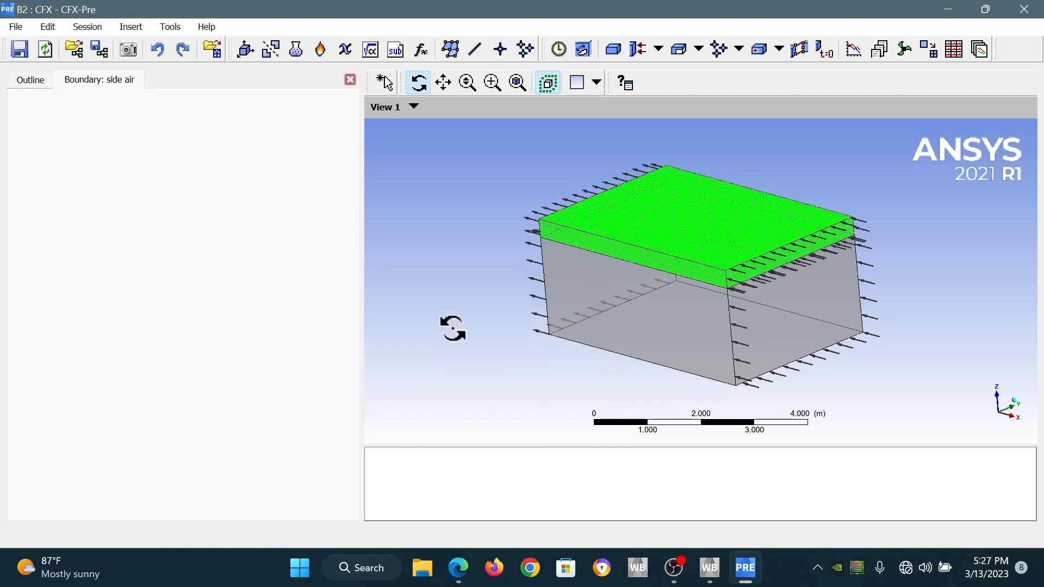
- Define the side air boundary as a Wall located on SIDE_AIR, choose its wall option and accept it
{"action": "left_click", "coordinate": [293, 148]}
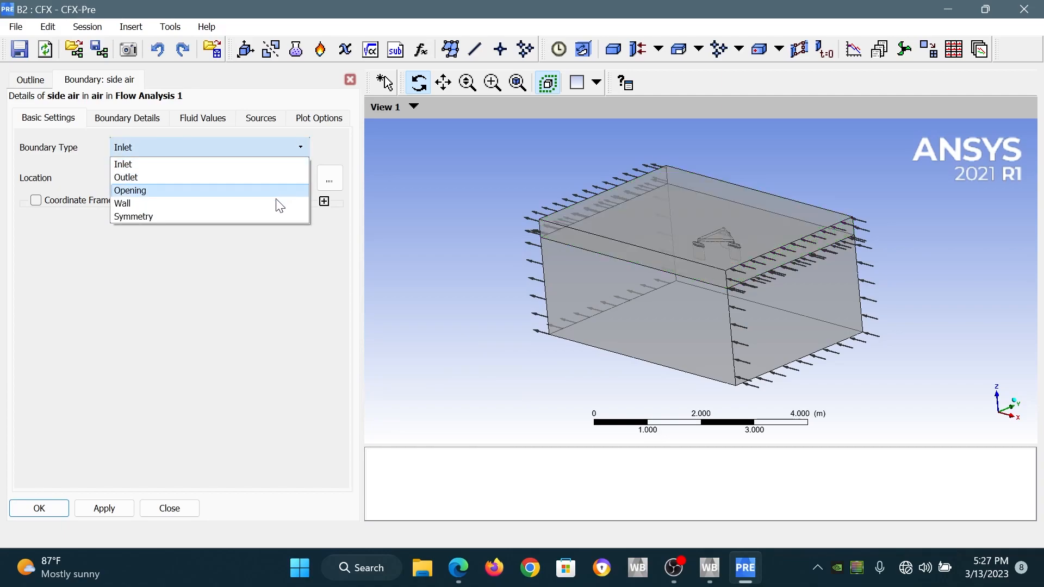
{"action": "left_click", "coordinate": [280, 205]}
{"action": "left_click", "coordinate": [302, 178]}
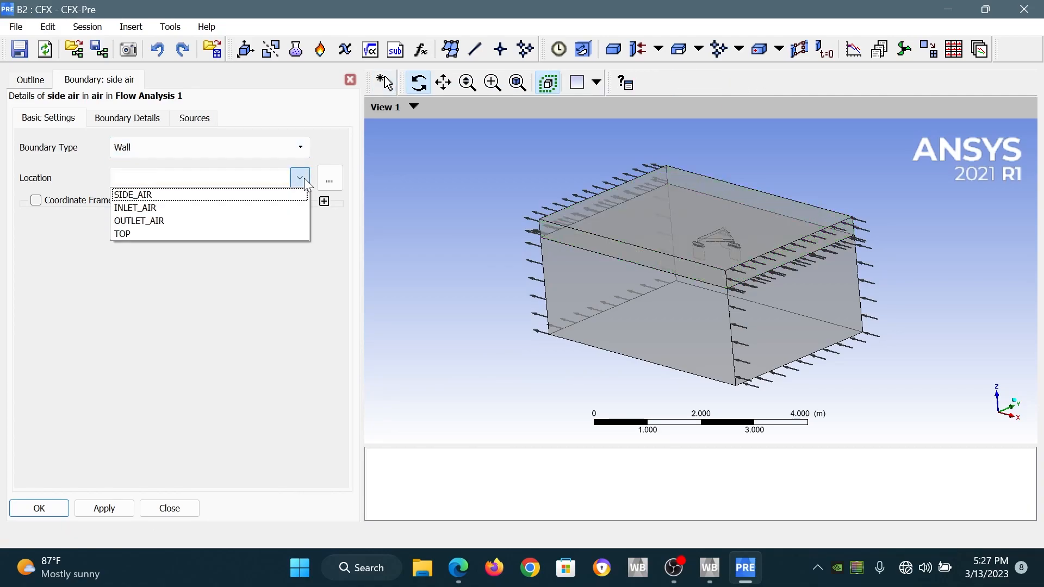
{"action": "left_click", "coordinate": [294, 196]}
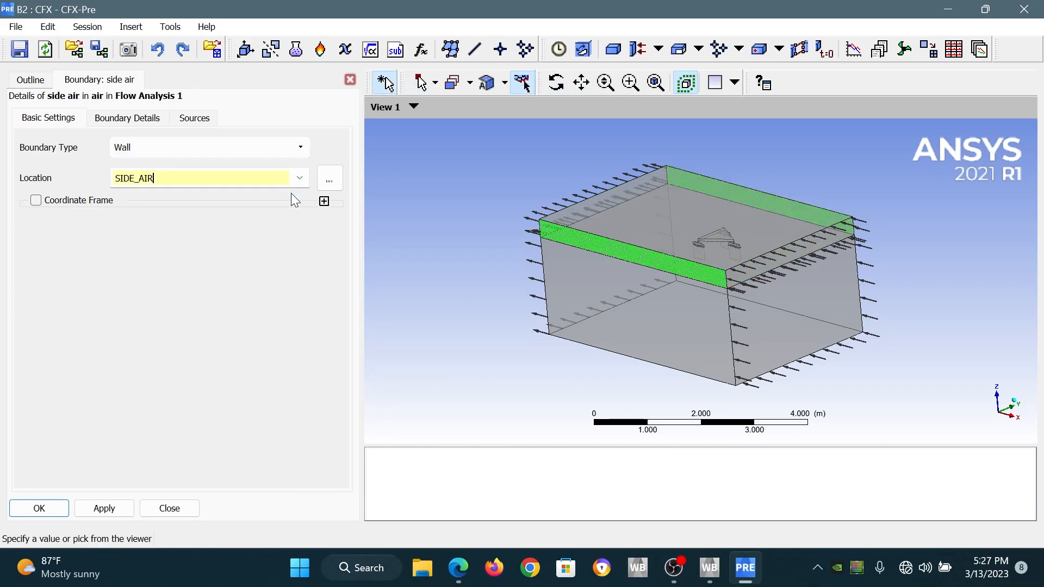
{"action": "left_click", "coordinate": [129, 118]}
{"action": "left_click", "coordinate": [178, 163]}
{"action": "left_click", "coordinate": [181, 193]}
{"action": "left_click", "coordinate": [34, 505]}
- Insert a boundary named "top" in the air domain
{"action": "right_click", "coordinate": [145, 219]}
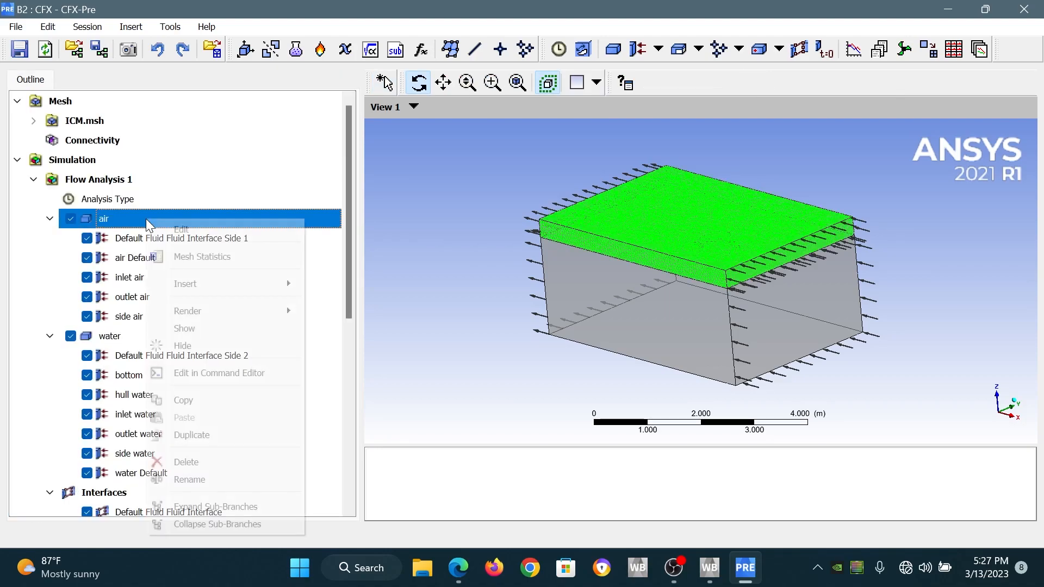
{"action": "mouse_move", "coordinate": [239, 284]}
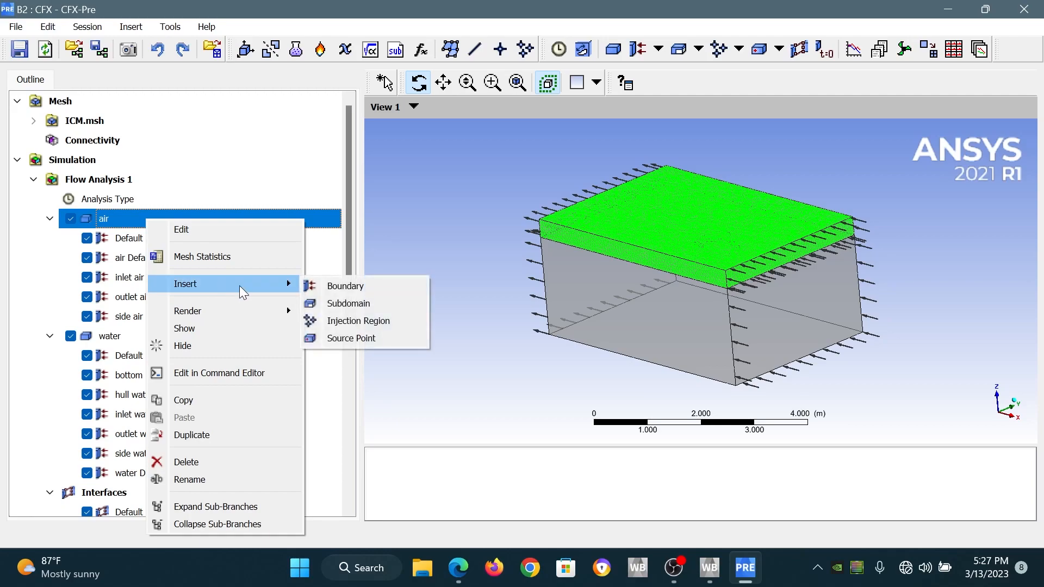
{"action": "left_click", "coordinate": [341, 279]}
{"action": "type", "text": "top"}
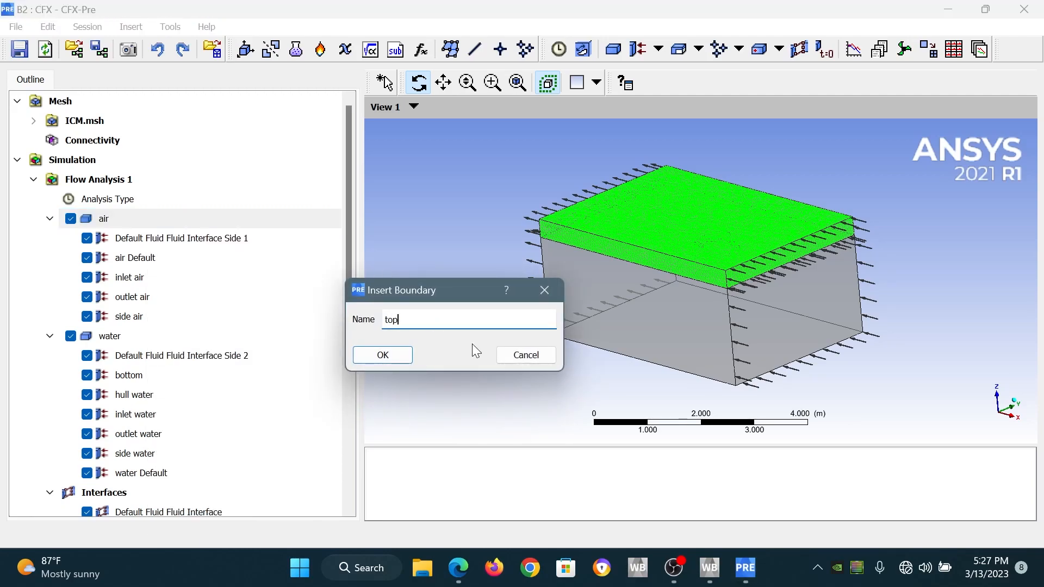
{"action": "left_click", "coordinate": [380, 355]}
- Define the top boundary as an Opening located on TOP with a relative pressure of 0 Pa
{"action": "left_click", "coordinate": [165, 153]}
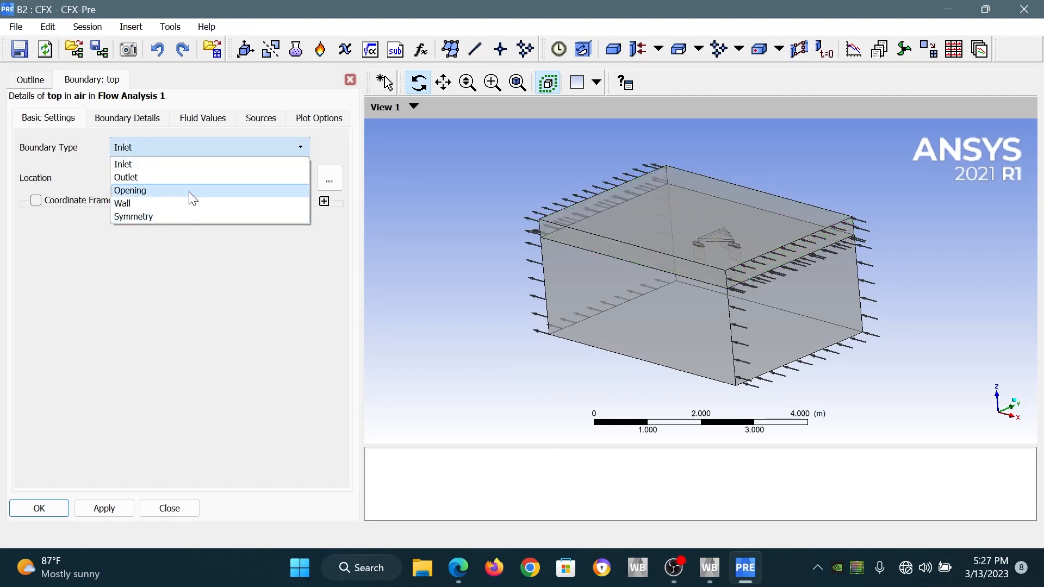
{"action": "left_click", "coordinate": [188, 191]}
{"action": "left_click", "coordinate": [300, 178]}
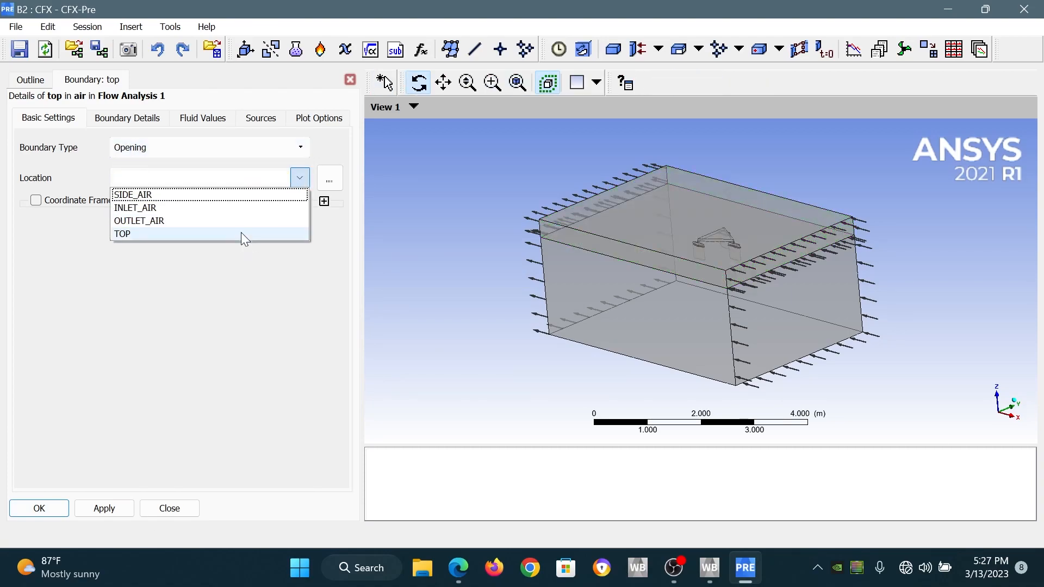
{"action": "left_click", "coordinate": [241, 233]}
{"action": "left_click", "coordinate": [136, 120]}
{"action": "left_click", "coordinate": [161, 248]}
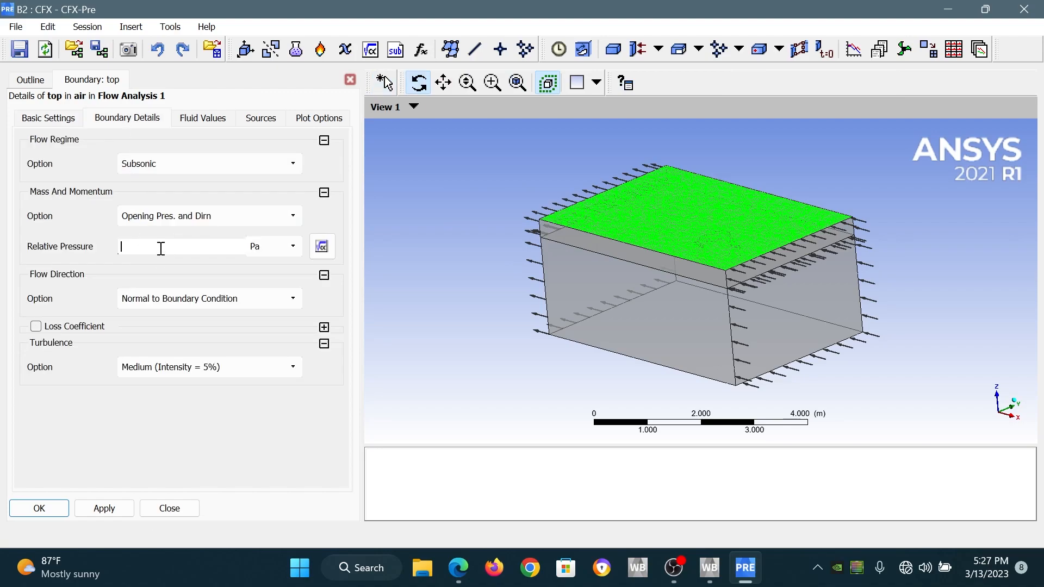
{"action": "type", "text": "0"}
{"action": "left_click", "coordinate": [39, 509]}
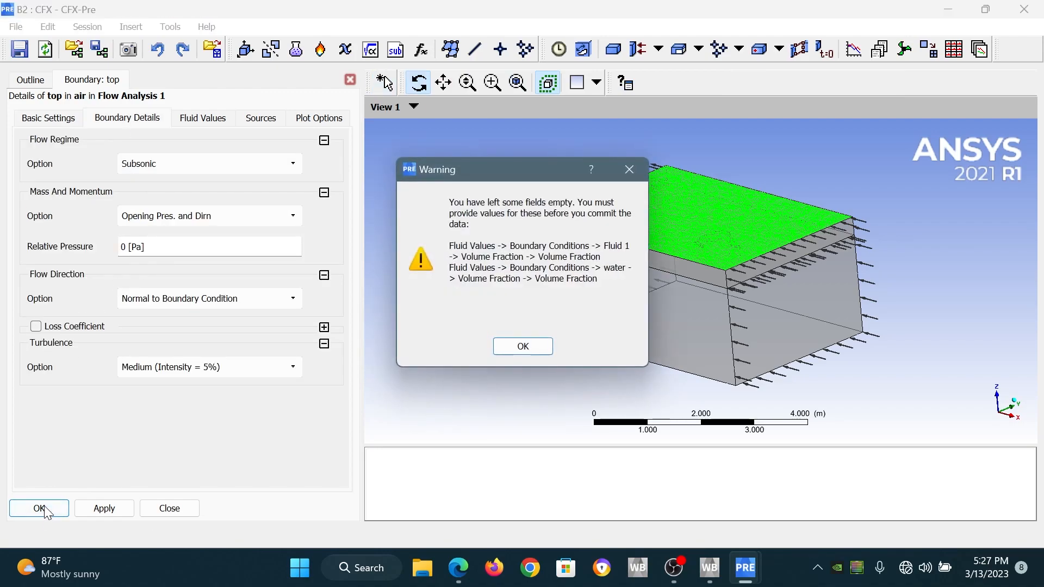
{"action": "left_click", "coordinate": [523, 346]}
- Set the top boundary's volume fractions to 1 for Fluid 1 and 0 for water, and accept the boundary
{"action": "left_click", "coordinate": [222, 127]}
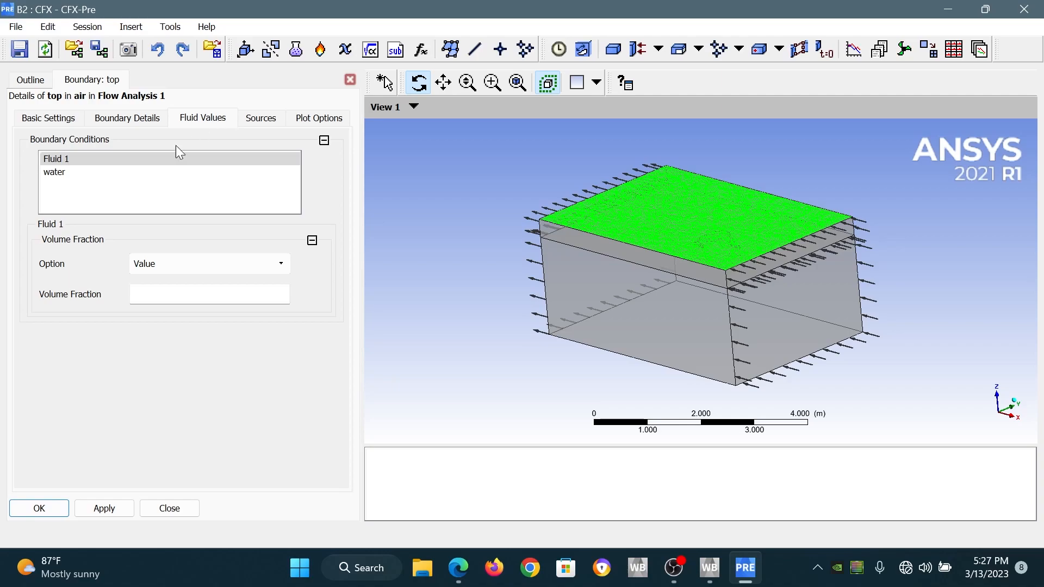
{"action": "left_click", "coordinate": [162, 292]}
{"action": "type", "text": "1"}
{"action": "left_click", "coordinate": [116, 173]}
{"action": "left_click", "coordinate": [155, 294]}
{"action": "type", "text": "0"}
{"action": "left_click", "coordinate": [49, 508]}
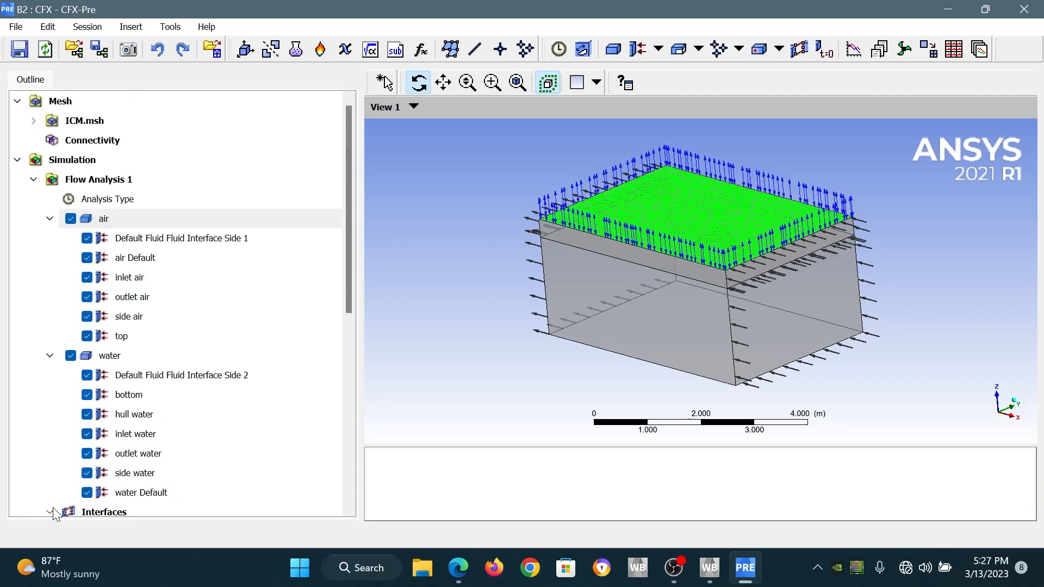
- Insert a boundary named "hull air" in the air domain
{"action": "right_click", "coordinate": [129, 220]}
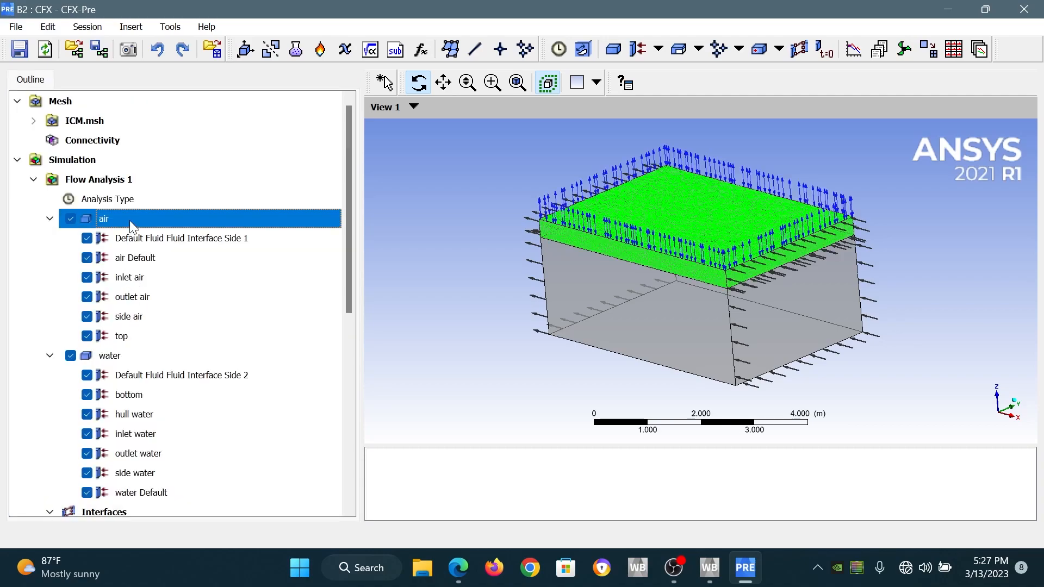
{"action": "mouse_move", "coordinate": [210, 286]}
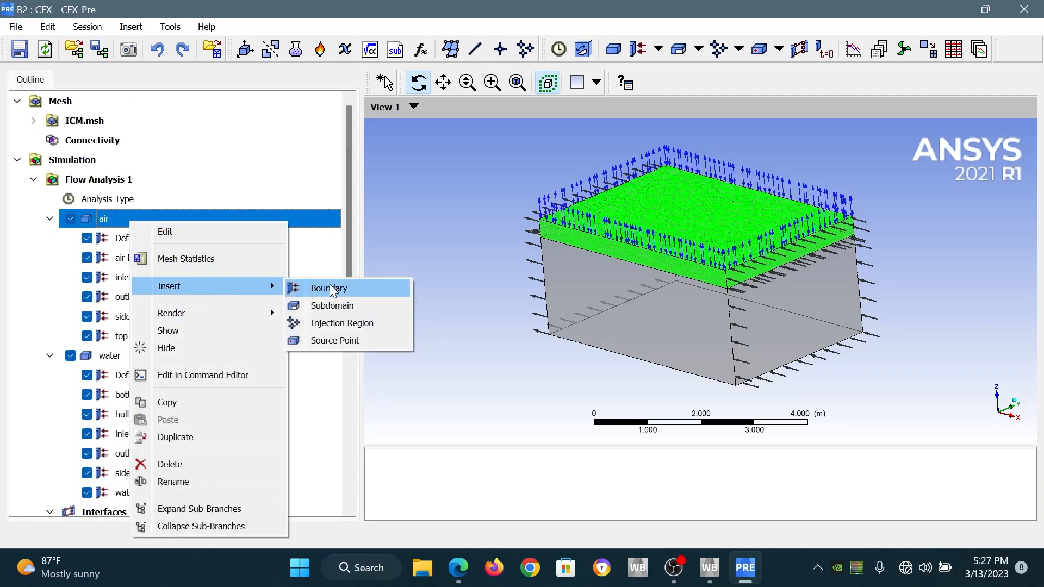
{"action": "left_click", "coordinate": [332, 285]}
{"action": "type", "text": "hull air"}
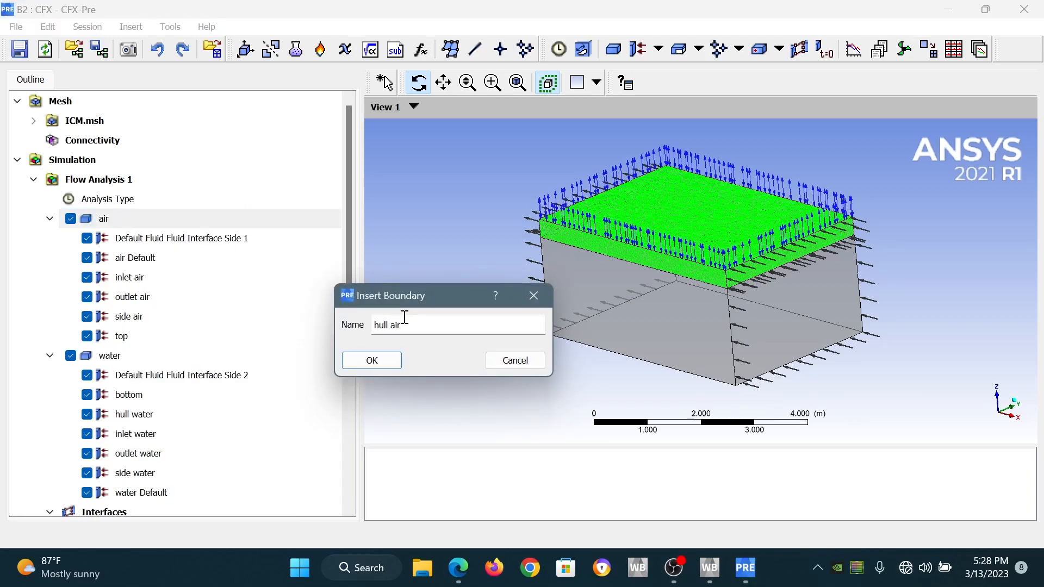
{"action": "left_click", "coordinate": [372, 360]}
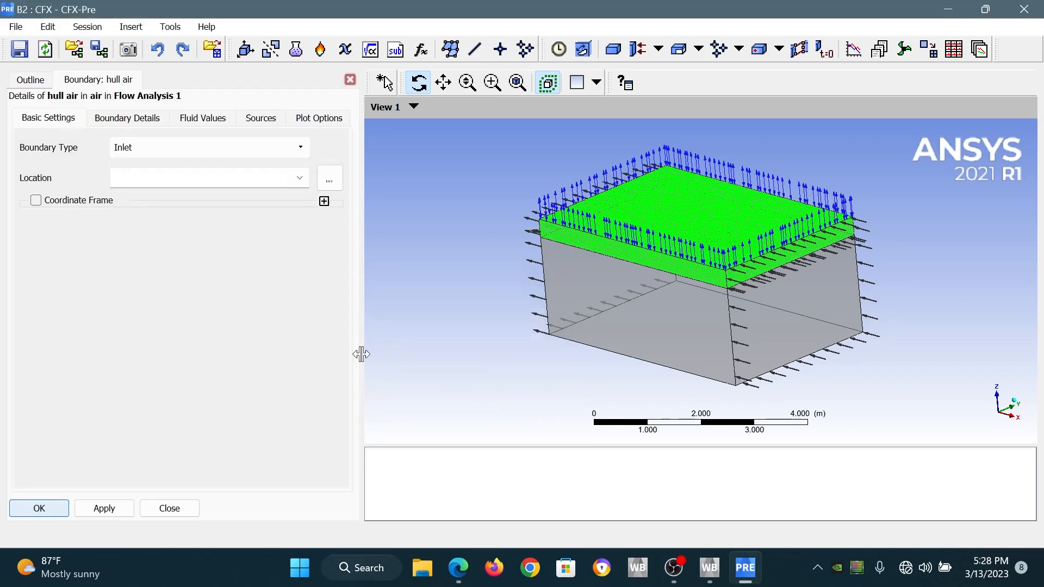
- Define the hull air boundary as a Wall located on the Primitive 2D region of the hull and accept it
{"action": "left_click", "coordinate": [212, 148]}
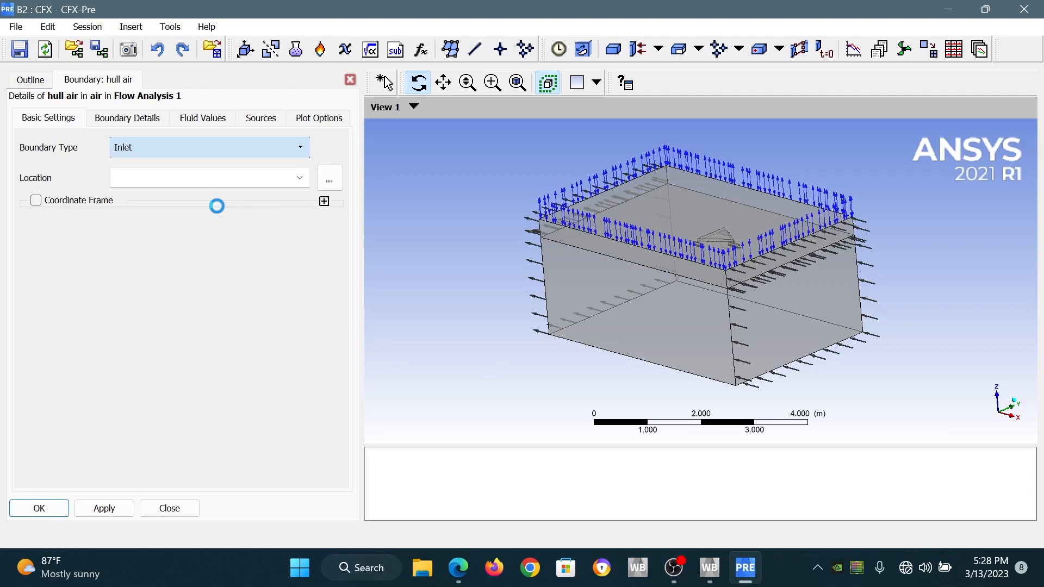
{"action": "left_click", "coordinate": [218, 204]}
{"action": "left_click", "coordinate": [298, 178]}
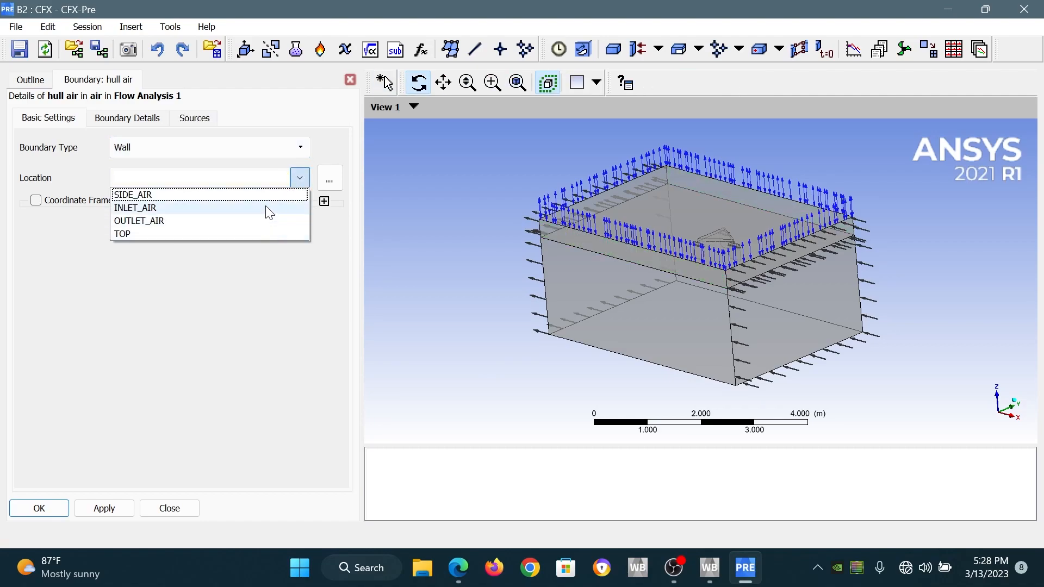
{"action": "left_click", "coordinate": [337, 179]}
{"action": "left_click", "coordinate": [337, 178]}
{"action": "left_click_drag", "start_coordinate": [512, 9], "coordinate": [341, 29]}
{"action": "left_click_drag", "start_coordinate": [314, 114], "coordinate": [326, 169]}
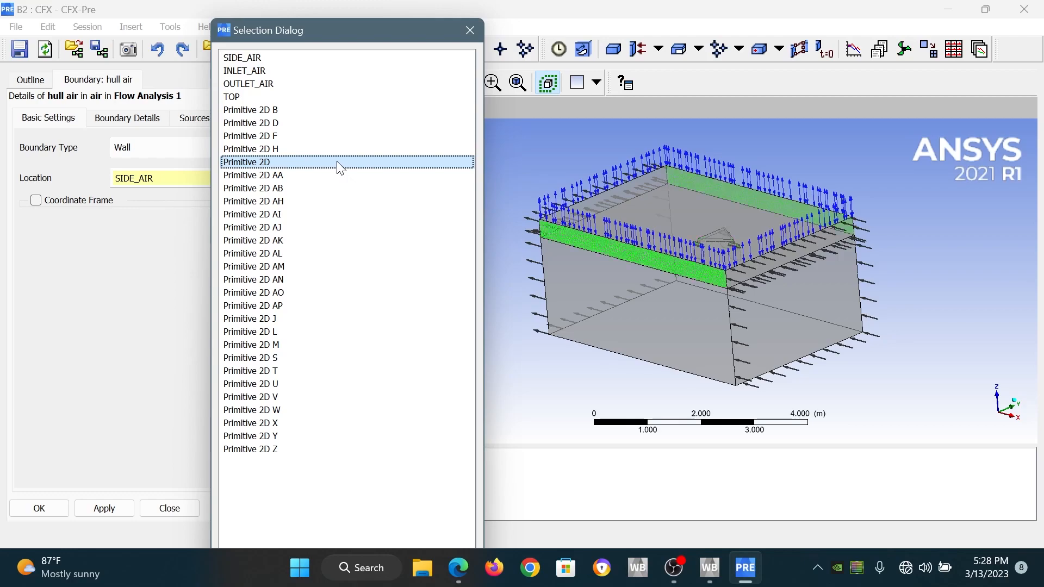
{"action": "double_click", "coordinate": [337, 160]}
{"action": "left_click", "coordinate": [124, 121]}
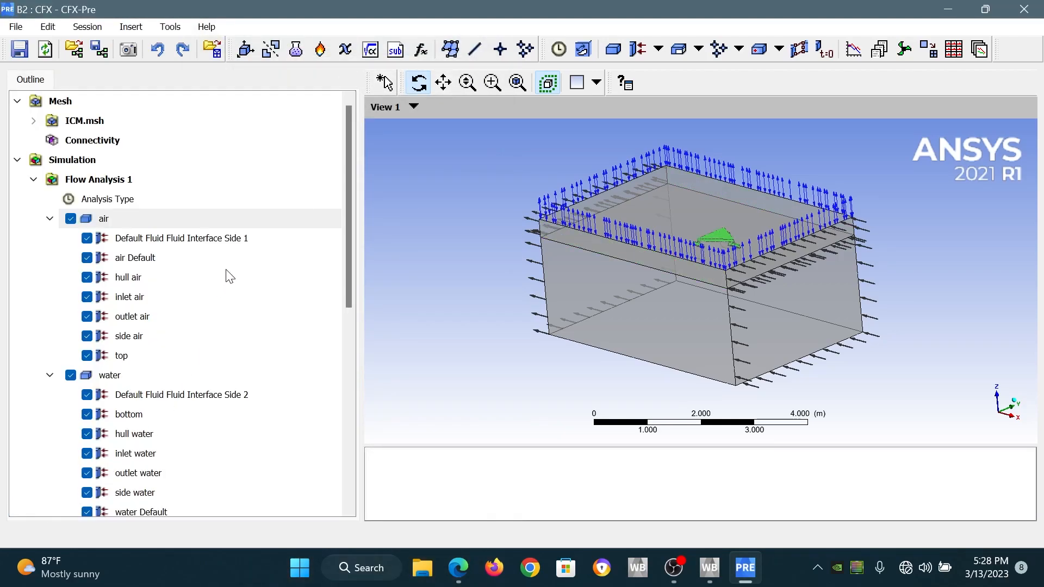
- Check which model faces the air domain's fluid interface, air Default and side air boundaries cover
{"action": "left_click", "coordinate": [224, 242]}
{"action": "left_click", "coordinate": [219, 261]}
{"action": "left_click", "coordinate": [212, 334]}
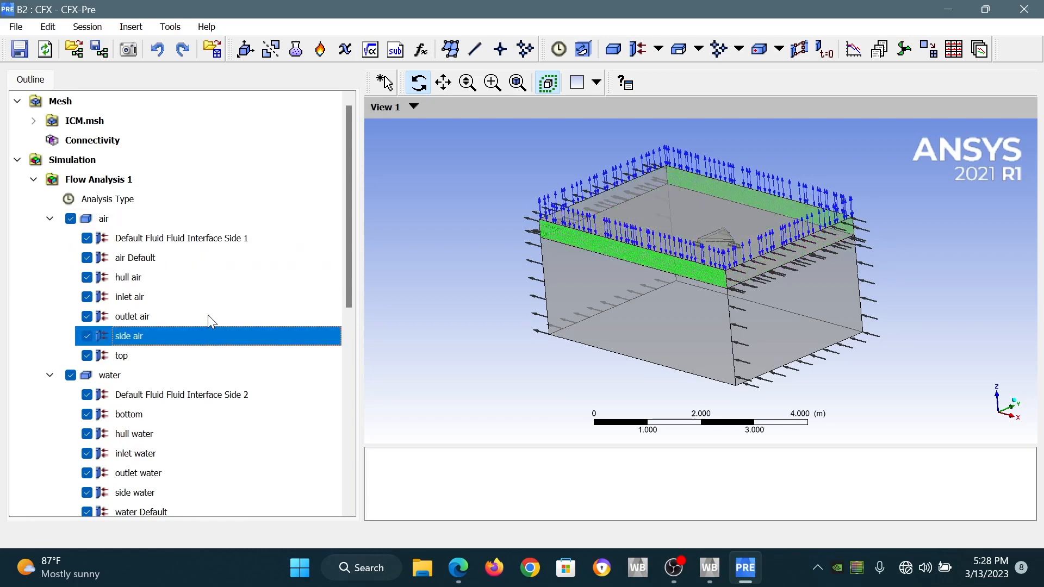
- Set the solver control's residual target to 0.0001 for Flow Analysis 1
{"action": "left_click", "coordinate": [209, 275]}
{"action": "left_click", "coordinate": [208, 237]}
{"action": "scroll", "coordinate": [204, 235], "scroll_direction": "down", "scroll_amount": 4}
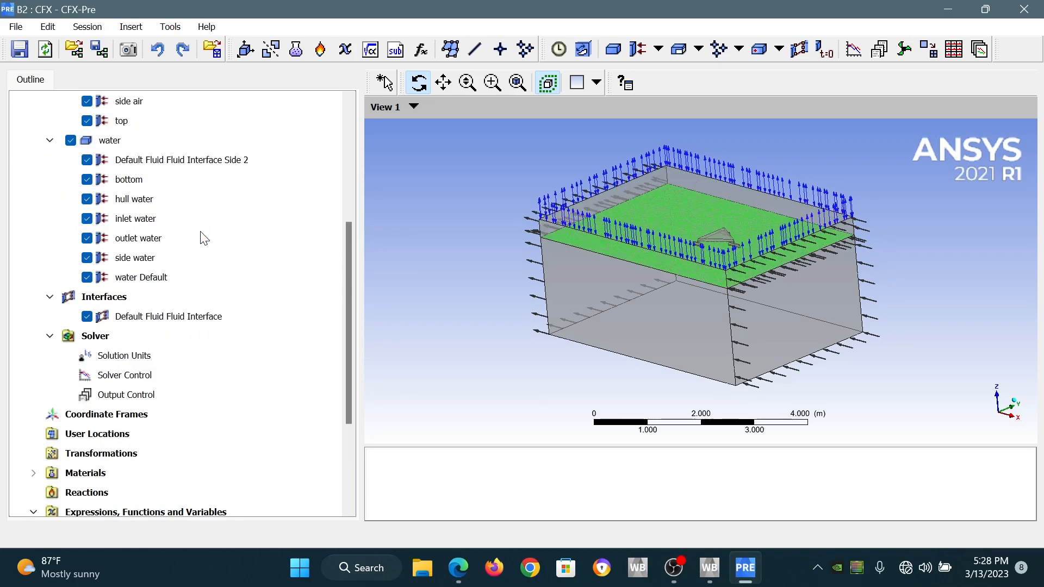
{"action": "scroll", "coordinate": [203, 239], "scroll_direction": "down", "scroll_amount": 1}
{"action": "left_click", "coordinate": [145, 320]}
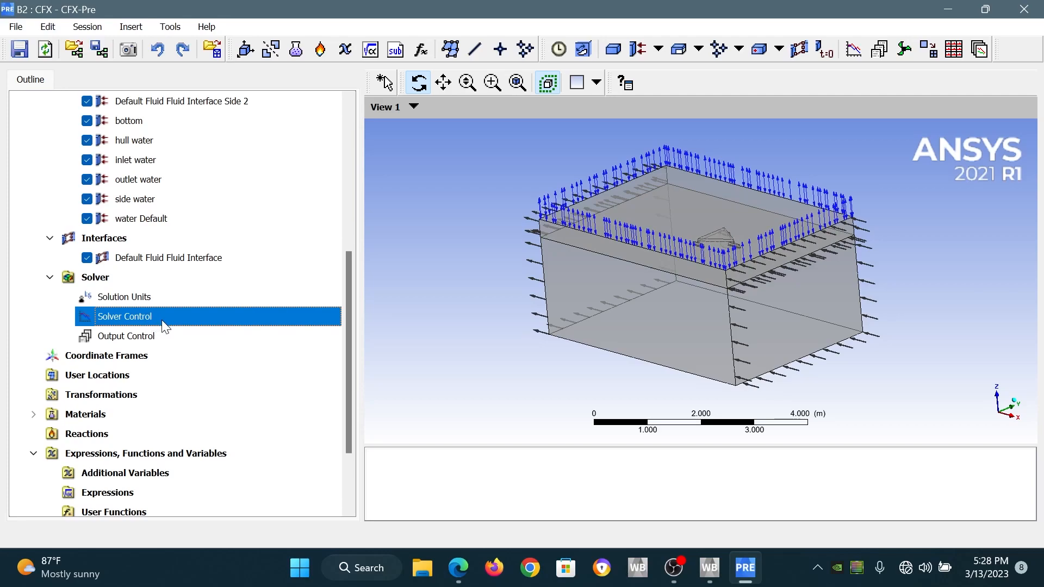
{"action": "double_click", "coordinate": [168, 318]}
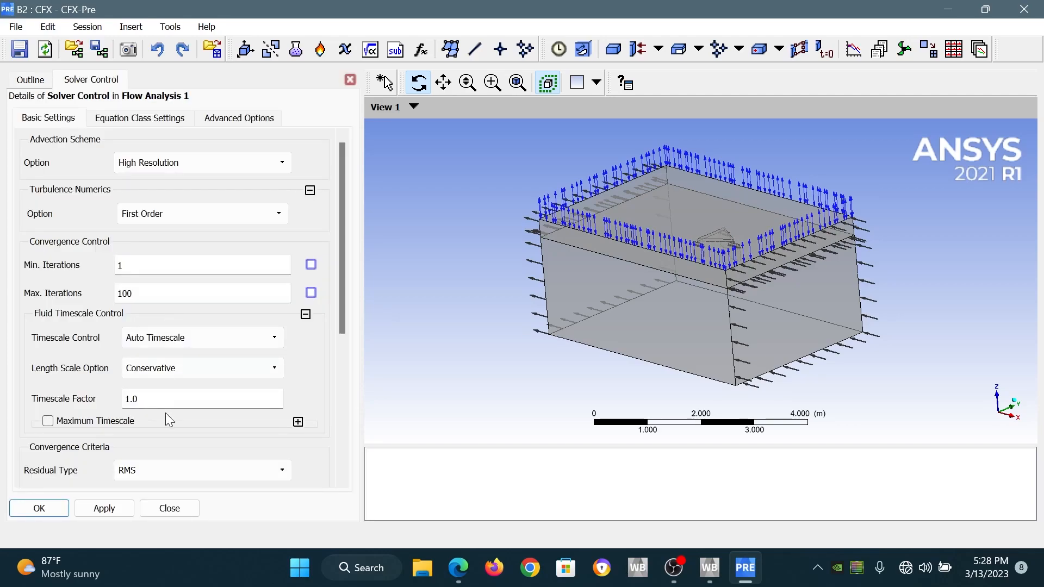
{"action": "scroll", "coordinate": [172, 305], "scroll_direction": "down", "scroll_amount": 4}
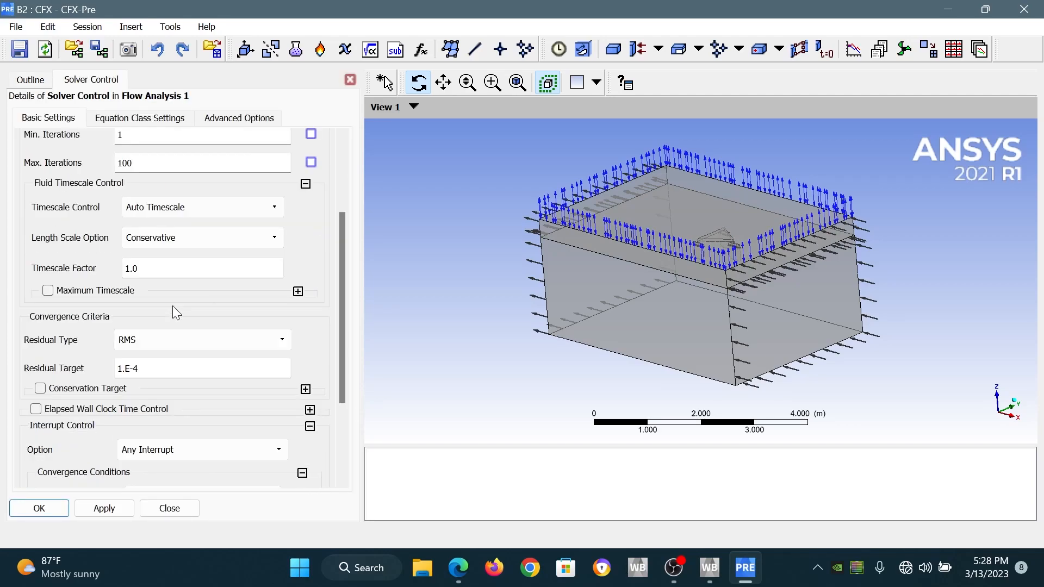
{"action": "double_click", "coordinate": [149, 369]}
{"action": "type", "text": "0.0001"}
- Set the maximum iterations to 250 and accept the solver control settings
{"action": "scroll", "coordinate": [77, 375], "scroll_direction": "up", "scroll_amount": 4}
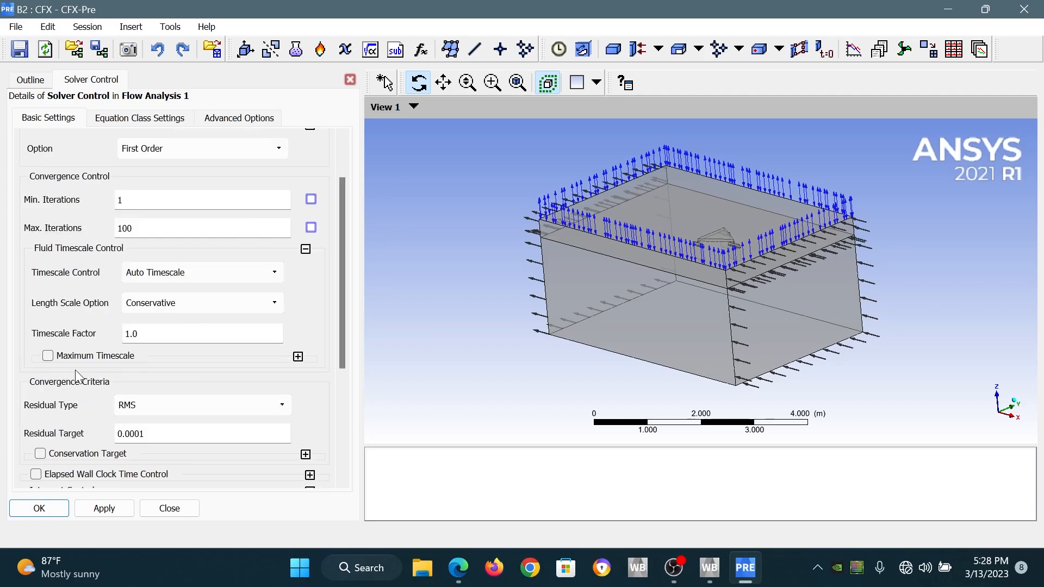
{"action": "double_click", "coordinate": [115, 296]}
{"action": "type", "text": "259"}
{"action": "key", "text": "BackSpace"}
{"action": "type", "text": "0"}
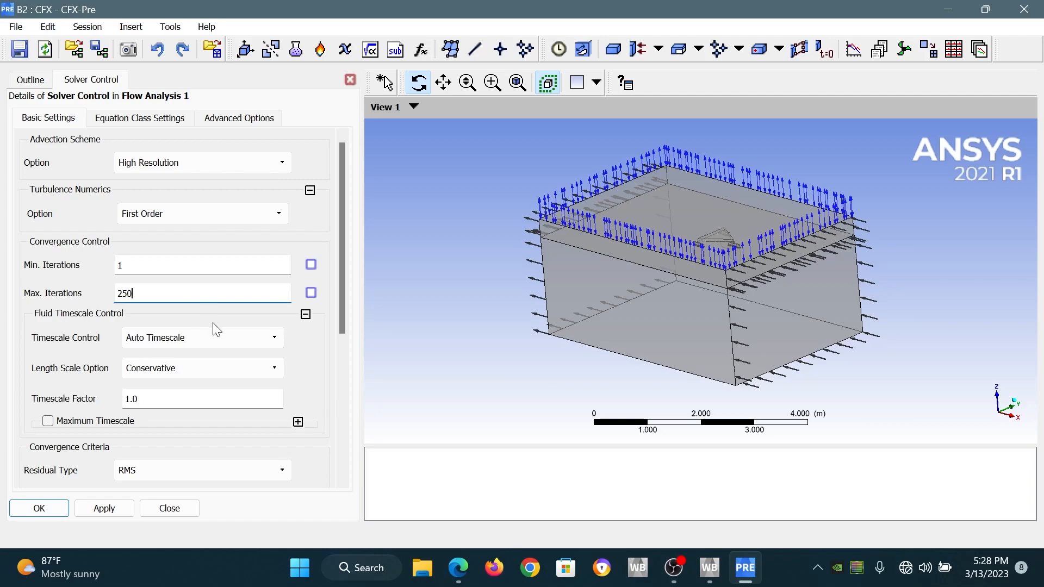
{"action": "scroll", "coordinate": [103, 318], "scroll_direction": "down", "scroll_amount": 2}
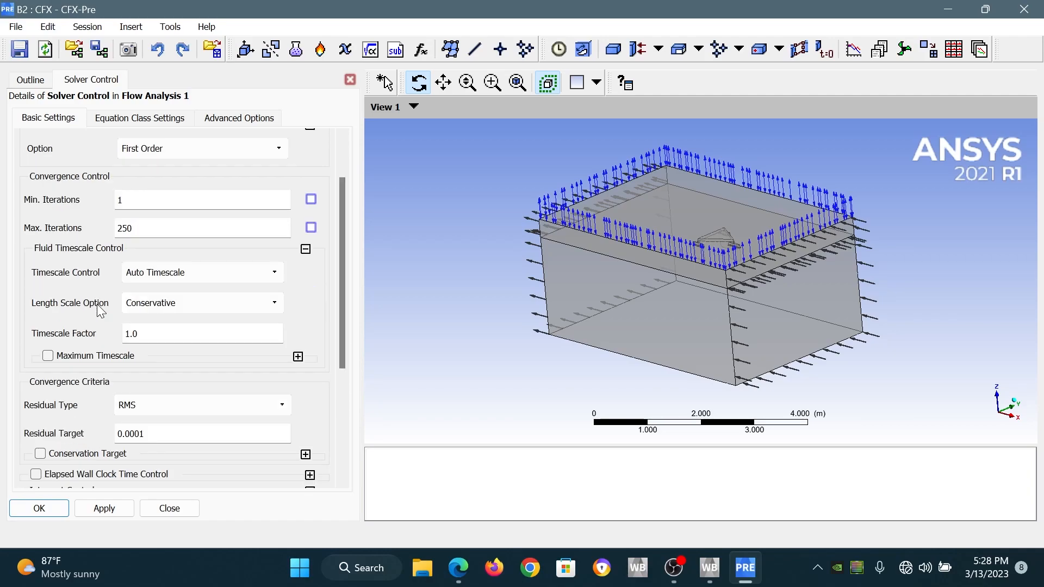
{"action": "scroll", "coordinate": [118, 299], "scroll_direction": "up", "scroll_amount": 2}
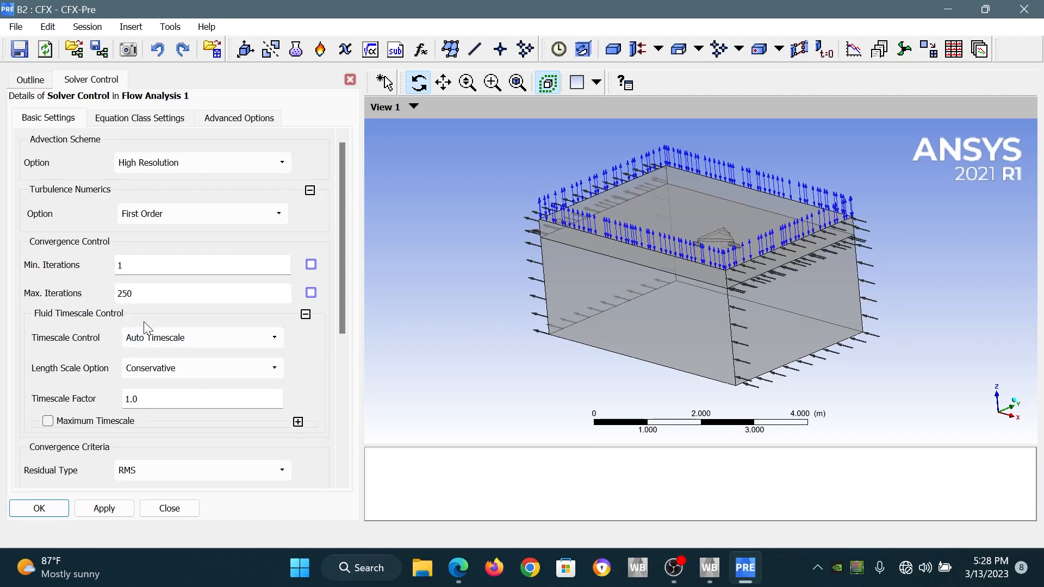
{"action": "left_click", "coordinate": [54, 509]}
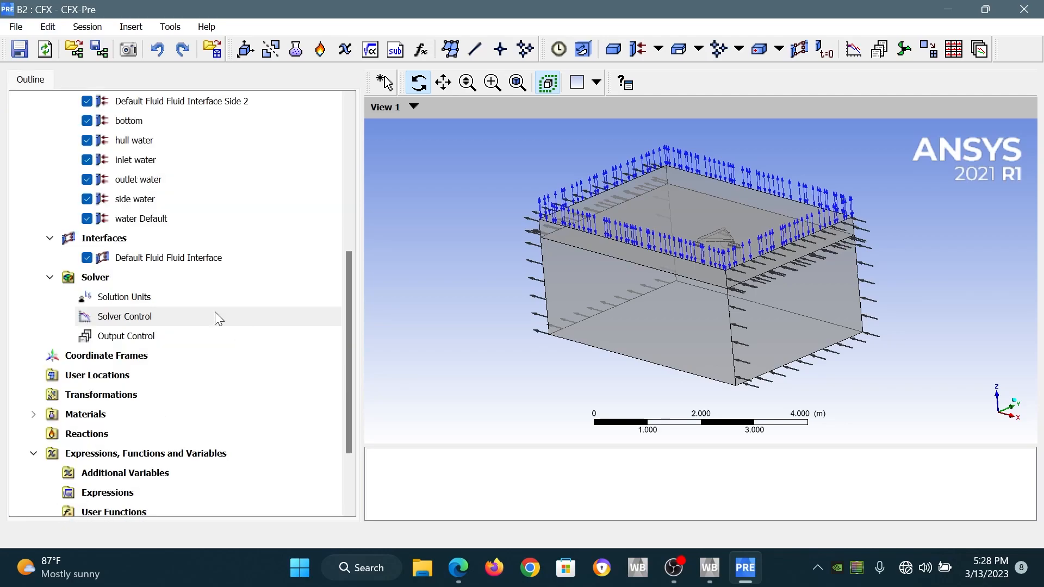
- Check which parts of the model the air domain and its fluid interface, hull air and inlet air boundaries cover
{"action": "left_click", "coordinate": [214, 317]}
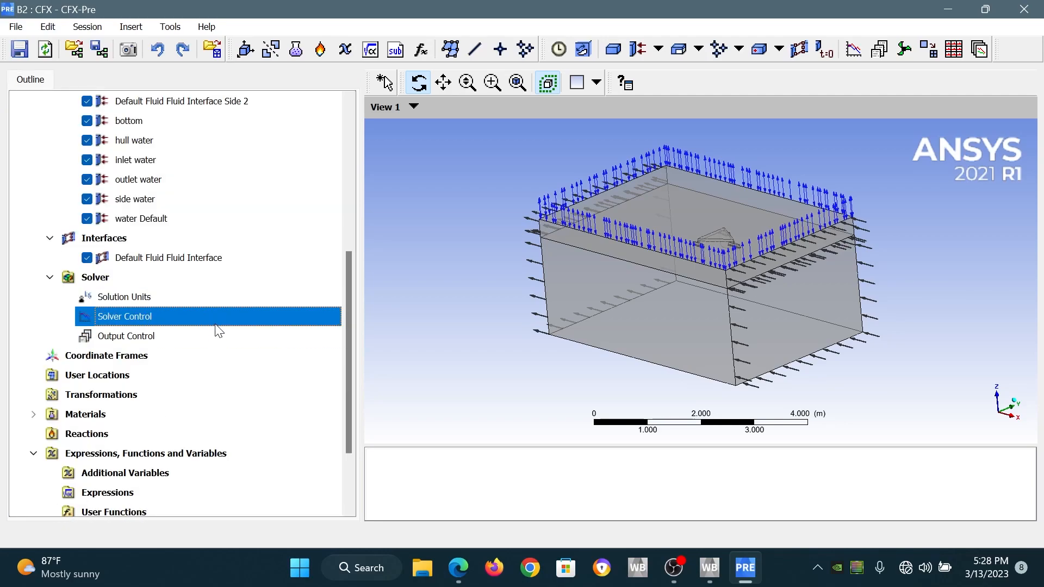
{"action": "scroll", "coordinate": [219, 337], "scroll_direction": "up", "scroll_amount": 5}
{"action": "left_click", "coordinate": [153, 266]}
{"action": "left_click", "coordinate": [157, 239]}
{"action": "left_click", "coordinate": [136, 278]}
{"action": "left_click", "coordinate": [164, 224]}
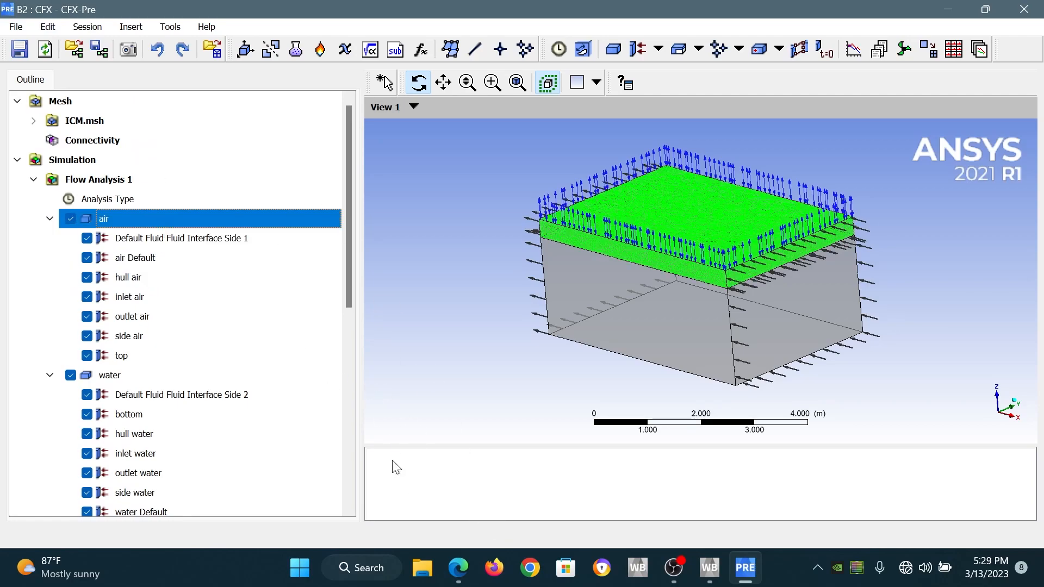
{"action": "left_click", "coordinate": [226, 297]}
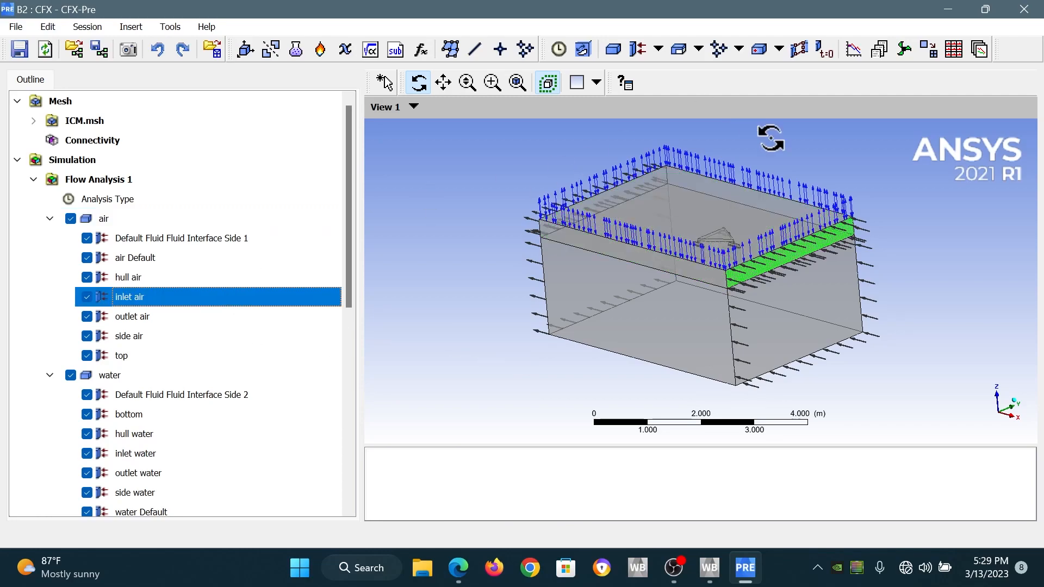
- Close the setup, return to Workbench and start a serial, direct-start solver run from the CFX system's Solution
{"action": "left_click", "coordinate": [1036, 6]}
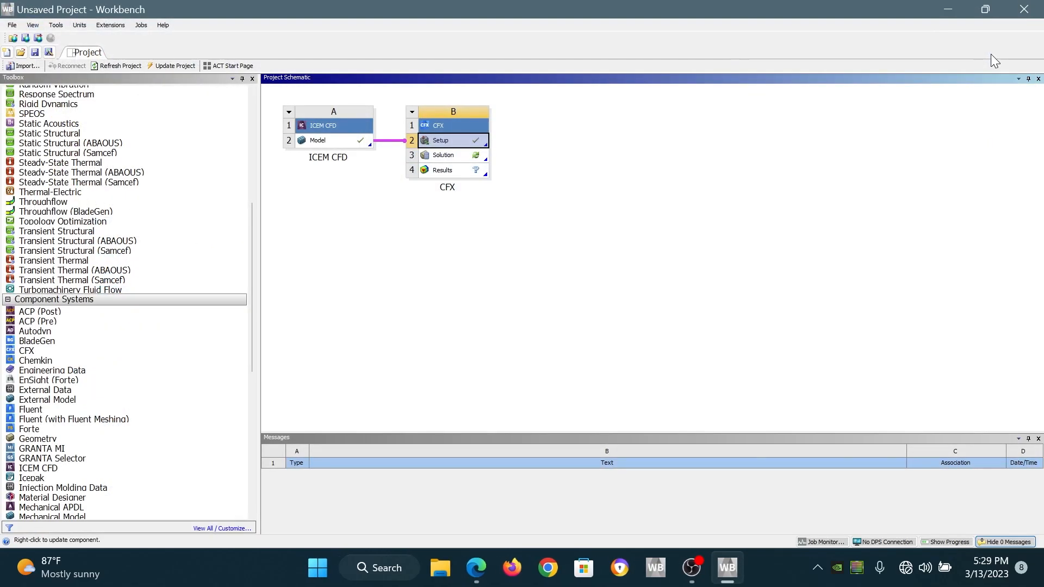
{"action": "left_click", "coordinate": [445, 156]}
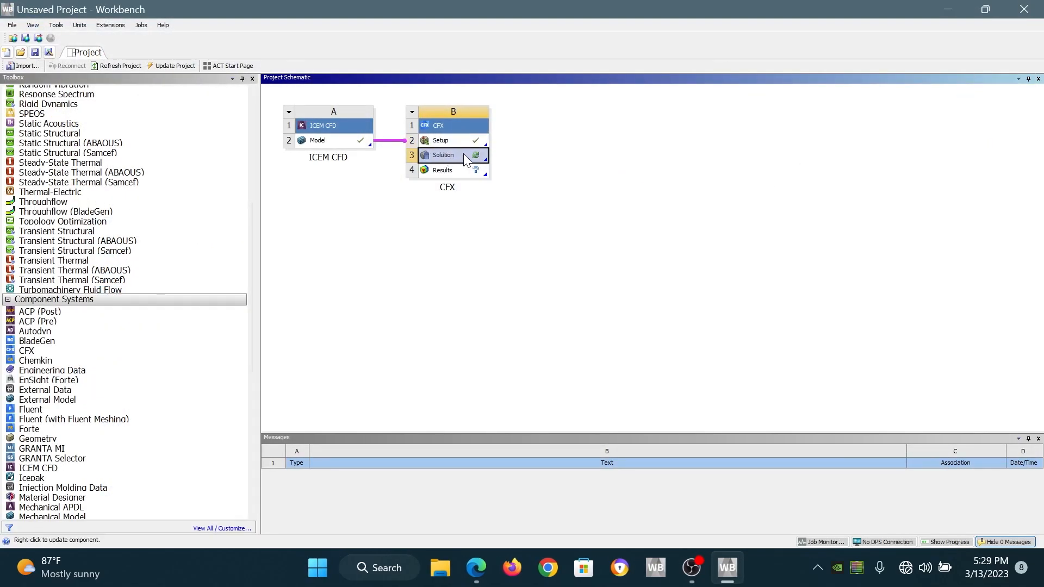
{"action": "double_click", "coordinate": [465, 155]}
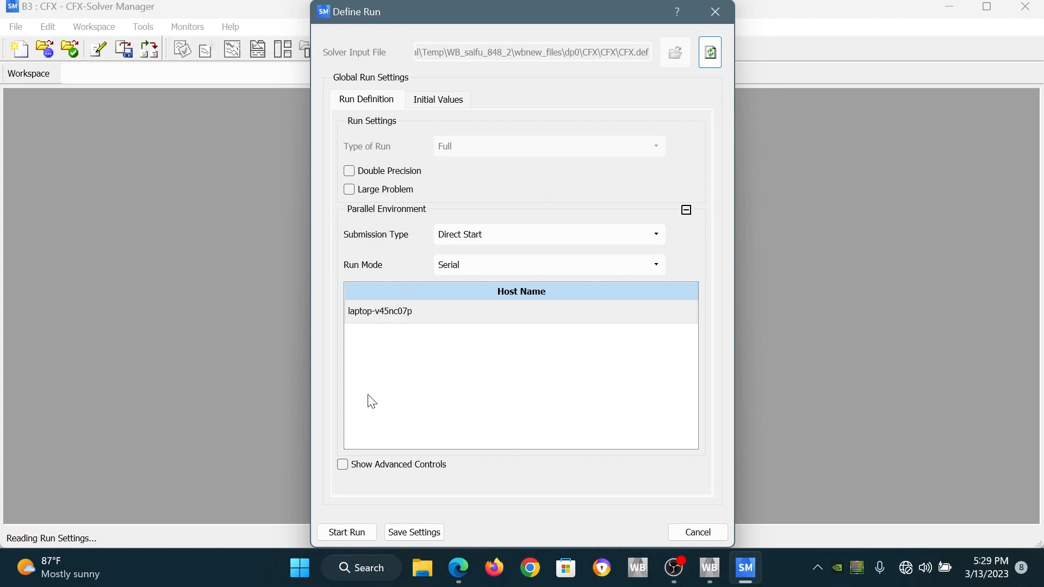
{"action": "left_click", "coordinate": [356, 535]}
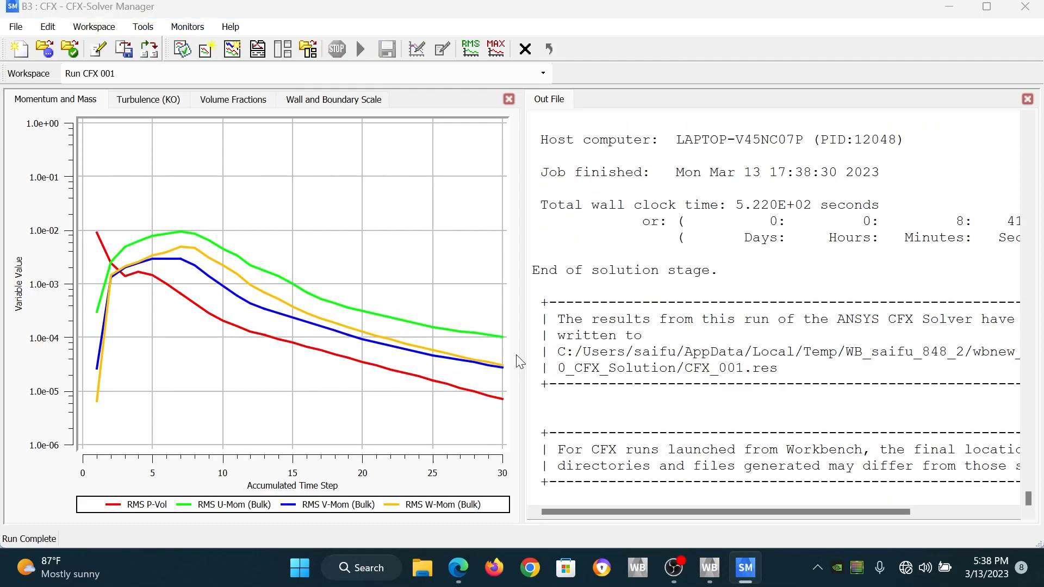
- Close the finished solver run and open the CFX system's results in a maximized CFD-Post window
{"action": "left_click", "coordinate": [523, 328]}
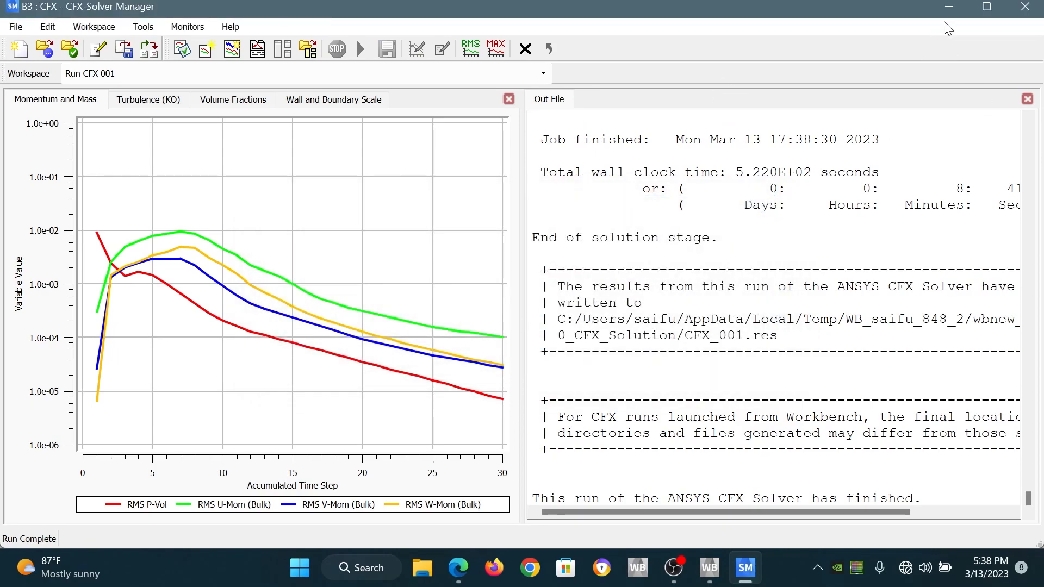
{"action": "left_click", "coordinate": [1025, 6]}
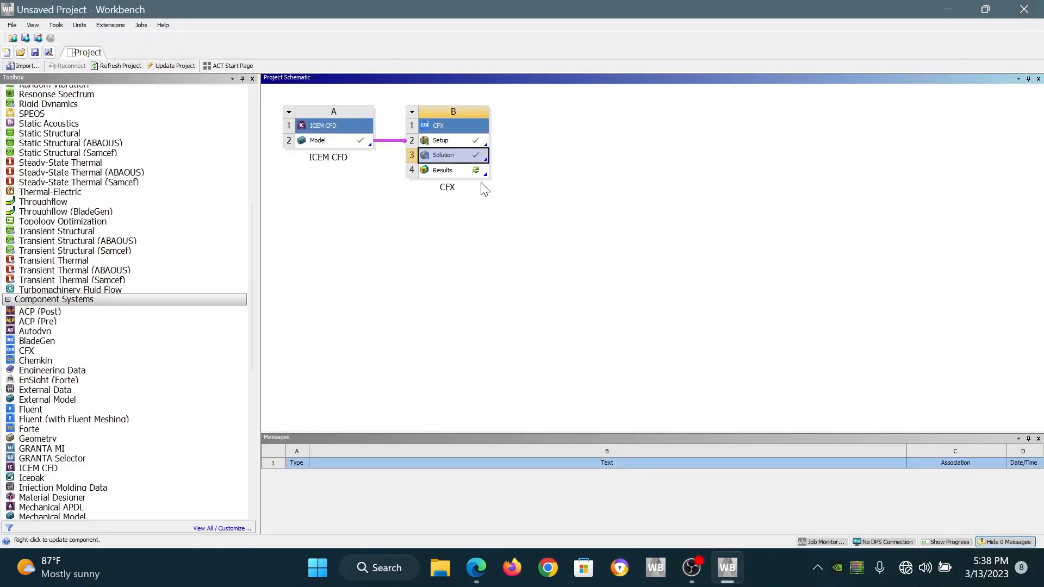
{"action": "left_click", "coordinate": [466, 170]}
{"action": "double_click", "coordinate": [454, 170]}
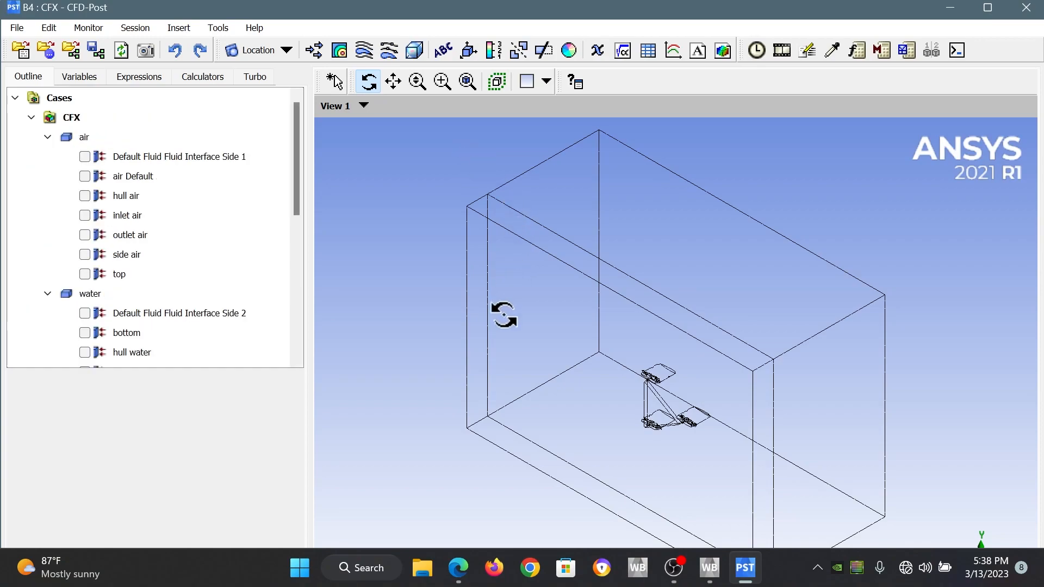
{"action": "left_click_drag", "start_coordinate": [480, 337], "coordinate": [531, 198]}
{"action": "left_click", "coordinate": [988, 8]}
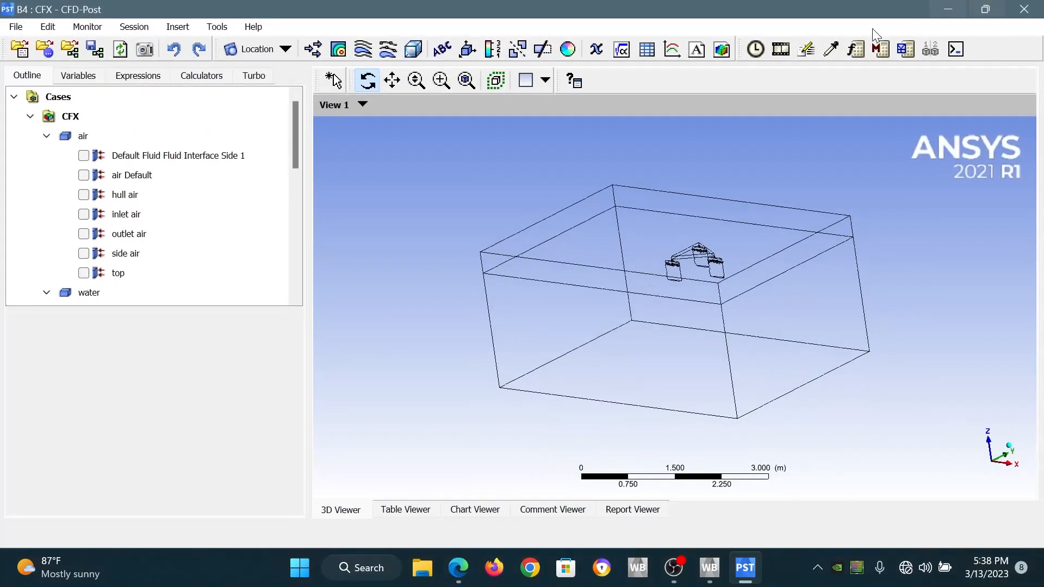
- Set up the Function Calculator with the force function at the hull water location
{"action": "left_click", "coordinate": [201, 76]}
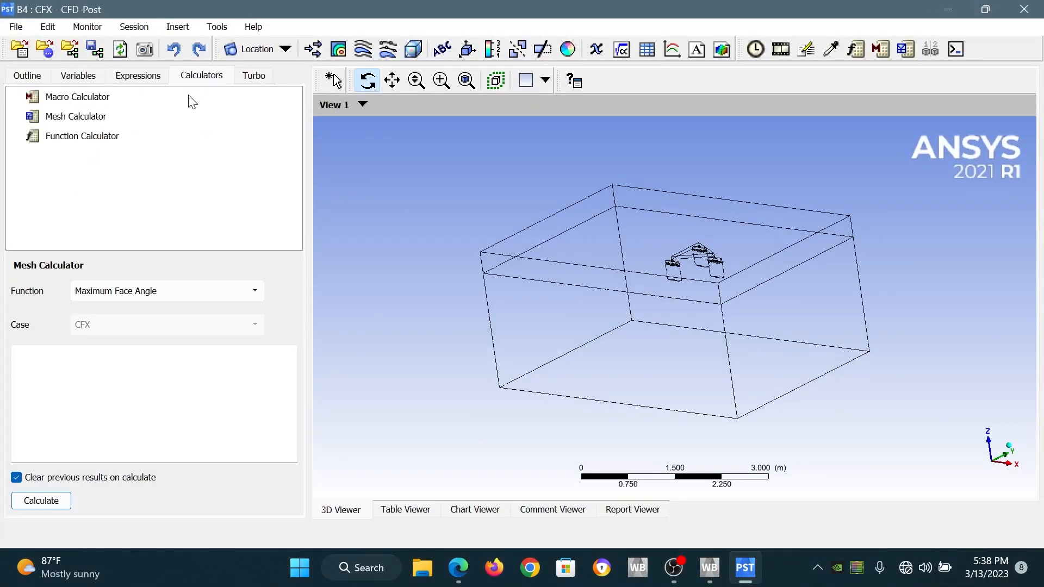
{"action": "left_click", "coordinate": [82, 138]}
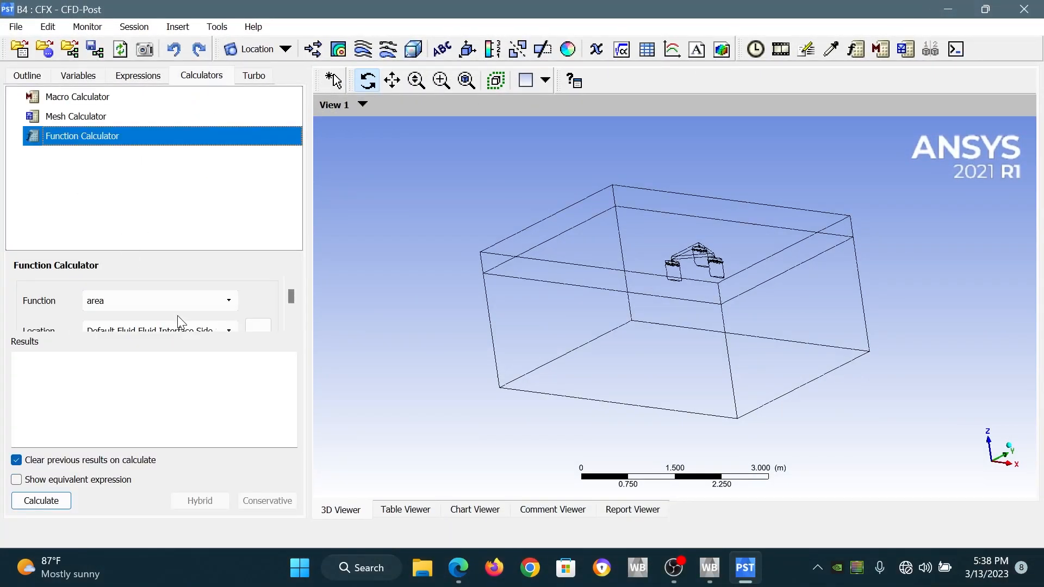
{"action": "left_click", "coordinate": [177, 300]}
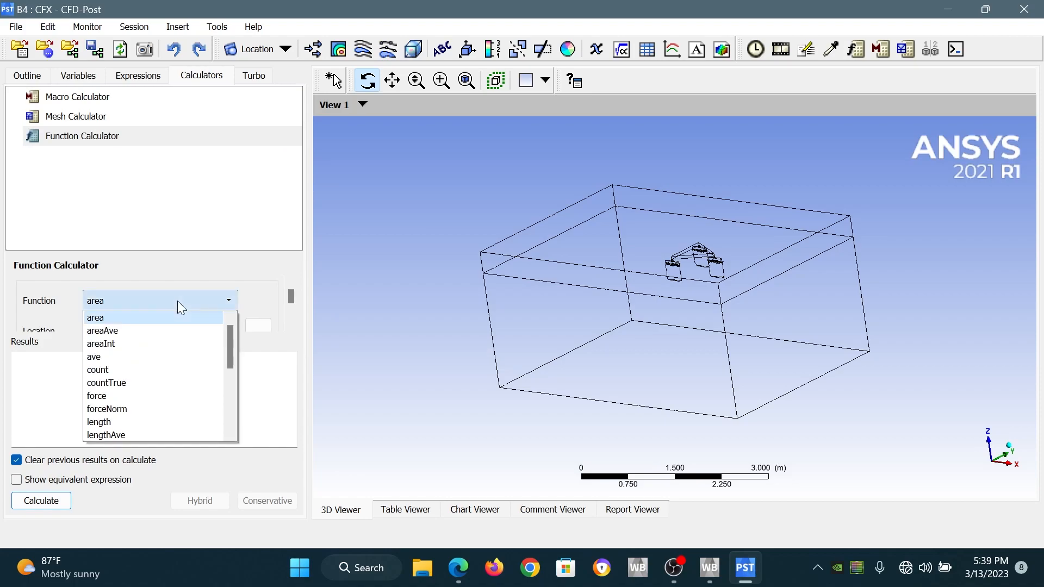
{"action": "left_click", "coordinate": [184, 394]}
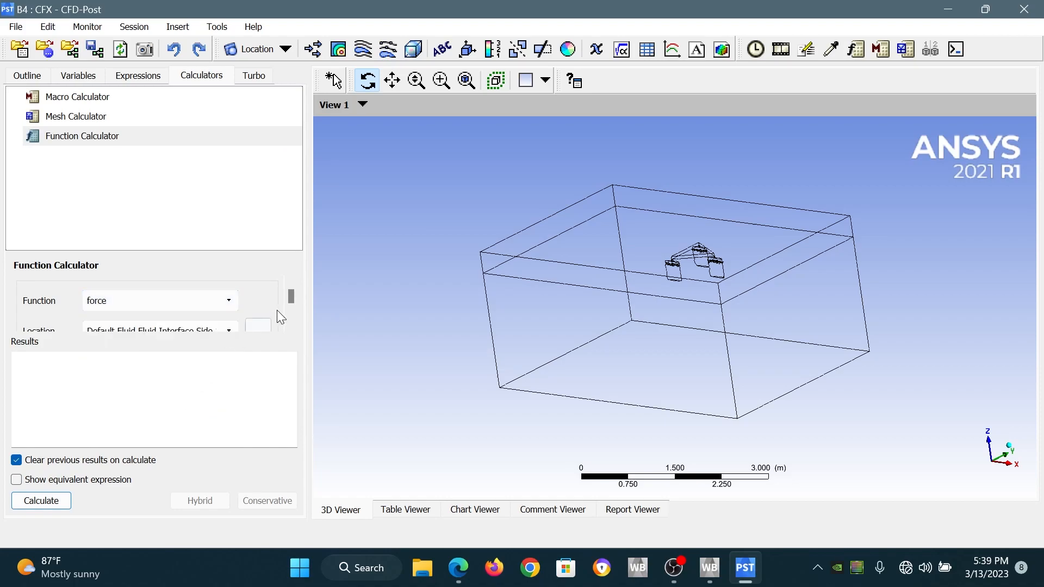
{"action": "left_click_drag", "start_coordinate": [291, 298], "coordinate": [292, 301]}
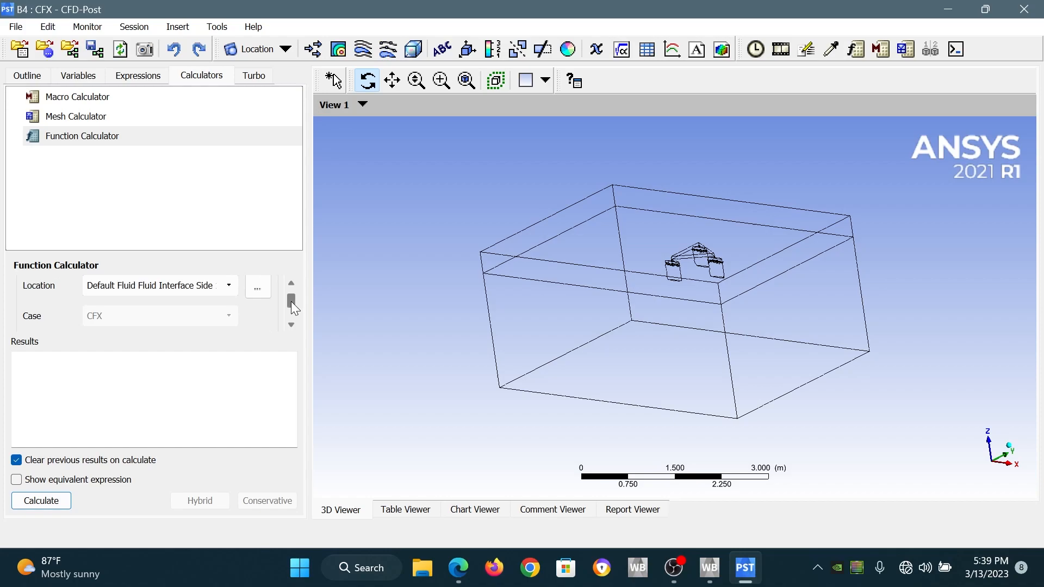
{"action": "left_click", "coordinate": [187, 289]}
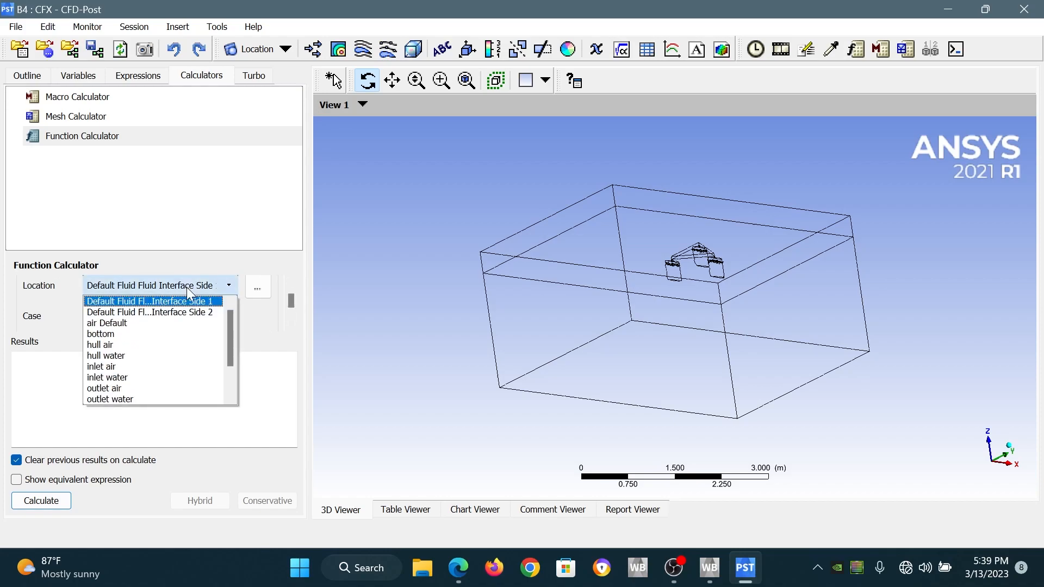
{"action": "left_click", "coordinate": [182, 352]}
- Choose water as the fluid and calculate the force on hull water in the global X direction
{"action": "left_click_drag", "start_coordinate": [291, 302], "coordinate": [290, 311]}
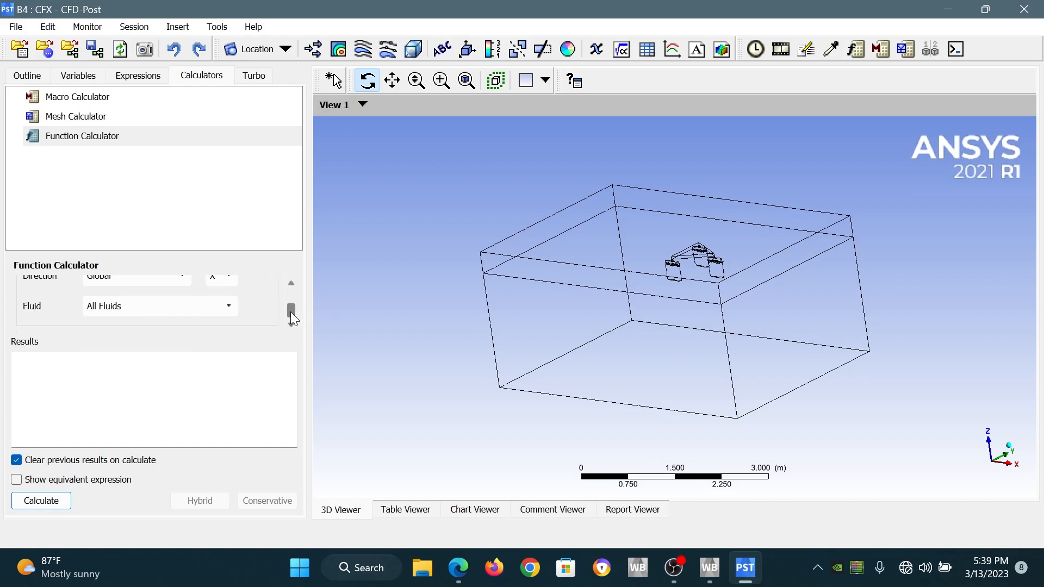
{"action": "left_click", "coordinate": [190, 307]}
{"action": "left_click", "coordinate": [199, 344]}
{"action": "left_click_drag", "start_coordinate": [291, 312], "coordinate": [292, 312]}
{"action": "left_click", "coordinate": [46, 504]}
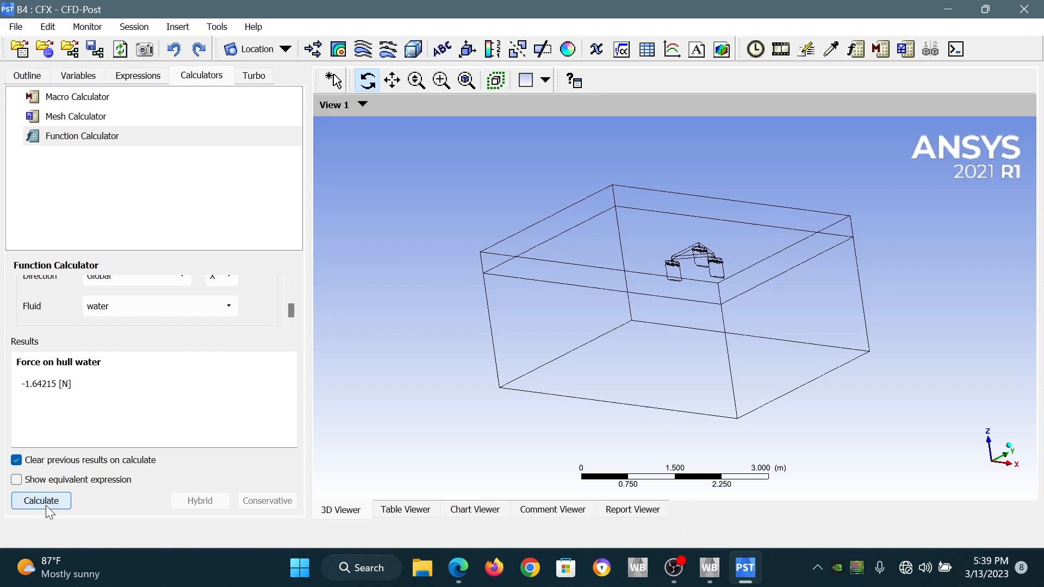
- Review the calculated force on hull water in the calculator results
{"action": "left_click_drag", "start_coordinate": [26, 389], "coordinate": [61, 390]}
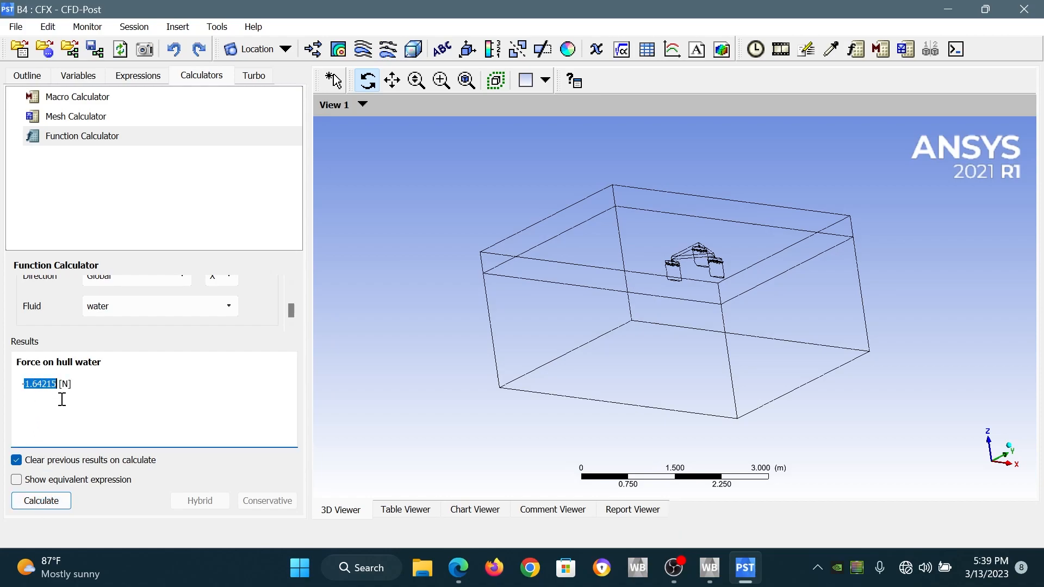
{"action": "left_click", "coordinate": [29, 389]}
{"action": "left_click_drag", "start_coordinate": [31, 387], "coordinate": [53, 385]}
{"action": "left_click", "coordinate": [72, 396]}
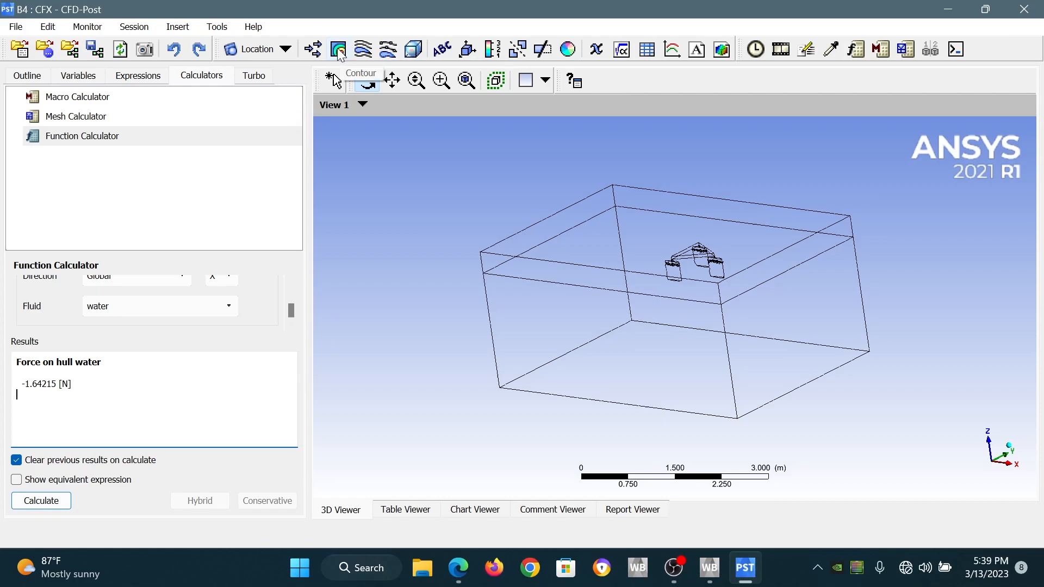
{"action": "left_click_drag", "start_coordinate": [24, 387], "coordinate": [91, 389]}
{"action": "left_click", "coordinate": [92, 391]}
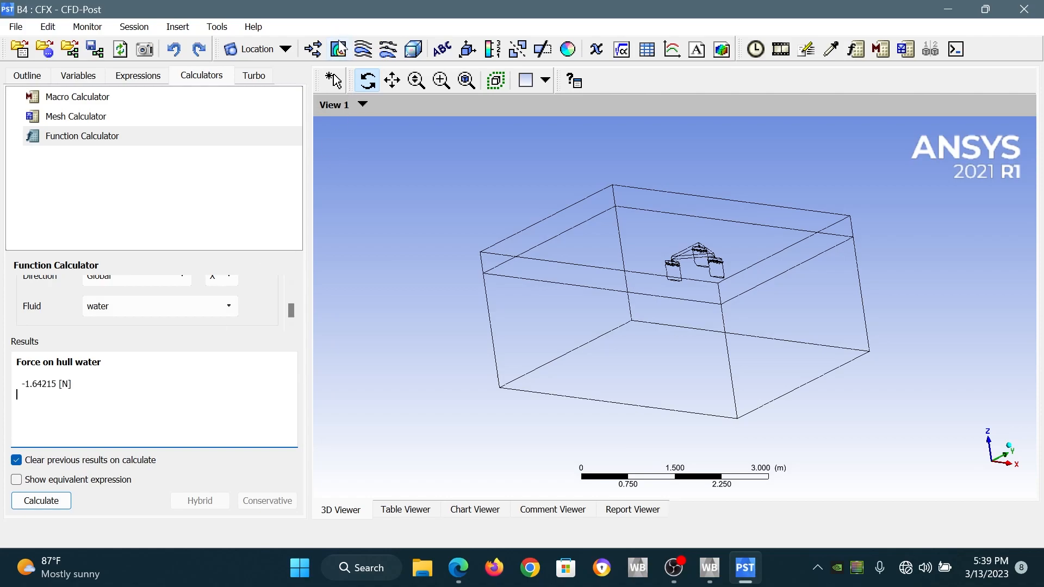
- Insert a contour in the water domain located on Default Fluid Fluid Interface Side 2
{"action": "left_click", "coordinate": [340, 49]}
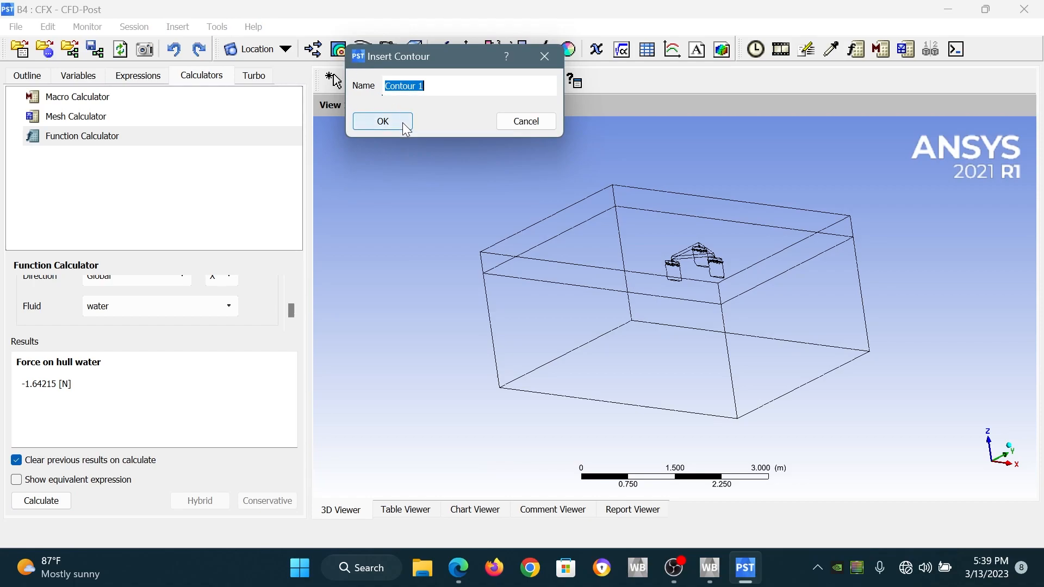
{"action": "left_click", "coordinate": [382, 122]}
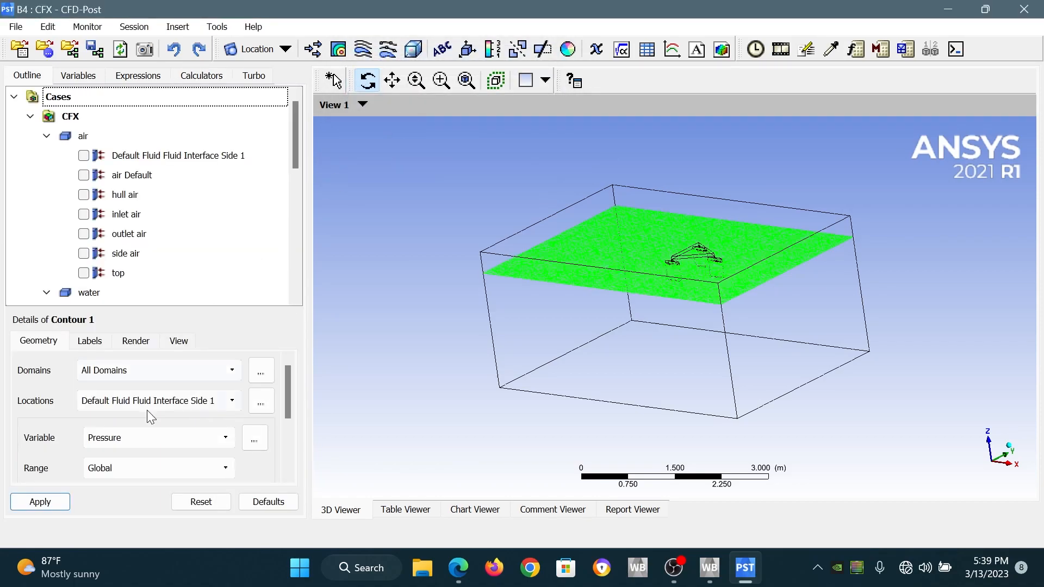
{"action": "left_click", "coordinate": [168, 371]}
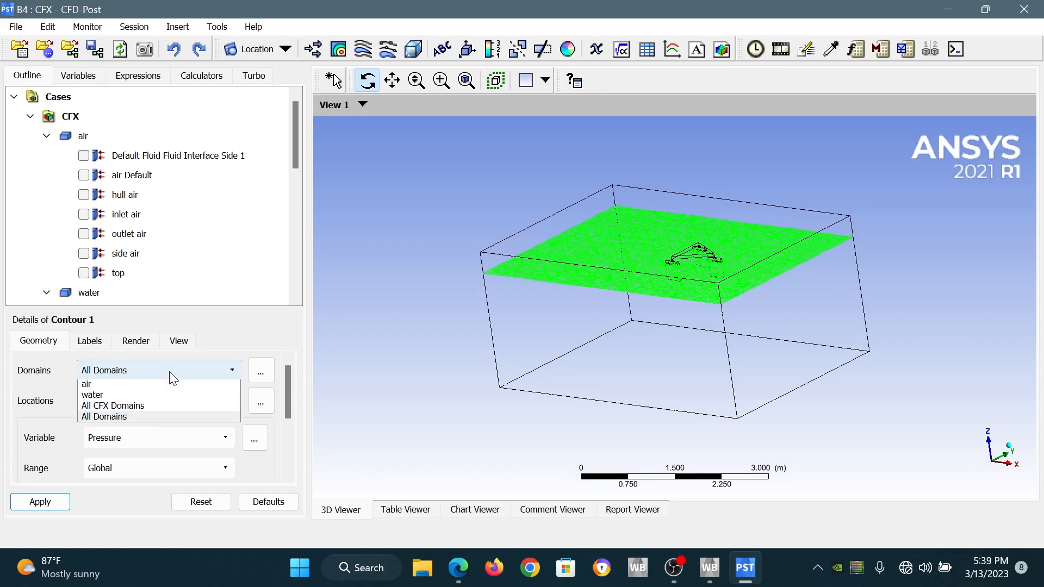
{"action": "left_click", "coordinate": [158, 397]}
{"action": "left_click", "coordinate": [172, 401]}
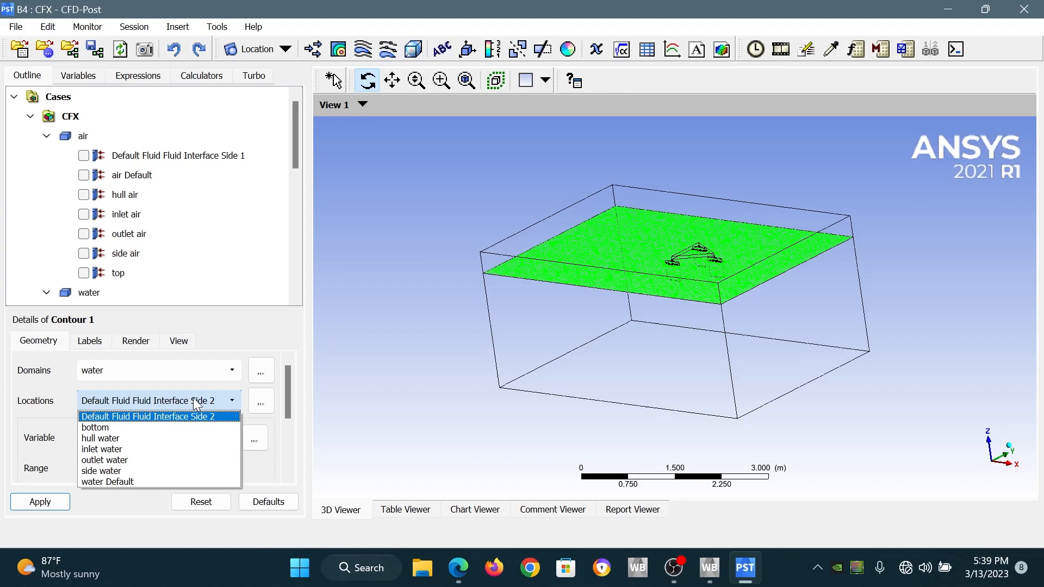
{"action": "left_click", "coordinate": [218, 418]}
- Set the contour's variable to water.Volume Fraction
{"action": "left_click_drag", "start_coordinate": [290, 393], "coordinate": [287, 413]}
{"action": "left_click", "coordinate": [141, 384]}
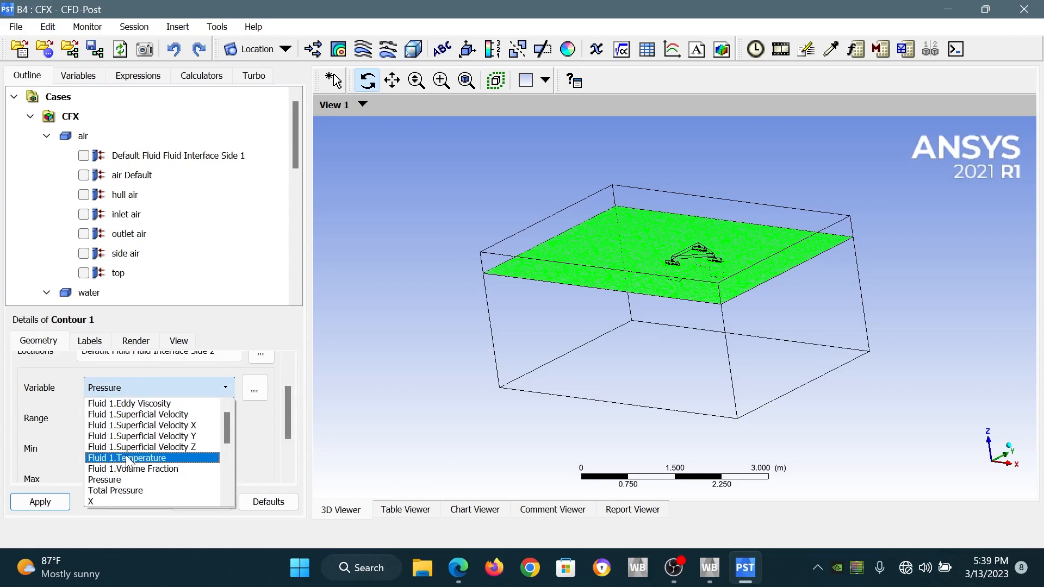
{"action": "scroll", "coordinate": [126, 460], "scroll_direction": "down", "scroll_amount": 10}
{"action": "scroll", "coordinate": [129, 462], "scroll_direction": "up", "scroll_amount": 3}
{"action": "scroll", "coordinate": [131, 461], "scroll_direction": "down", "scroll_amount": 3}
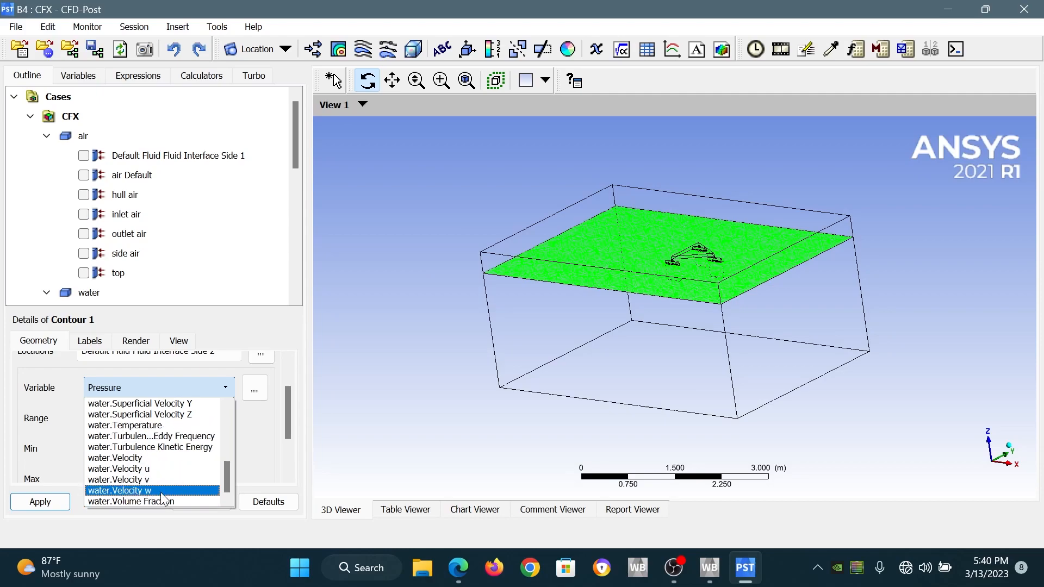
{"action": "left_click", "coordinate": [152, 502]}
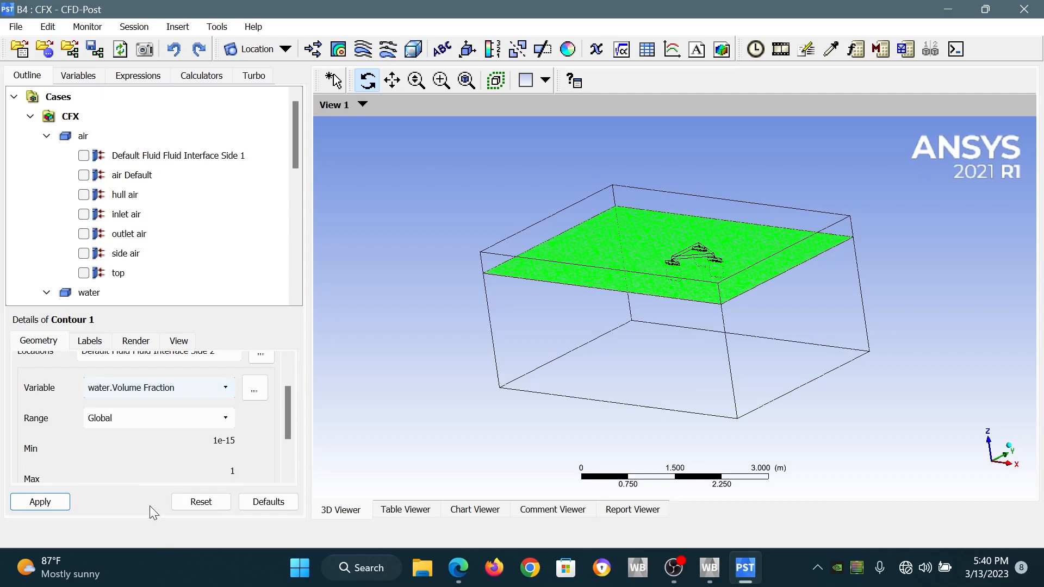
- Set the number of contours to 100 and apply the contour settings
{"action": "scroll", "coordinate": [284, 417], "scroll_direction": "down", "scroll_amount": 1}
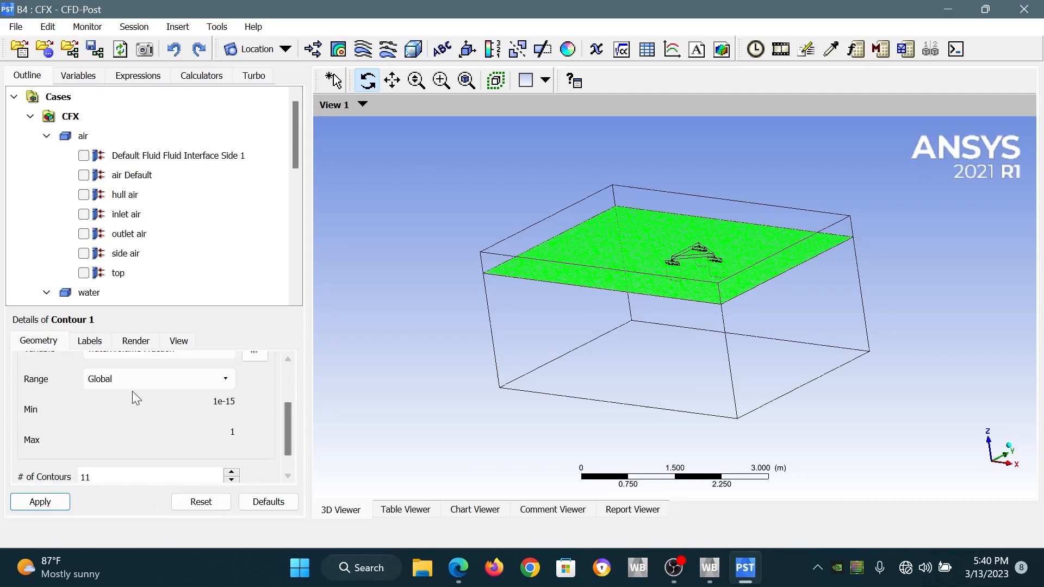
{"action": "scroll", "coordinate": [292, 430], "scroll_direction": "down", "scroll_amount": 1}
{"action": "left_click_drag", "start_coordinate": [163, 447], "coordinate": [75, 451]}
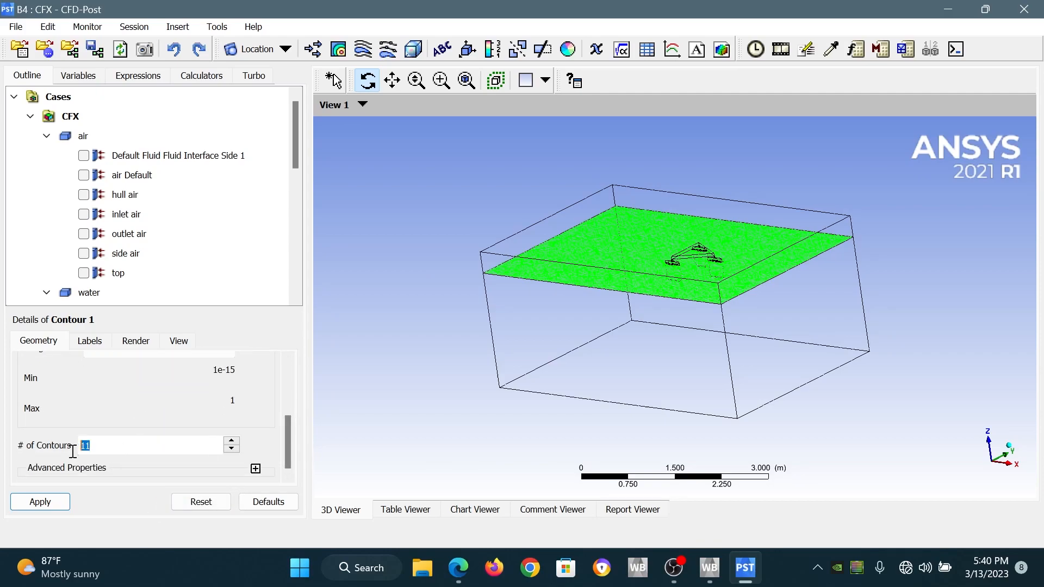
{"action": "type", "text": "100"}
{"action": "key", "text": "BackSpace"}
{"action": "key", "text": "BackSpace"}
{"action": "key", "text": "BackSpace"}
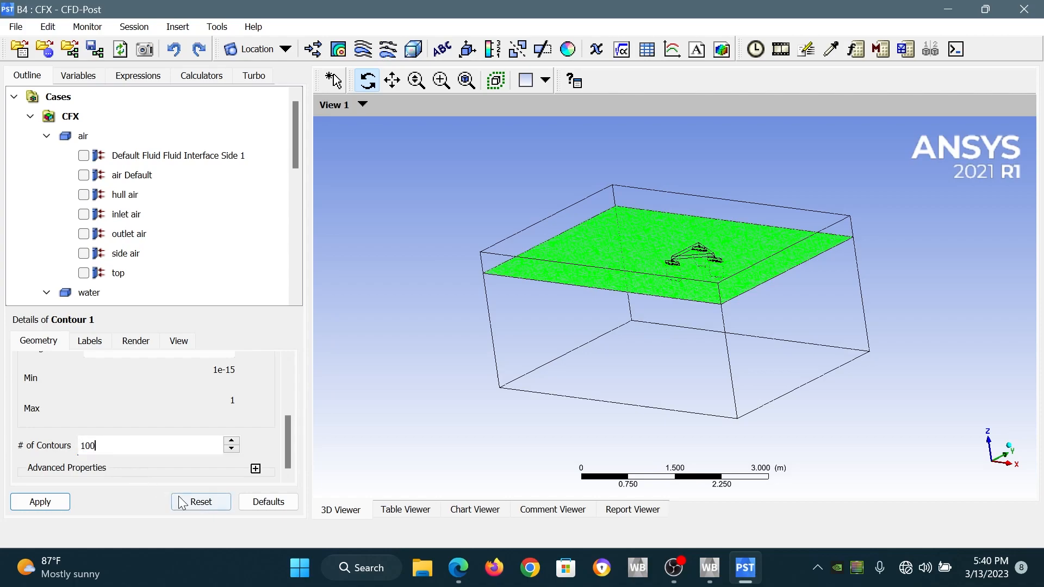
{"action": "left_click", "coordinate": [39, 502]}
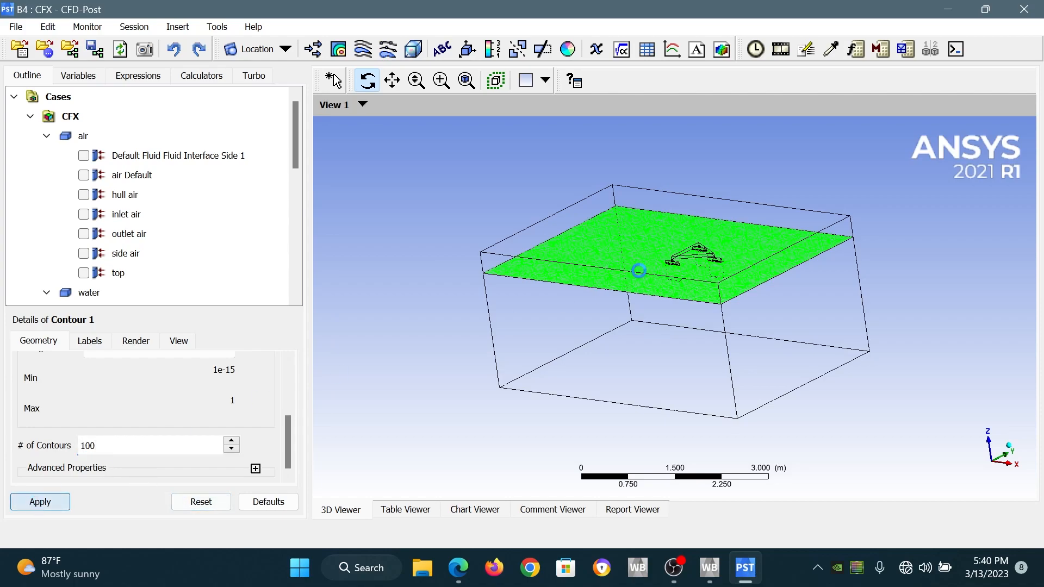
- Examine the water volume fraction contour on the interface around the three hulls and in their wakes
{"action": "left_click_drag", "start_coordinate": [656, 260], "coordinate": [643, 334]}
{"action": "scroll", "coordinate": [647, 267], "scroll_direction": "up", "scroll_amount": 5}
{"action": "left_click_drag", "start_coordinate": [704, 298], "coordinate": [665, 287]}
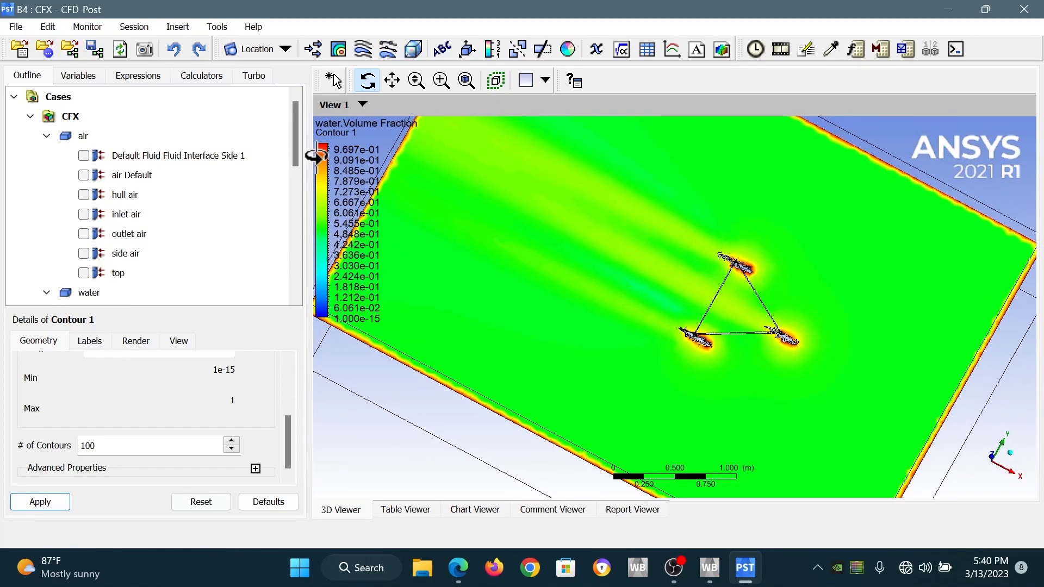
{"action": "mouse_move", "coordinate": [801, 318]}
{"action": "left_mouse_down"}
{"action": "mouse_move", "coordinate": [807, 295]}
{"action": "mouse_move", "coordinate": [788, 318]}
{"action": "left_mouse_up"}
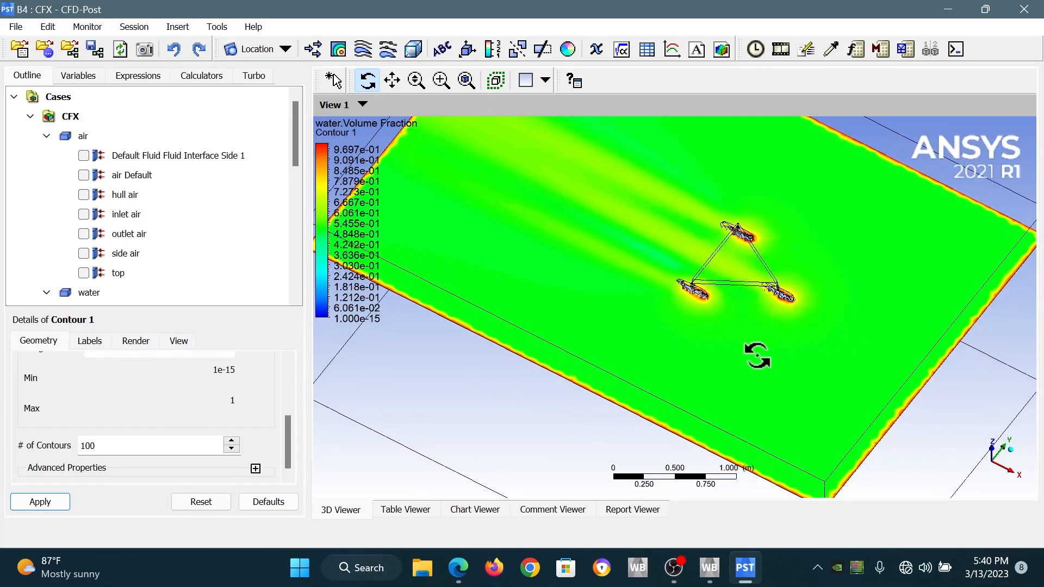
{"action": "mouse_move", "coordinate": [816, 396]}
{"action": "left_mouse_down"}
{"action": "mouse_move", "coordinate": [795, 368]}
{"action": "mouse_move", "coordinate": [826, 385]}
{"action": "left_mouse_up"}
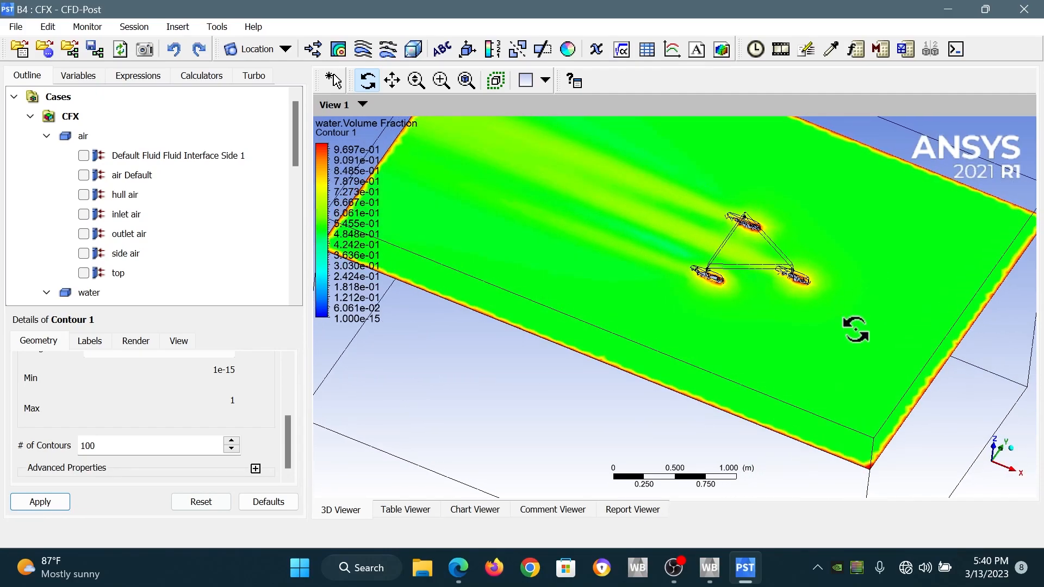
{"action": "scroll", "coordinate": [759, 318], "scroll_direction": "down", "scroll_amount": 3}
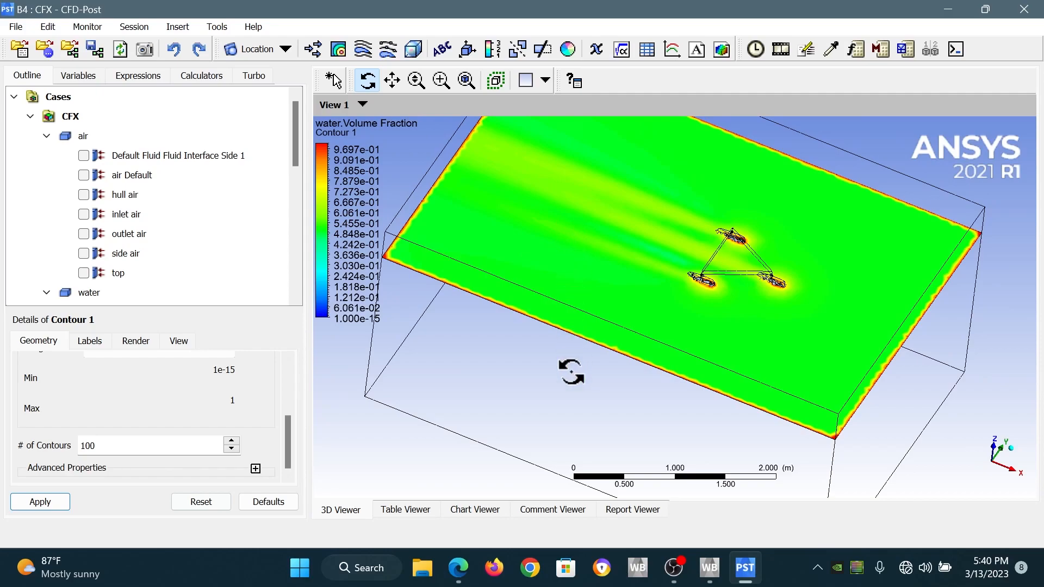
- Insert an isosurface with the default name and restrict it to the water domain
{"action": "left_click", "coordinate": [178, 26]}
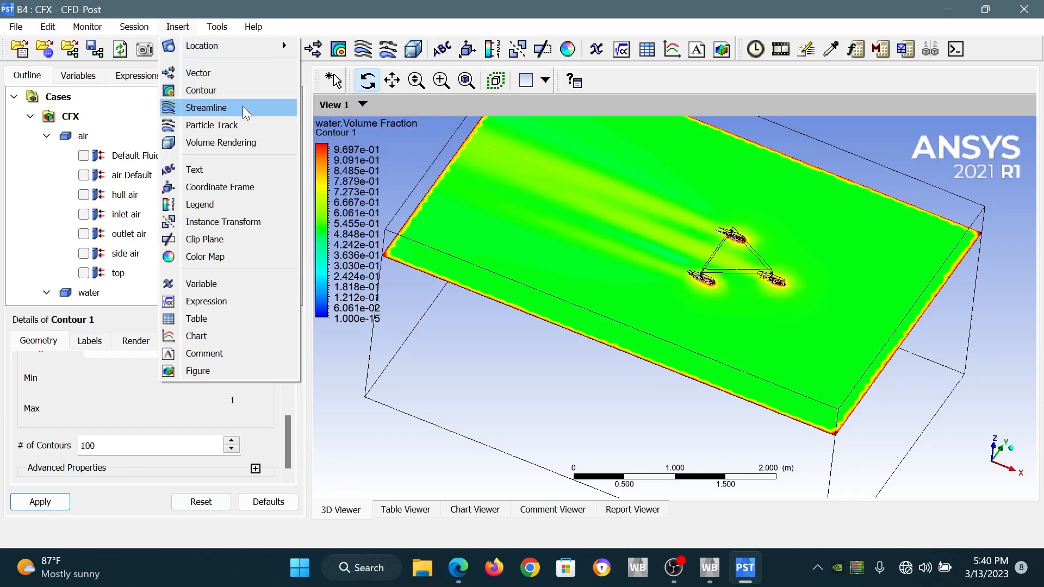
{"action": "mouse_move", "coordinate": [250, 49]}
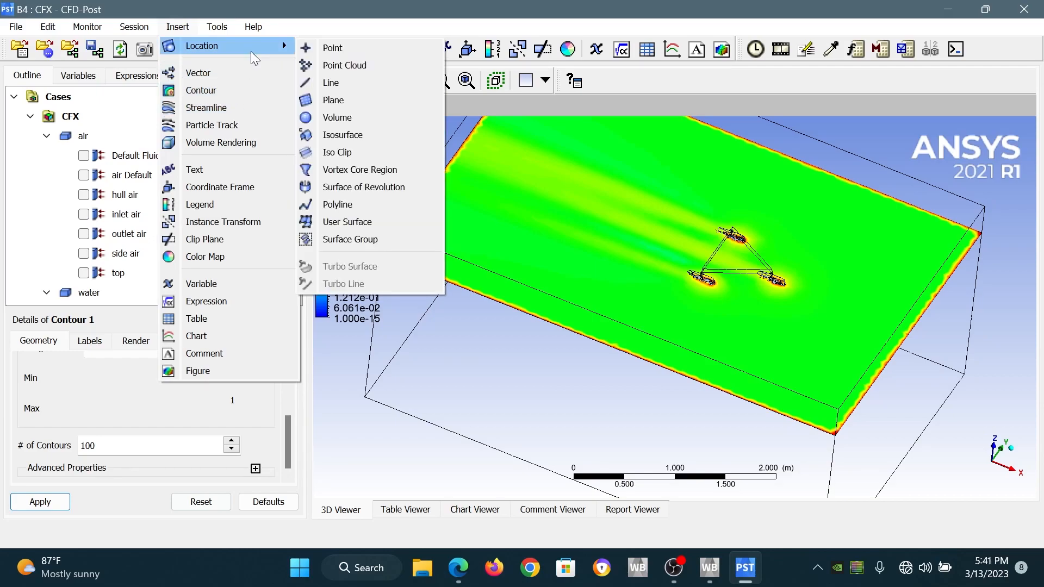
{"action": "left_click", "coordinate": [174, 27]}
{"action": "left_click", "coordinate": [176, 27]}
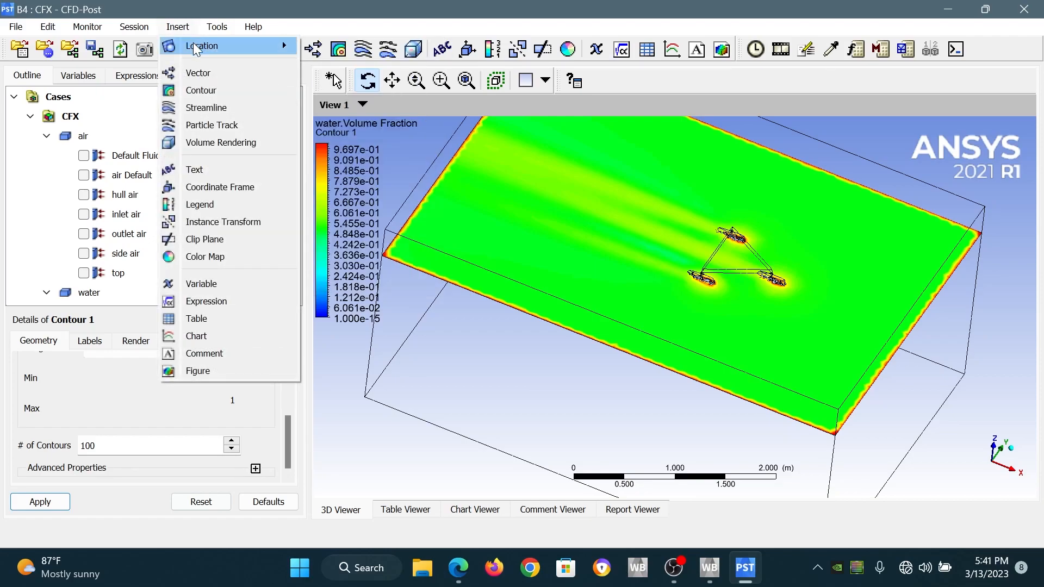
{"action": "mouse_move", "coordinate": [193, 44]}
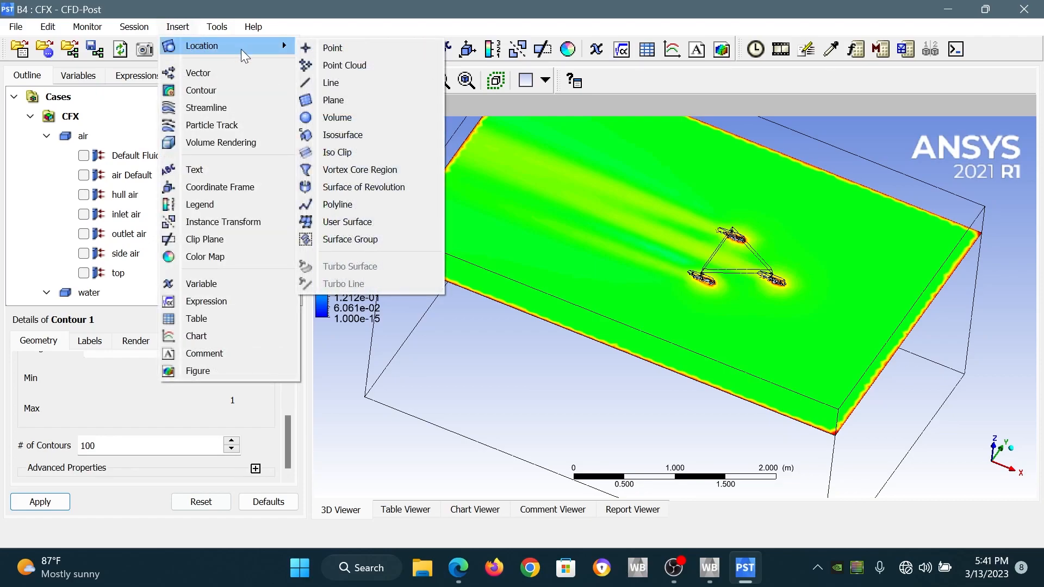
{"action": "left_click", "coordinate": [367, 137]}
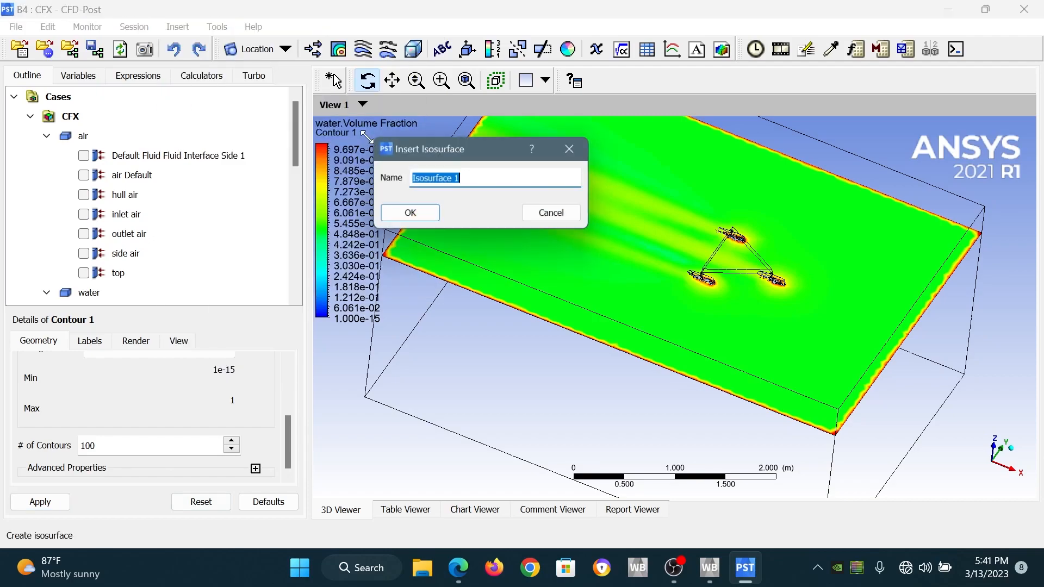
{"action": "left_click", "coordinate": [430, 216]}
{"action": "left_click", "coordinate": [195, 369]}
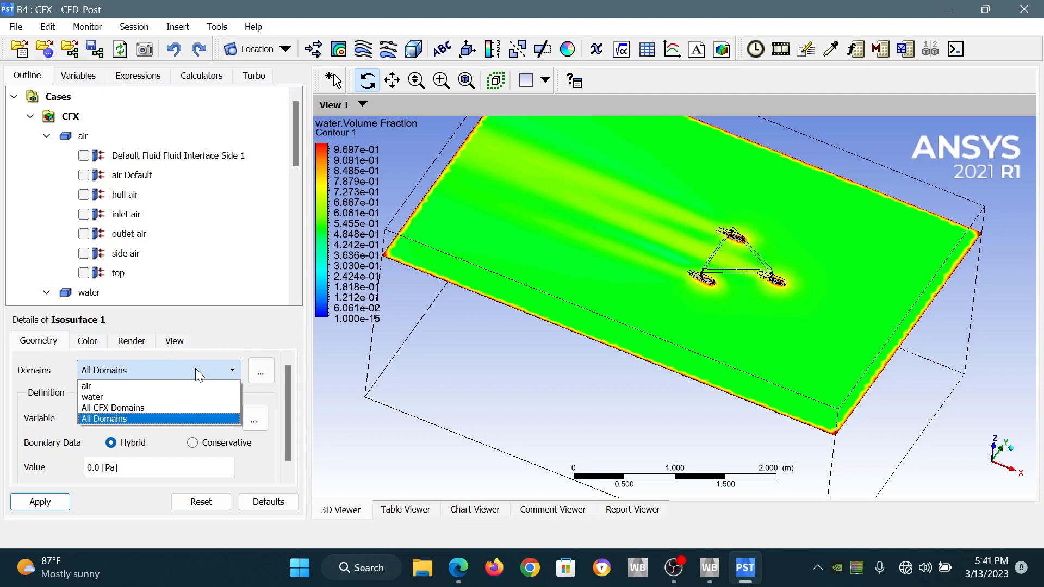
{"action": "left_click", "coordinate": [191, 397]}
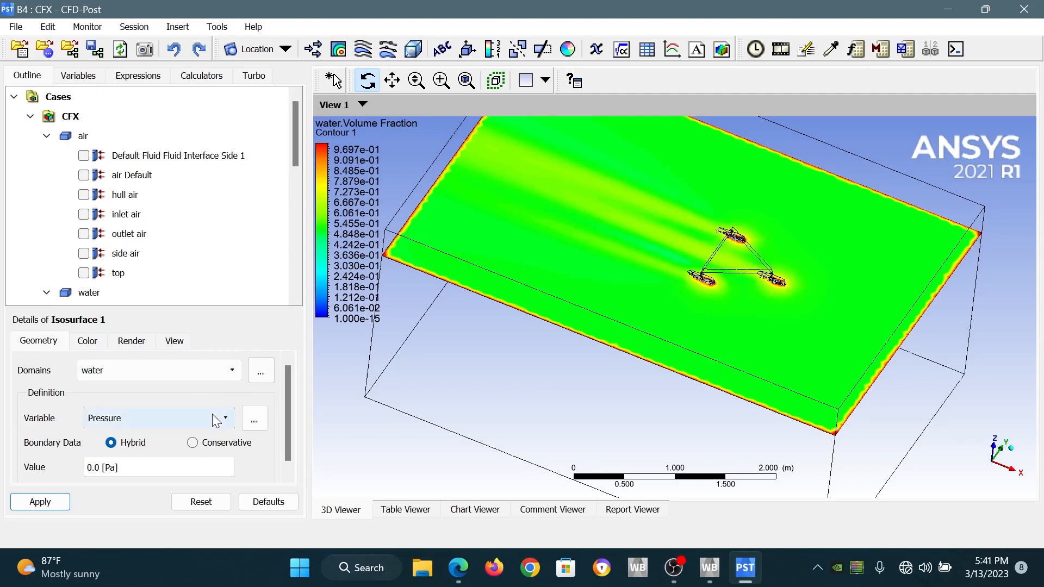
- Define the isosurface by water.Volume Fraction at a value of 0.6 and apply it
{"action": "left_click", "coordinate": [216, 419]}
{"action": "scroll", "coordinate": [168, 496], "scroll_direction": "down", "scroll_amount": 10}
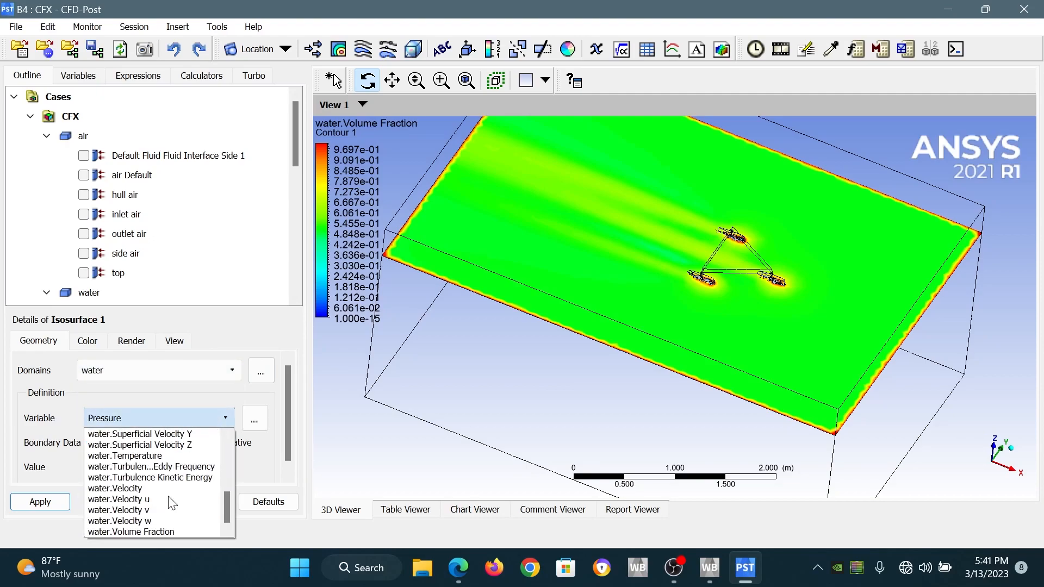
{"action": "left_click", "coordinate": [168, 532]}
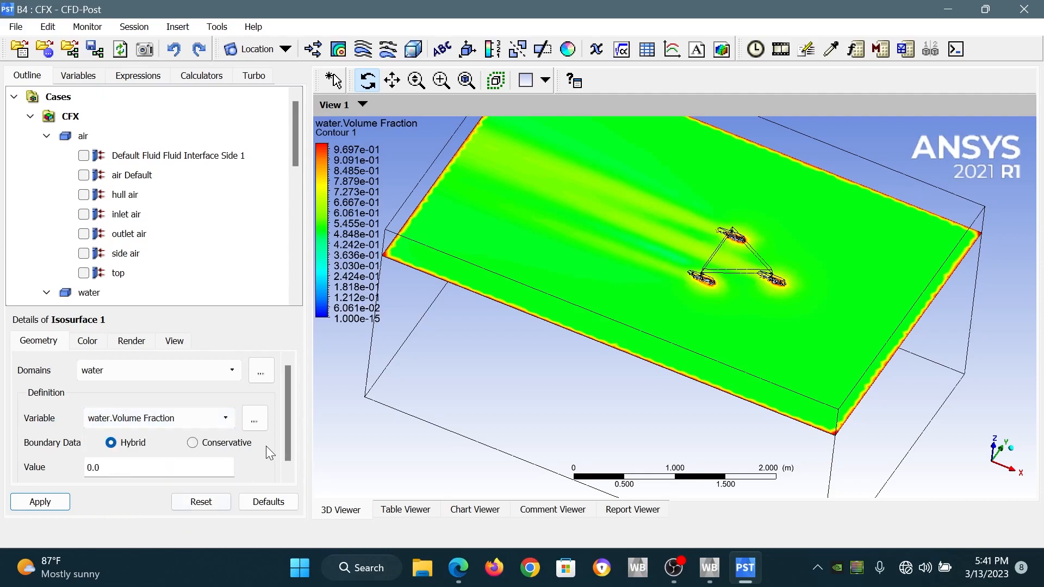
{"action": "scroll", "coordinate": [286, 411], "scroll_direction": "down", "scroll_amount": 1}
{"action": "left_click", "coordinate": [133, 458]}
{"action": "type", "text": "0.6"}
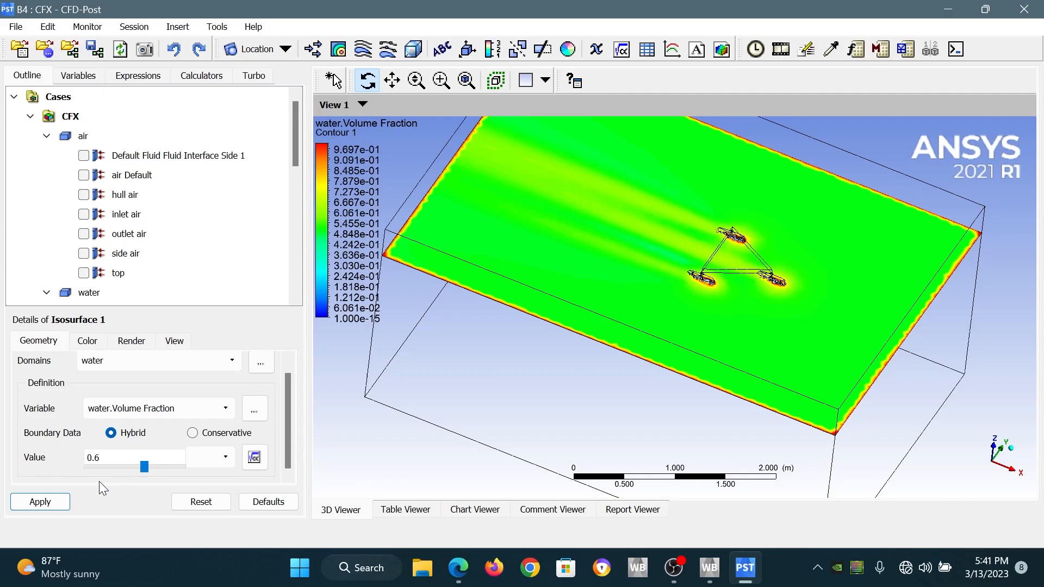
{"action": "left_click", "coordinate": [36, 505]}
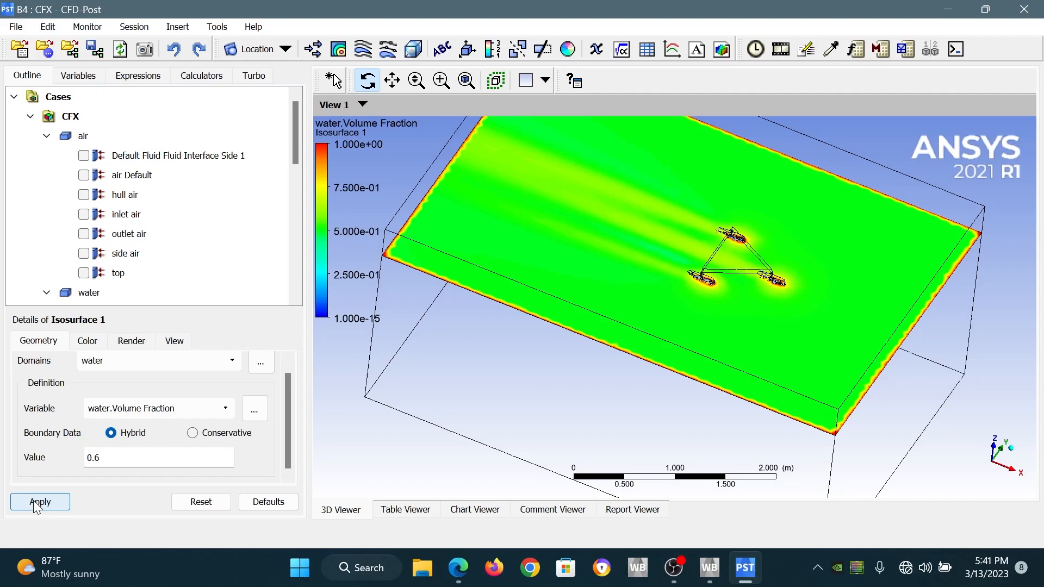
{"action": "left_click_drag", "start_coordinate": [689, 298], "coordinate": [611, 361]}
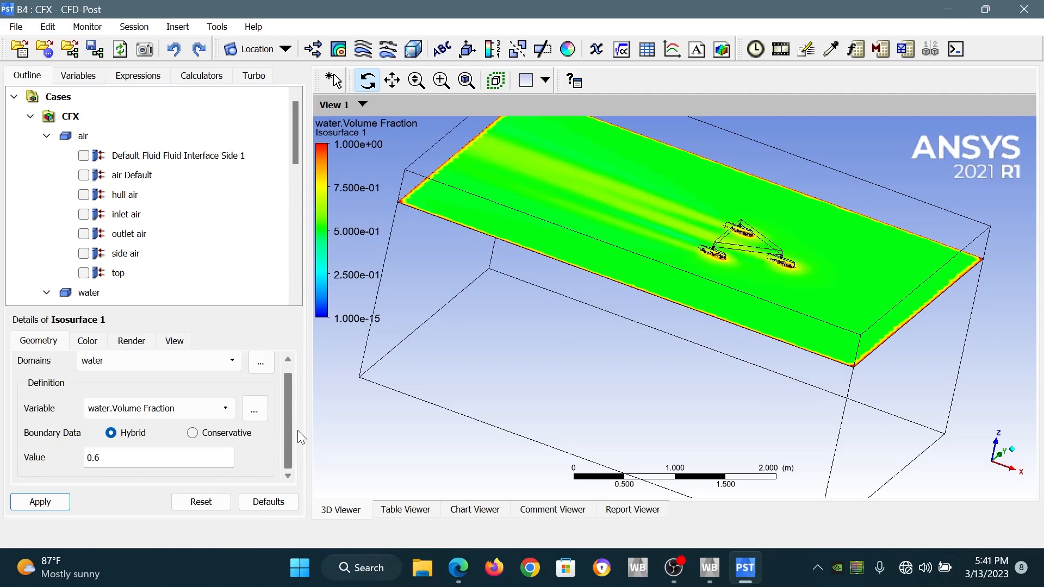
{"action": "left_click", "coordinate": [87, 342]}
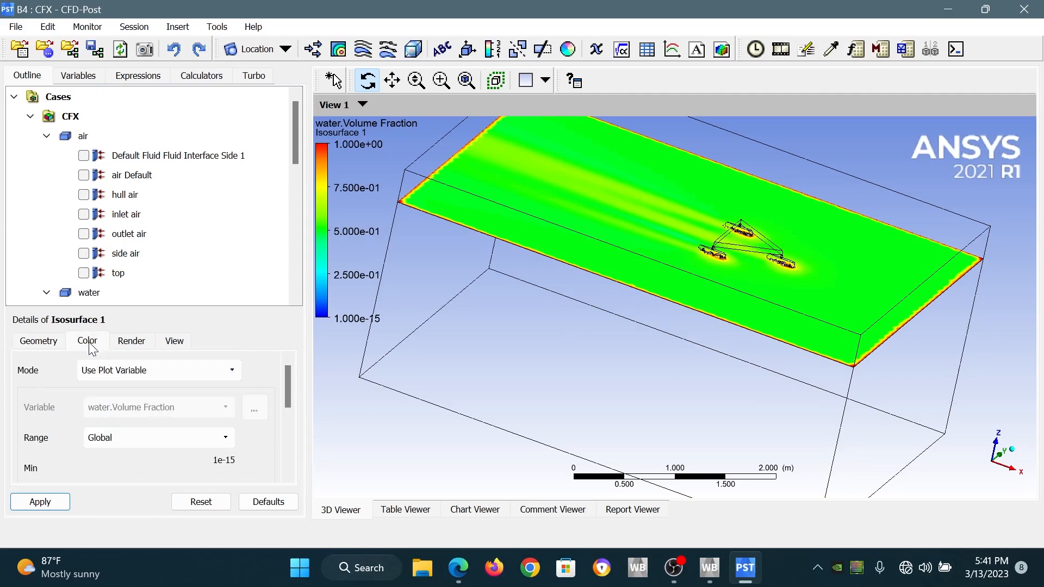
{"action": "left_click", "coordinate": [36, 342]}
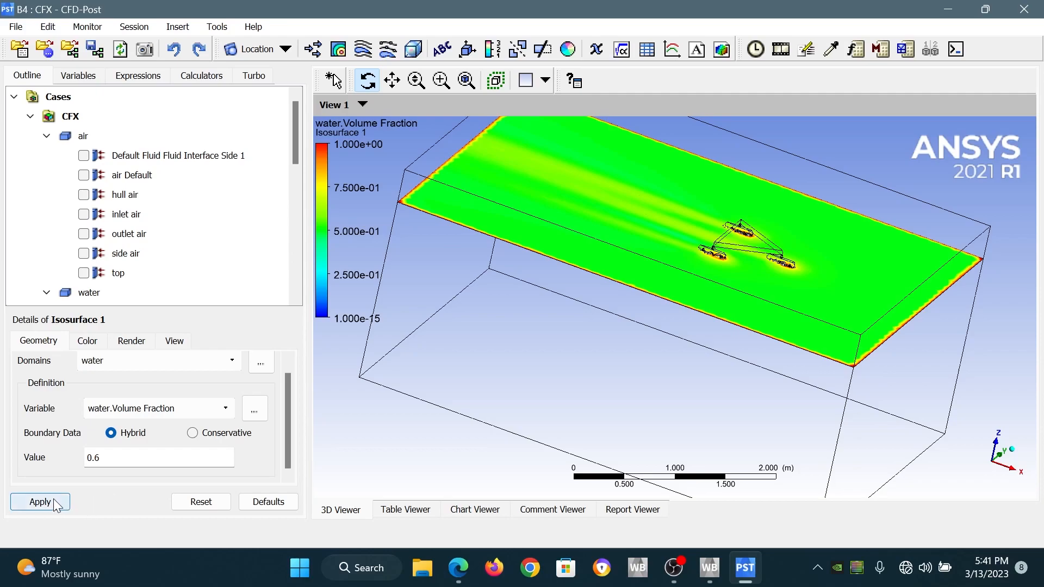
{"action": "left_click", "coordinate": [193, 433]}
{"action": "left_click", "coordinate": [111, 433]}
{"action": "left_click", "coordinate": [175, 409]}
{"action": "left_click", "coordinate": [174, 409]}
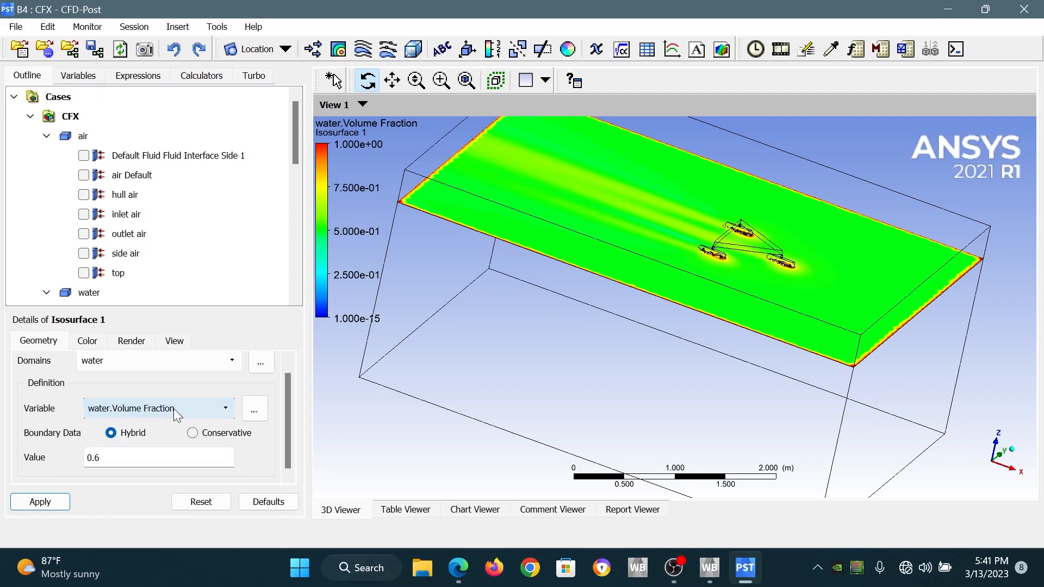
- Try applying the isosurface to All Domains and inspect it closely around the hulls
{"action": "left_click", "coordinate": [169, 364]}
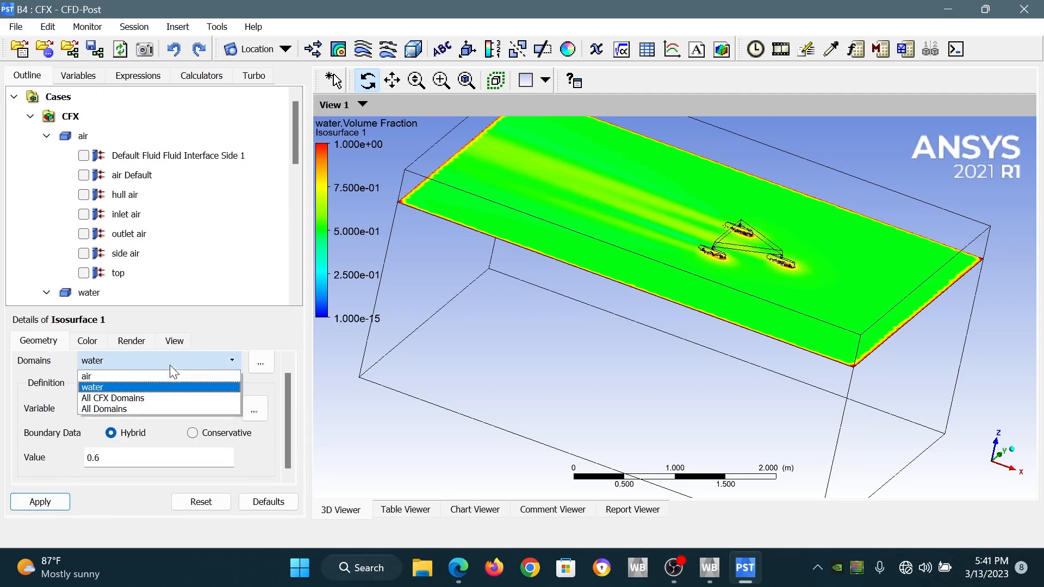
{"action": "left_click", "coordinate": [174, 408]}
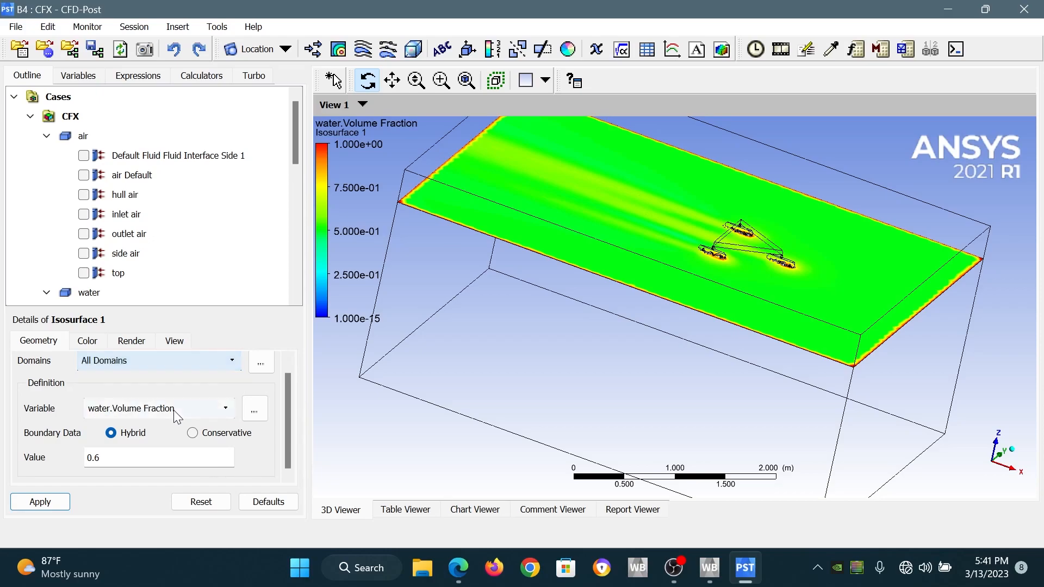
{"action": "left_click", "coordinate": [43, 501]}
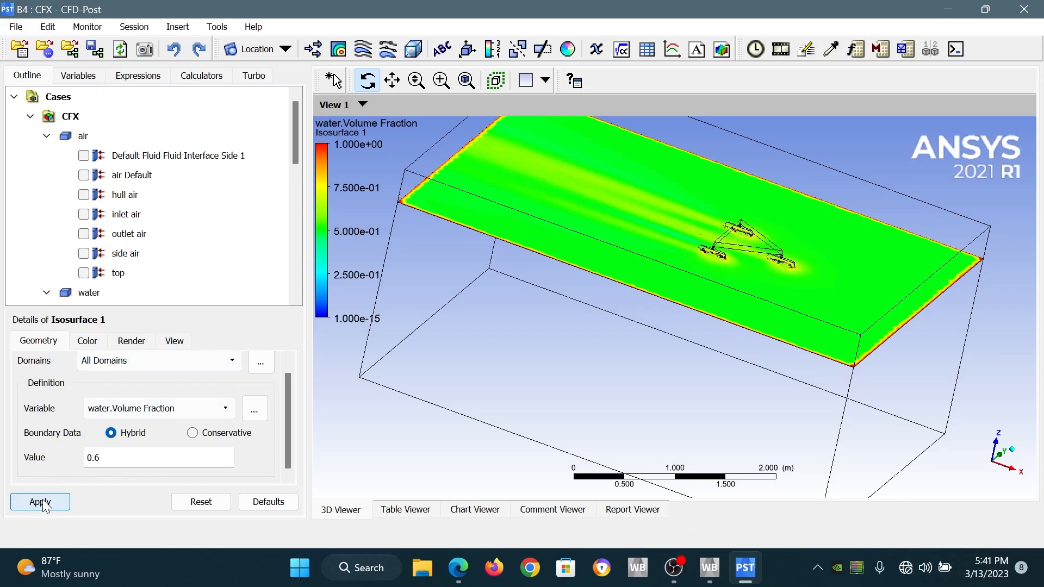
{"action": "left_click_drag", "start_coordinate": [676, 326], "coordinate": [800, 218]}
{"action": "scroll", "coordinate": [734, 262], "scroll_direction": "up", "scroll_amount": 3}
- Set the isosurface's domain back to water and apply the change
{"action": "left_click", "coordinate": [172, 362]}
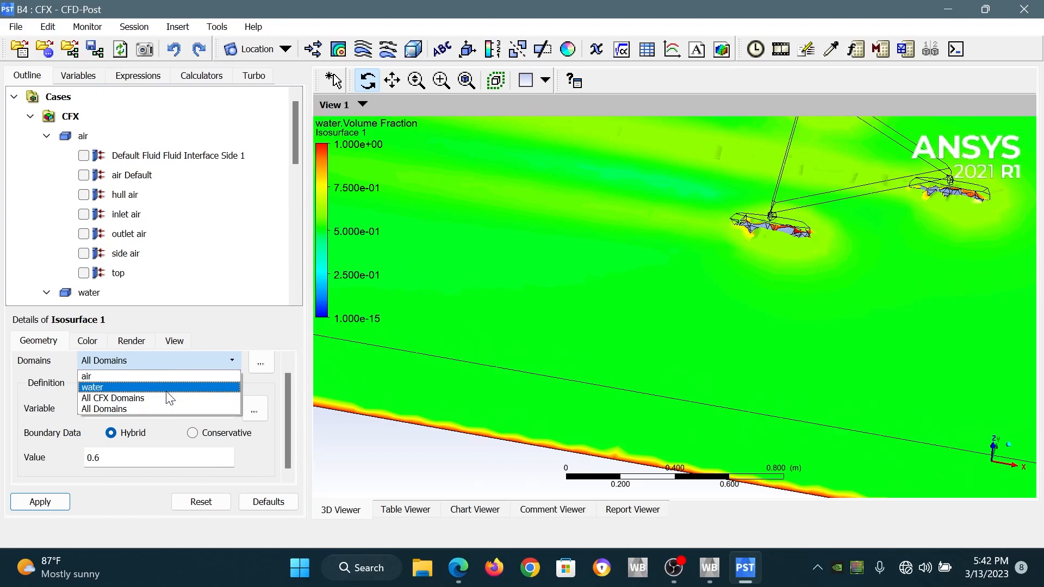
{"action": "left_click", "coordinate": [163, 387]}
{"action": "left_click", "coordinate": [40, 501]}
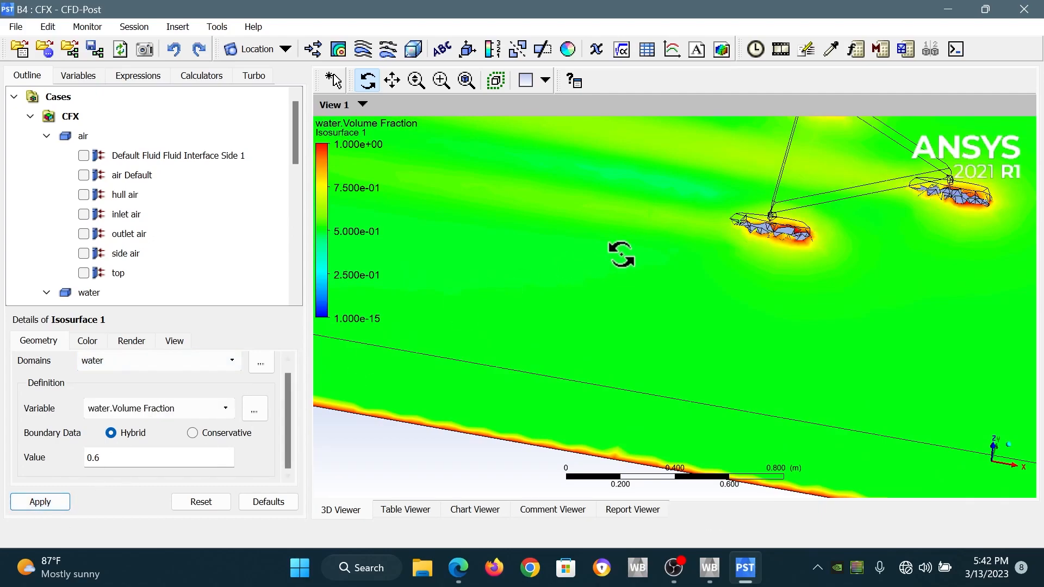
- Set the isosurface's domain to All Domains, apply it, and inspect the surface around the hulls
{"action": "left_click_drag", "start_coordinate": [599, 259], "coordinate": [629, 261]}
{"action": "left_click", "coordinate": [178, 360]}
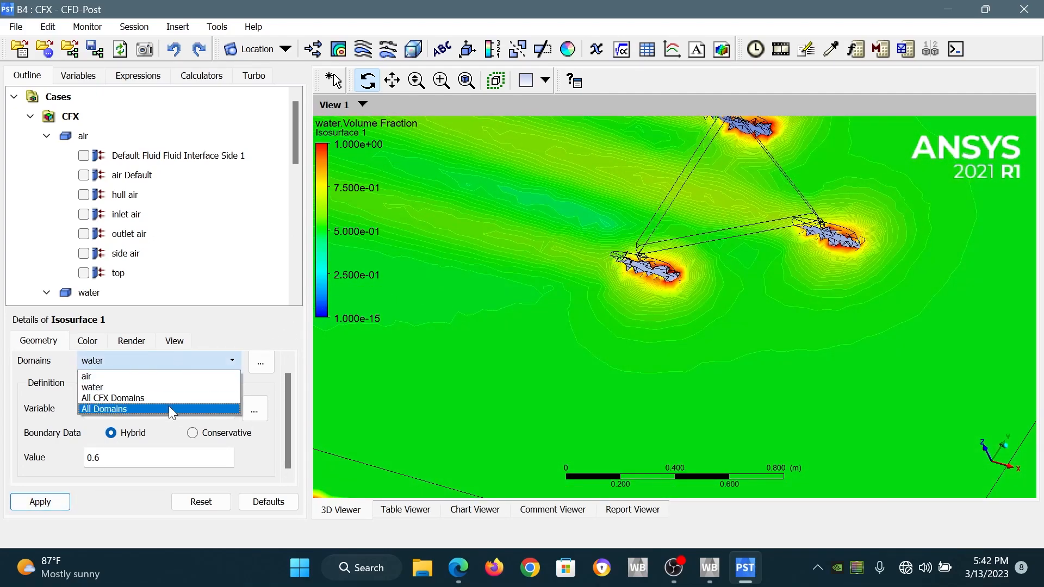
{"action": "left_click", "coordinate": [168, 411]}
{"action": "left_click", "coordinate": [39, 501]}
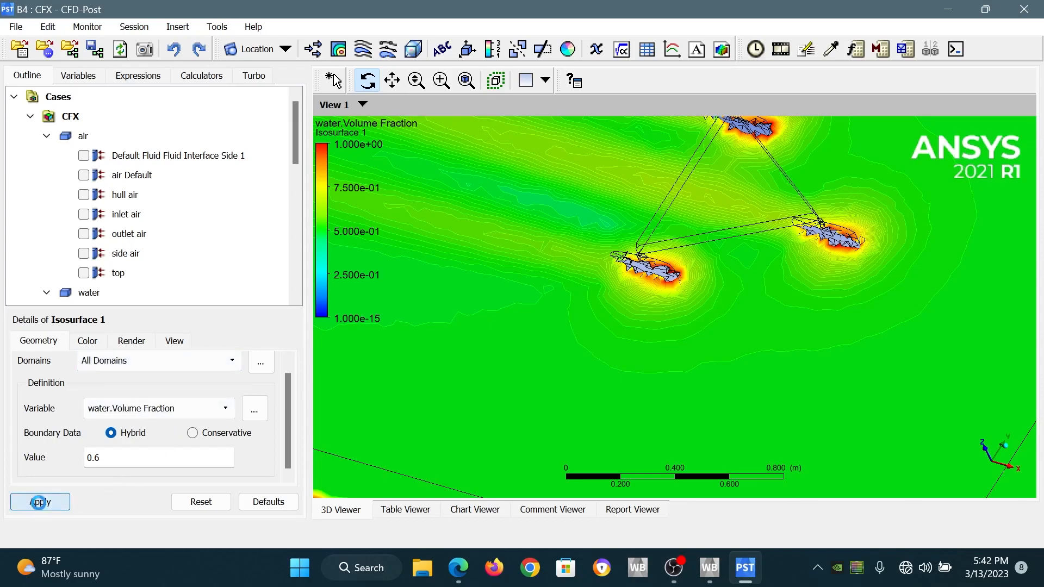
{"action": "left_click_drag", "start_coordinate": [487, 360], "coordinate": [661, 309]}
{"action": "left_click_drag", "start_coordinate": [702, 140], "coordinate": [699, 190]}
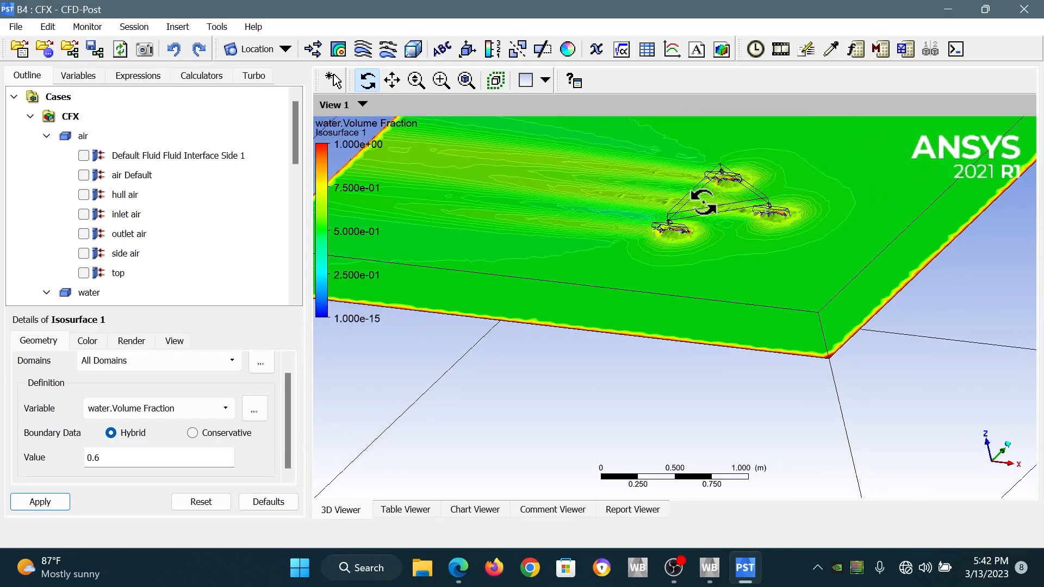
{"action": "left_click", "coordinate": [391, 80]}
{"action": "left_click_drag", "start_coordinate": [625, 263], "coordinate": [695, 280]}
{"action": "scroll", "coordinate": [695, 280], "scroll_direction": "up", "scroll_amount": 4}
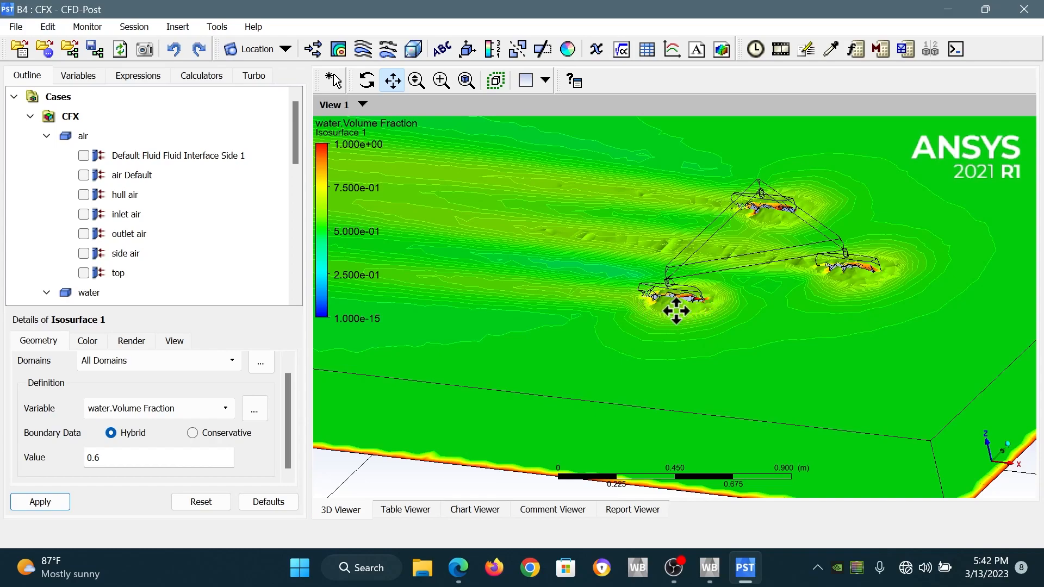
- Open the animation settings and select Isosurface 1 as the object for a Sweep Animation
{"action": "left_click", "coordinate": [781, 50]}
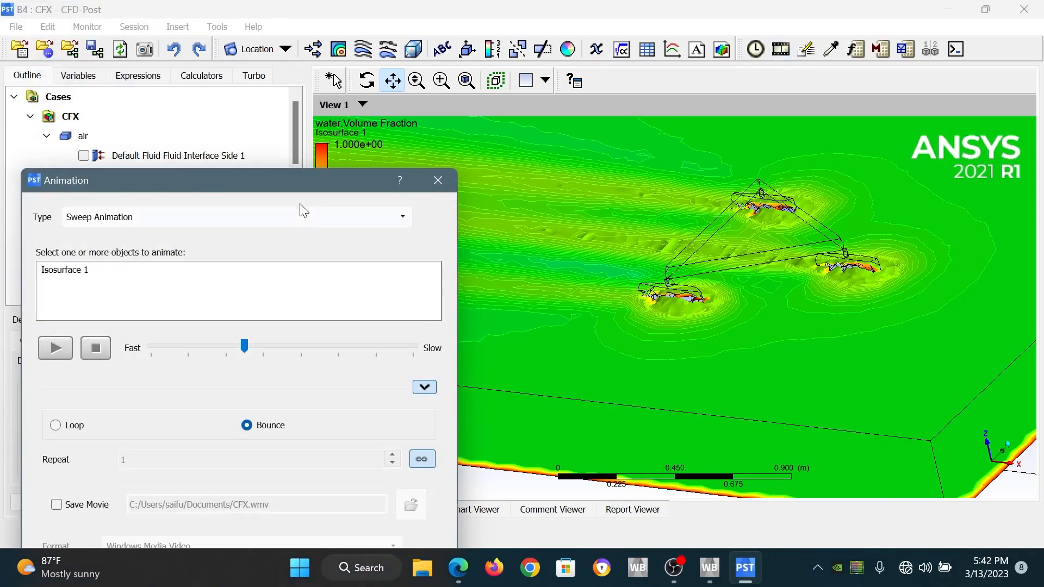
{"action": "left_click_drag", "start_coordinate": [302, 187], "coordinate": [306, 67]}
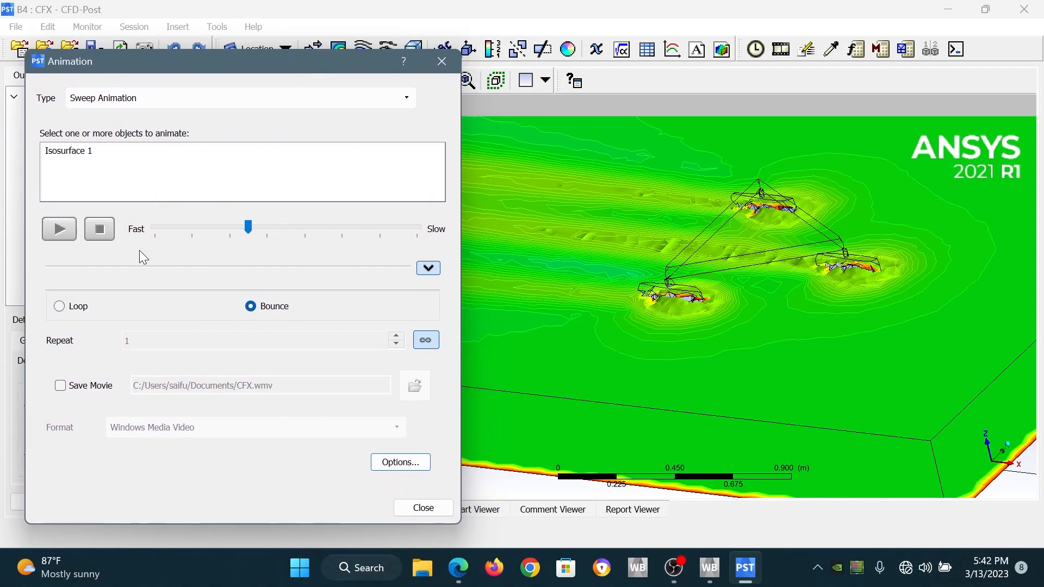
{"action": "left_click", "coordinate": [96, 150]}
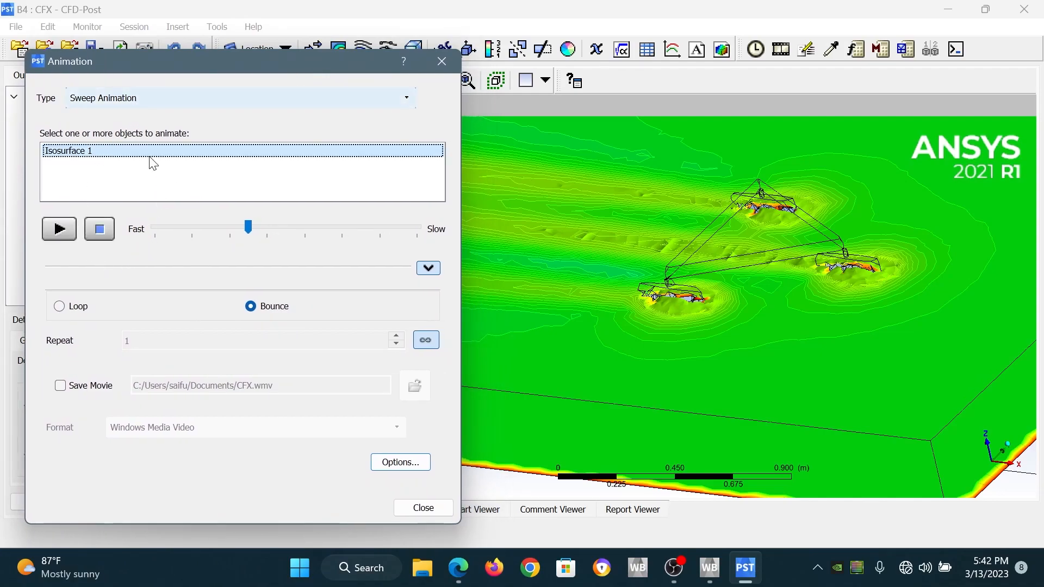
{"action": "left_click", "coordinate": [60, 307]}
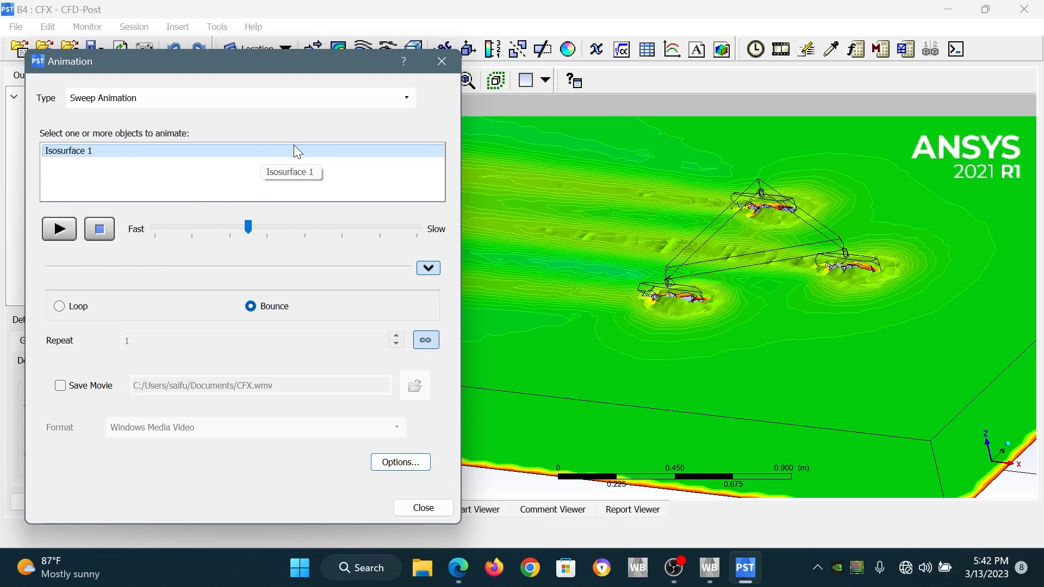
{"action": "left_click", "coordinate": [427, 269]}
{"action": "left_click", "coordinate": [428, 269]}
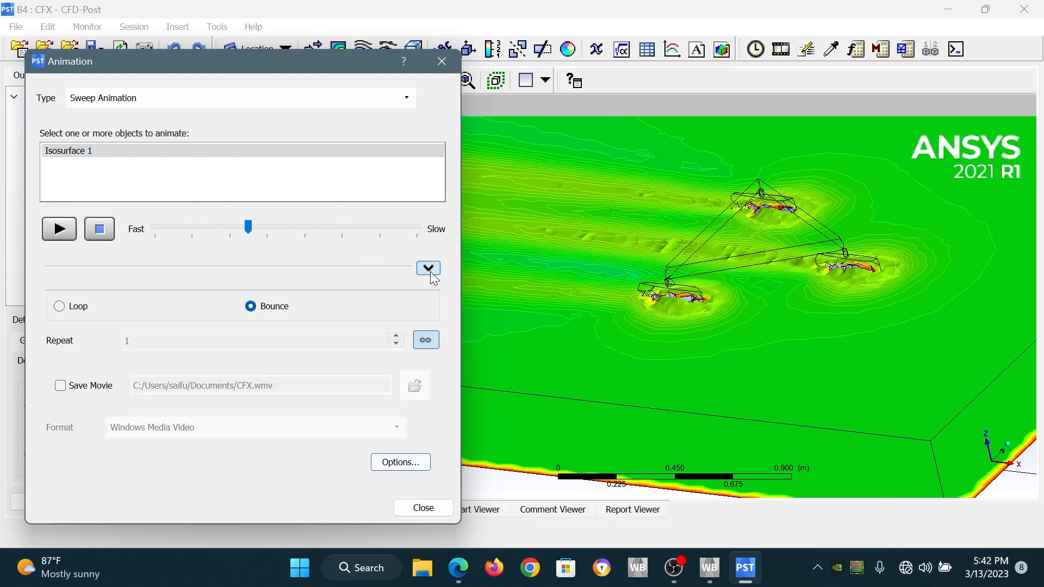
- Enable saving the animation as a movie, stored as CFX.wmv in the Analisis folder under Documents
{"action": "left_click", "coordinate": [61, 386]}
{"action": "left_click", "coordinate": [416, 388]}
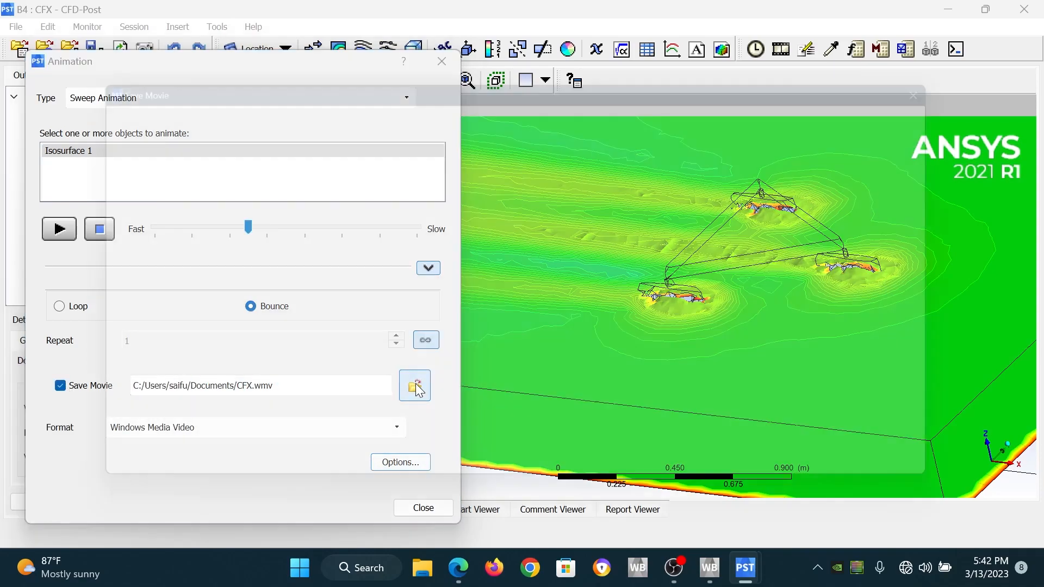
{"action": "left_click", "coordinate": [97, 140]}
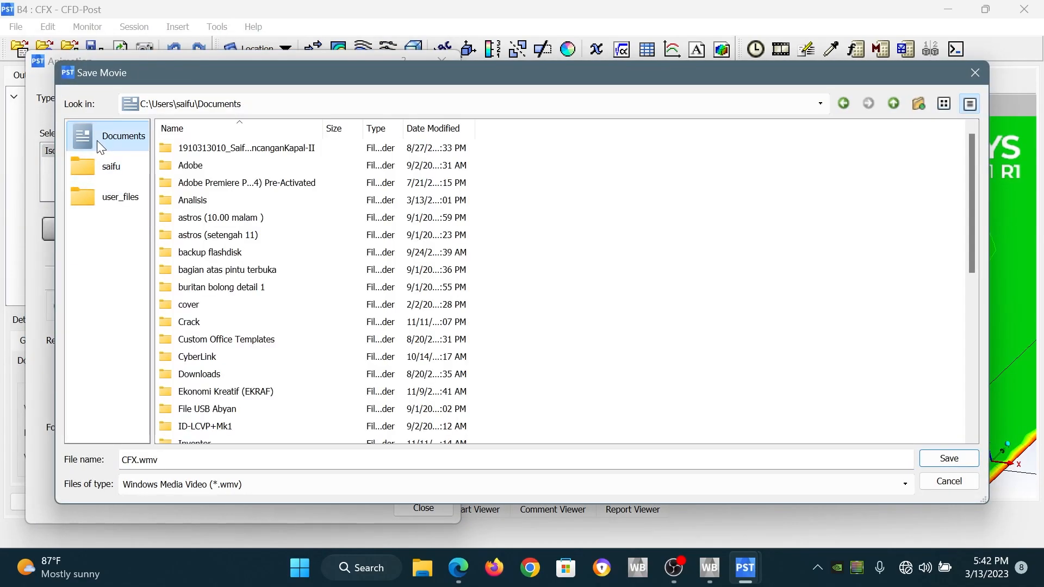
{"action": "scroll", "coordinate": [247, 301], "scroll_direction": "down", "scroll_amount": 3}
{"action": "scroll", "coordinate": [283, 302], "scroll_direction": "up", "scroll_amount": 3}
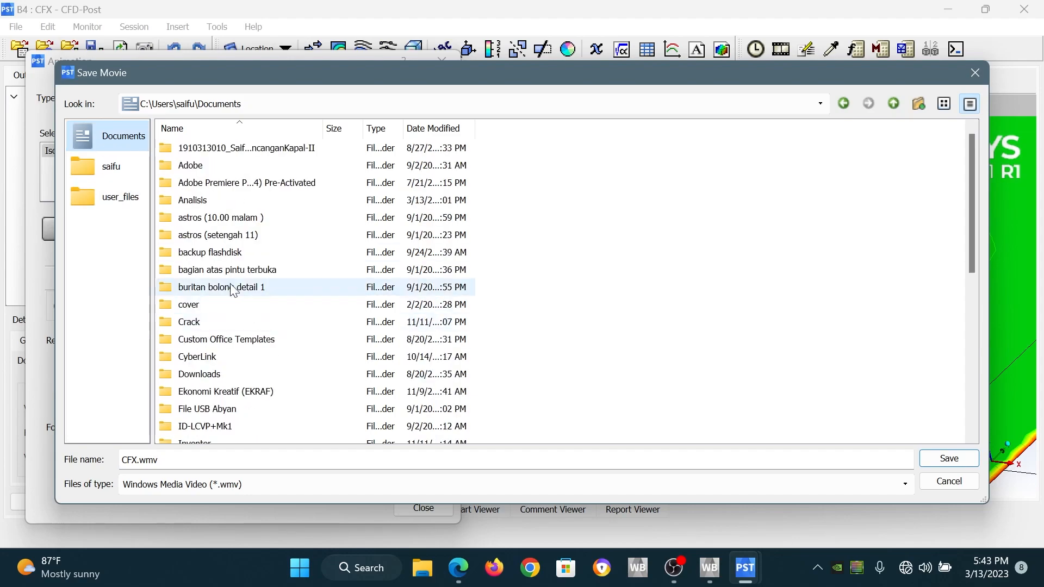
{"action": "double_click", "coordinate": [214, 201]}
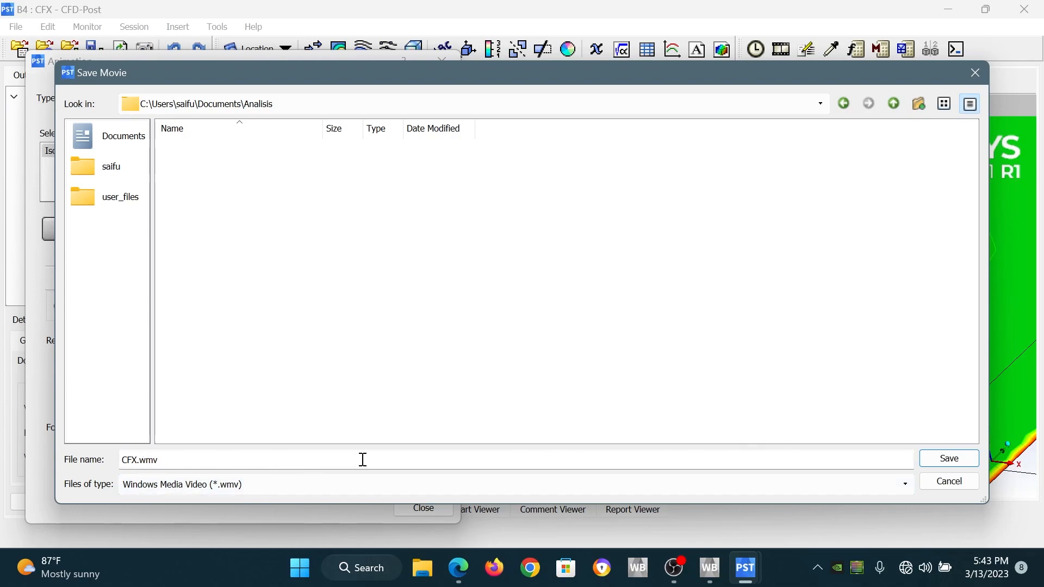
{"action": "left_click", "coordinate": [946, 458]}
- Make the sweep animation one notch faster and try to play it with the whole domain in view
{"action": "scroll", "coordinate": [659, 299], "scroll_direction": "down", "scroll_amount": 10}
{"action": "left_click_drag", "start_coordinate": [623, 298], "coordinate": [737, 304]}
{"action": "scroll", "coordinate": [734, 305], "scroll_direction": "up", "scroll_amount": 3}
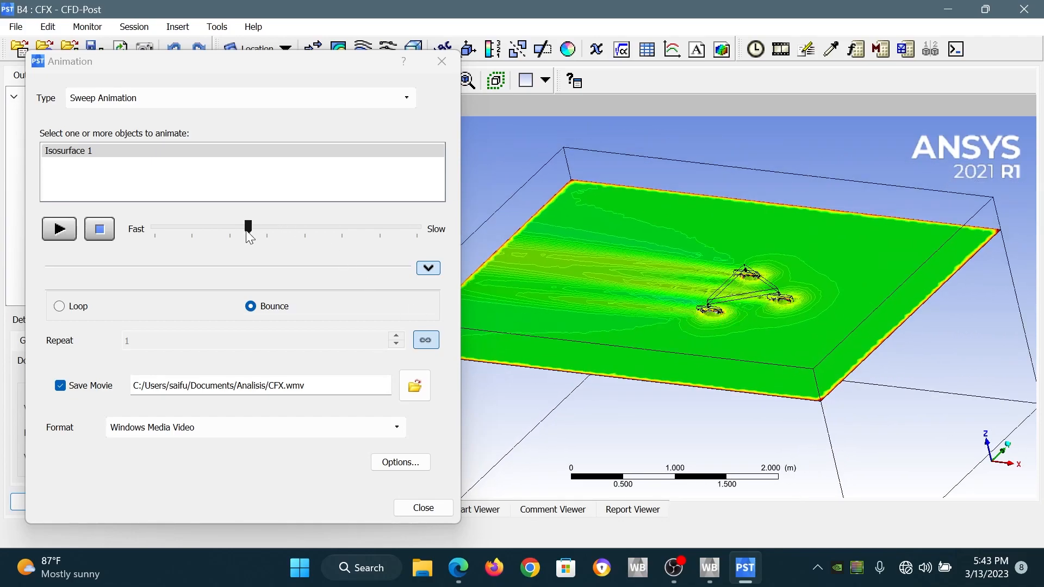
{"action": "left_click_drag", "start_coordinate": [250, 228], "coordinate": [198, 247]}
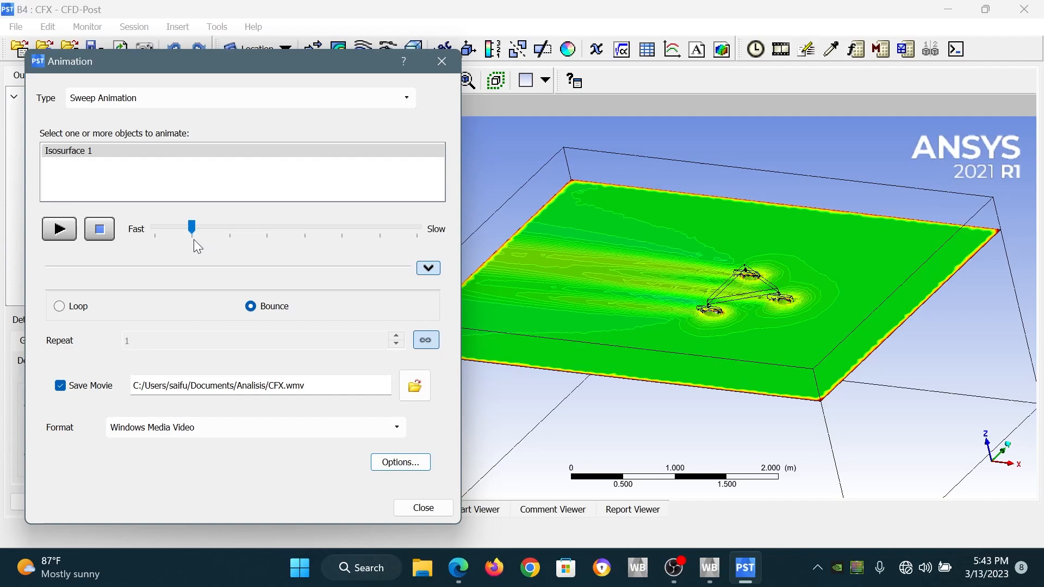
{"action": "left_click", "coordinate": [63, 234]}
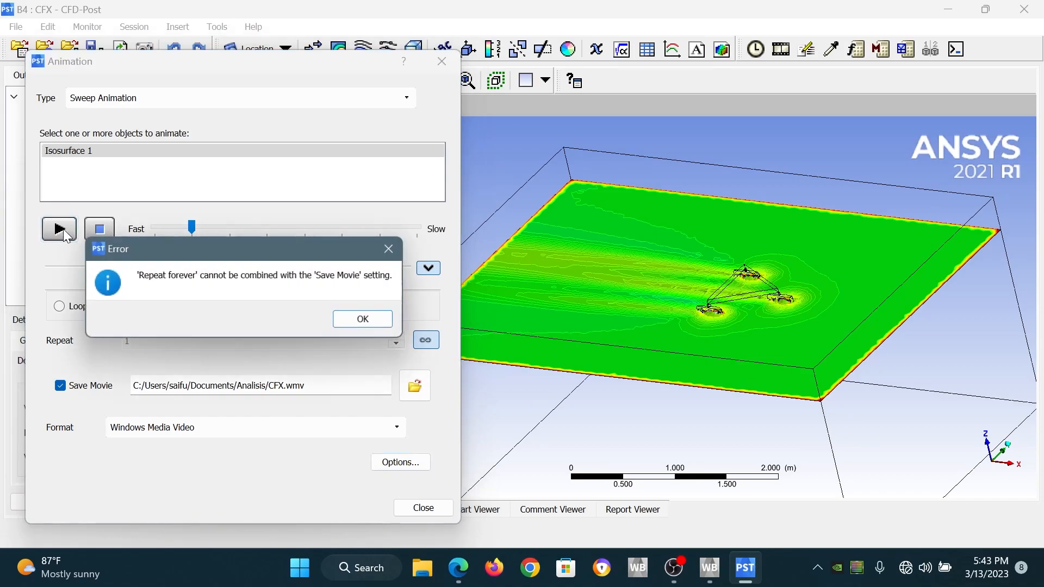
{"action": "left_click", "coordinate": [363, 321]}
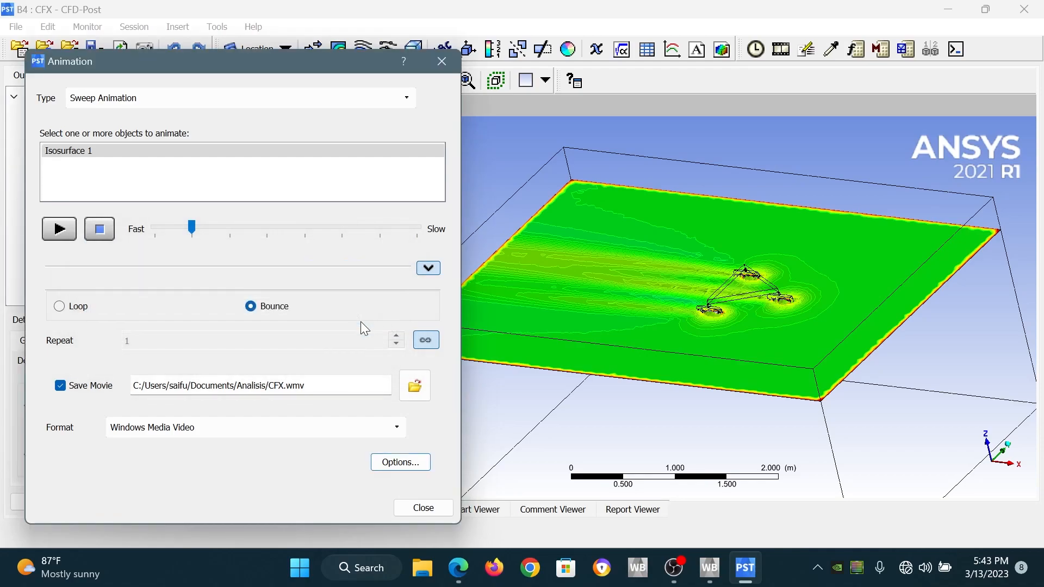
- Turn off endless repetition, play the isosurface animation to record the movie, and stop it
{"action": "left_click", "coordinate": [424, 341]}
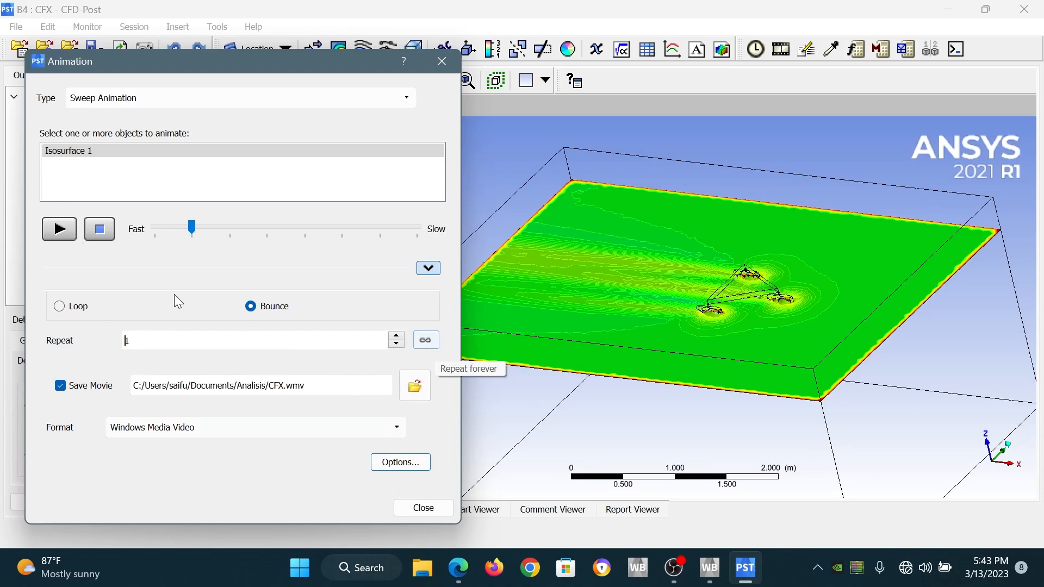
{"action": "left_click", "coordinate": [58, 229]}
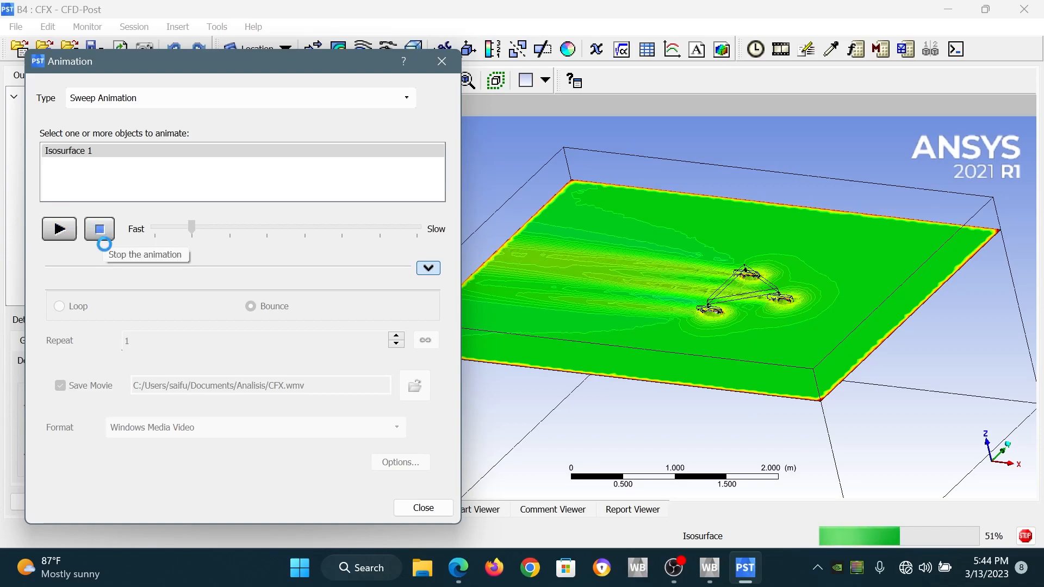
{"action": "left_click", "coordinate": [105, 234]}
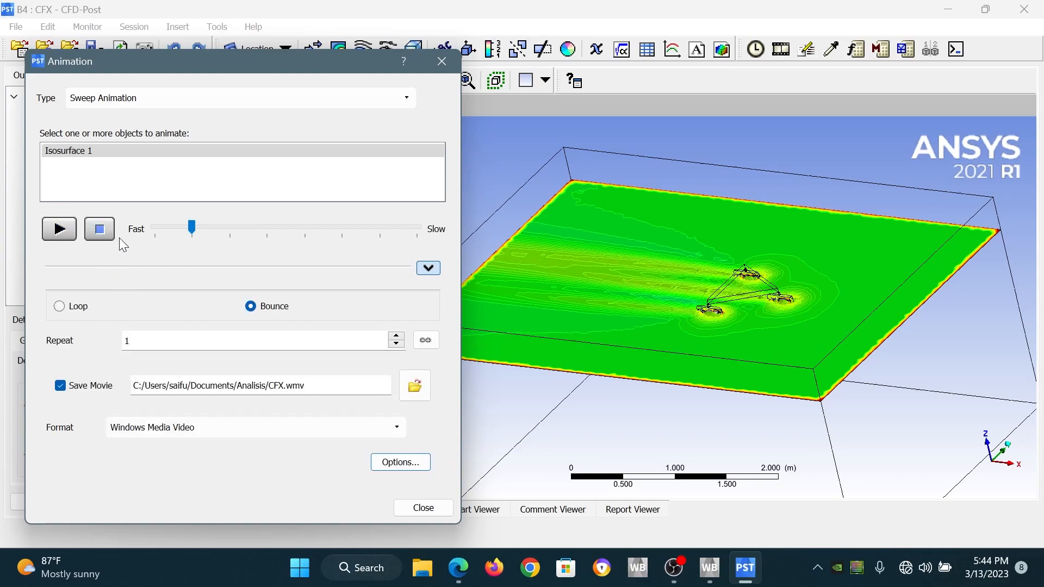
- Switch to File Explorer and open the Analisis folder inside Documents
{"action": "left_click", "coordinate": [424, 569]}
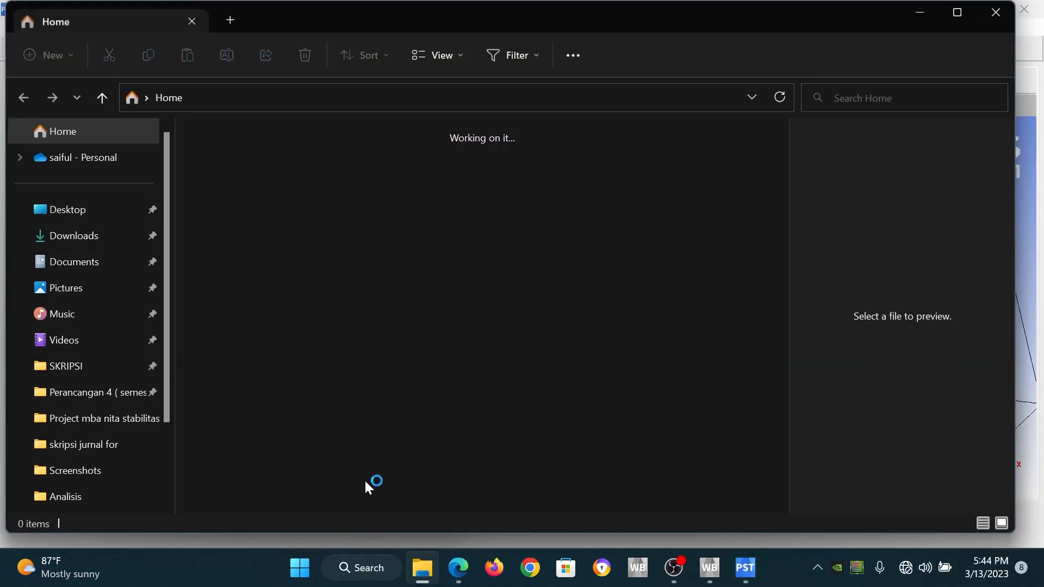
{"action": "left_click", "coordinate": [114, 272]}
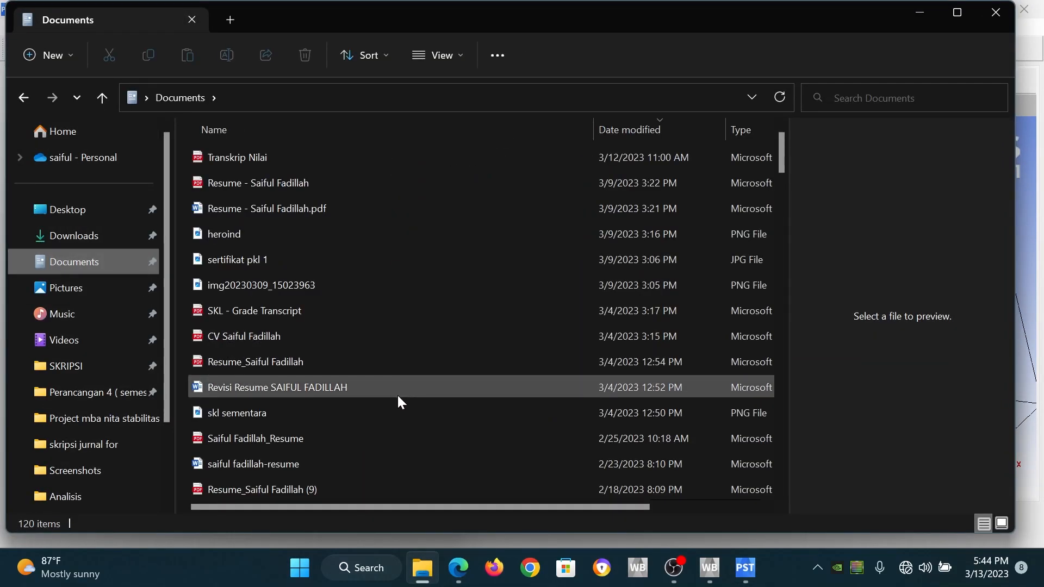
{"action": "scroll", "coordinate": [397, 389], "scroll_direction": "down", "scroll_amount": 20}
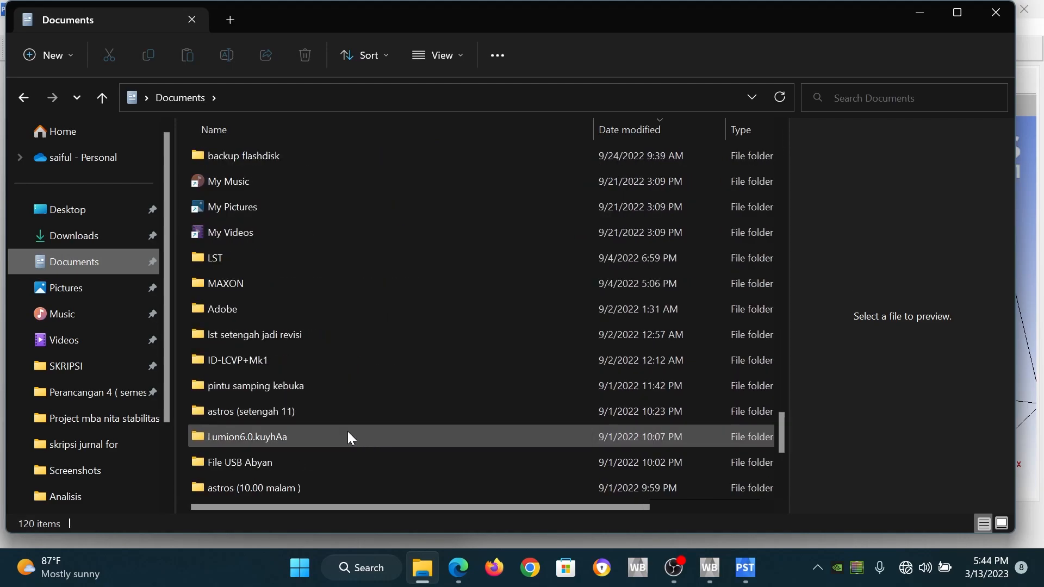
{"action": "scroll", "coordinate": [347, 434], "scroll_direction": "down", "scroll_amount": 4}
{"action": "scroll", "coordinate": [326, 321], "scroll_direction": "up", "scroll_amount": 8}
{"action": "scroll", "coordinate": [323, 318], "scroll_direction": "up", "scroll_amount": 3}
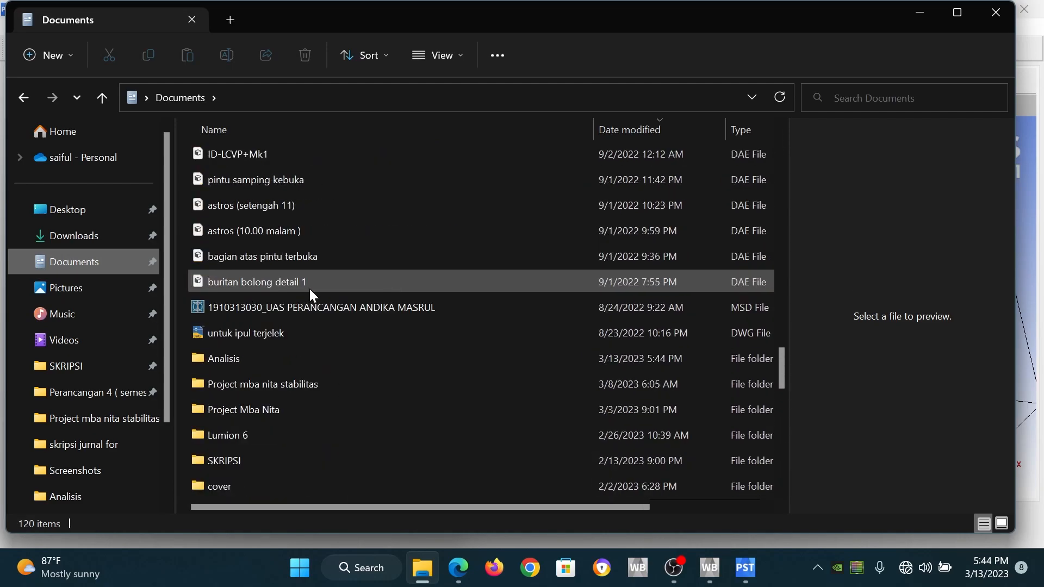
{"action": "double_click", "coordinate": [308, 358]}
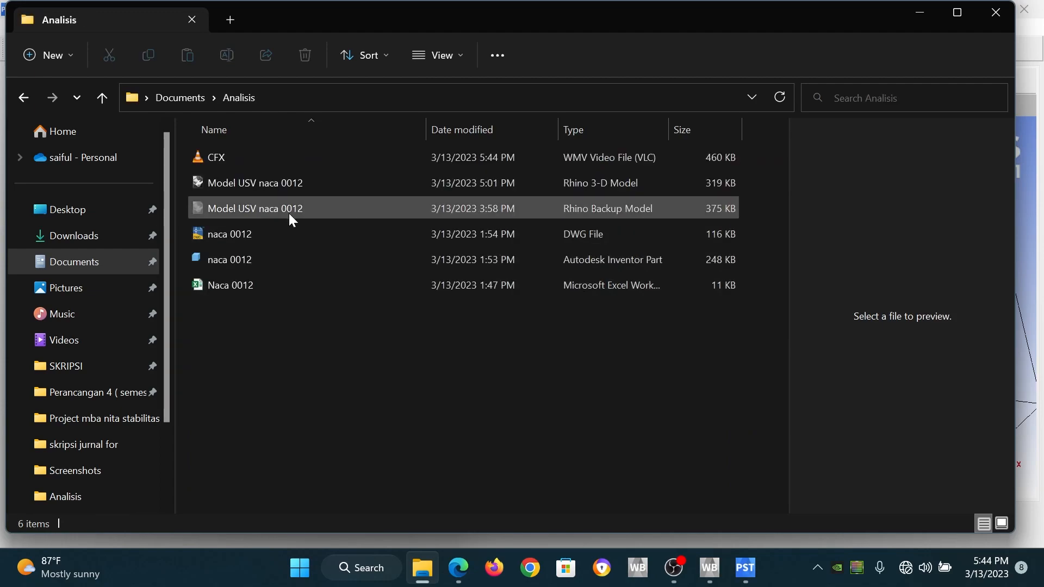
- Preview the CFX movie file and play it in VLC, closing the player and folder window when finished
{"action": "left_click", "coordinate": [298, 166]}
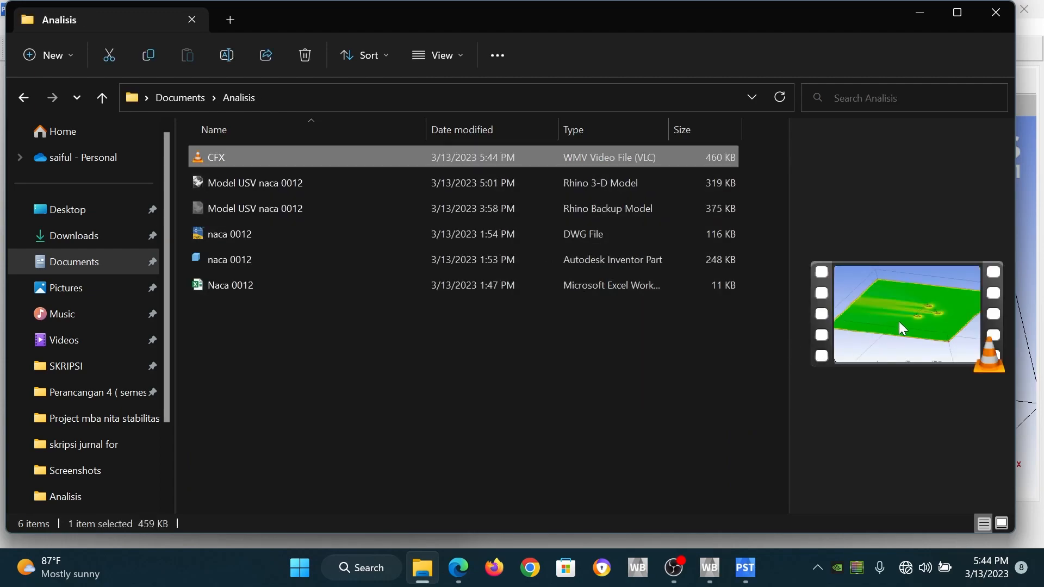
{"action": "double_click", "coordinate": [420, 158]}
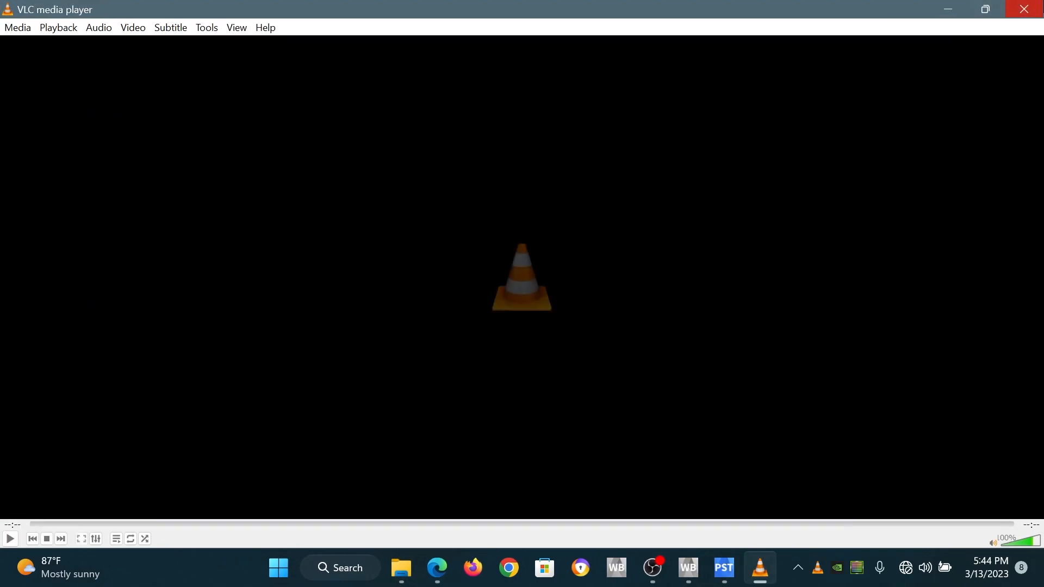
{"action": "left_click", "coordinate": [1025, 8]}
{"action": "left_click", "coordinate": [916, 17]}
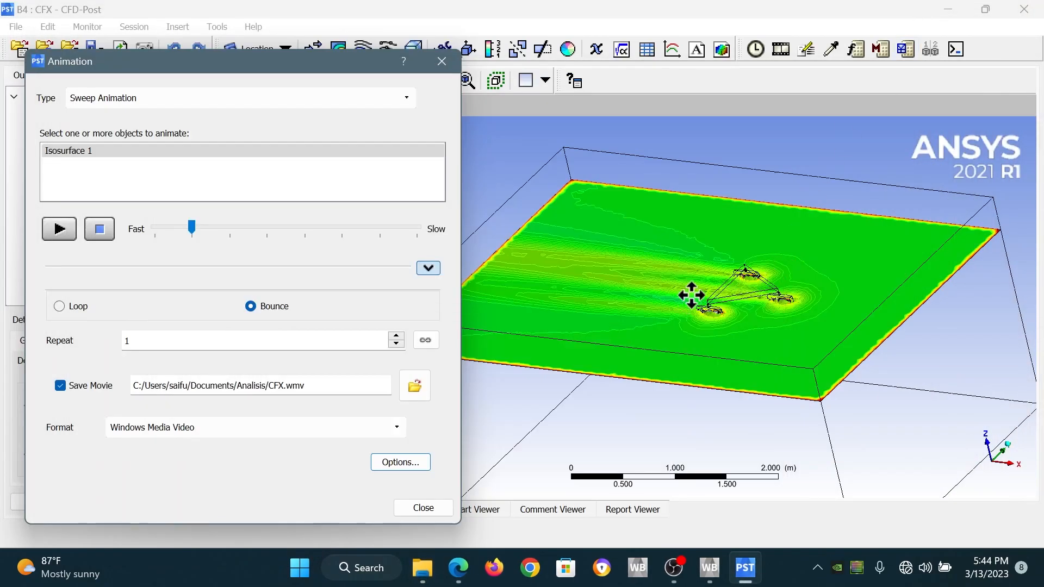
- Close the animation settings and display the hull air and hull water boundaries with the isosurface
{"action": "scroll", "coordinate": [689, 299], "scroll_direction": "up", "scroll_amount": 9}
{"action": "left_click_drag", "start_coordinate": [900, 348], "coordinate": [794, 341]}
{"action": "scroll", "coordinate": [794, 340], "scroll_direction": "up", "scroll_amount": 3}
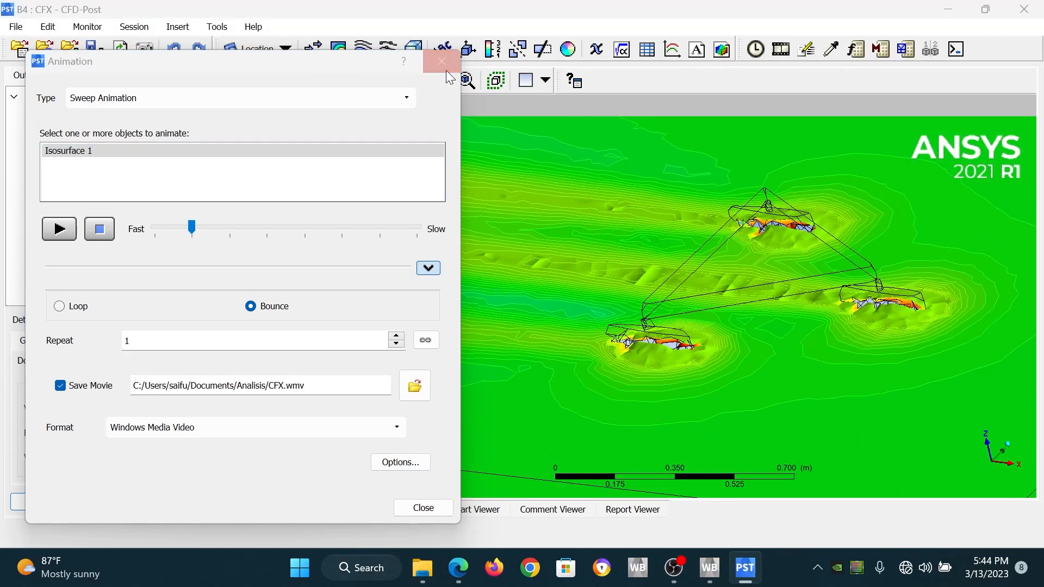
{"action": "left_click", "coordinate": [441, 61]}
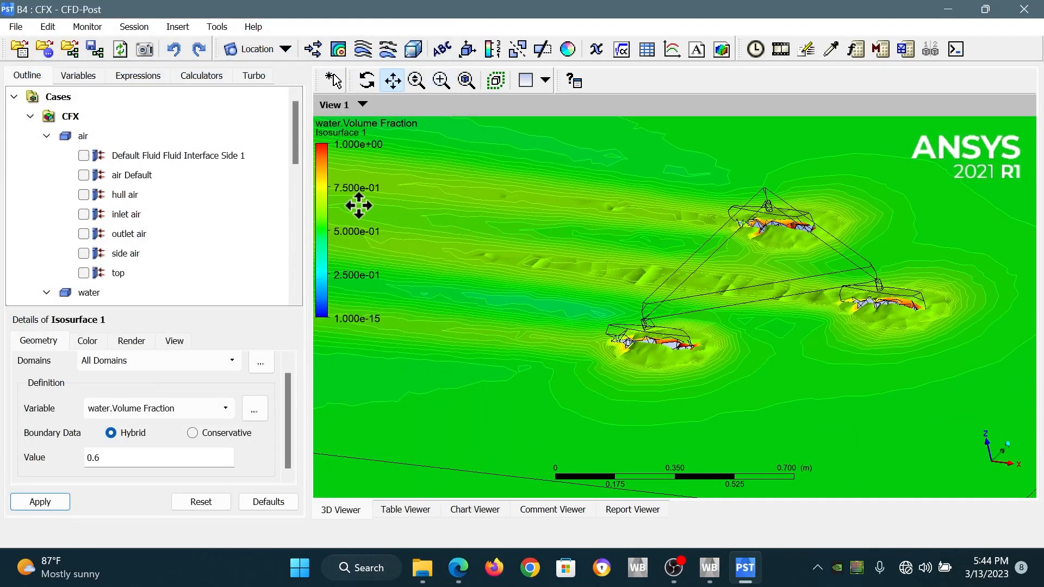
{"action": "left_click", "coordinate": [84, 196]}
{"action": "left_click_drag", "start_coordinate": [293, 156], "coordinate": [295, 205]}
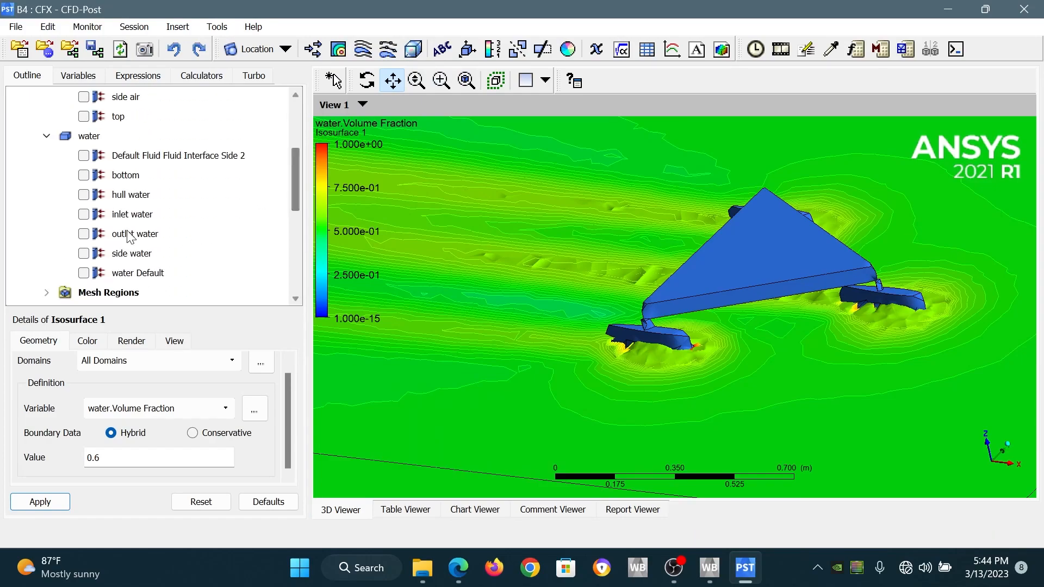
{"action": "left_click", "coordinate": [84, 197]}
{"action": "scroll", "coordinate": [744, 387], "scroll_direction": "down", "scroll_amount": 4}
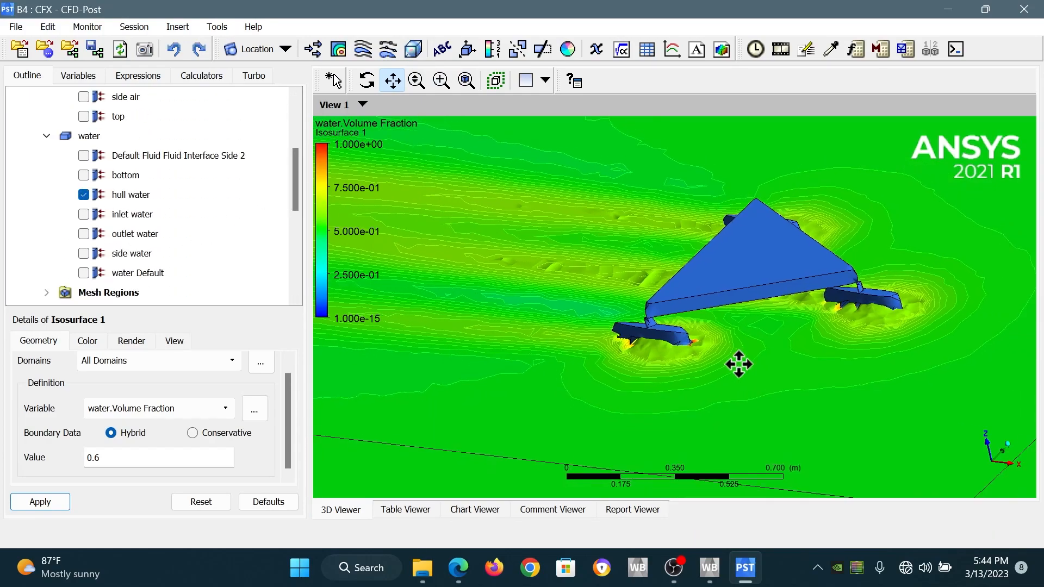
{"action": "scroll", "coordinate": [746, 345], "scroll_direction": "up", "scroll_amount": 5}
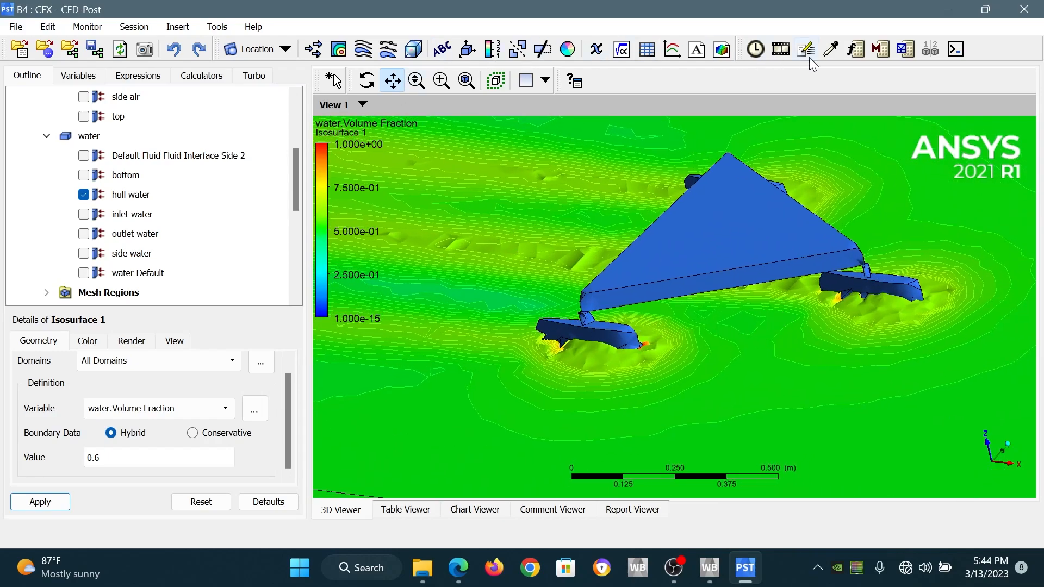
- Record the Isosurface 1 sweep animation again with the hull shown, overwriting the existing CFX.wmv movie, and stop playback
{"action": "left_click", "coordinate": [781, 50]}
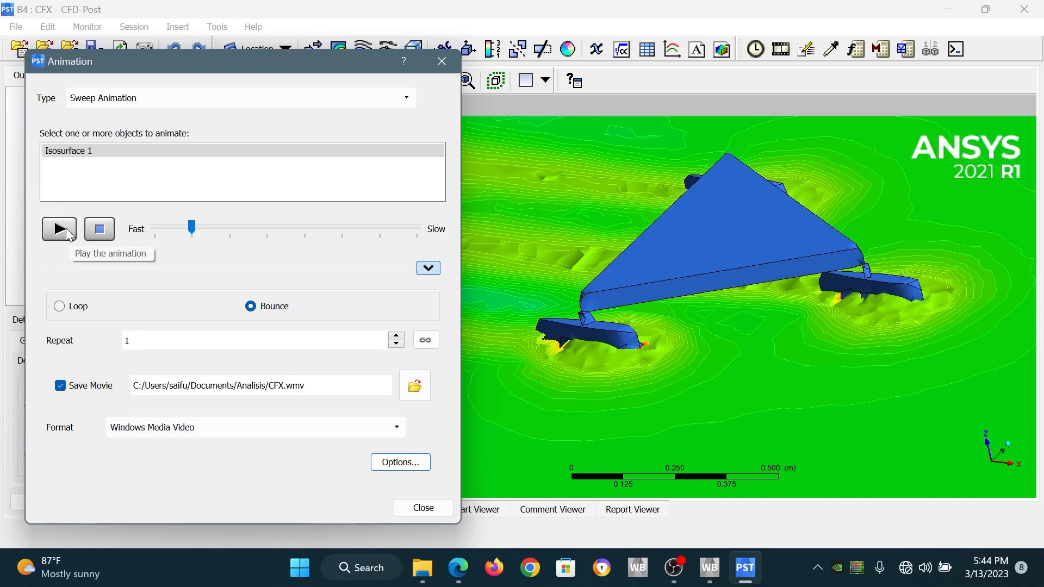
{"action": "left_click", "coordinate": [59, 229]}
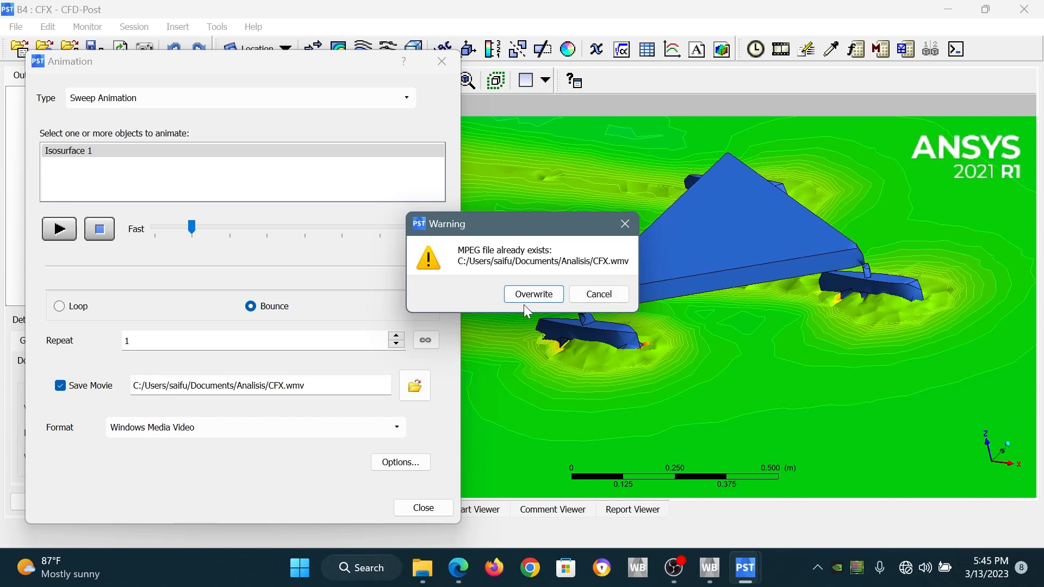
{"action": "left_click", "coordinate": [536, 296]}
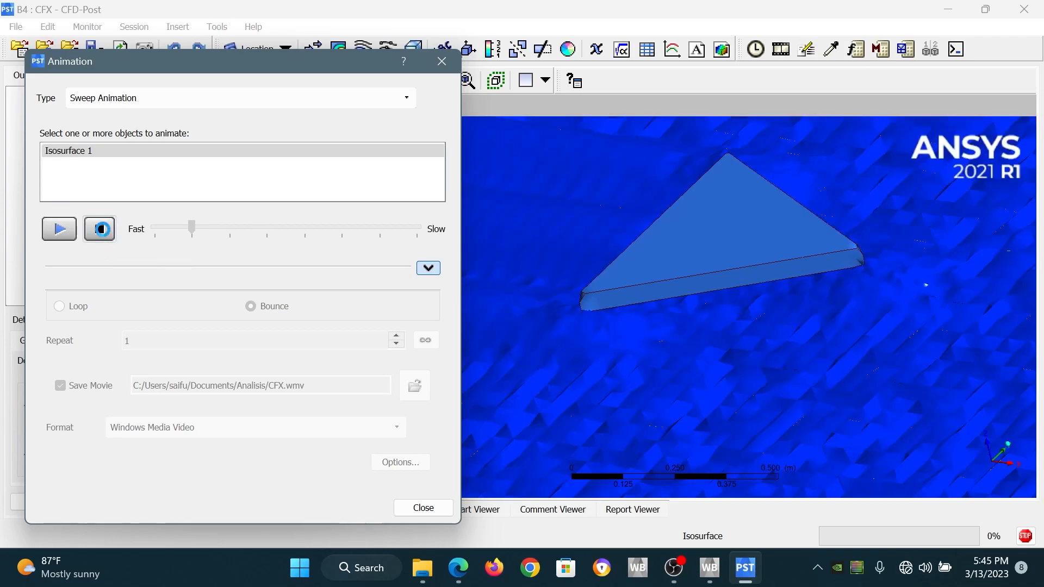
{"action": "left_click", "coordinate": [100, 228]}
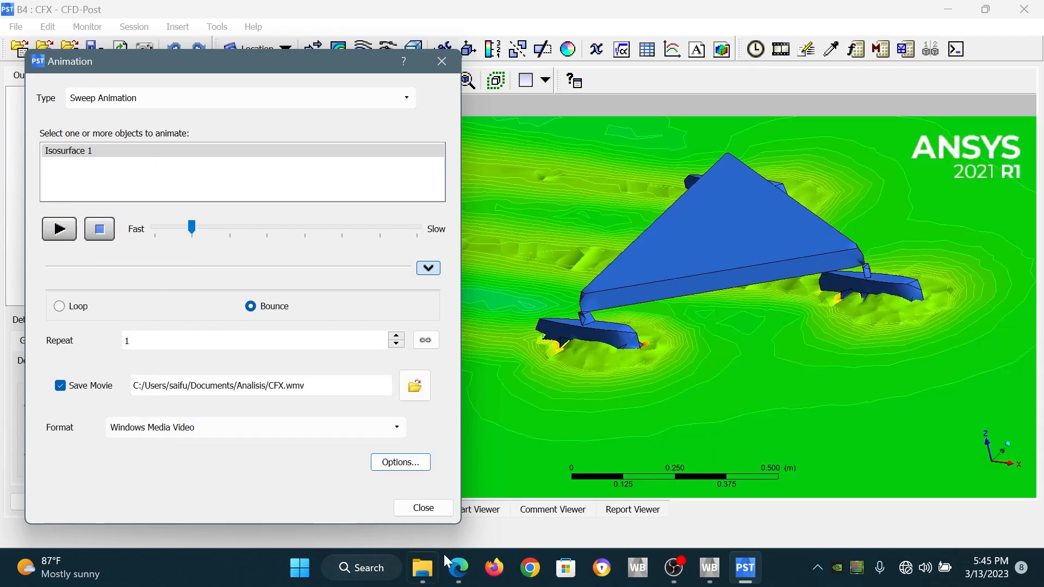
- Switch to the Analisis folder, play the CFX movie in VLC, close the player, and return to CFD-Post
{"action": "left_click", "coordinate": [423, 569]}
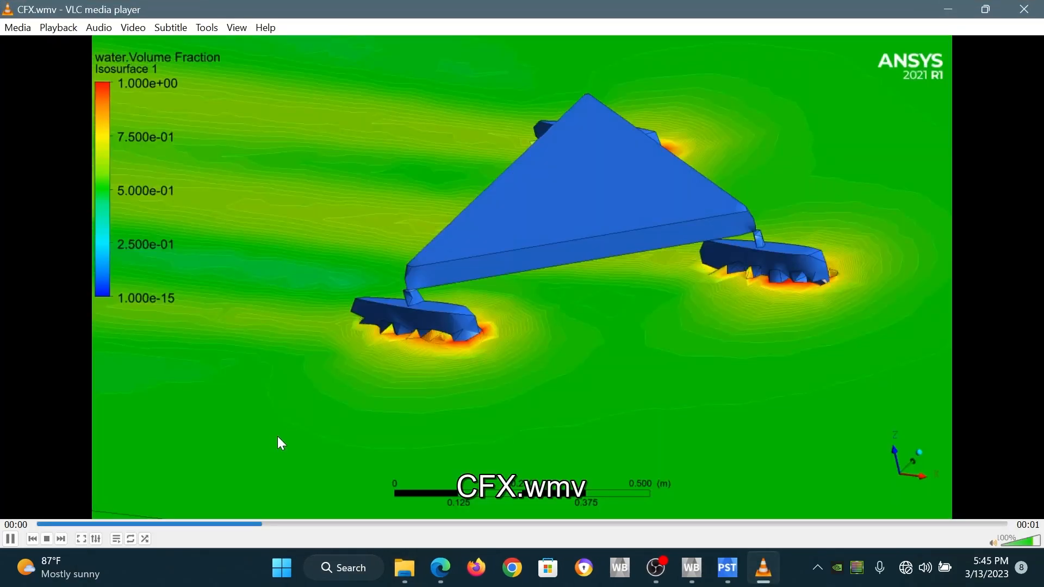
{"action": "key", "text": "space"}
{"action": "key", "text": "space"}
{"action": "key", "text": "space"}
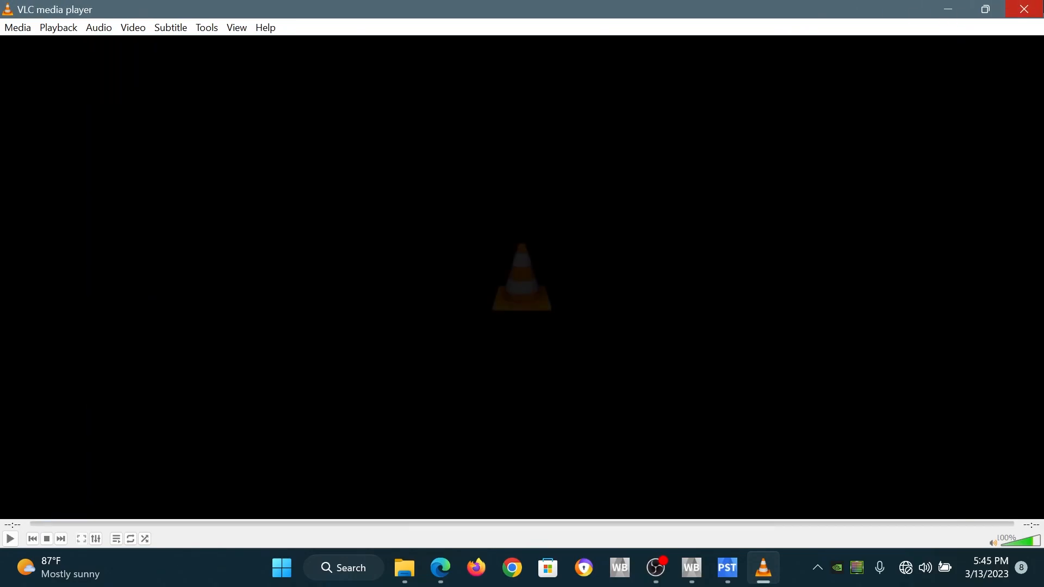
{"action": "left_click", "coordinate": [1024, 9]}
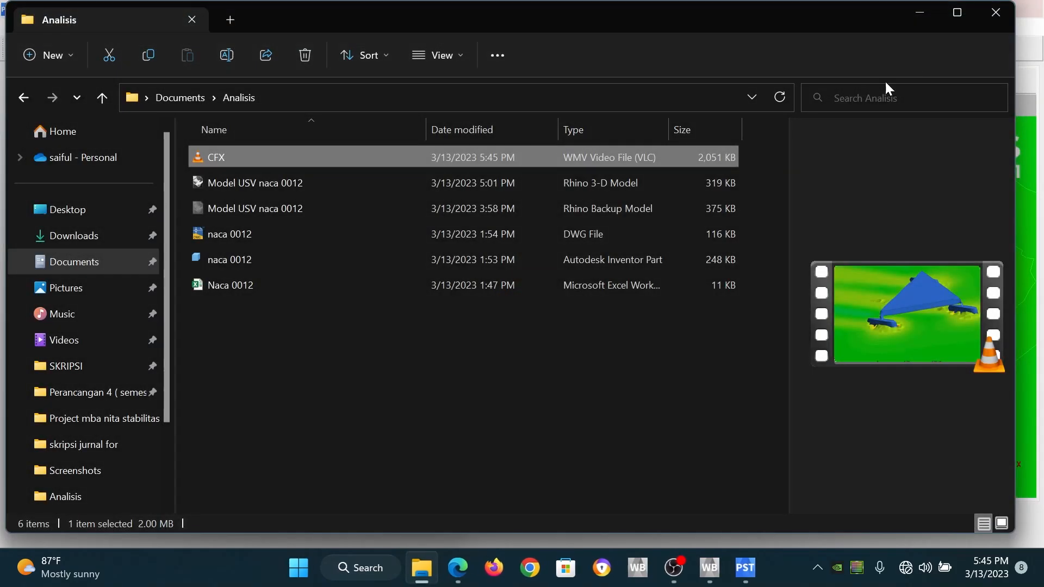
{"action": "mouse_move", "coordinate": [745, 582]}
{"action": "left_click", "coordinate": [765, 513]}
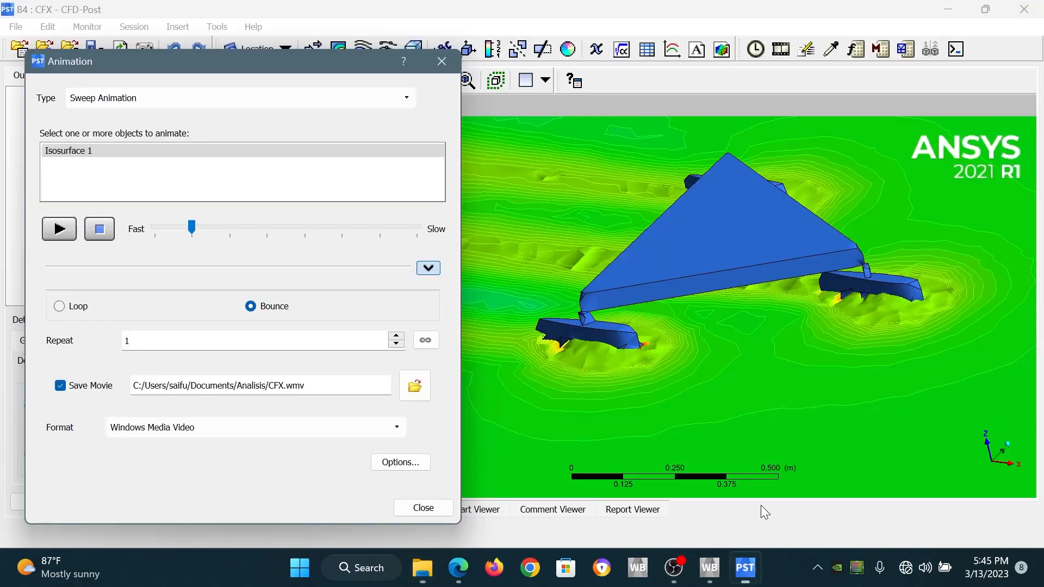
- Close the animation settings and inspect the whole water surface isosurface and wake around the hull
{"action": "scroll", "coordinate": [699, 314], "scroll_direction": "down", "scroll_amount": 5}
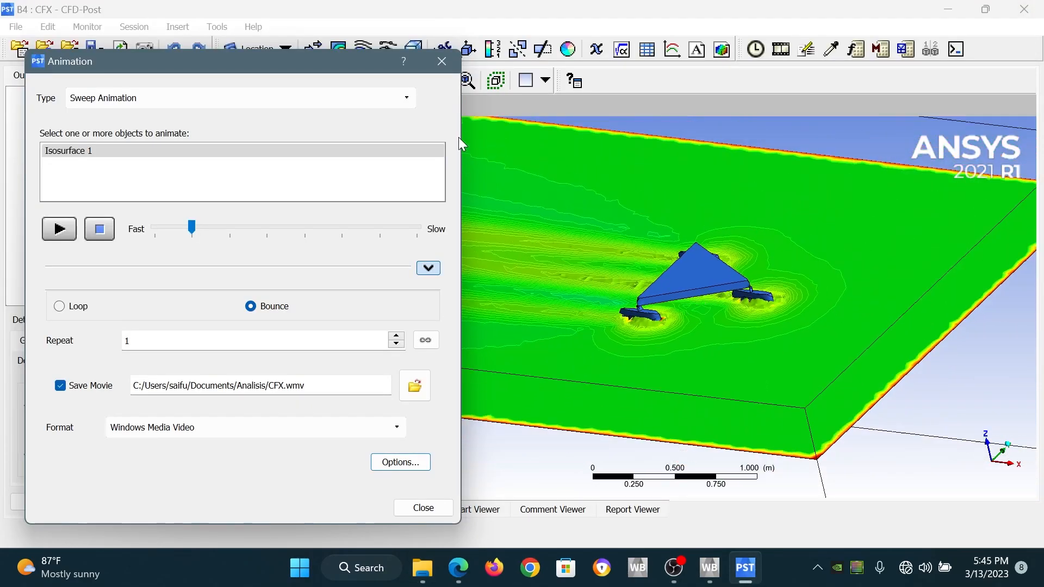
{"action": "left_click", "coordinate": [442, 61]}
{"action": "left_click_drag", "start_coordinate": [564, 252], "coordinate": [658, 298]}
{"action": "scroll", "coordinate": [657, 298], "scroll_direction": "down", "scroll_amount": 2}
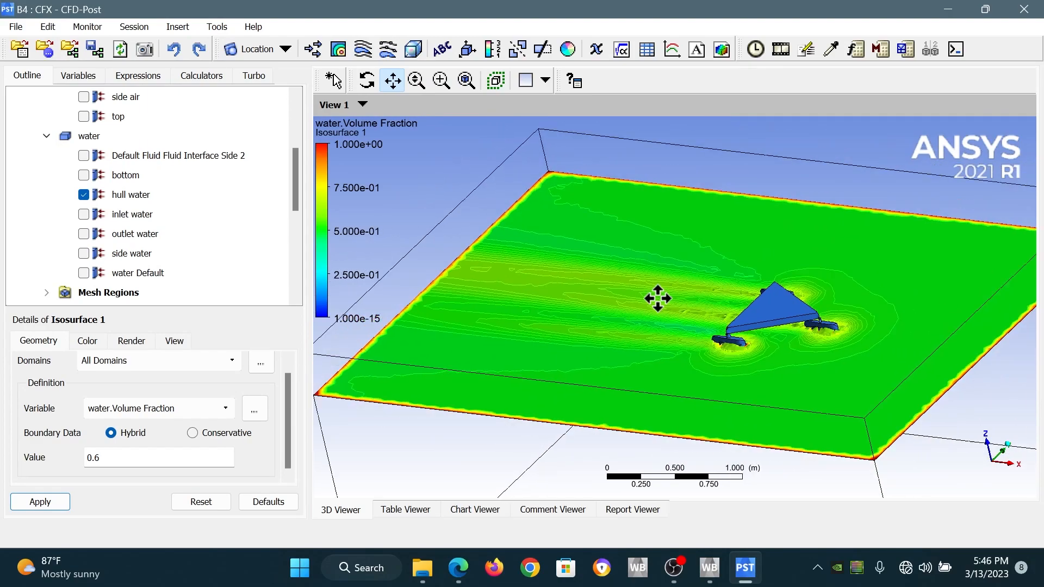
{"action": "left_click_drag", "start_coordinate": [761, 322], "coordinate": [664, 344]}
{"action": "left_click_drag", "start_coordinate": [683, 291], "coordinate": [734, 335]}
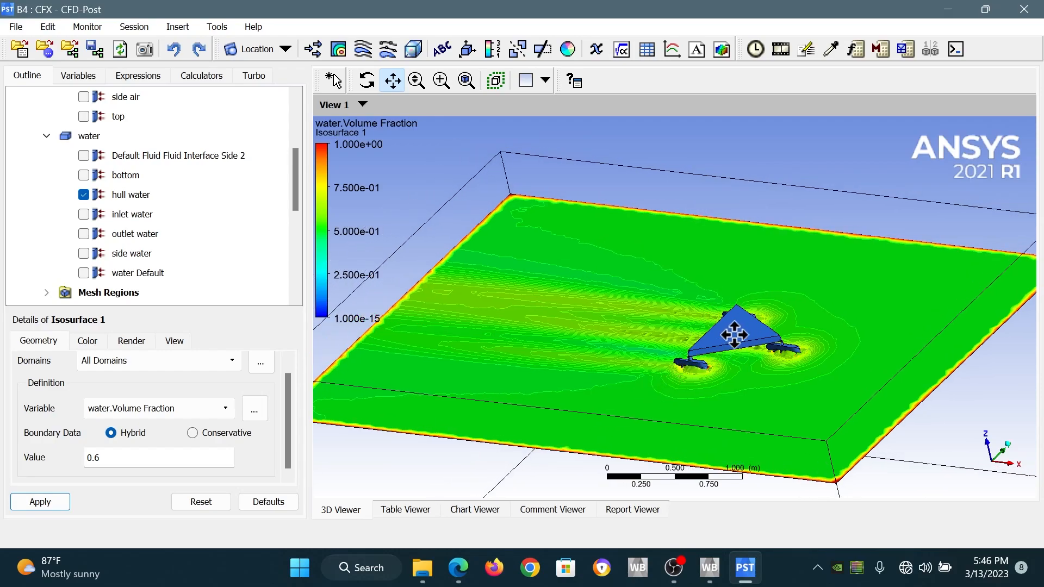